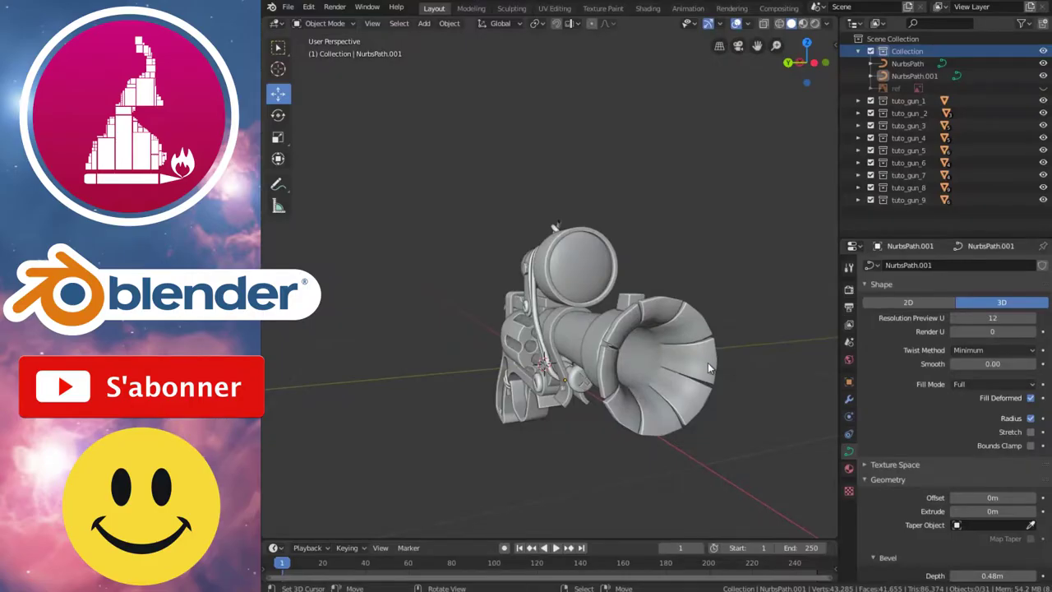
Step: Orbit, then snap to the Numpad 1 front view of the gun and bring up the Shift+A Add menu
middle_drag(708, 363, 586, 356)
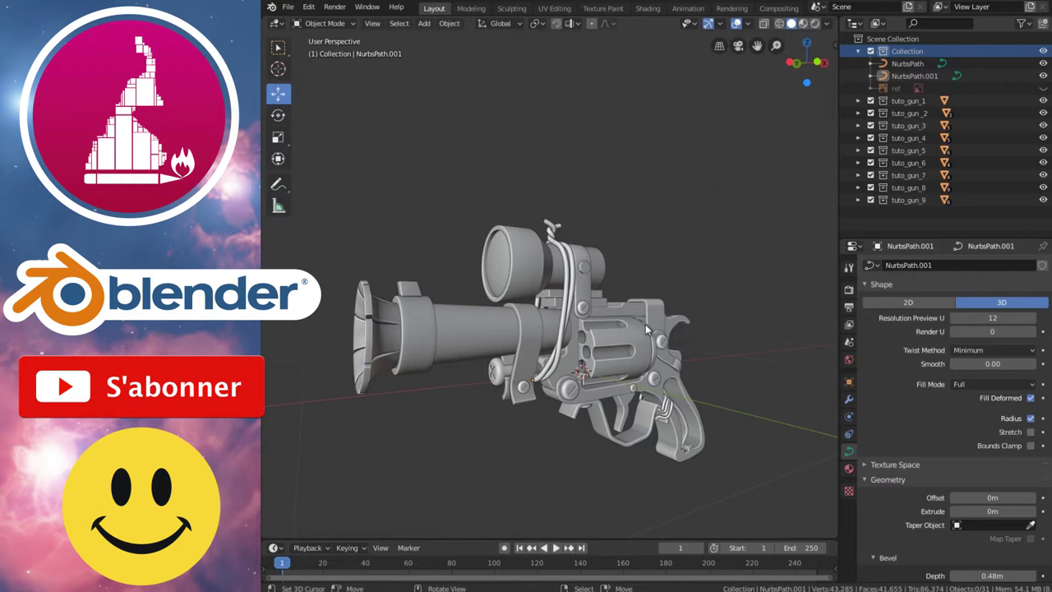
key(KP_1)
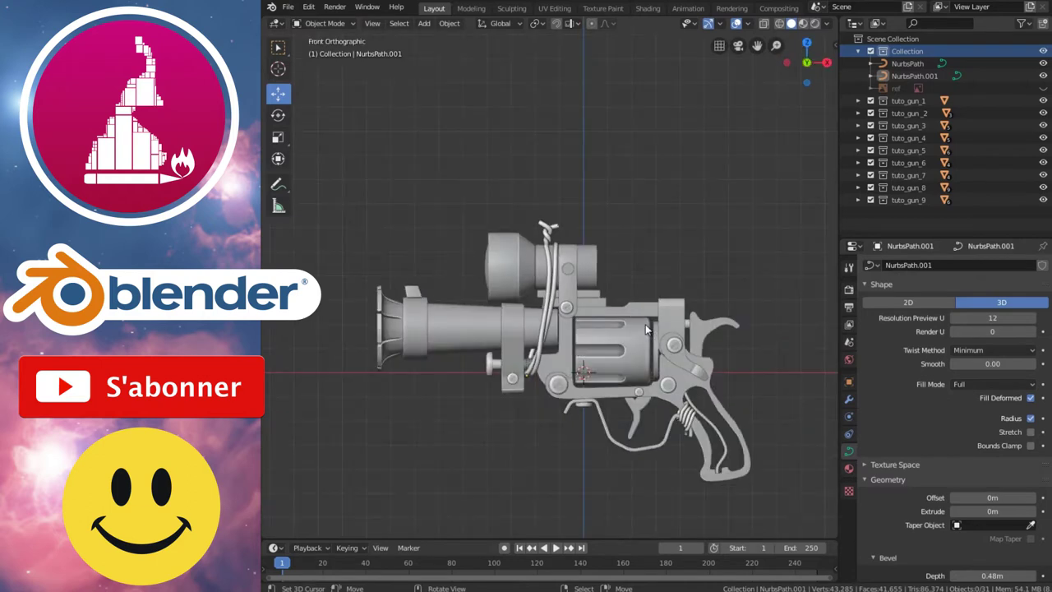
key(shift+a)
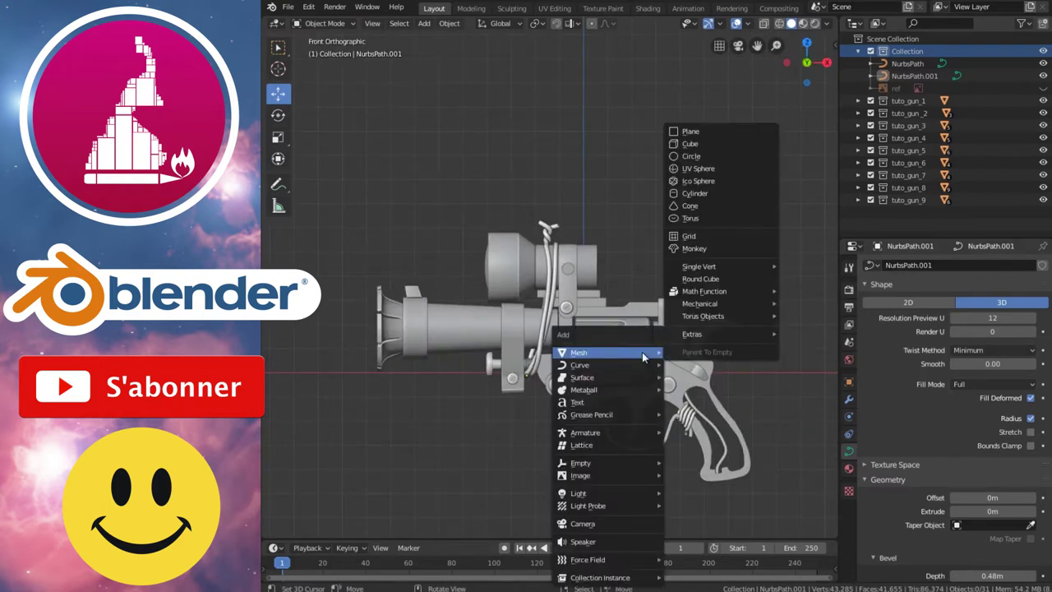
Step: Add a 2 m cube (Cube.014) at the origin and move into the Shading workspace
click(688, 144)
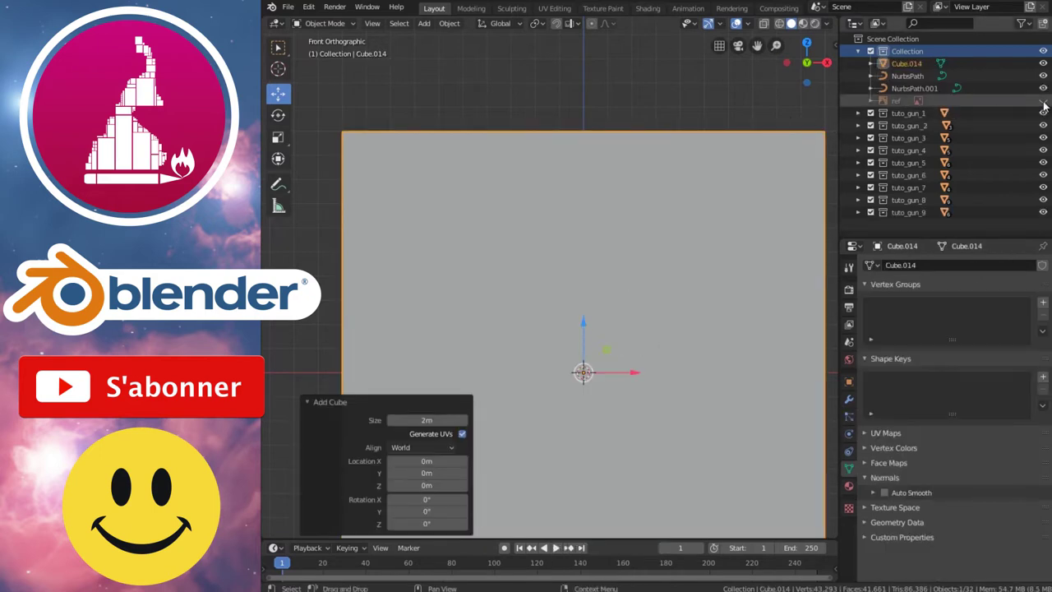
click(859, 51)
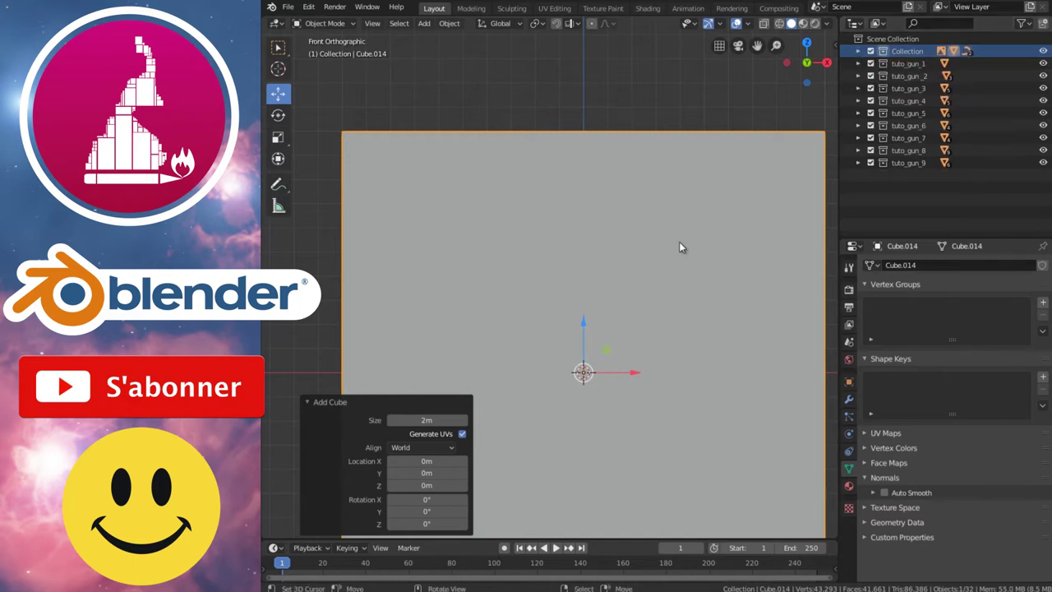
scroll(661, 256, down, 2)
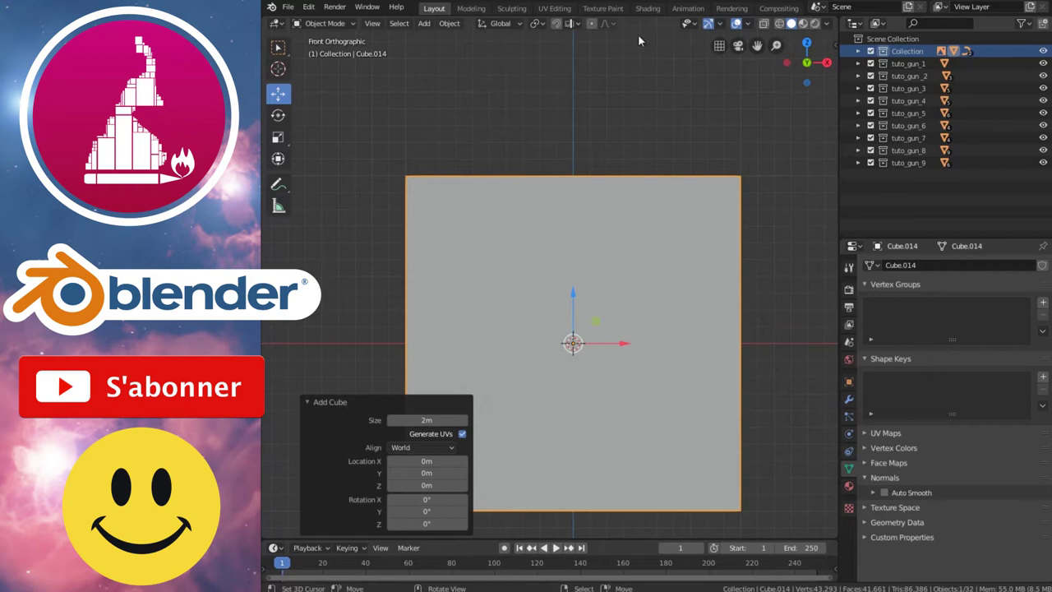
click(647, 8)
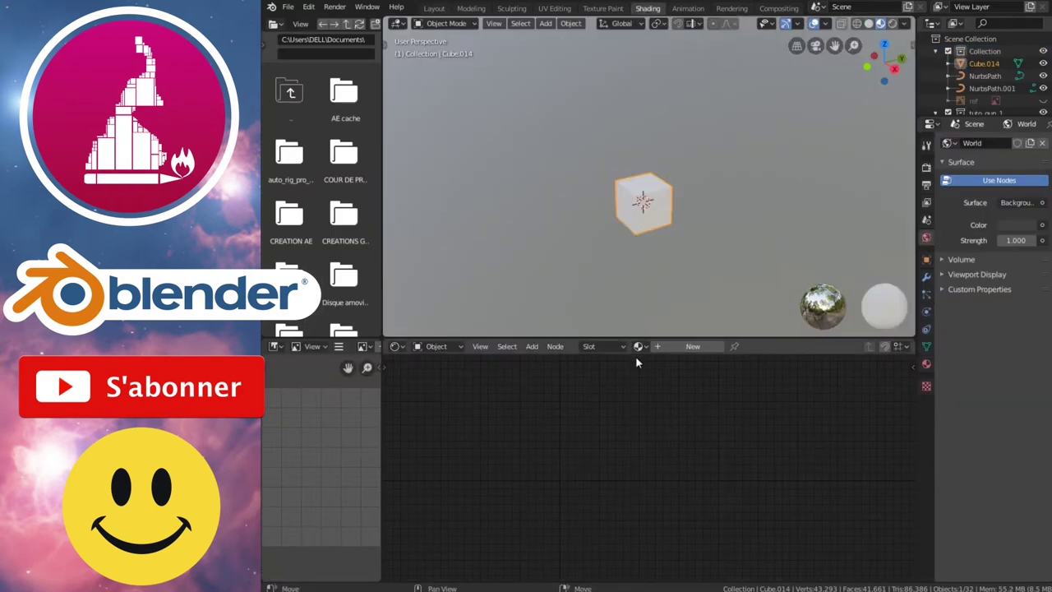
Step: Create a new cube material with an Image Texture node feeding its Base Color
click(680, 346)
click(532, 346)
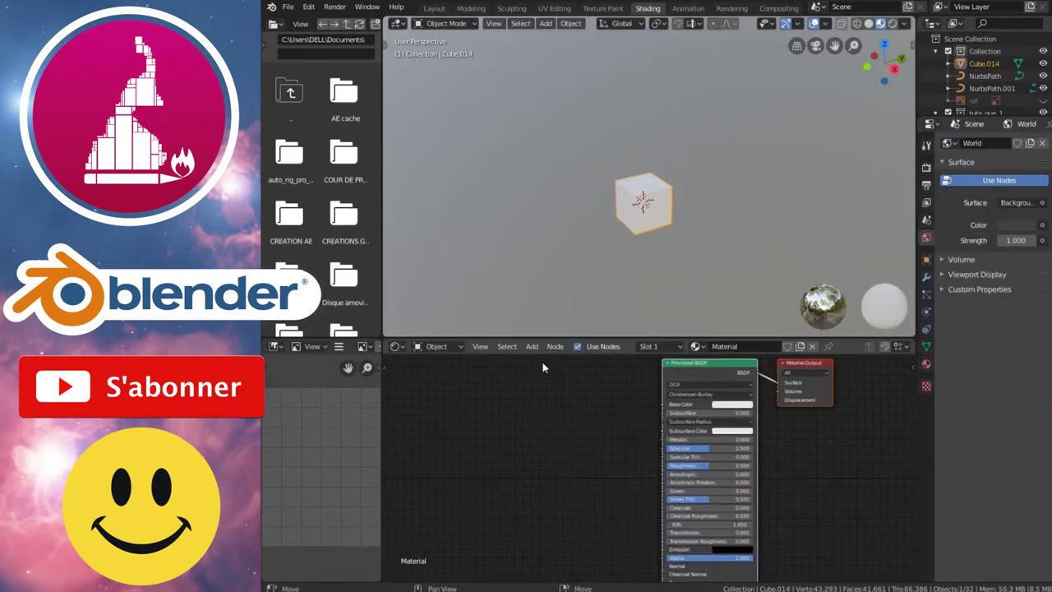
mouse_move(551, 415)
click(642, 322)
click(539, 436)
drag(586, 432, 666, 404)
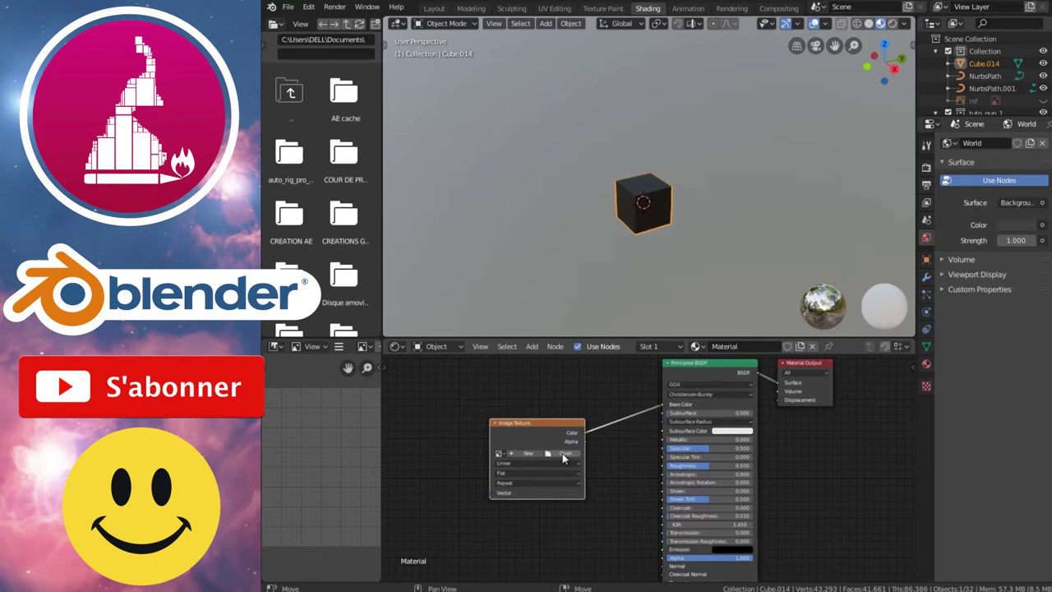
Step: Load the Desktop pistol JPG, name the material 'test', and view it in Layout's Material Preview
click(562, 453)
click(298, 89)
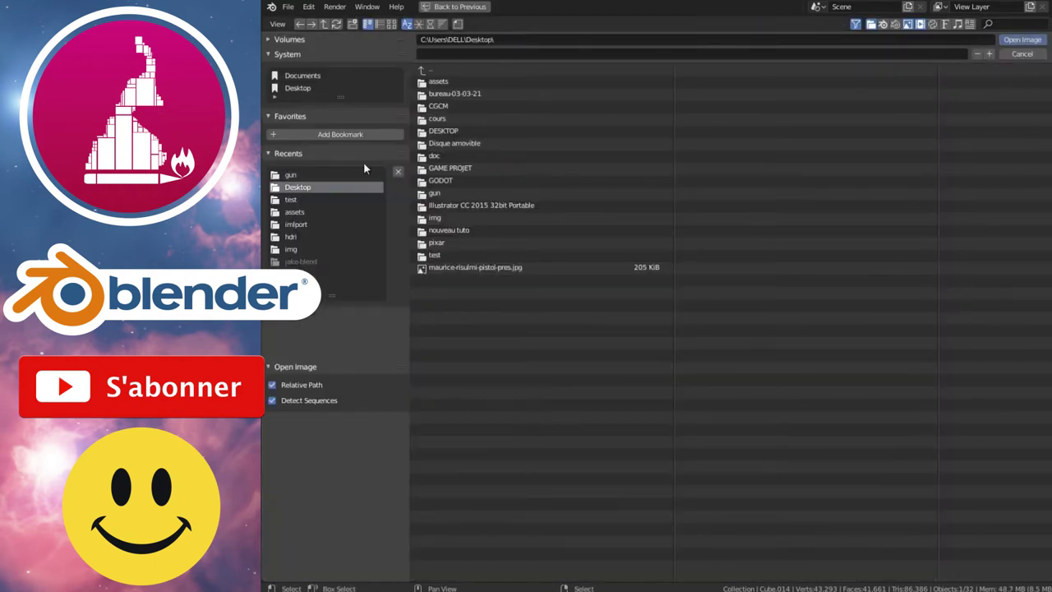
double_click(442, 269)
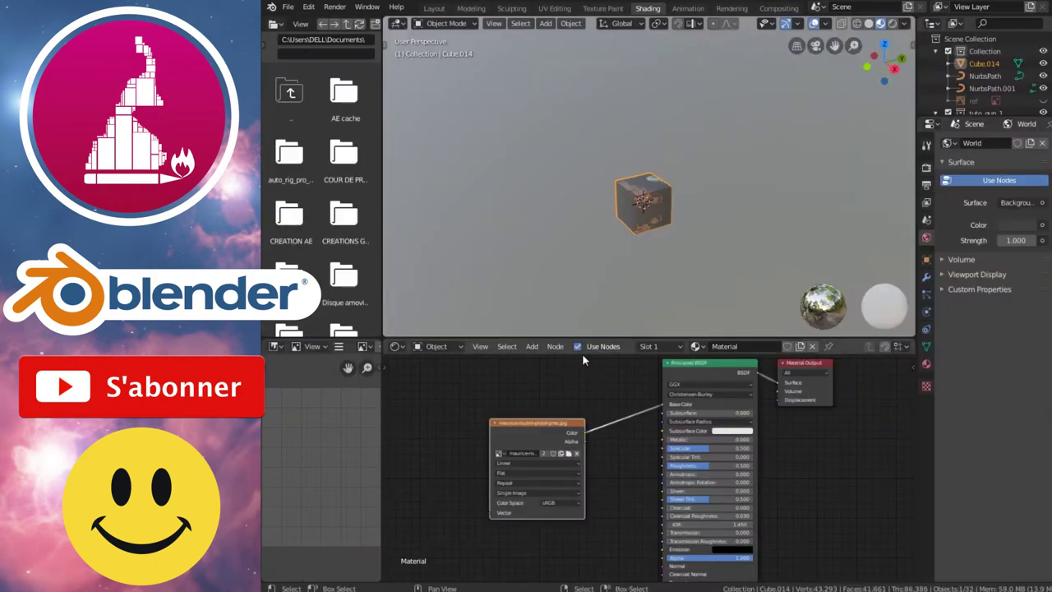
text(test)
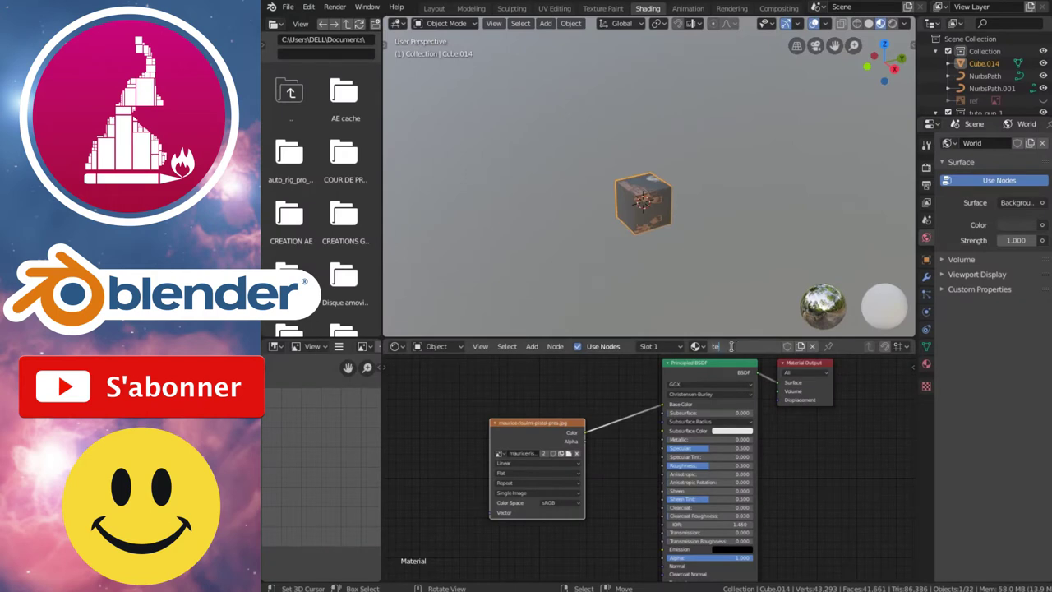
key(Return)
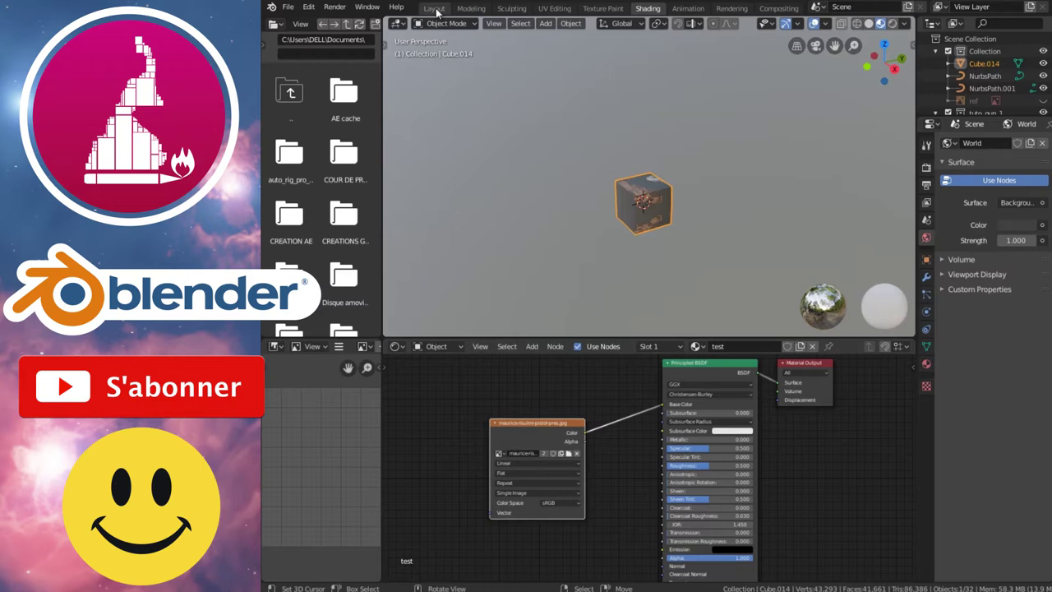
click(434, 9)
click(803, 23)
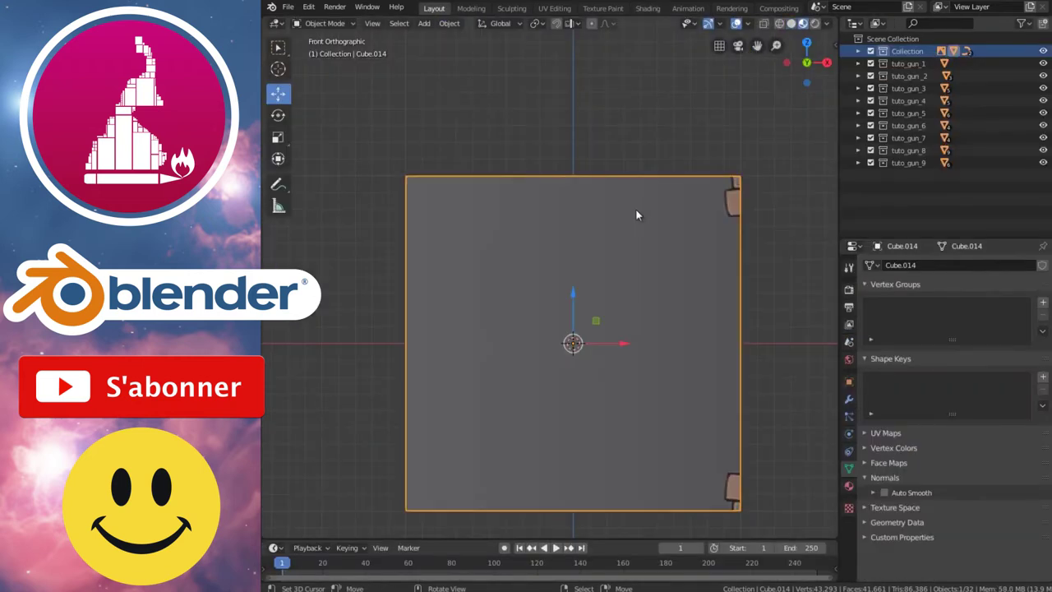
Step: Orbit around the pistol-textured Cube.014 from two angles, then enter its Edit Mode
middle_drag(617, 229, 544, 315)
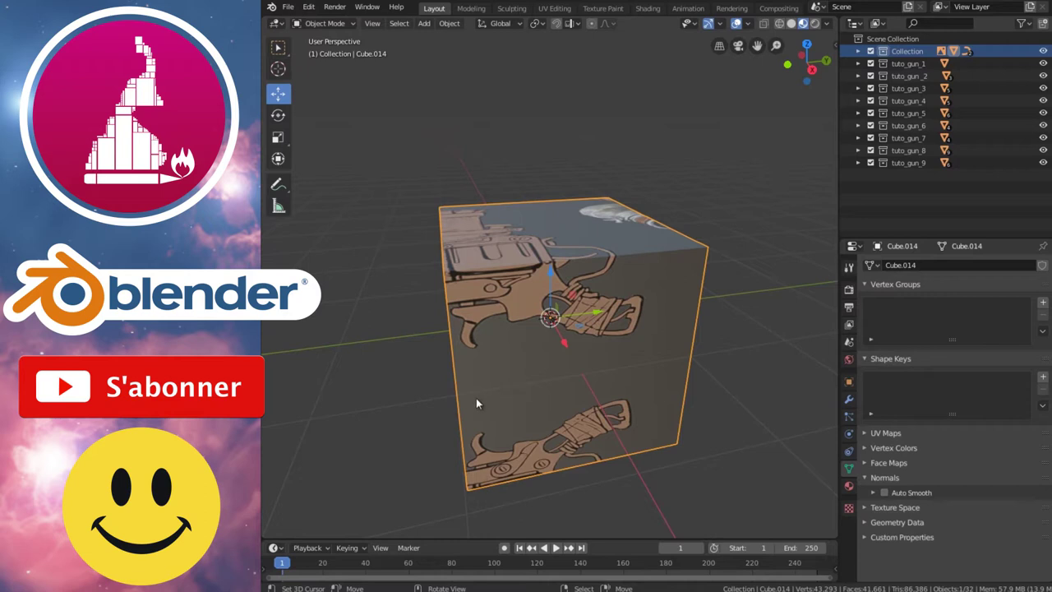
middle_drag(476, 398, 579, 381)
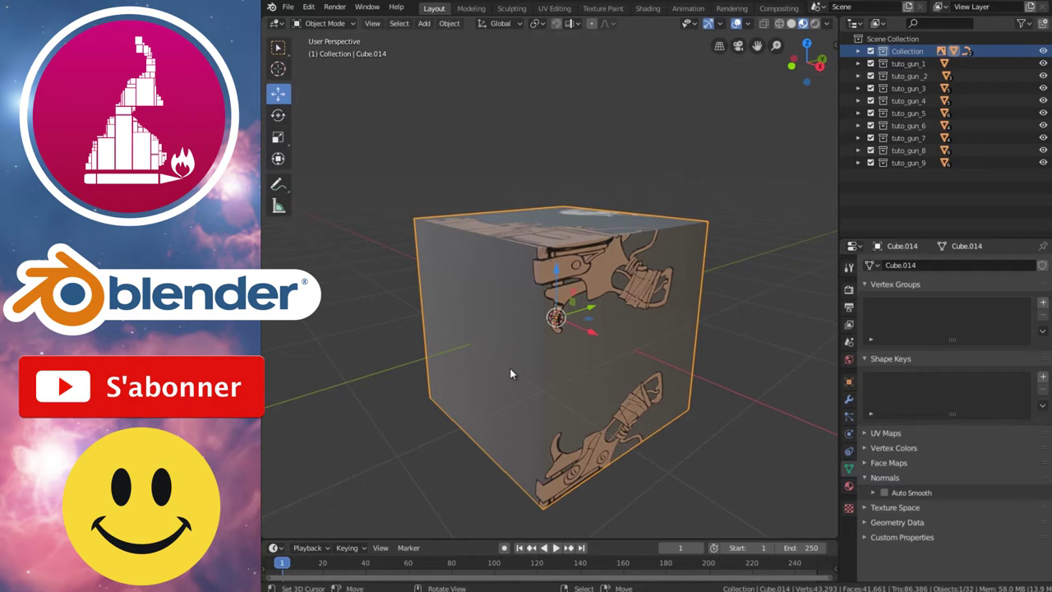
key(Tab)
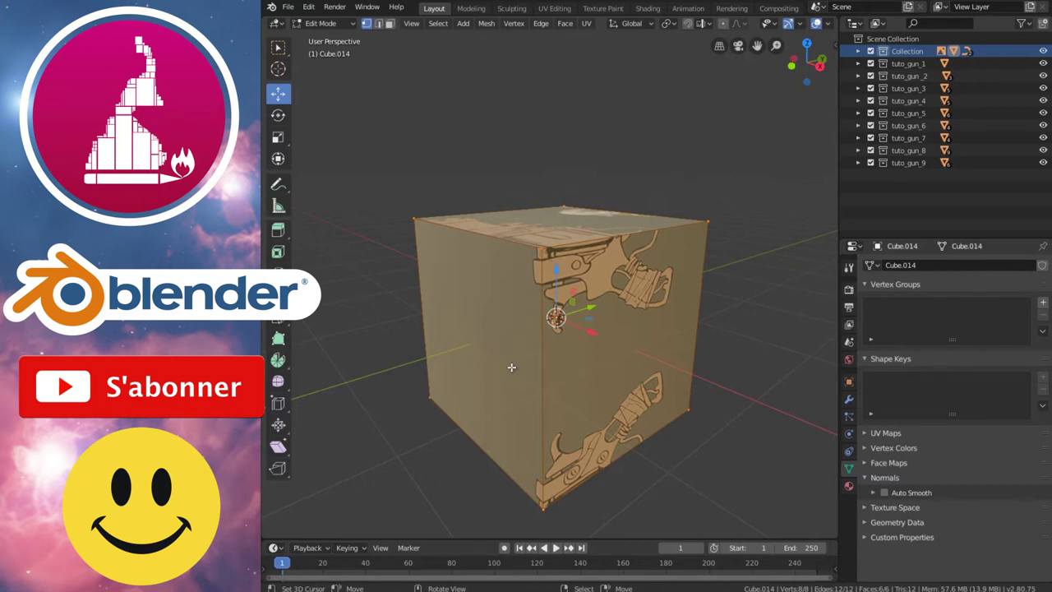
Step: Cube-project the cube's UVs, inspect the result in Object Mode, then delete Cube.014
key(u)
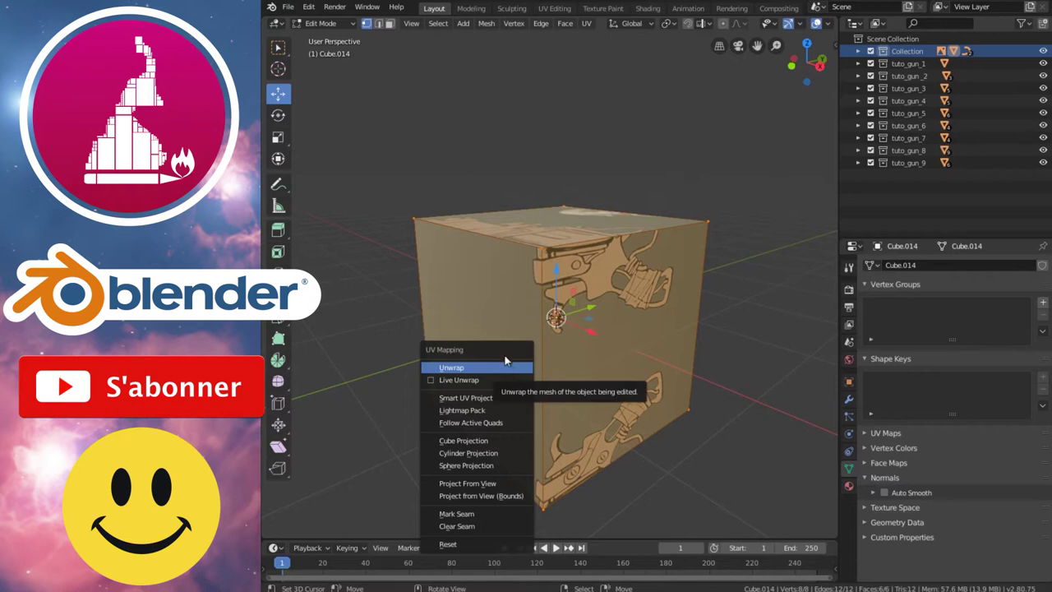
click(479, 441)
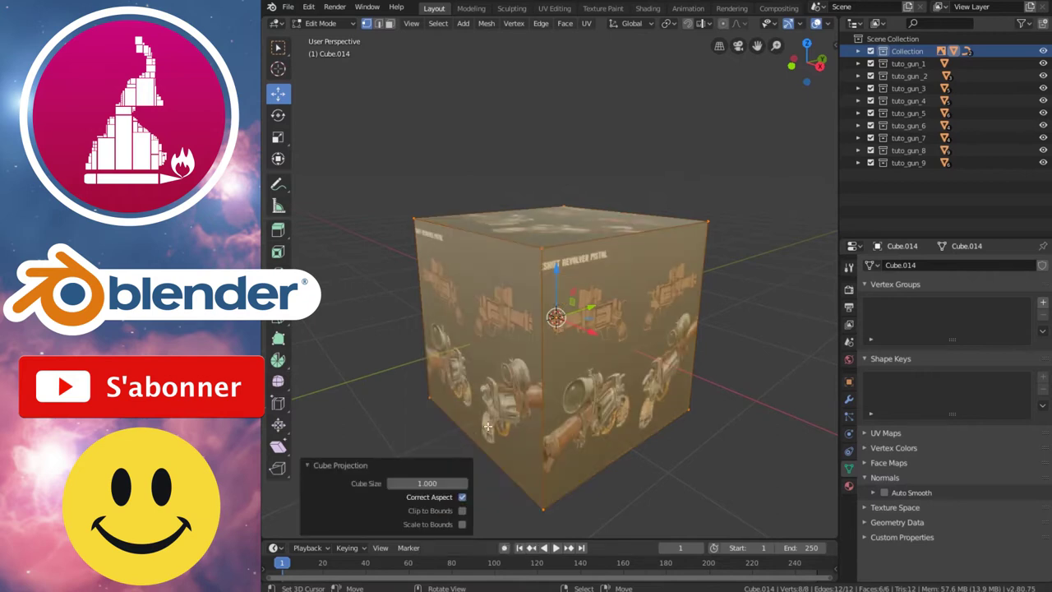
key(Tab)
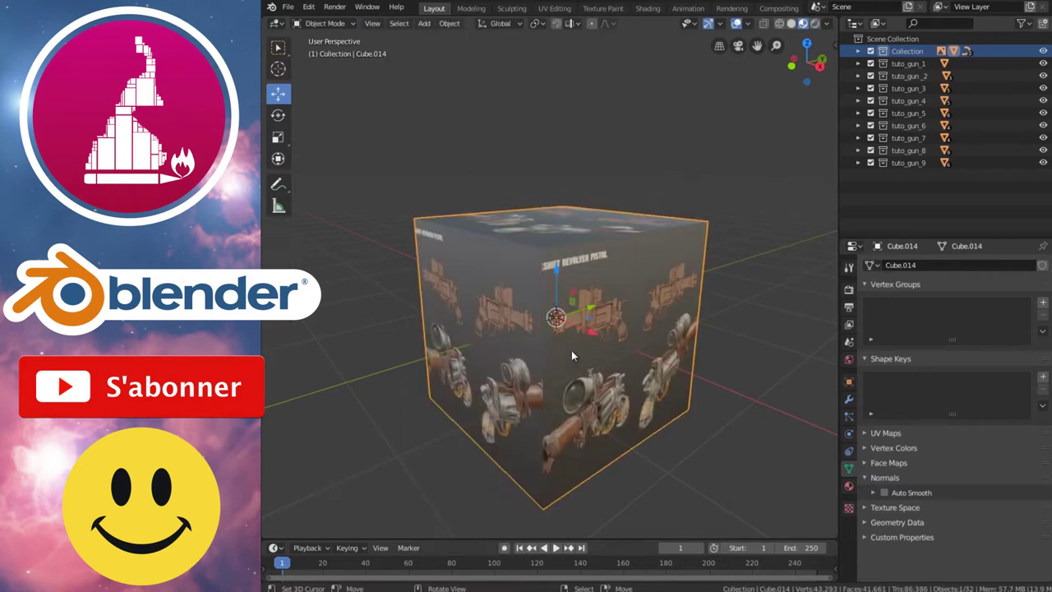
middle_drag(582, 333, 683, 298)
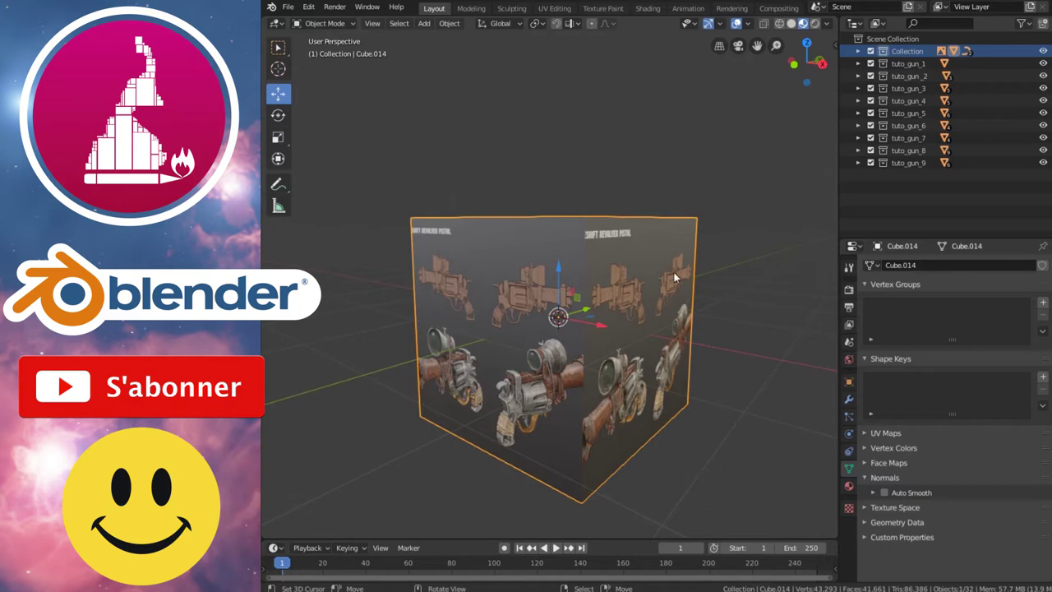
middle_drag(674, 277, 618, 282)
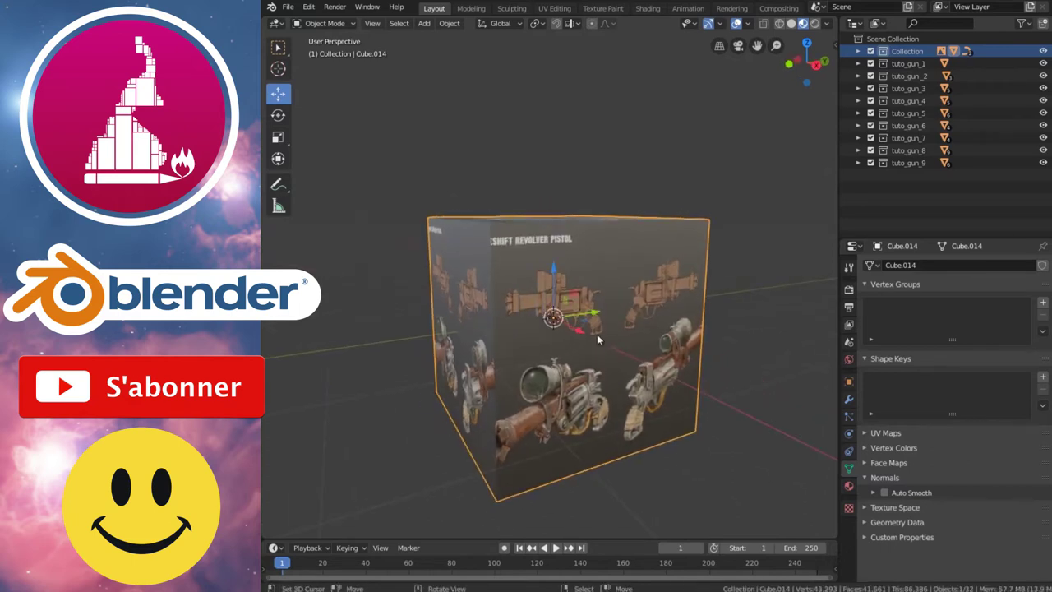
key(Delete)
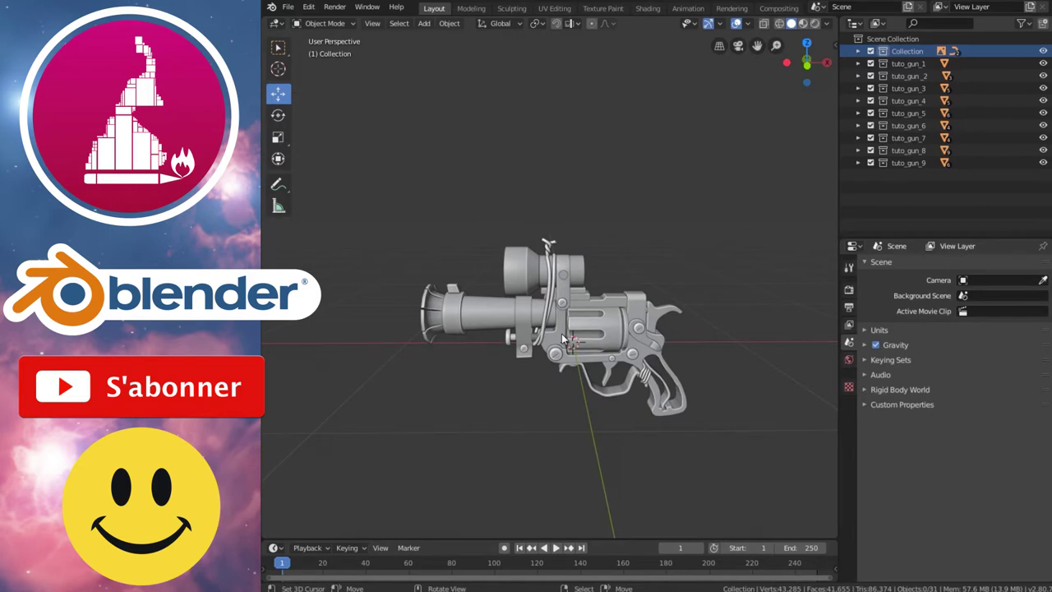
Step: Add a cylinder (Cylinder.016) from the front view and enter its Edit Mode
key(KP_1)
key(shift+a)
click(606, 357)
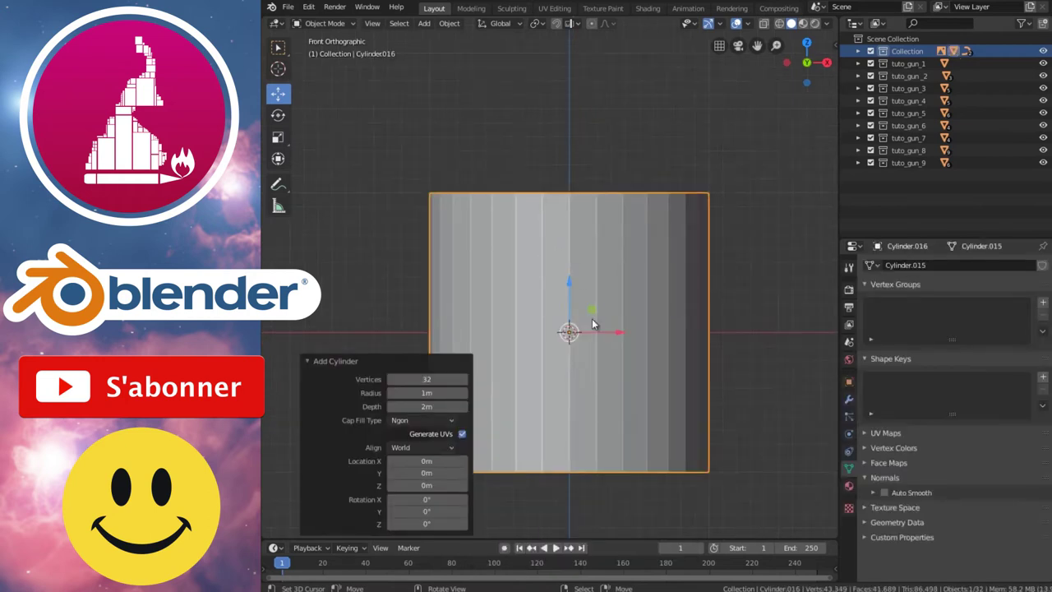
key(Tab)
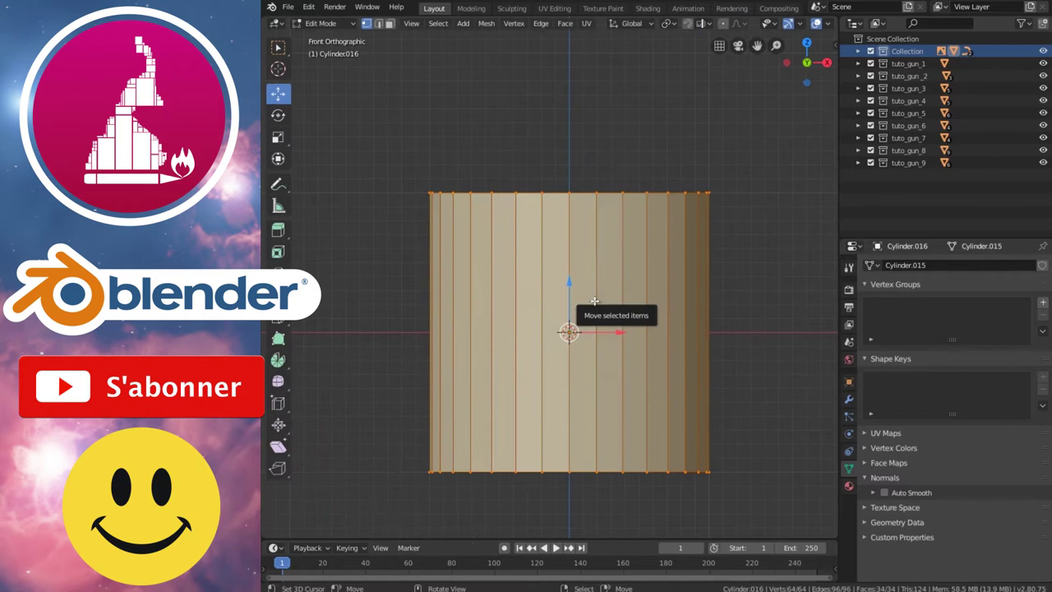
Step: In Face select mode, select the cylinder's top and bottom cap faces
scroll(595, 301, up, 2)
scroll(545, 287, down, 3)
middle_drag(545, 287, 553, 291)
key(ctrl+Tab)
click(551, 289)
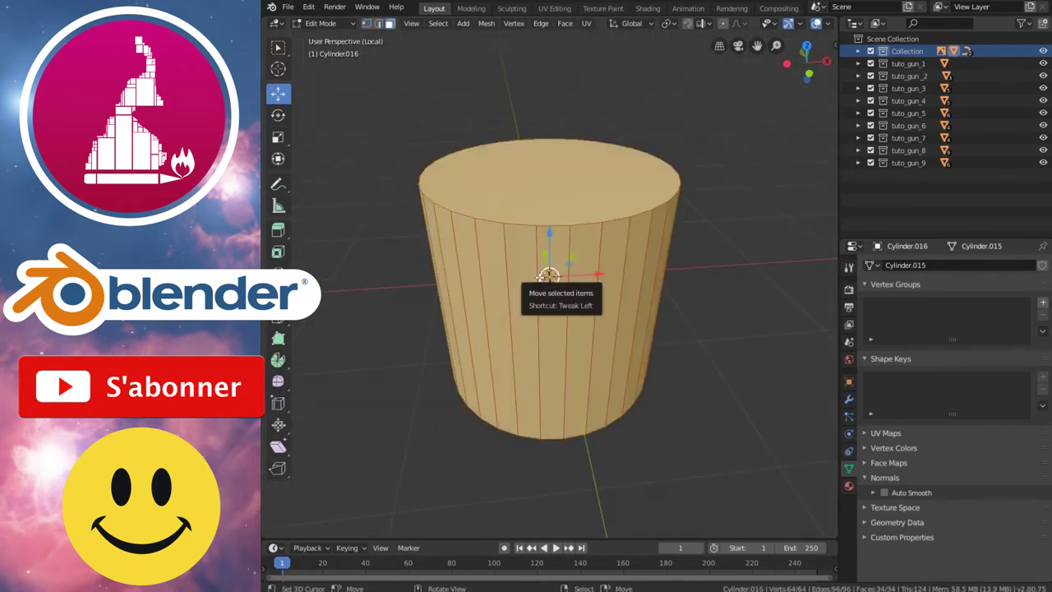
click(551, 194)
mouse_move(574, 358)
middle_down()
mouse_move(582, 352)
mouse_move(547, 309)
mouse_move(572, 313)
middle_up()
shift+click(564, 341)
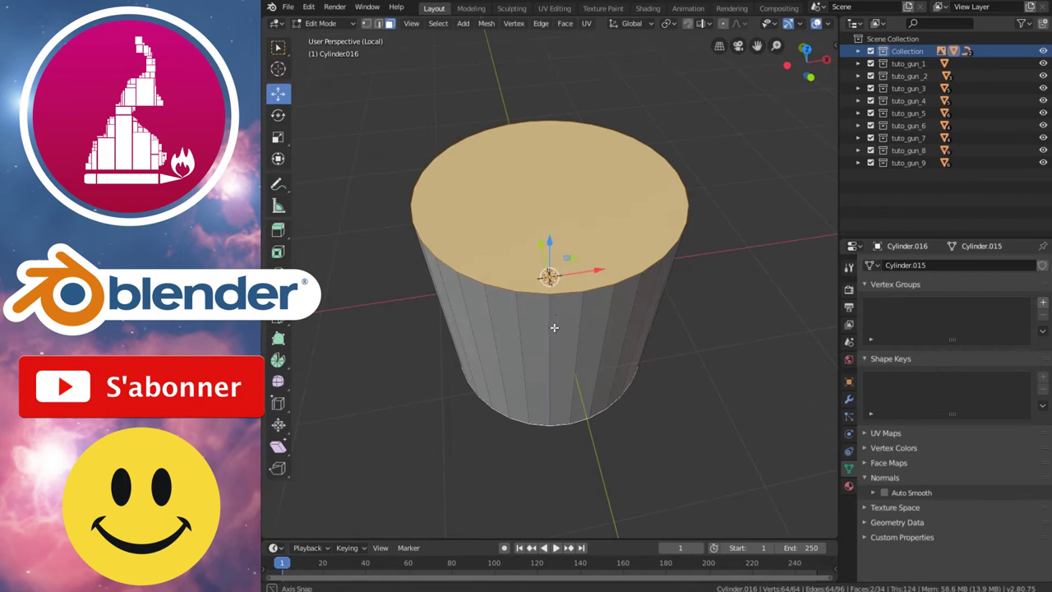
Step: Mark the selected caps' edges as seams, then switch to Edge select in front view
key(ctrl+e)
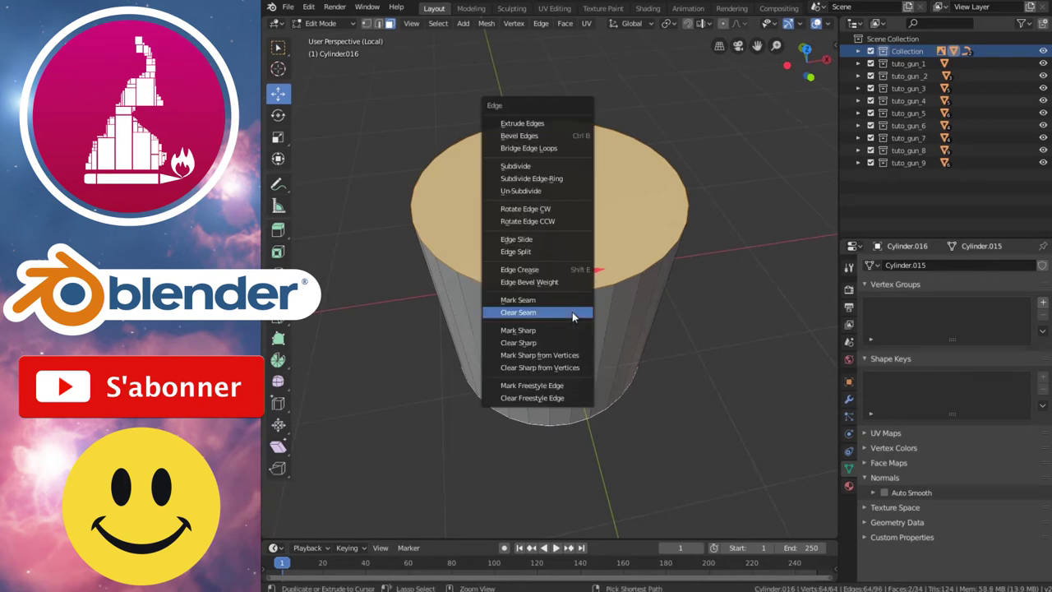
click(540, 299)
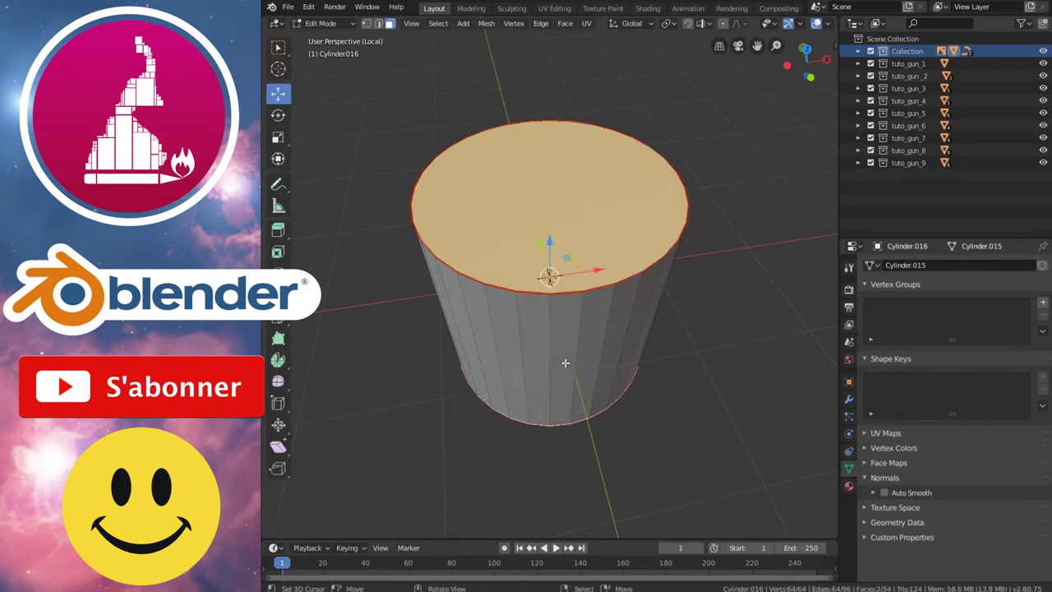
key(KP_1)
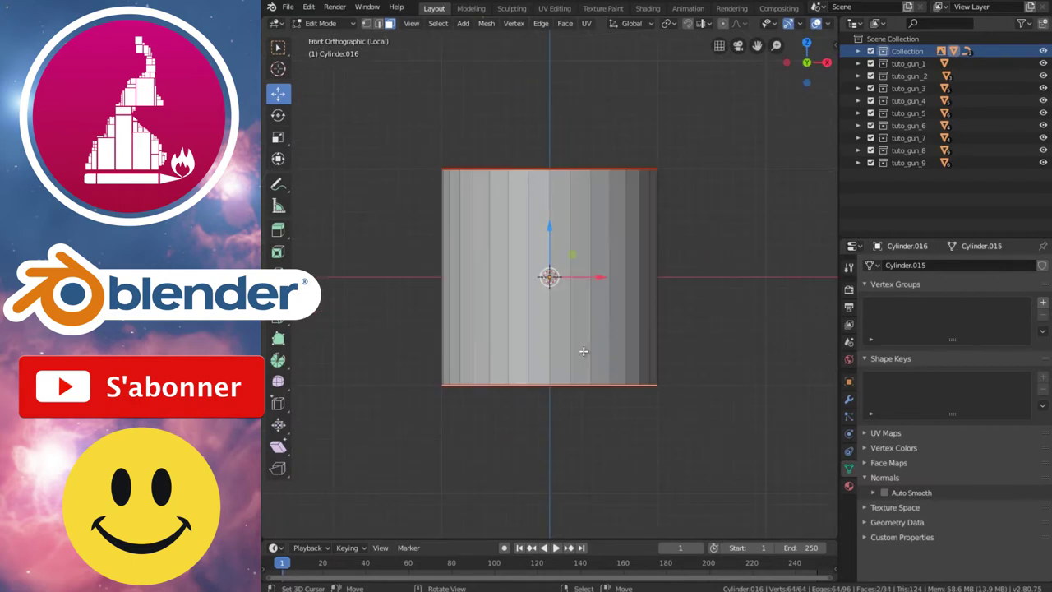
key(ctrl+Tab)
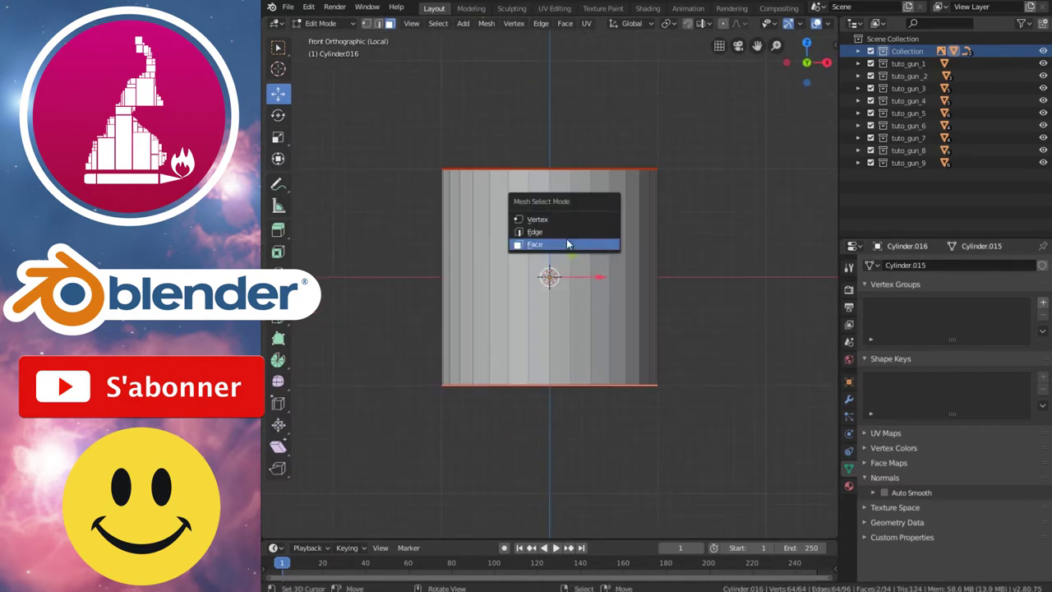
click(545, 233)
Step: Select one vertical side edge of the cylinder and mark it as a seam
click(546, 233)
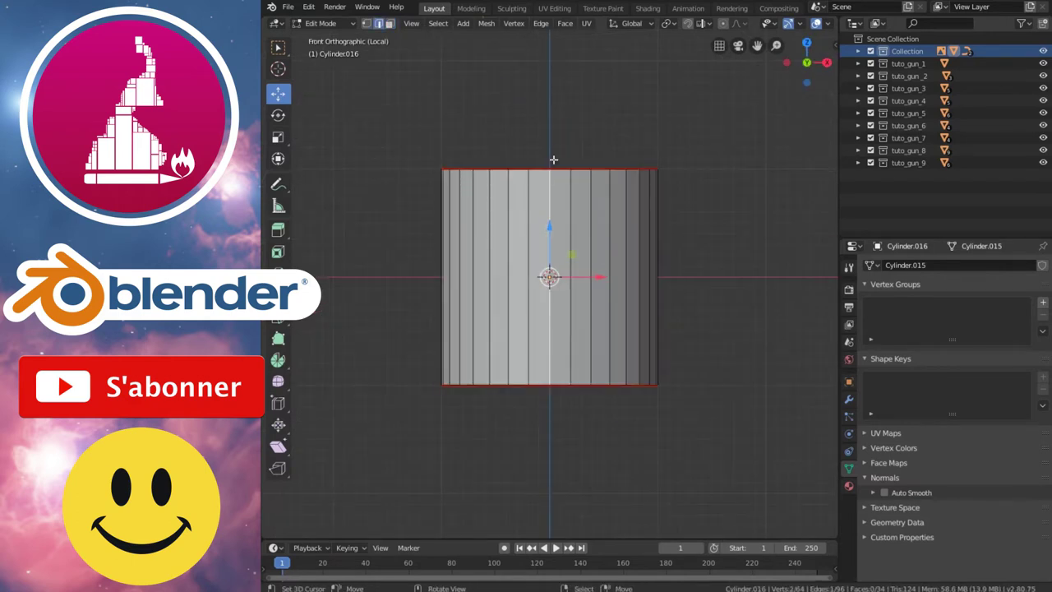
middle_drag(553, 159, 556, 190)
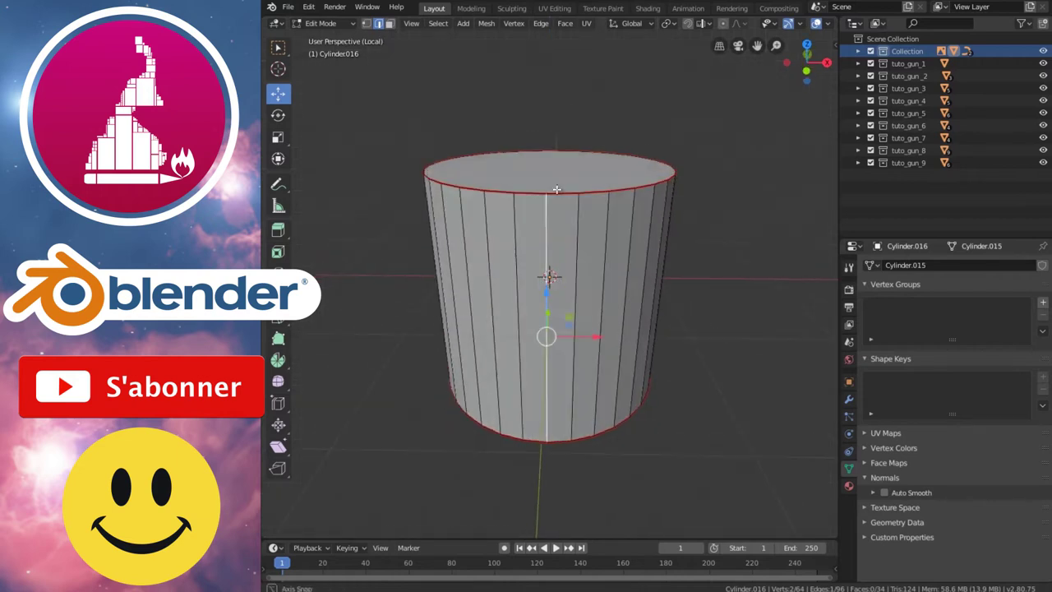
middle_drag(599, 461, 579, 399)
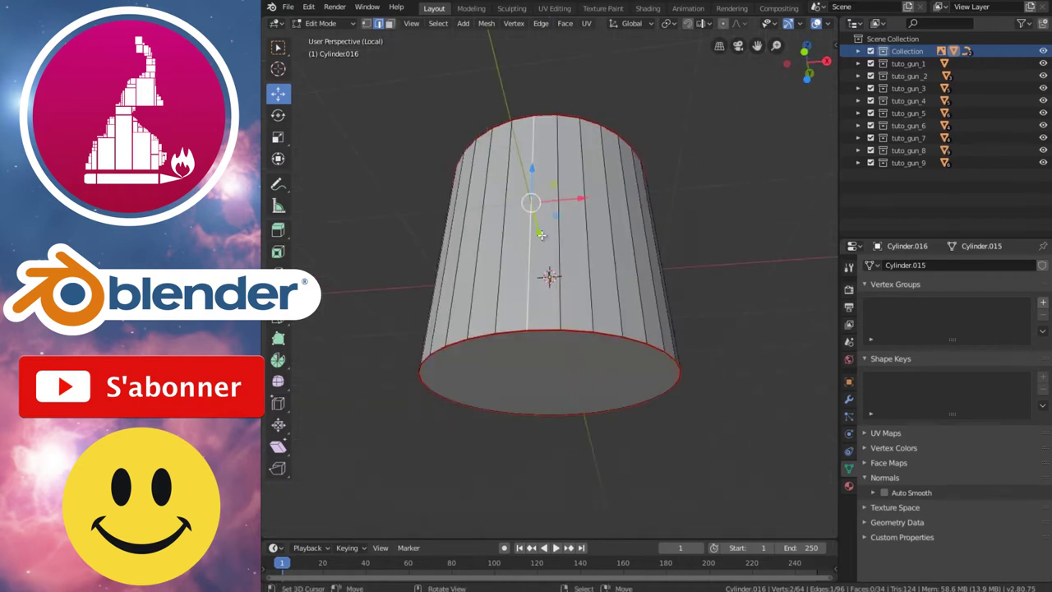
key(ctrl+e)
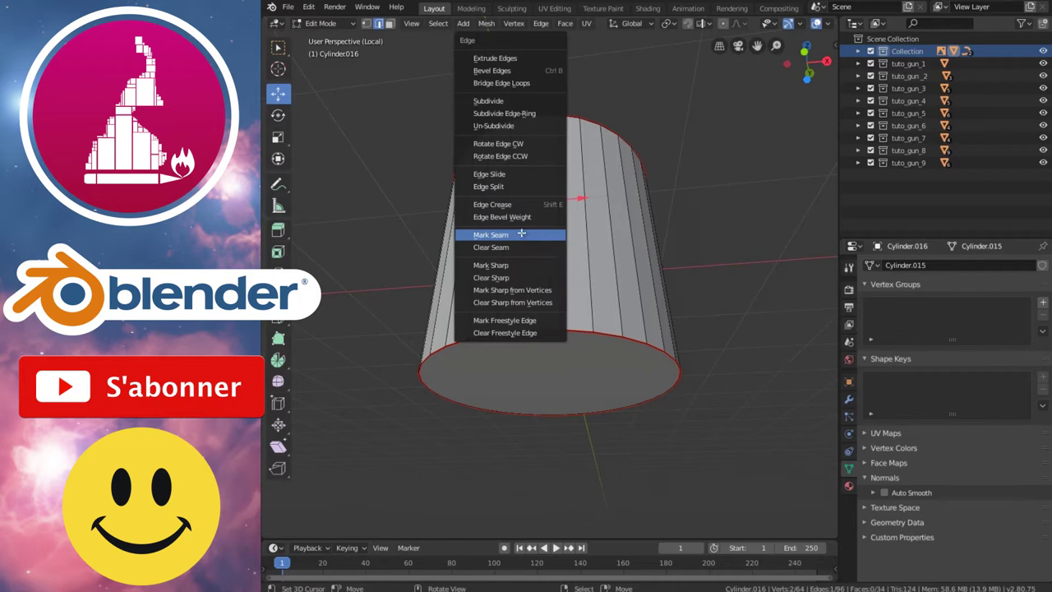
click(521, 234)
middle_drag(555, 266, 561, 311)
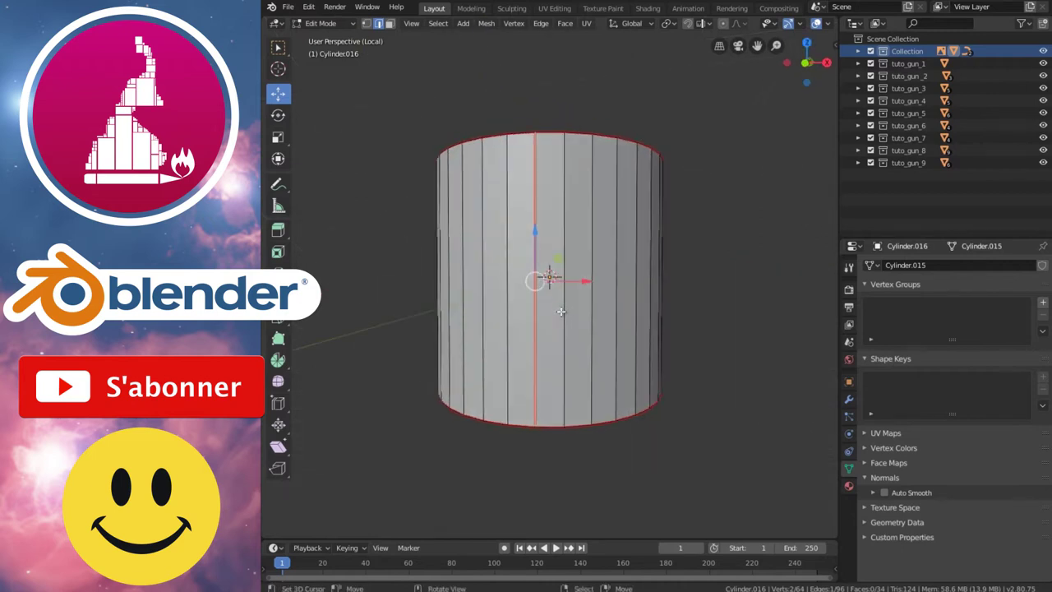
Step: Select all of Cylinder.016, Unwrap it along its seams, and return to Object Mode
key(a)
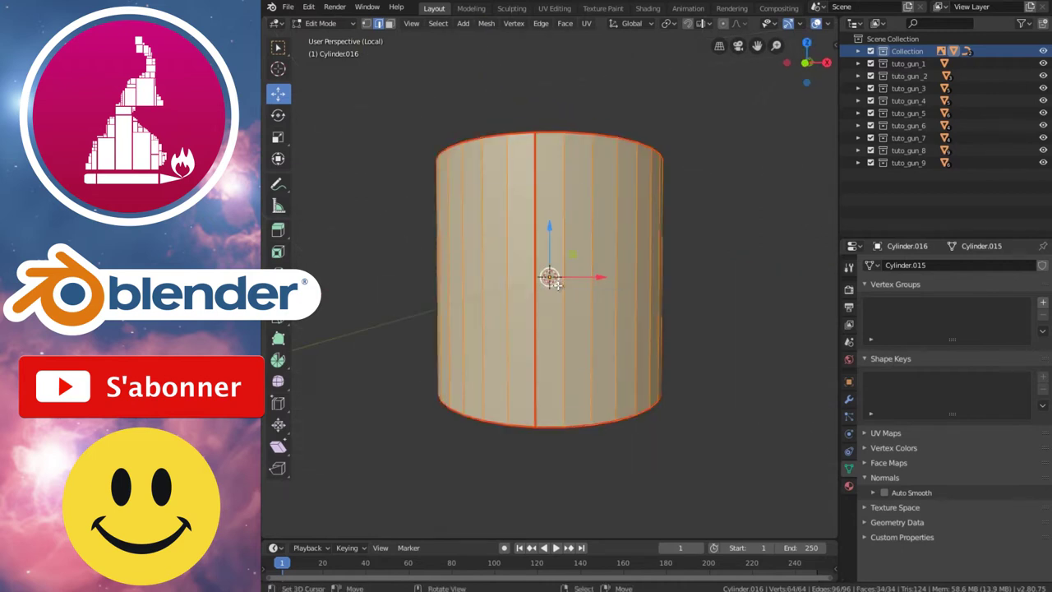
key(u)
click(500, 215)
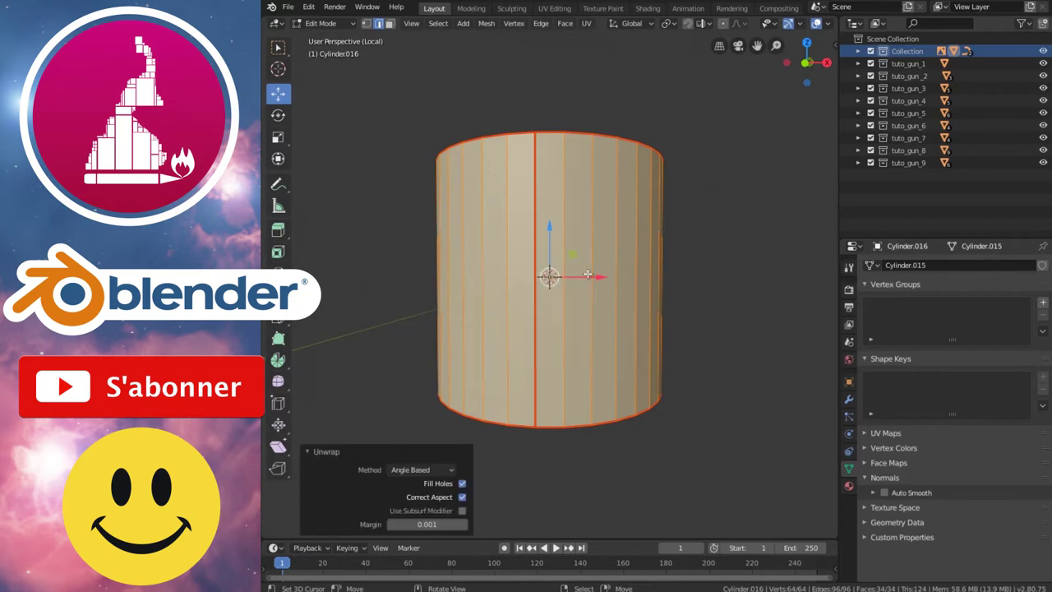
key(Tab)
mouse_move(589, 274)
middle_down()
mouse_move(561, 249)
mouse_move(552, 302)
middle_up()
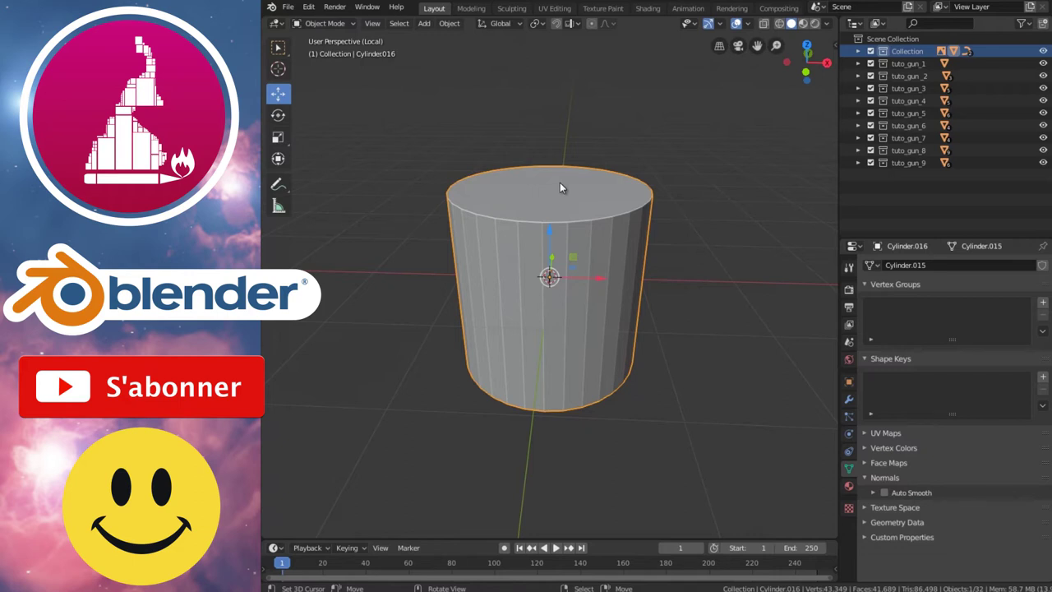
Step: In UV Editing, frame the cylinder's side strip and two cap islands while orbiting the 3D view
click(554, 9)
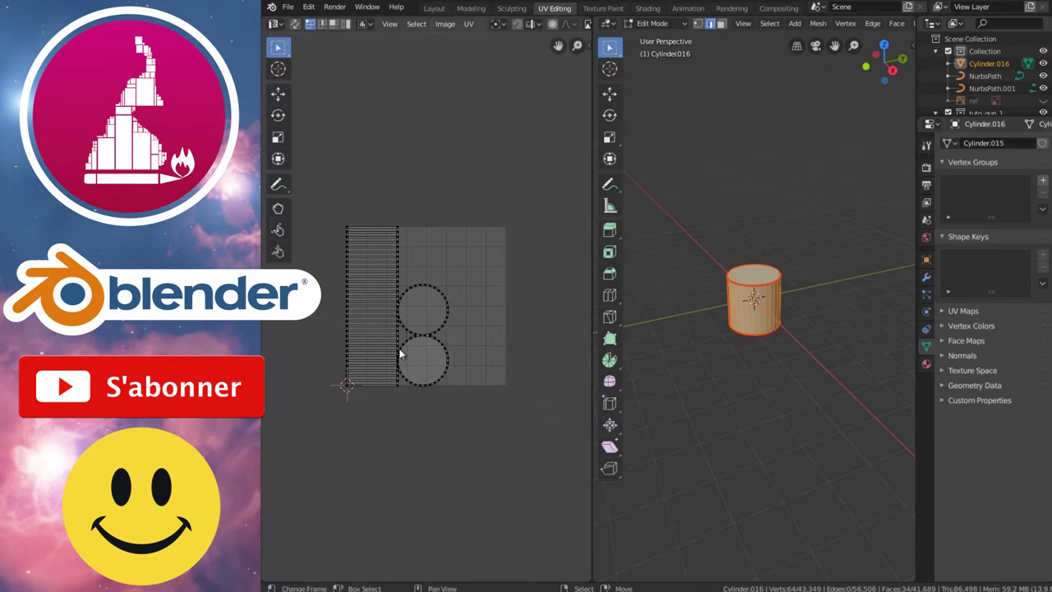
scroll(397, 344, up, 2)
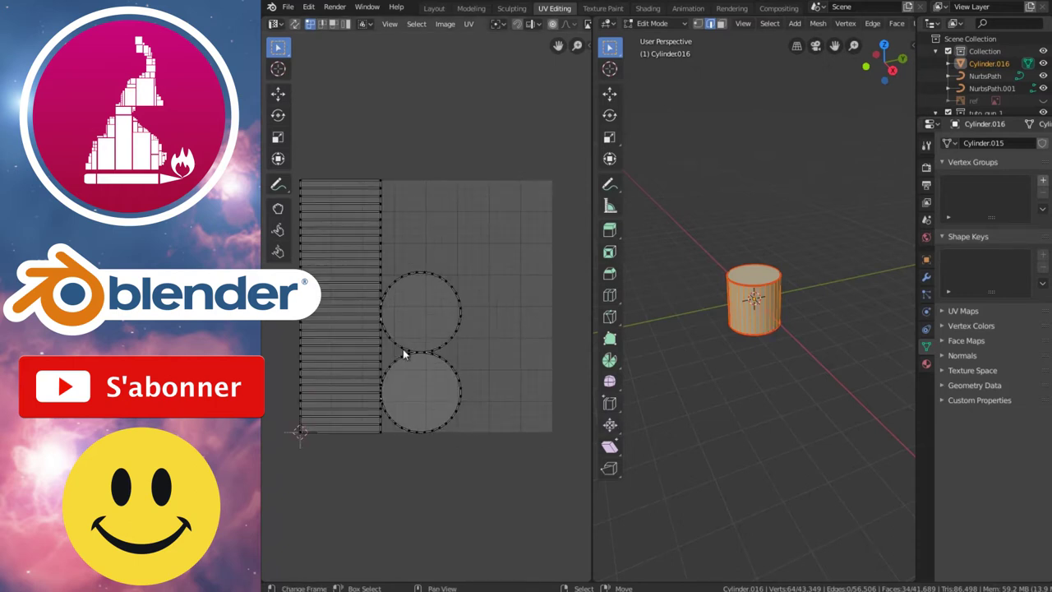
scroll(403, 353, up, 1)
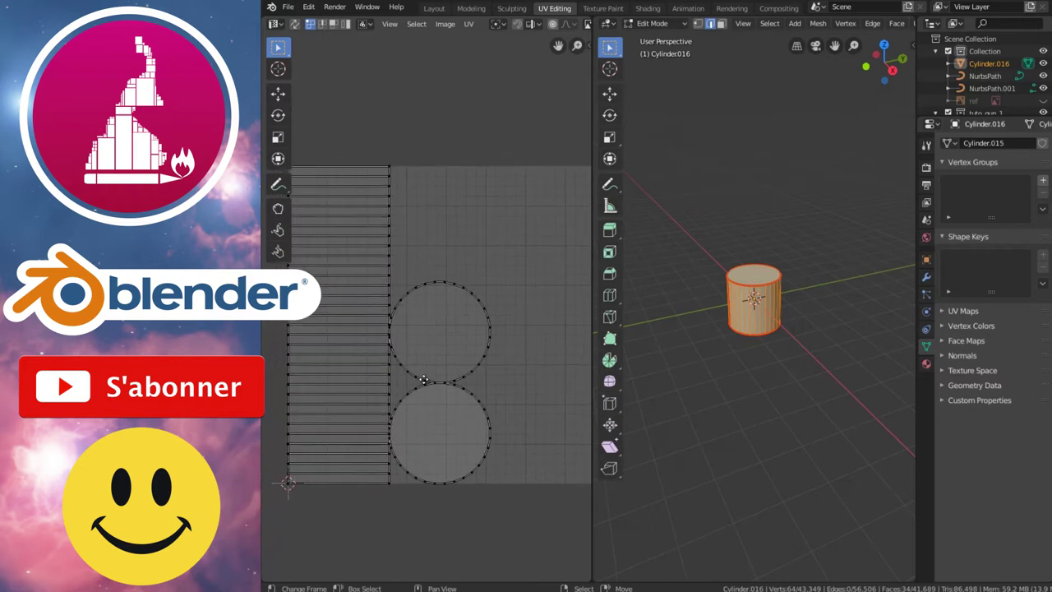
middle_drag(420, 375, 417, 392)
click(396, 402)
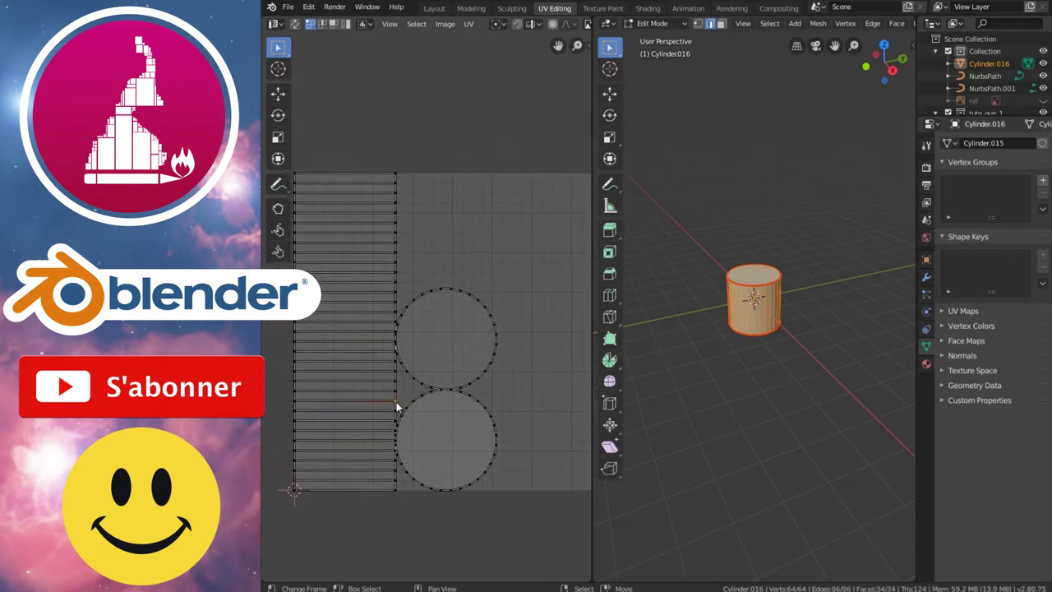
middle_drag(767, 351, 773, 313)
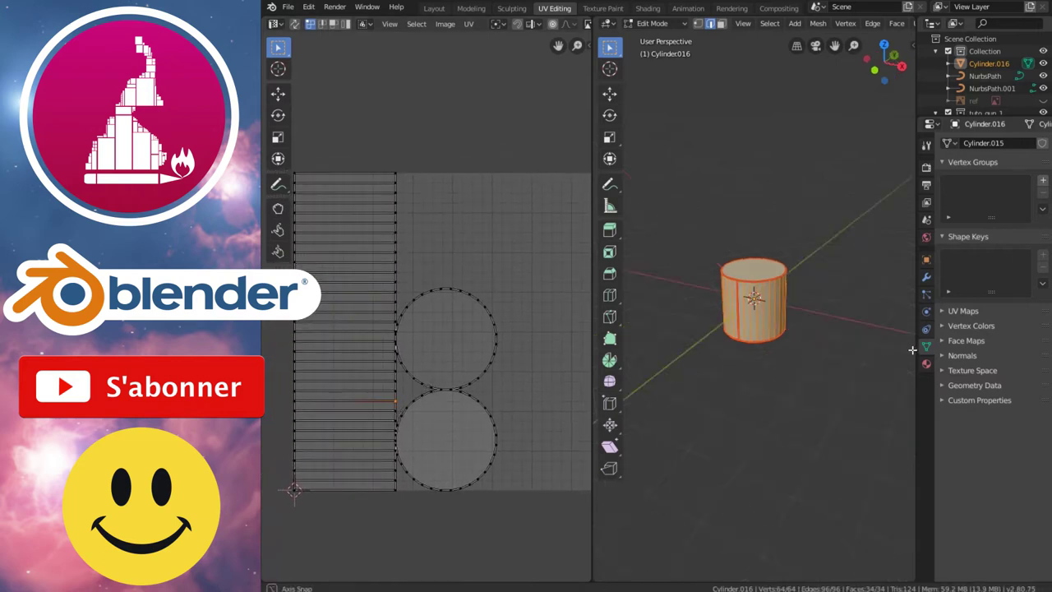
scroll(774, 313, up, 3)
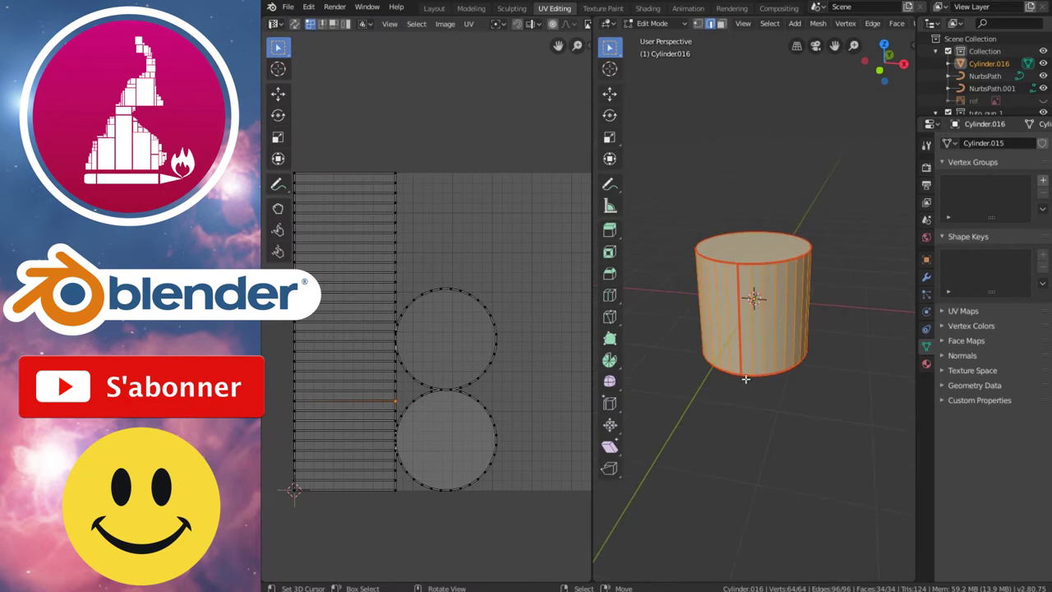
mouse_move(801, 321)
middle_down()
mouse_move(822, 312)
mouse_move(795, 319)
middle_up()
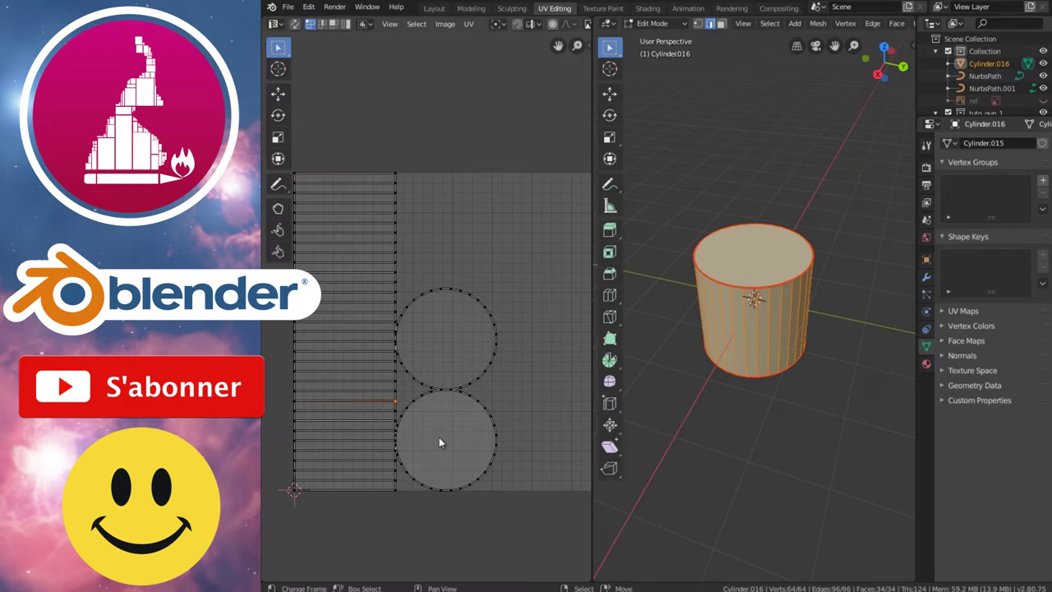
middle_drag(730, 371, 745, 342)
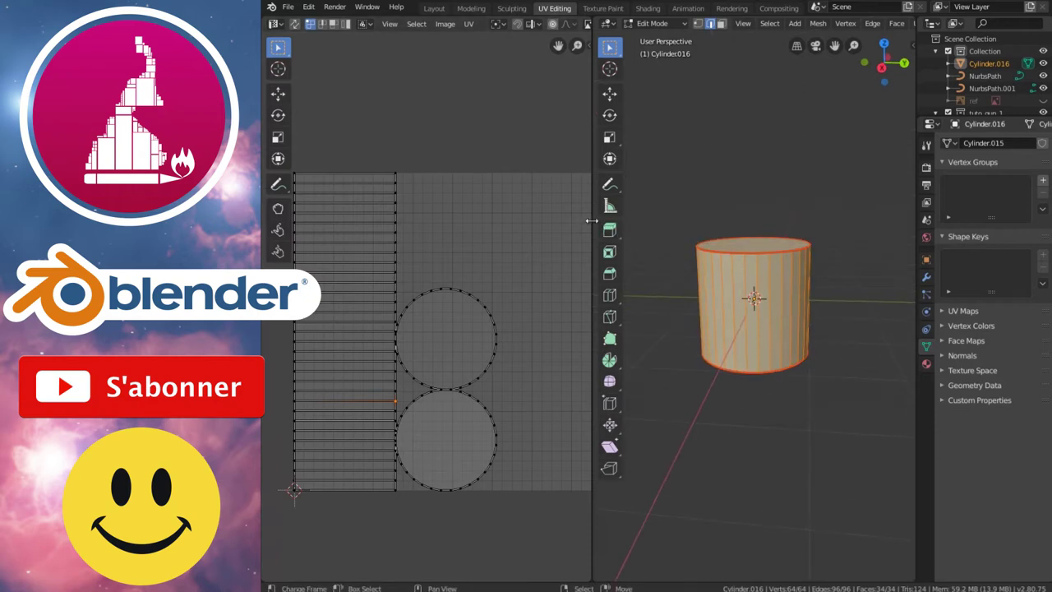
Step: Widen the UV editor and generate a new 1024 px UV Grid image
drag(591, 219, 729, 221)
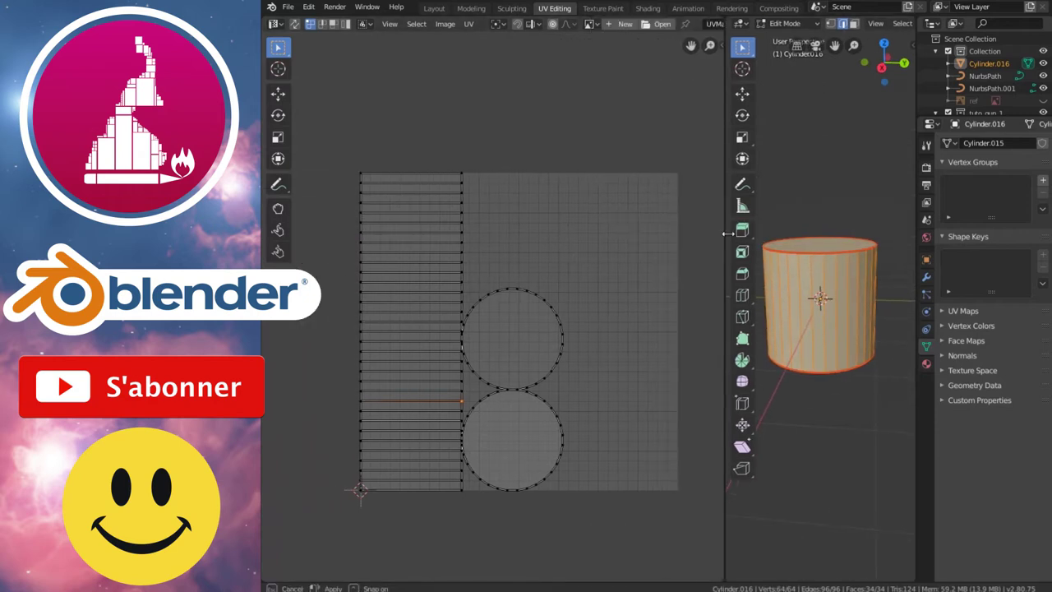
click(626, 24)
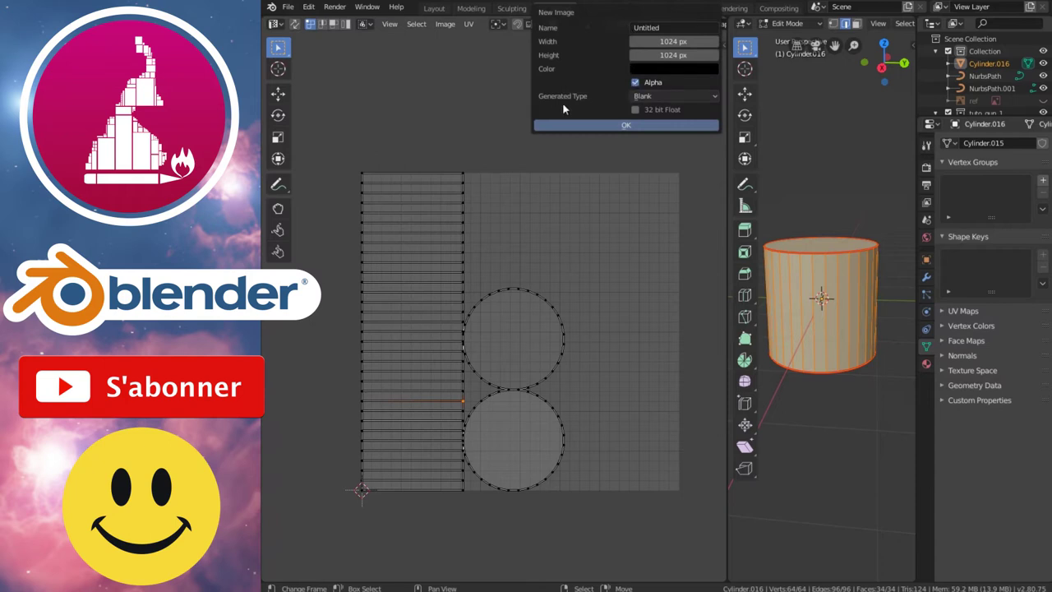
click(648, 96)
click(647, 123)
click(650, 125)
Step: Rename the UV Grid image to 'test' and widen the 3D view again
click(620, 25)
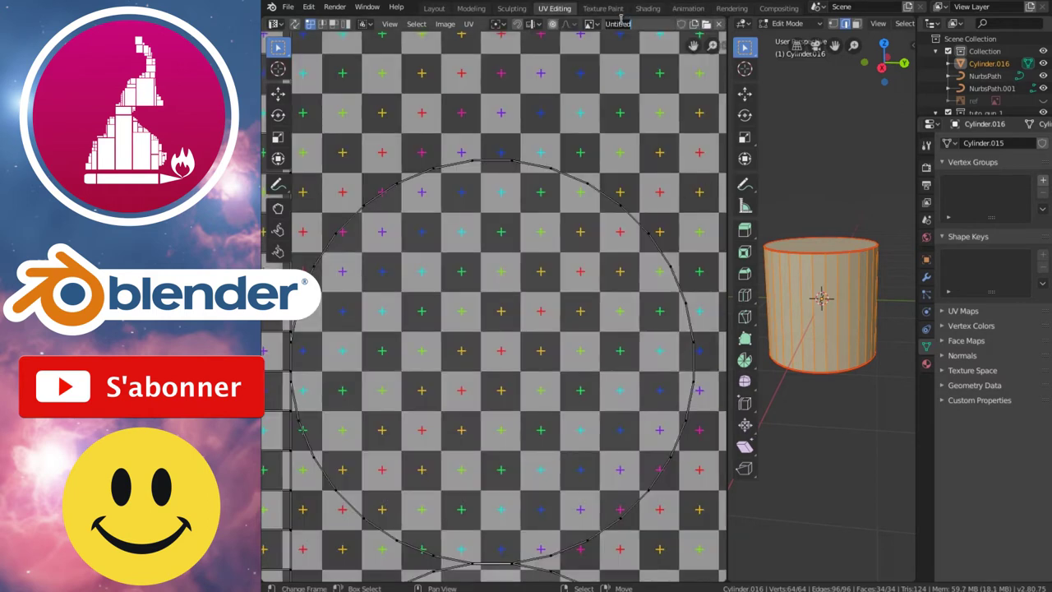
text(test)
key(Return)
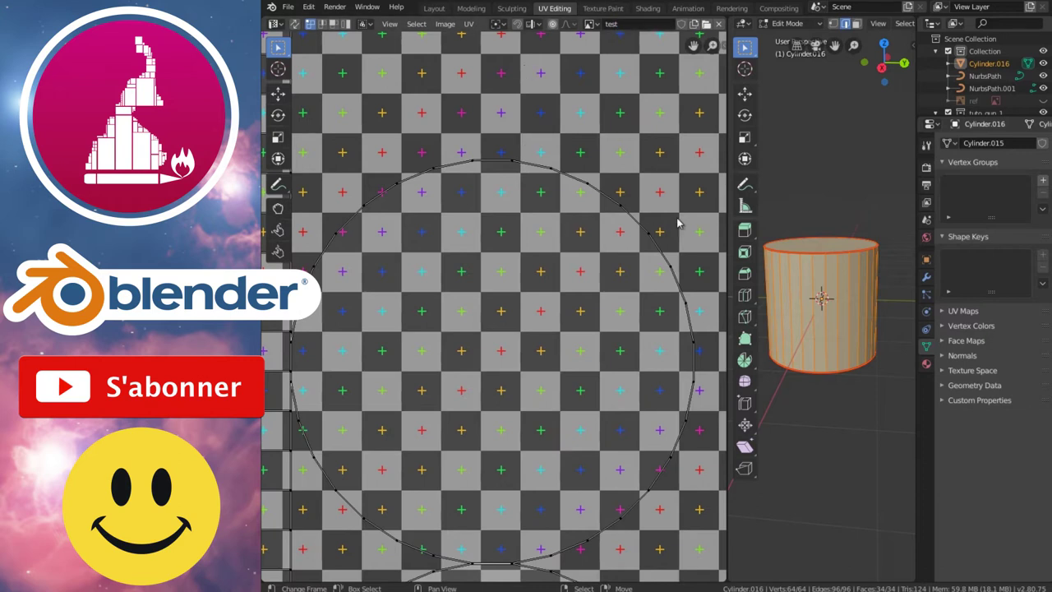
drag(728, 236, 543, 263)
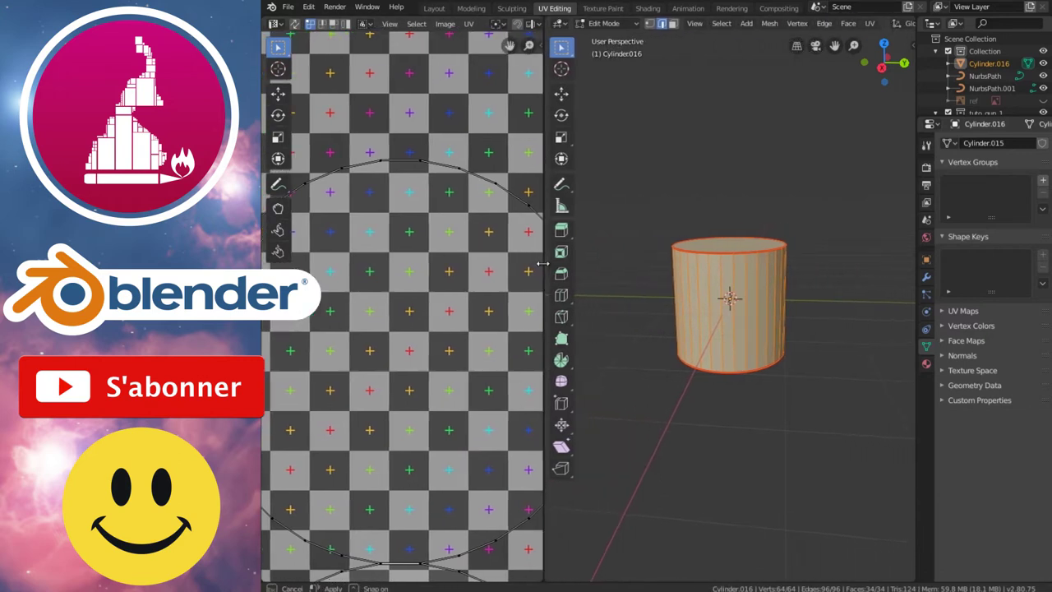
Step: Assign the test material to Cylinder.016 and set its Image Texture to the test UV Grid image
click(648, 8)
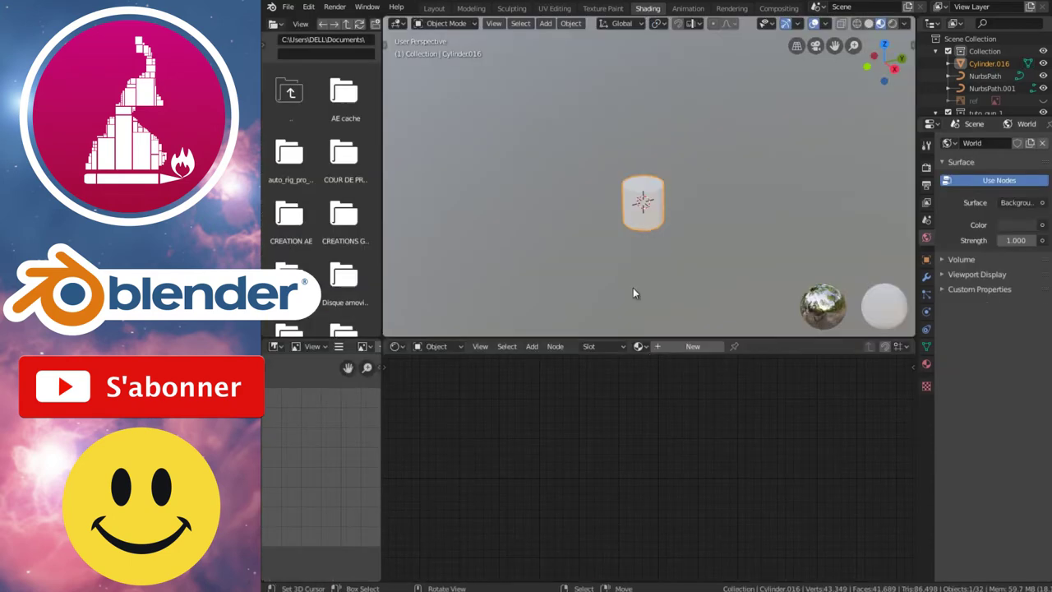
click(639, 348)
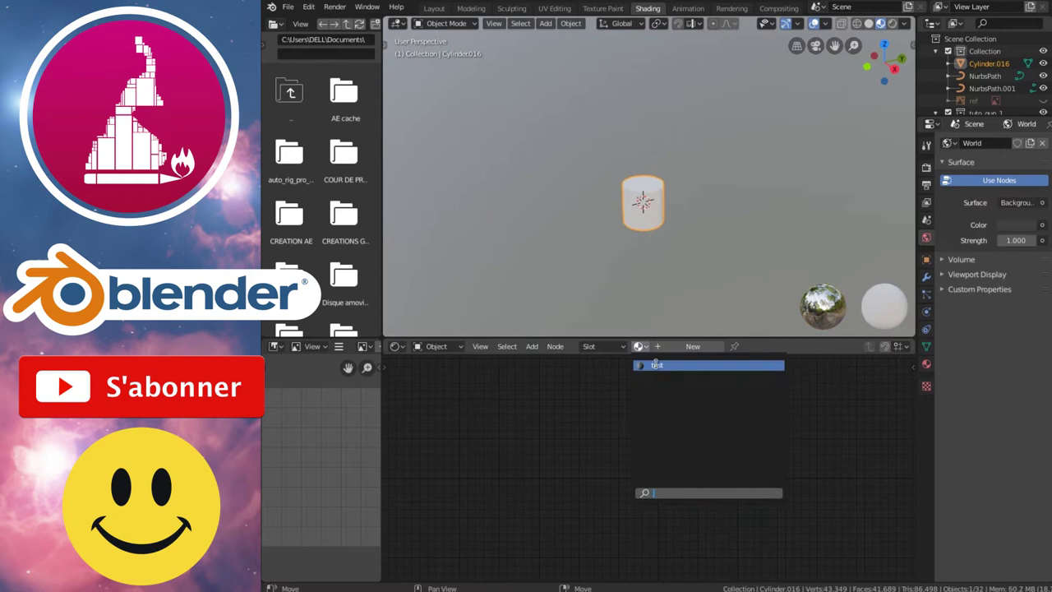
click(659, 363)
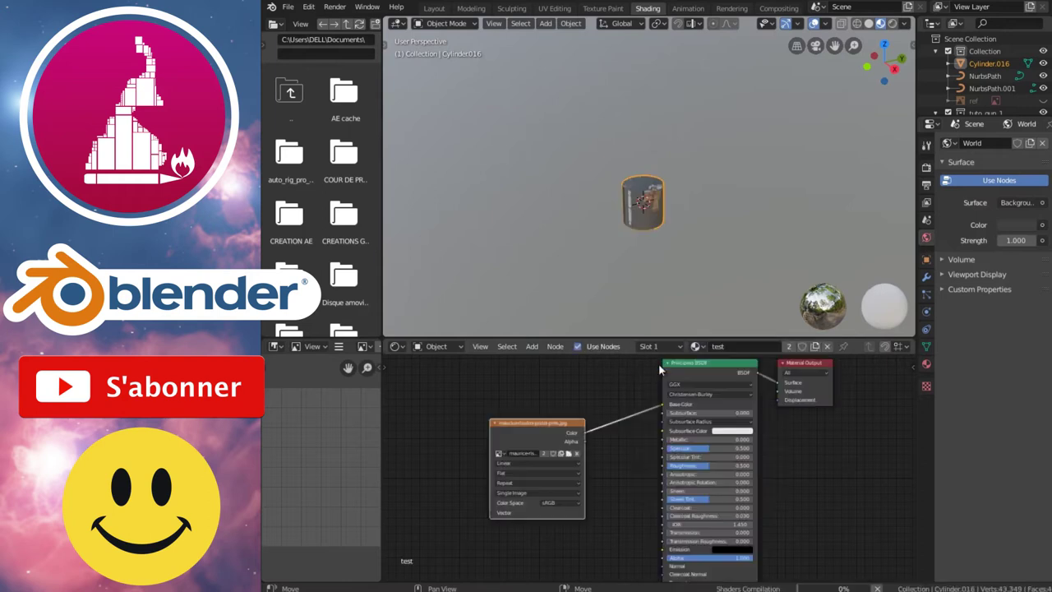
click(499, 453)
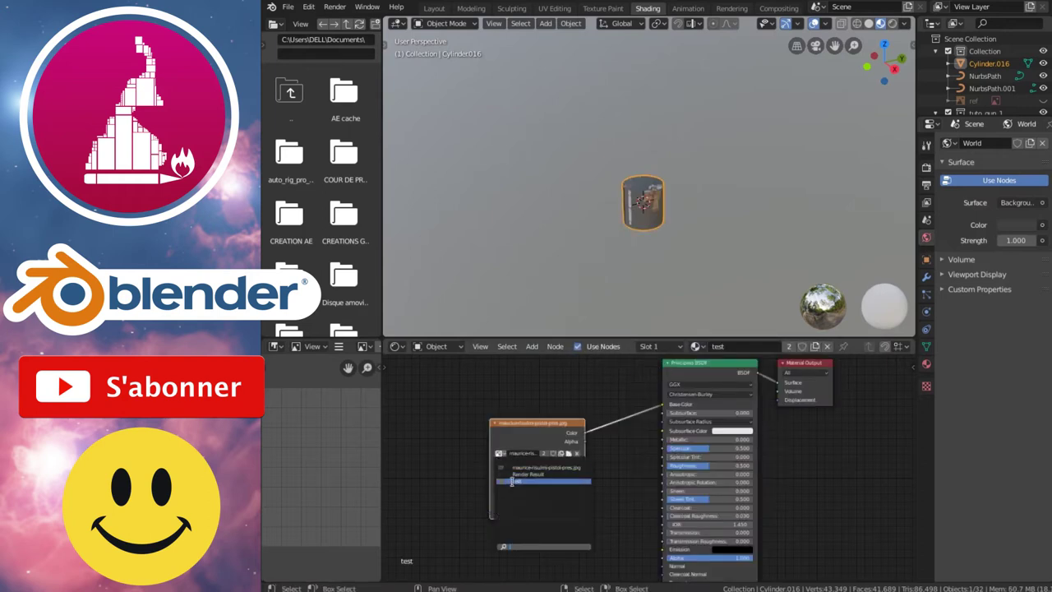
click(511, 481)
middle_drag(614, 226, 672, 229)
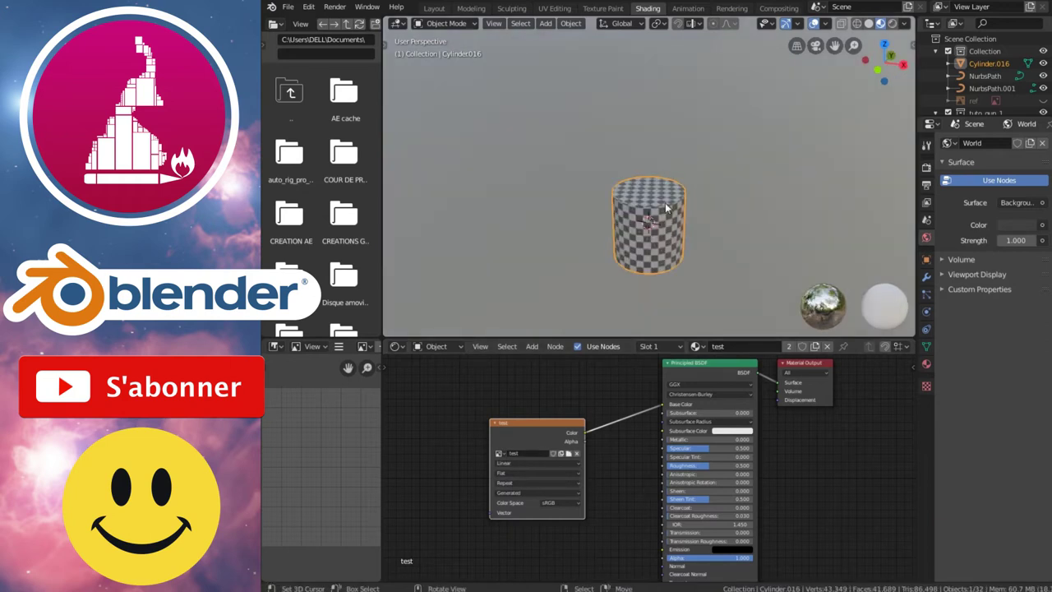
click(556, 10)
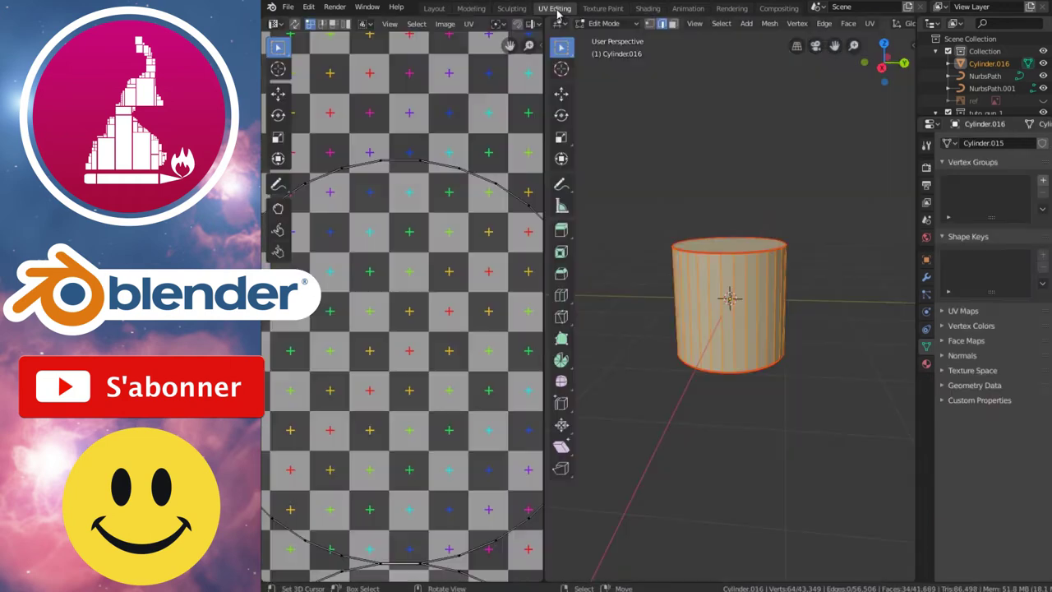
Step: Preview the checker on Cylinder.016 in Texture Paint mode, orbiting below and above it
click(618, 25)
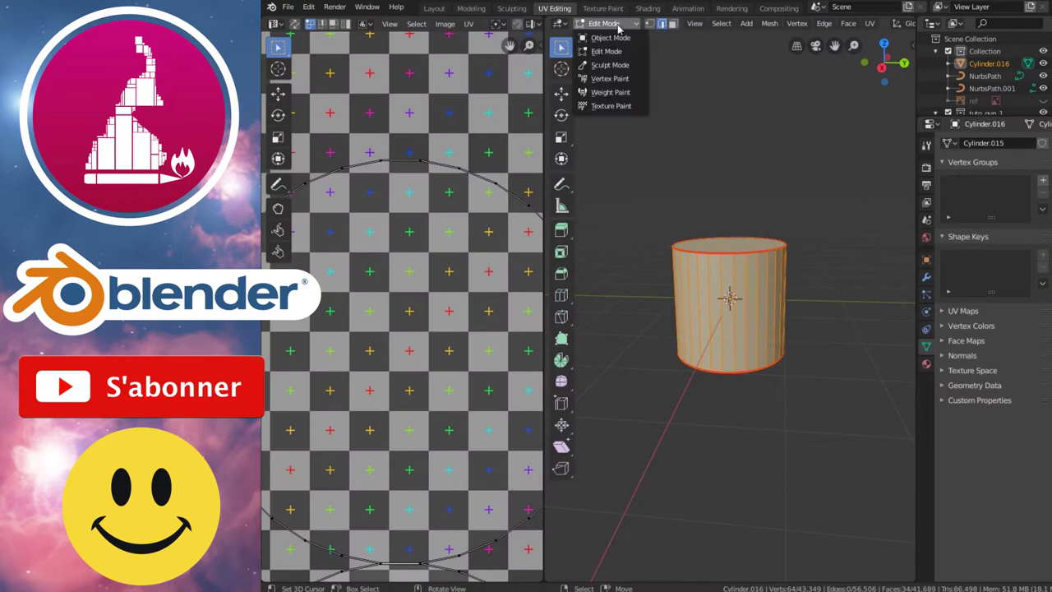
click(615, 107)
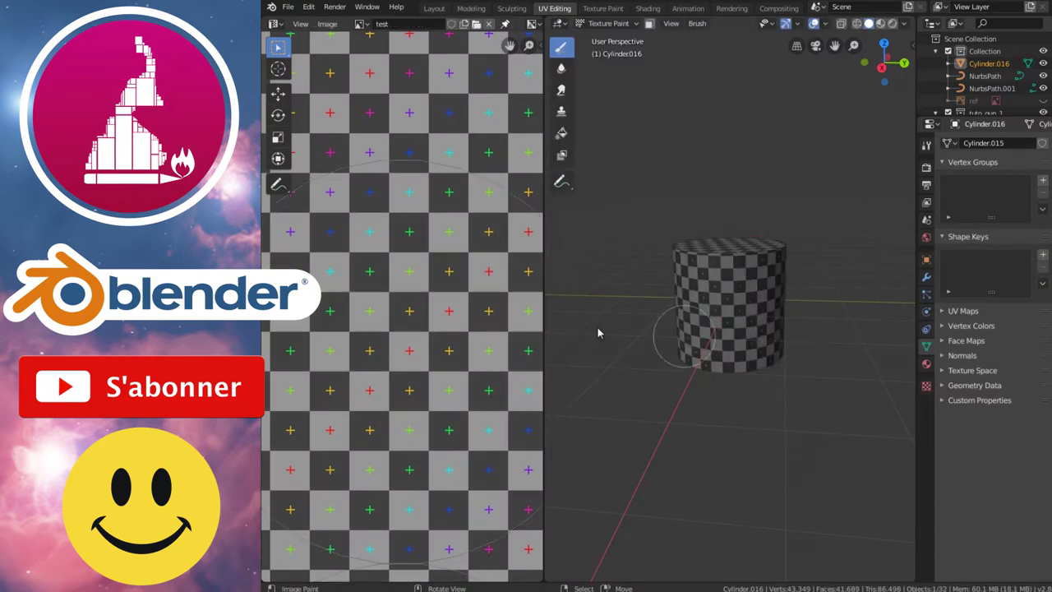
scroll(719, 350, up, 2)
mouse_move(699, 368)
middle_down()
mouse_move(749, 341)
mouse_move(770, 282)
mouse_move(770, 352)
middle_up()
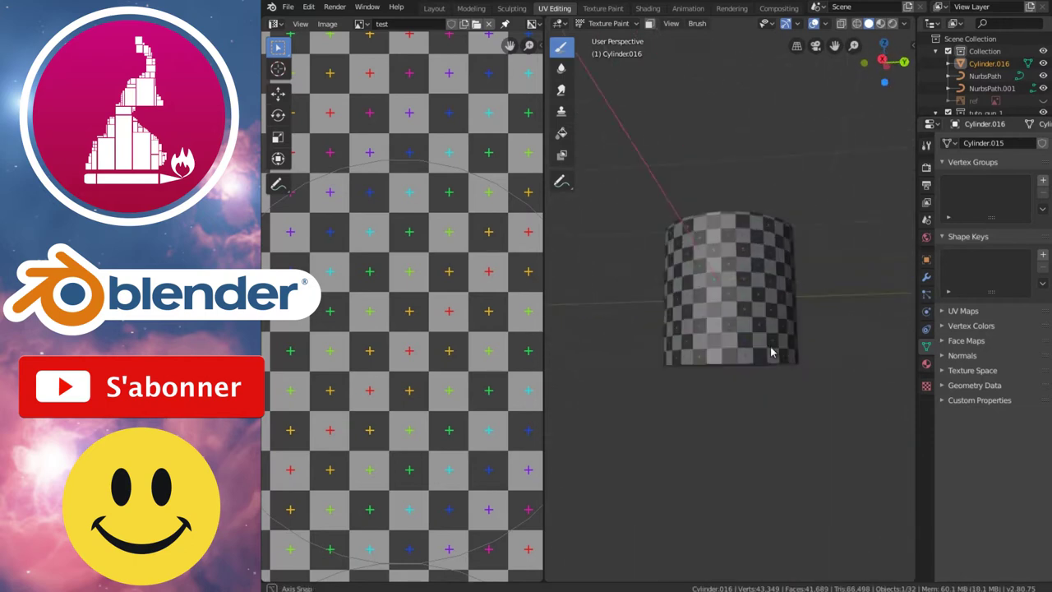
middle_drag(768, 294, 758, 347)
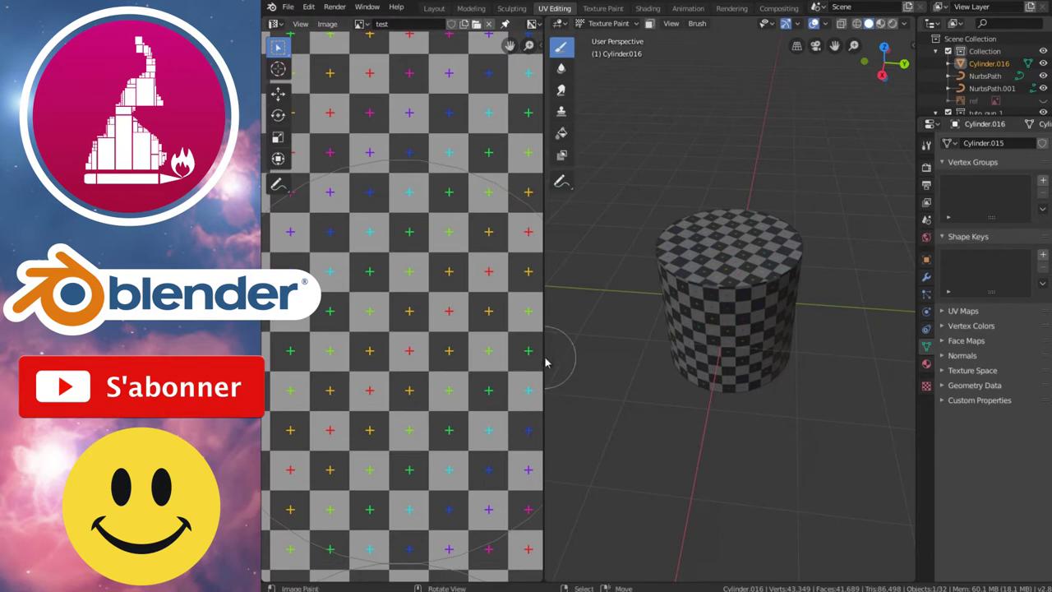
drag(544, 362, 625, 358)
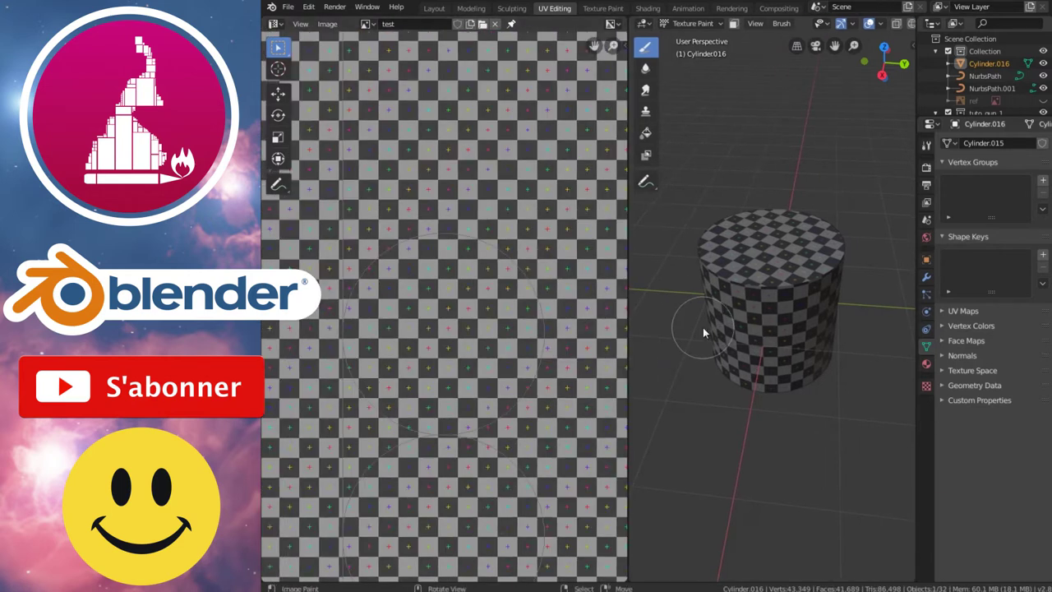
click(435, 8)
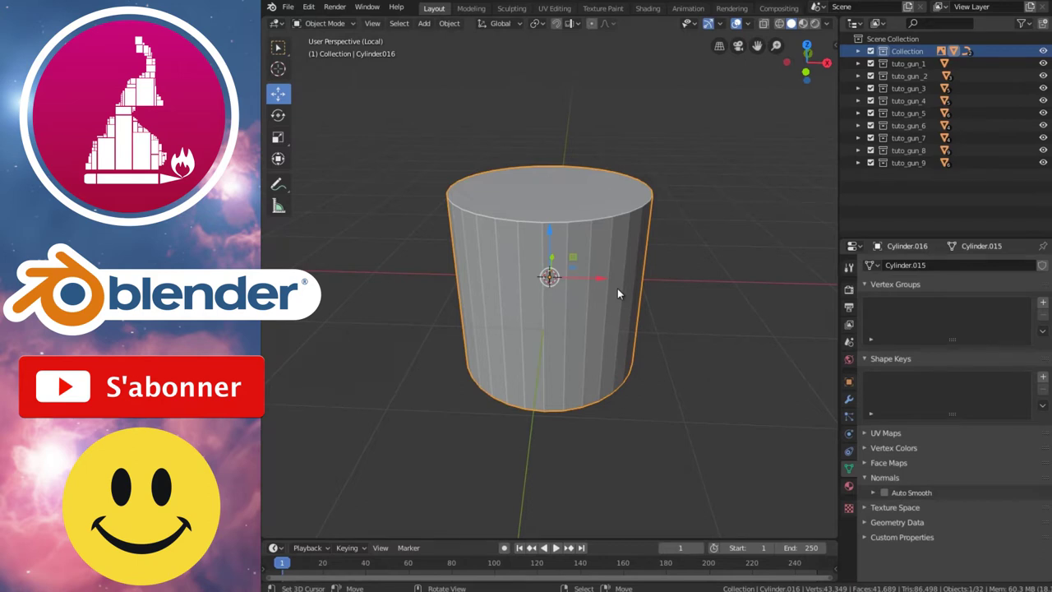
Step: Delete the test cylinder, exit local view to show the whole gun, and select the barrel
key(Delete)
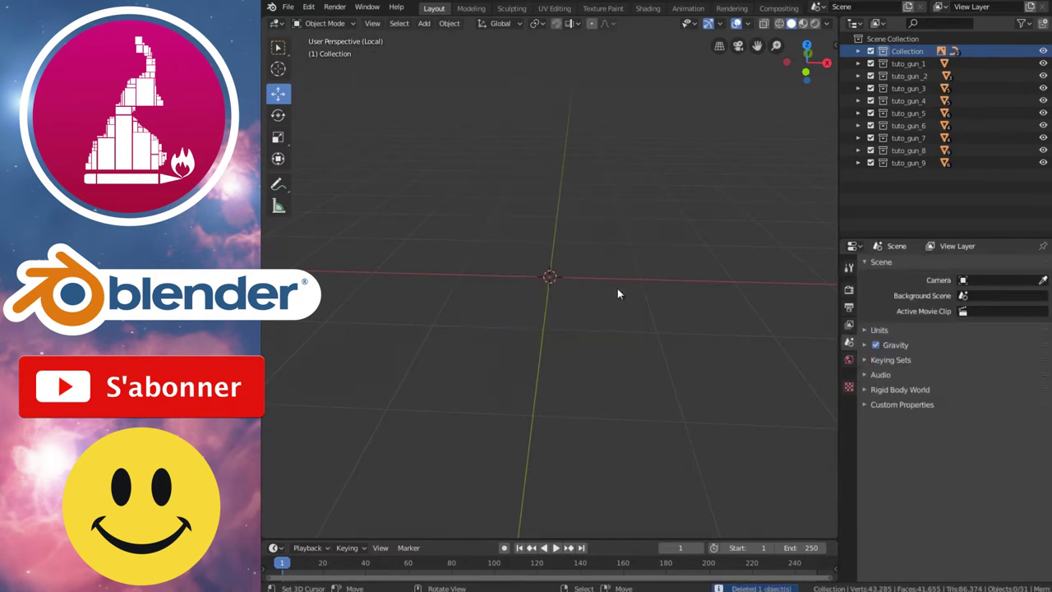
key(KP_Divide)
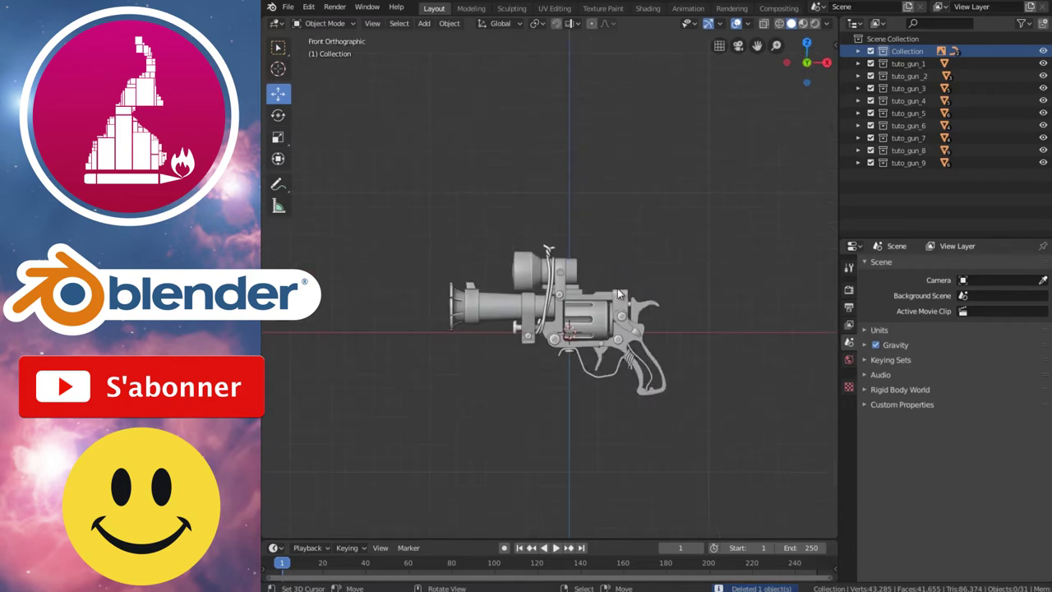
scroll(429, 374, up, 2)
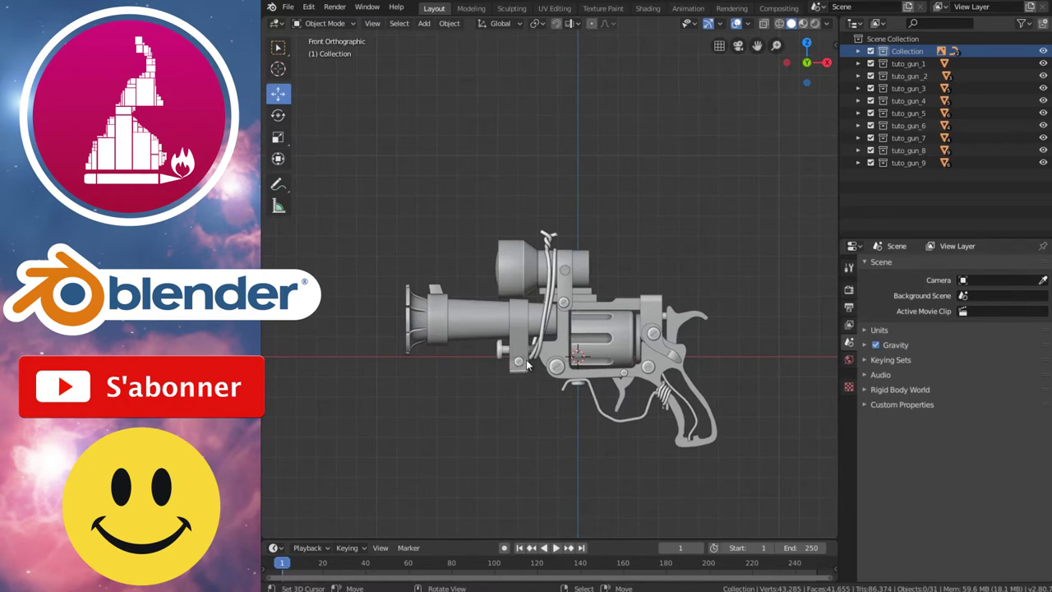
click(493, 316)
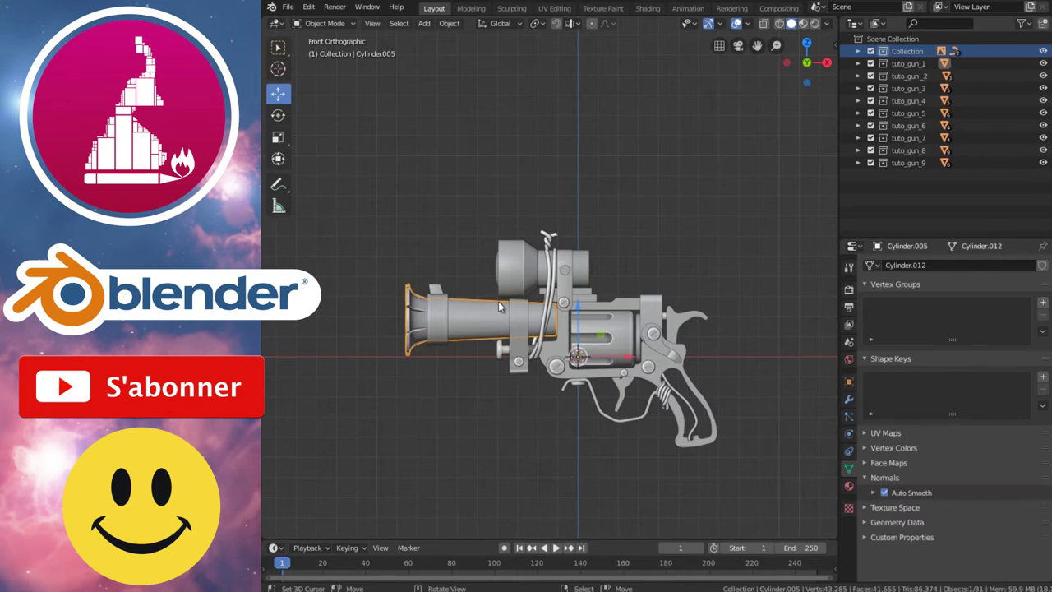
Step: Isolate the barrel in local view and edit its mesh in edge select mode
key(KP_Divide)
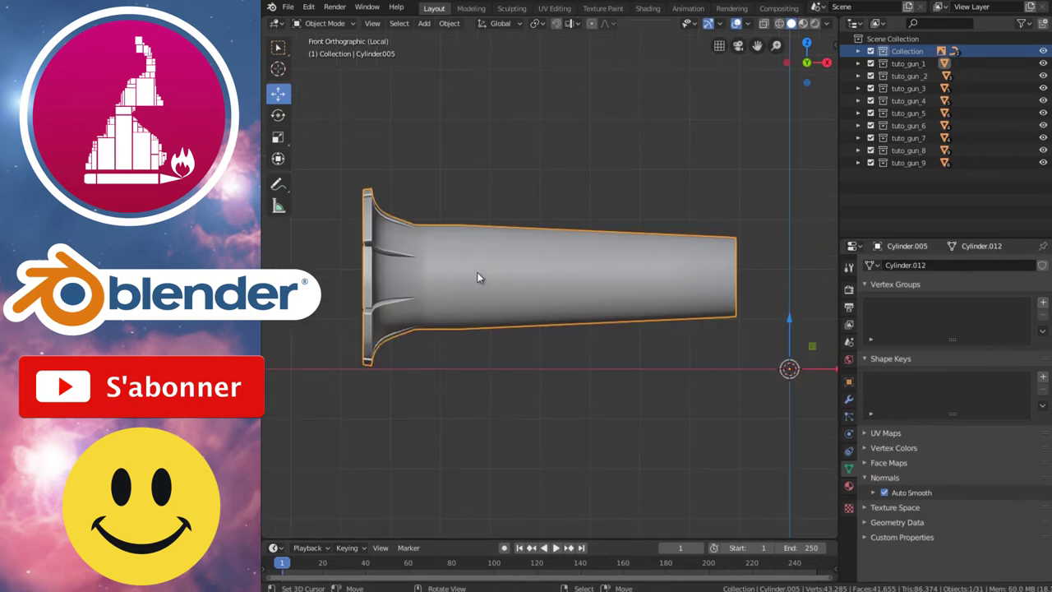
key(Tab)
middle_drag(479, 278, 540, 350)
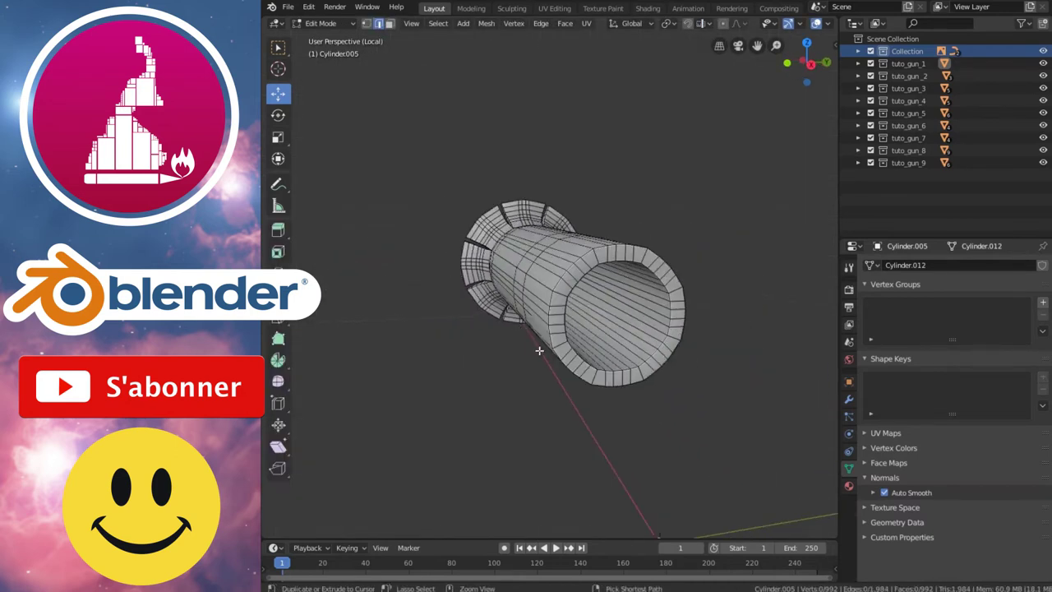
key(ctrl+Tab)
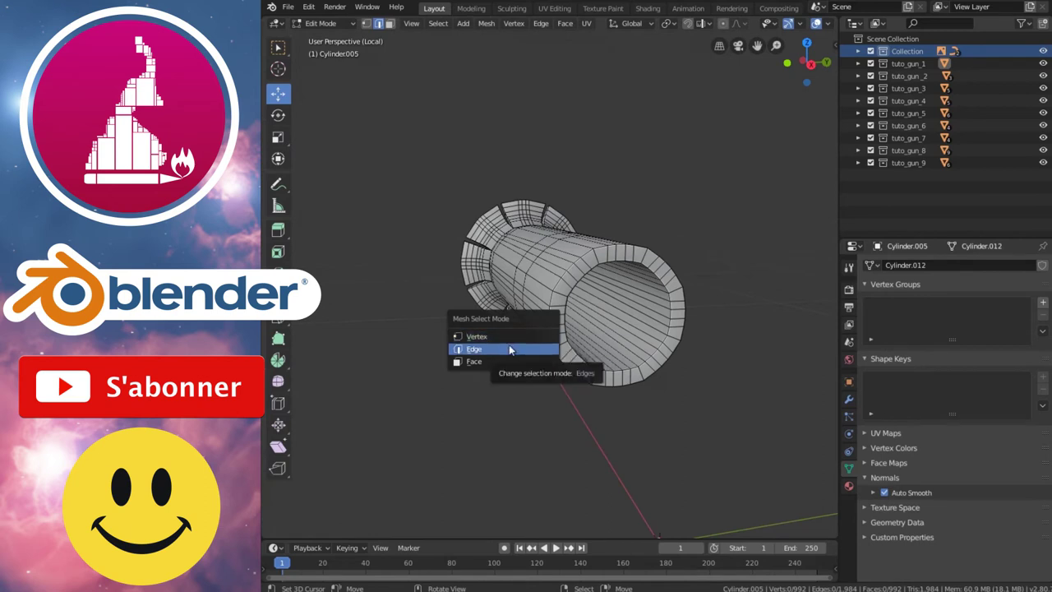
click(509, 349)
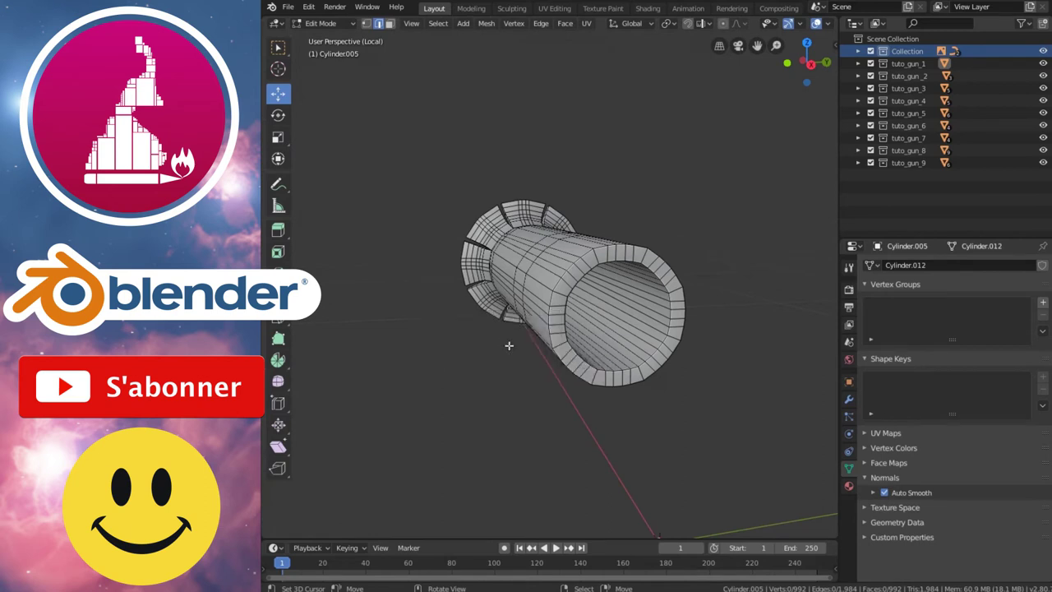
Step: Mark the barrel's inner opening loop and outer rim loop as seams, then inspect the flared end
alt+click(654, 353)
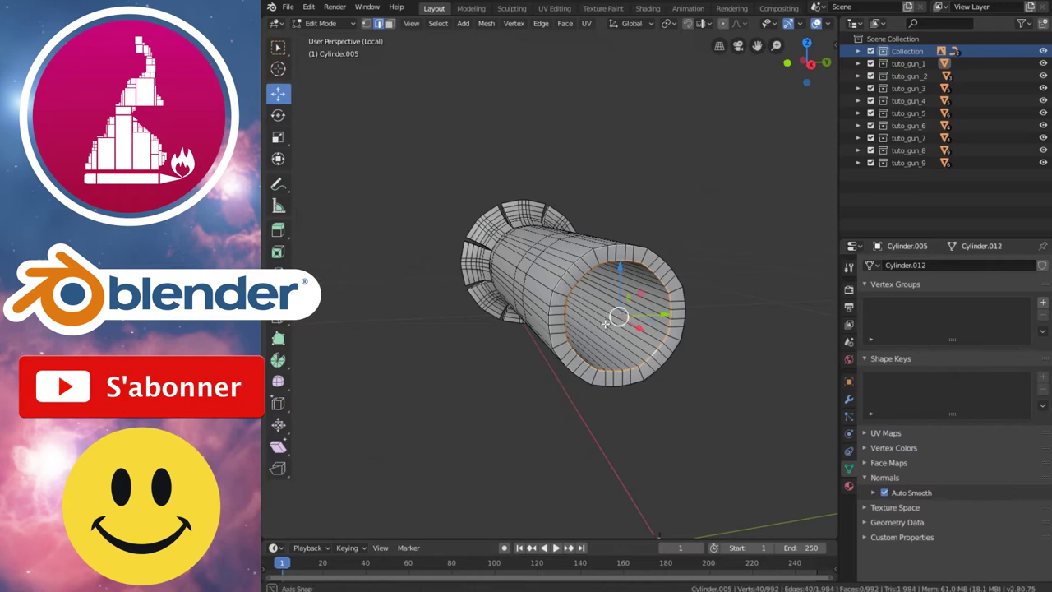
middle_drag(638, 318, 588, 327)
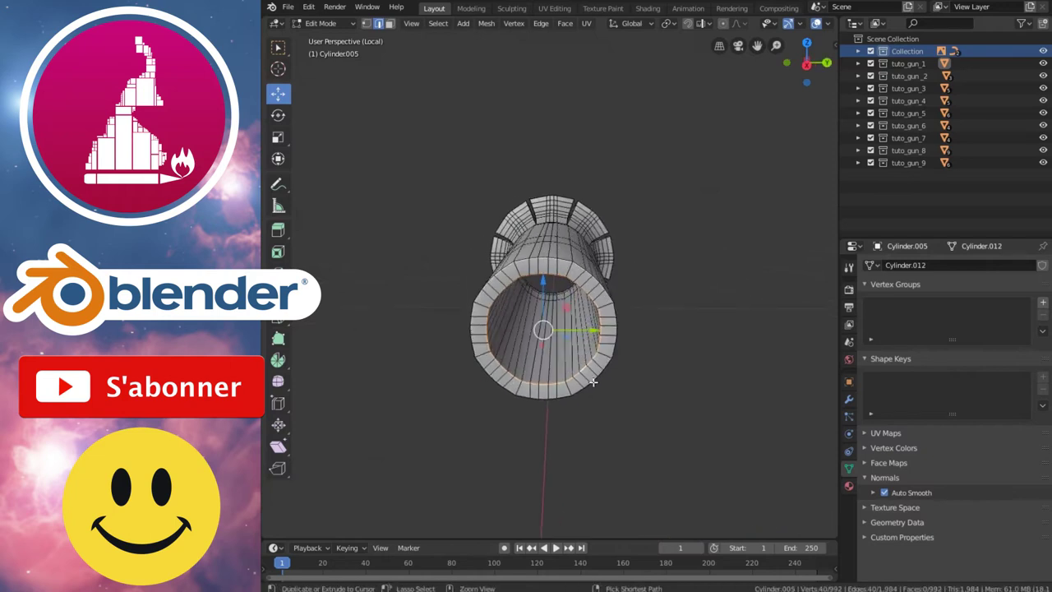
key(ctrl+e)
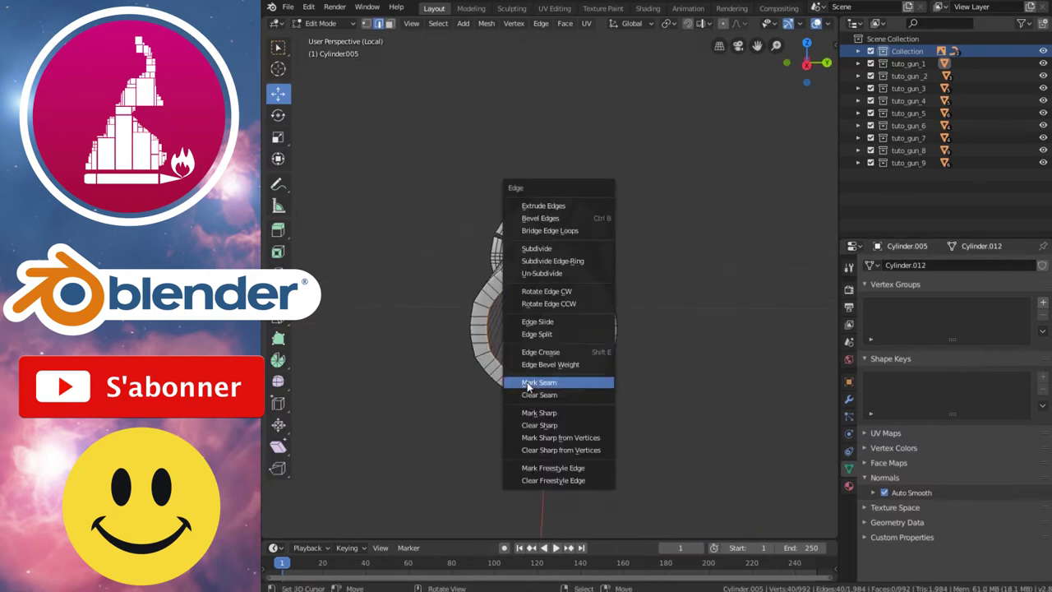
click(527, 384)
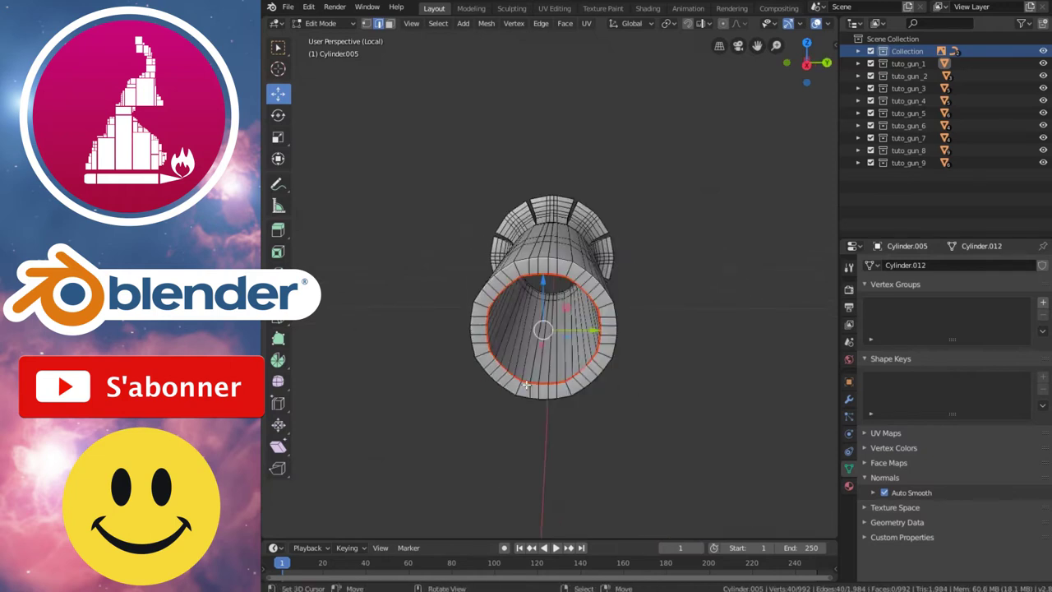
alt+click(579, 392)
key(ctrl+e)
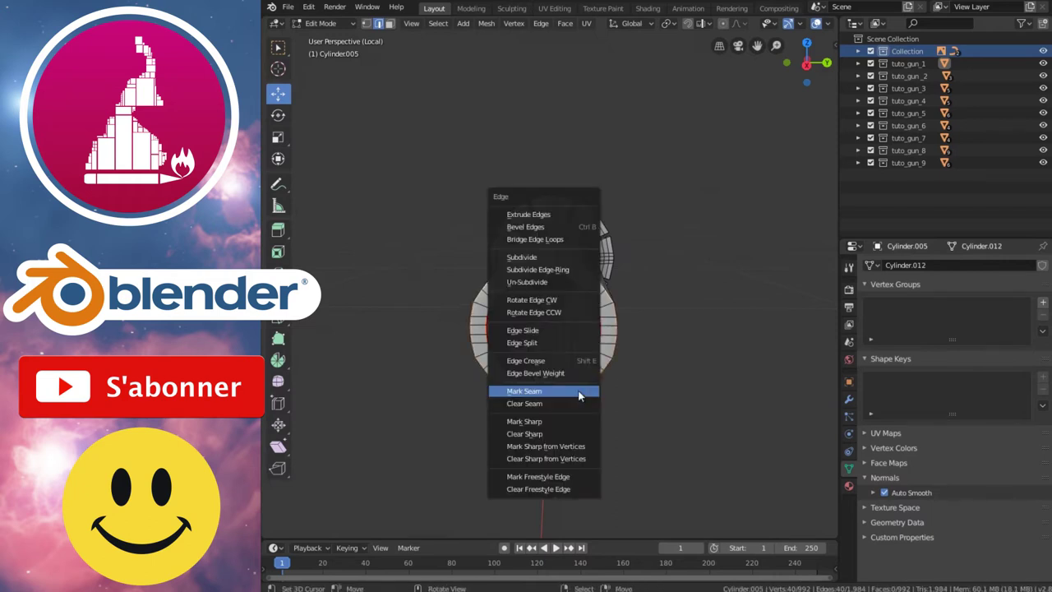
click(579, 393)
mouse_move(575, 390)
middle_down()
mouse_move(672, 325)
mouse_move(587, 294)
mouse_move(658, 281)
middle_up()
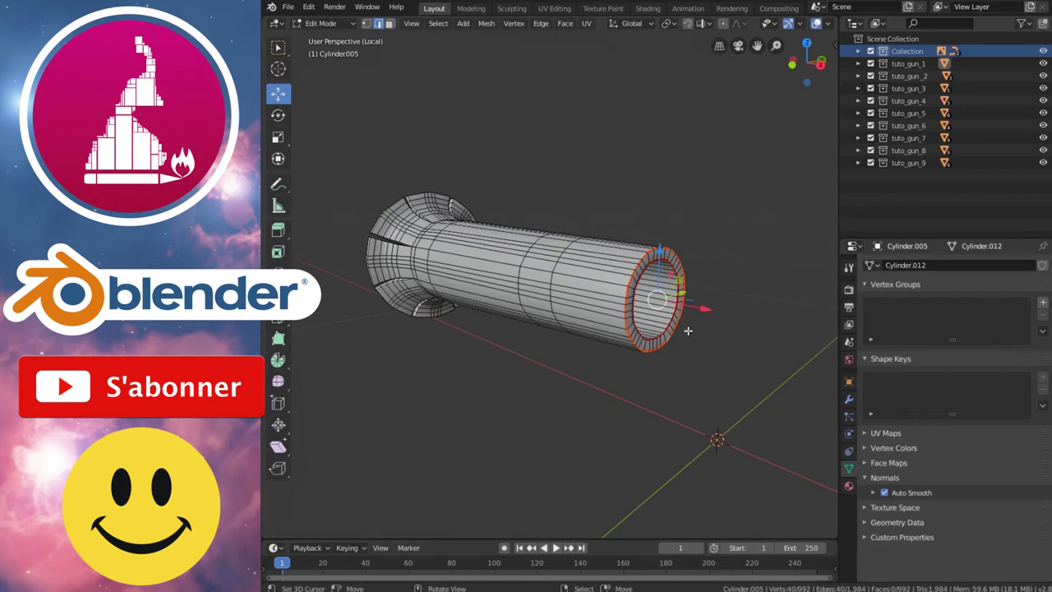
middle_drag(684, 322, 671, 321)
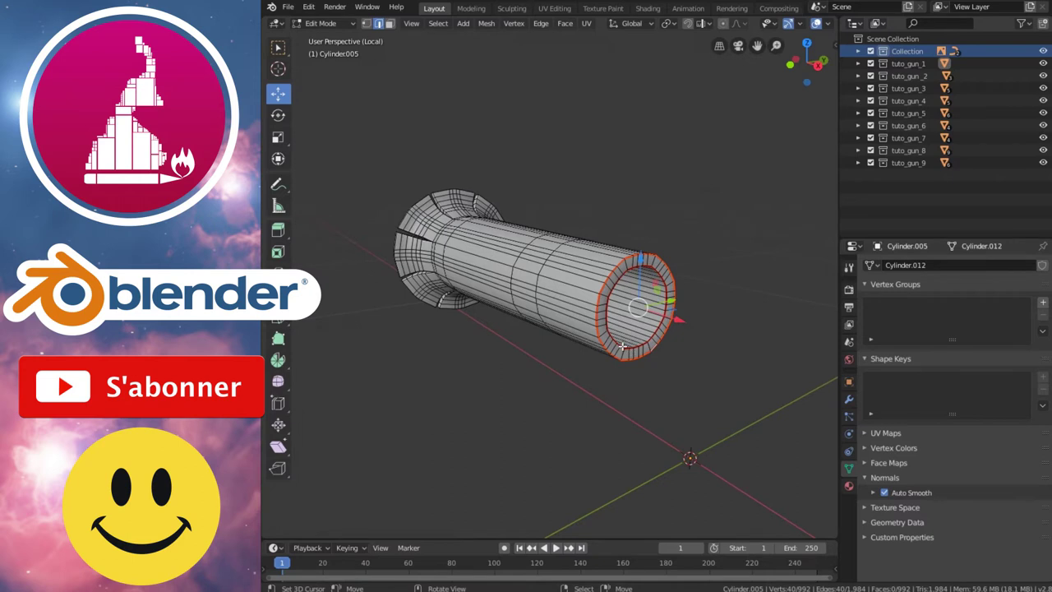
middle_drag(621, 347, 589, 352)
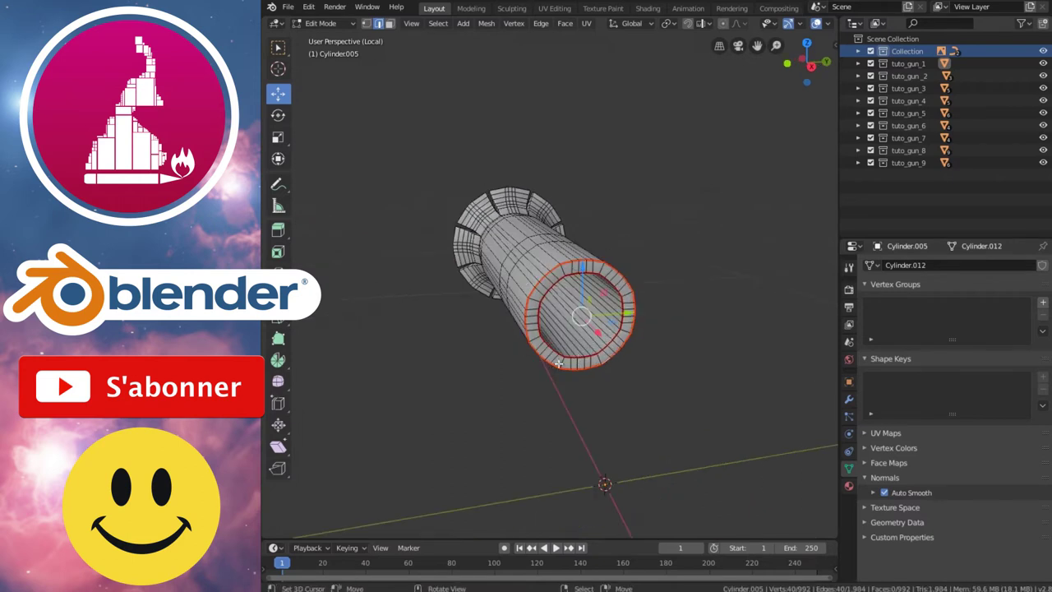
middle_drag(477, 300, 628, 287)
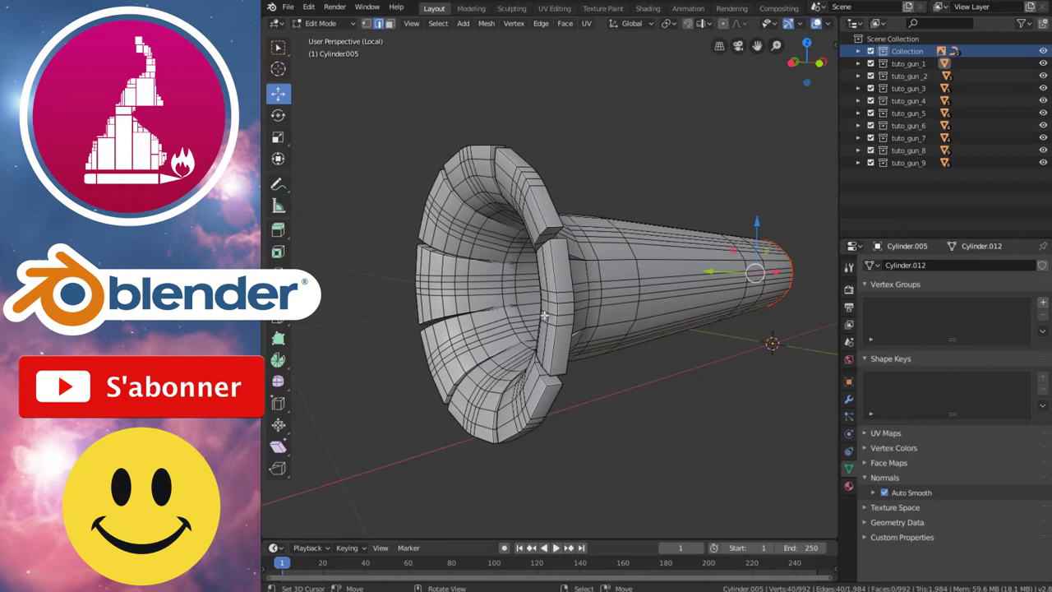
Step: Mark a strip of flange faces as seam, then clear that seam again
alt+click(555, 275)
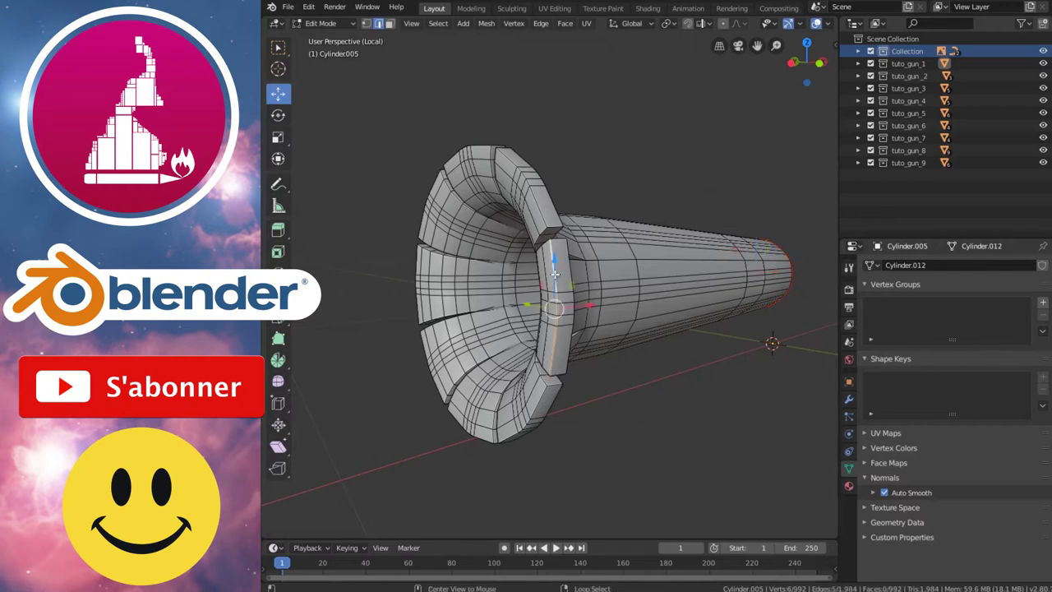
alt+click(567, 333)
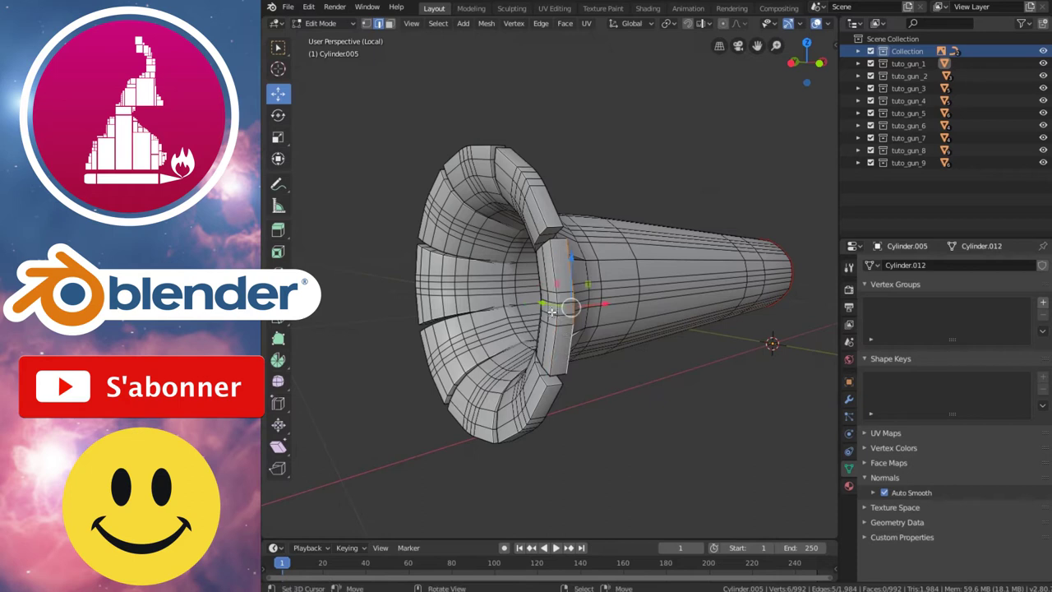
key(ctrl+Tab)
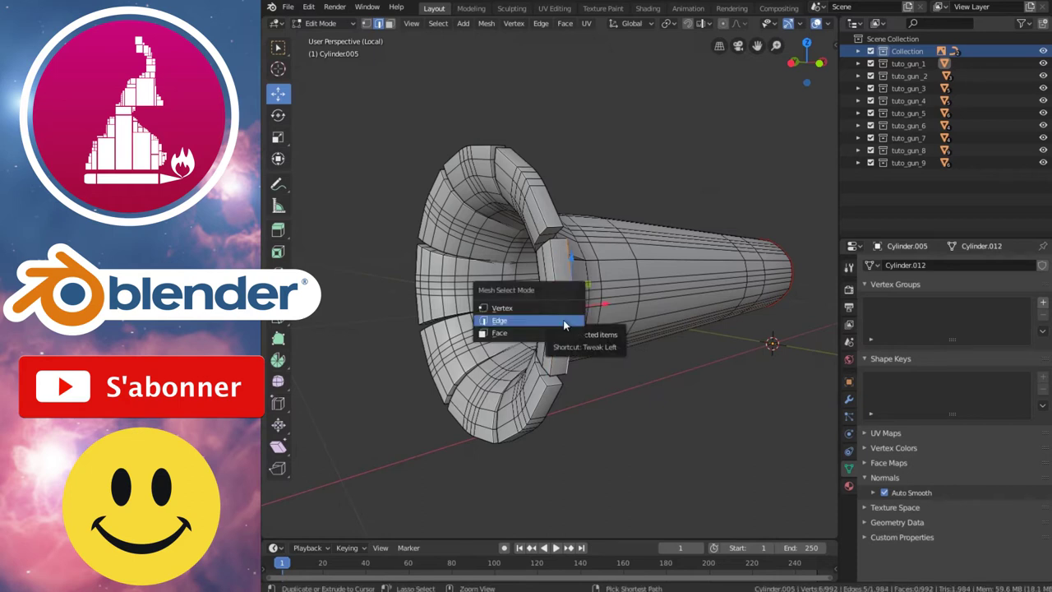
click(544, 333)
click(559, 338)
ctrl+click(564, 294)
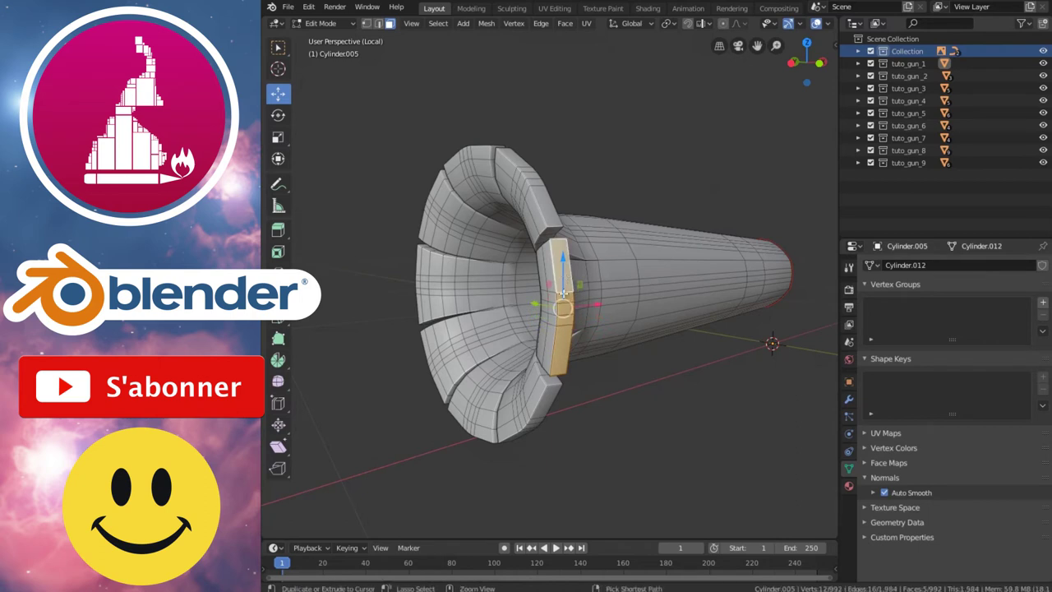
key(ctrl+e)
click(566, 295)
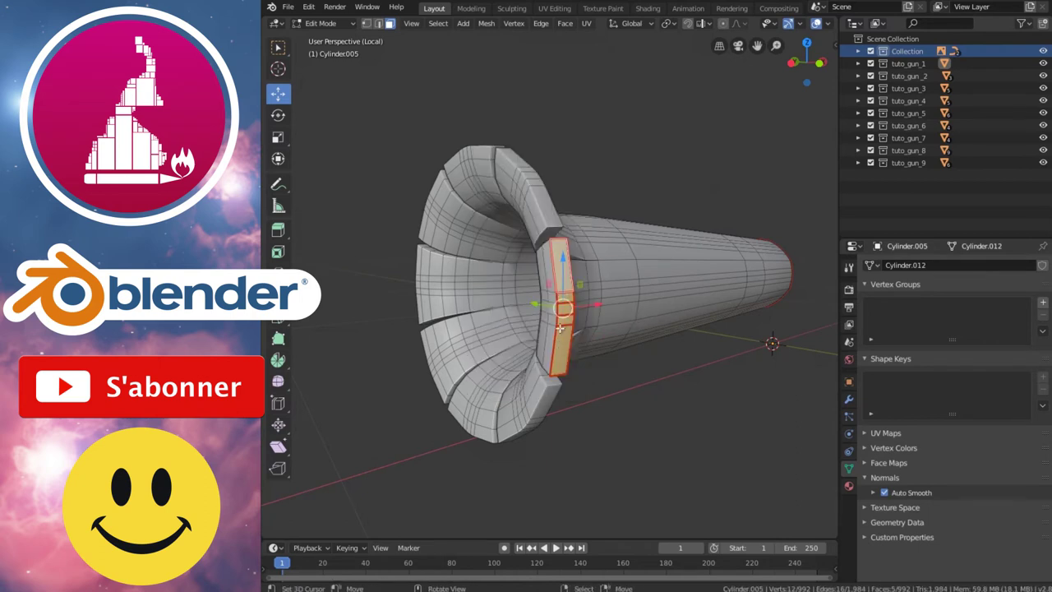
scroll(560, 328, up, 2)
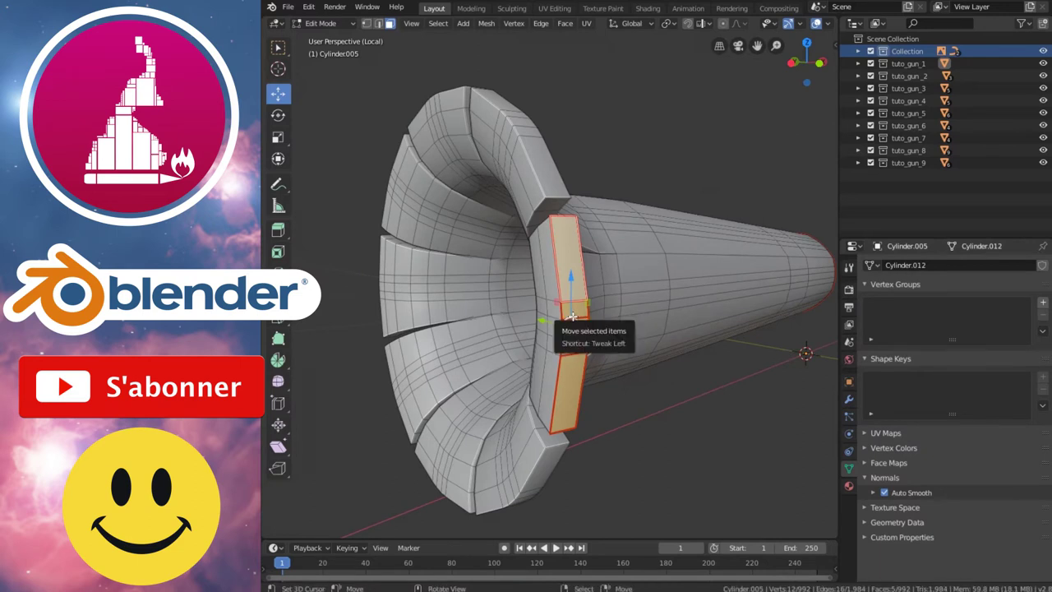
key(ctrl)
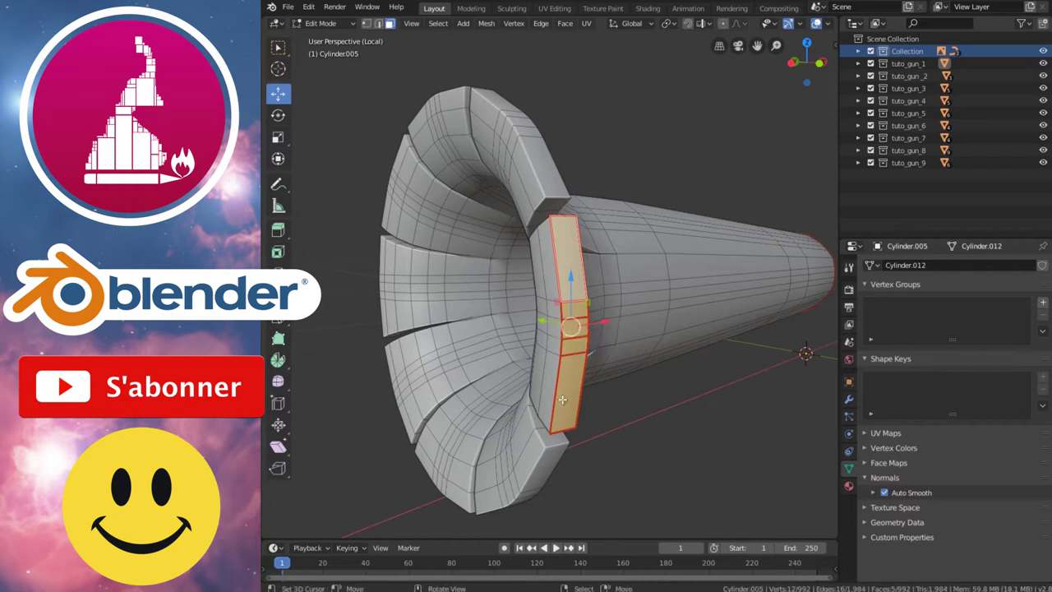
key(ctrl+e)
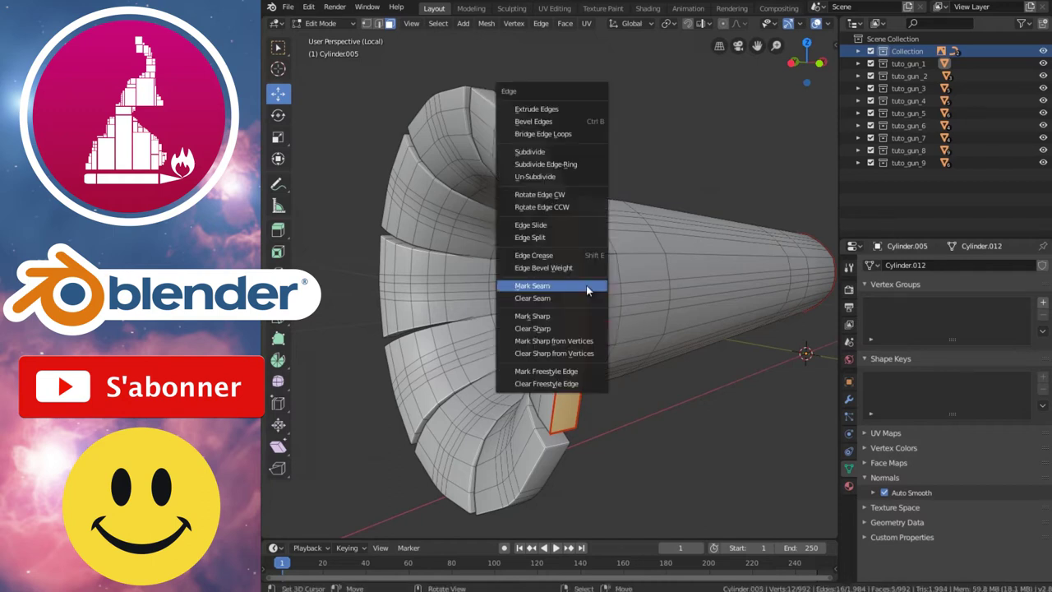
click(557, 299)
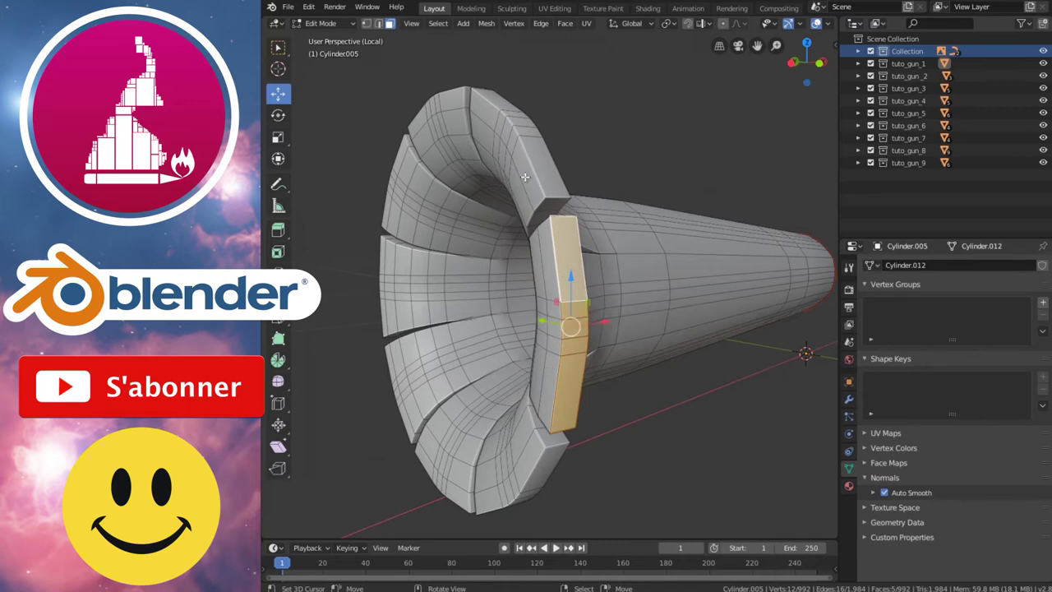
Step: In edge select mode, pick loops on the top flange, the ring piece and the bottom rim lip
key(ctrl+Tab)
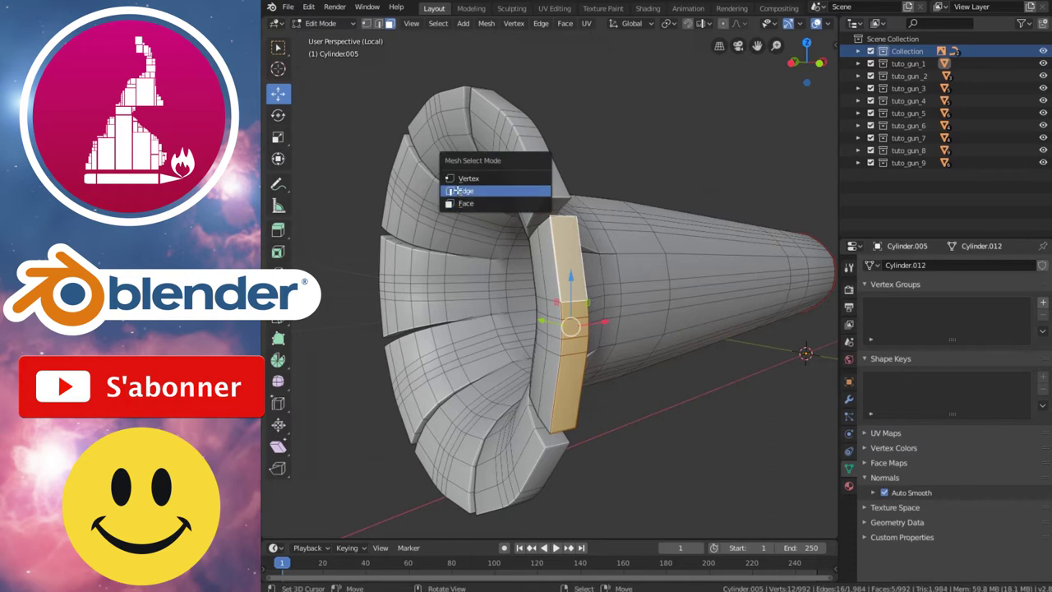
click(458, 190)
click(517, 195)
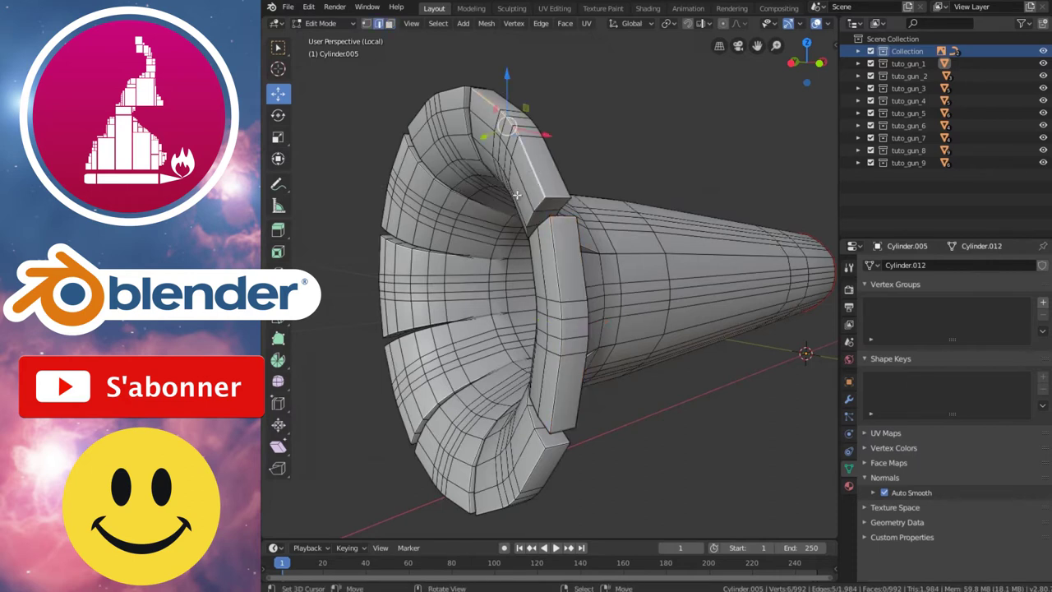
alt+click(556, 371)
middle_drag(556, 372, 632, 327)
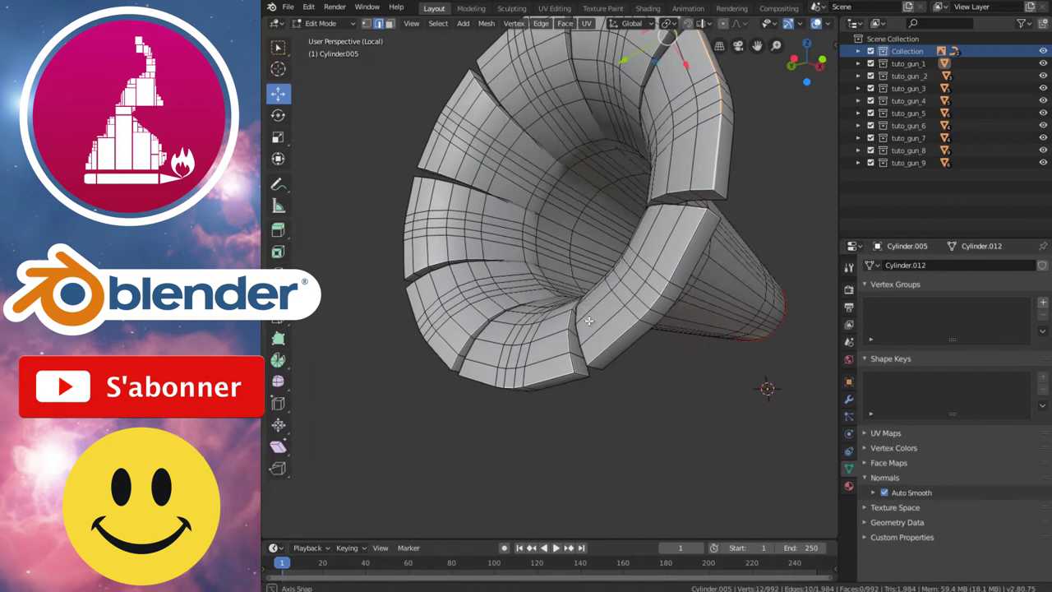
alt+click(518, 366)
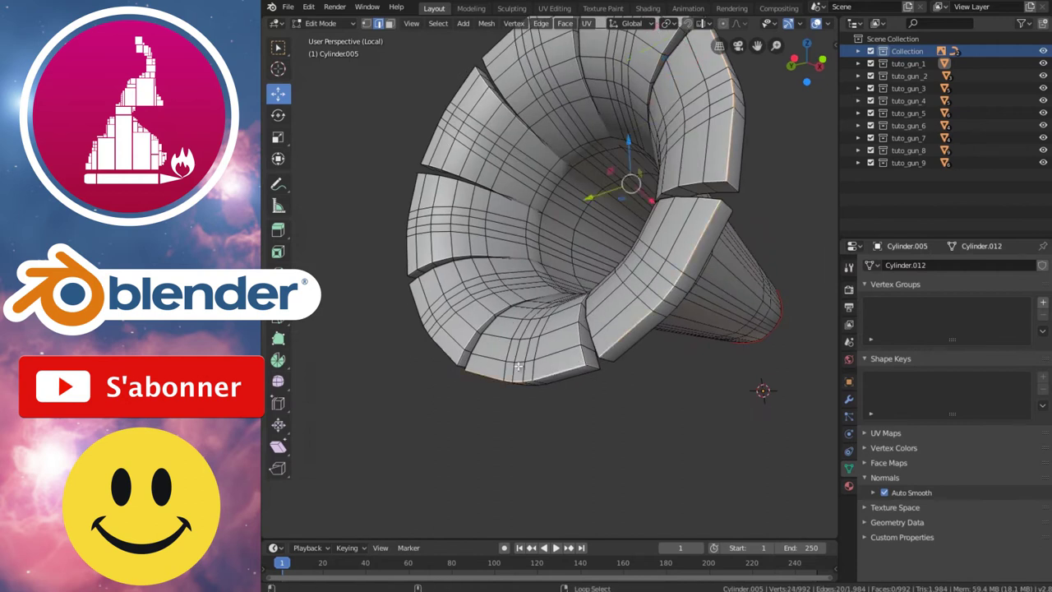
Step: Add four more edge loops beside the flange fins to the selection
mouse_move(455, 330)
middle_down()
mouse_move(496, 330)
mouse_move(576, 259)
middle_up()
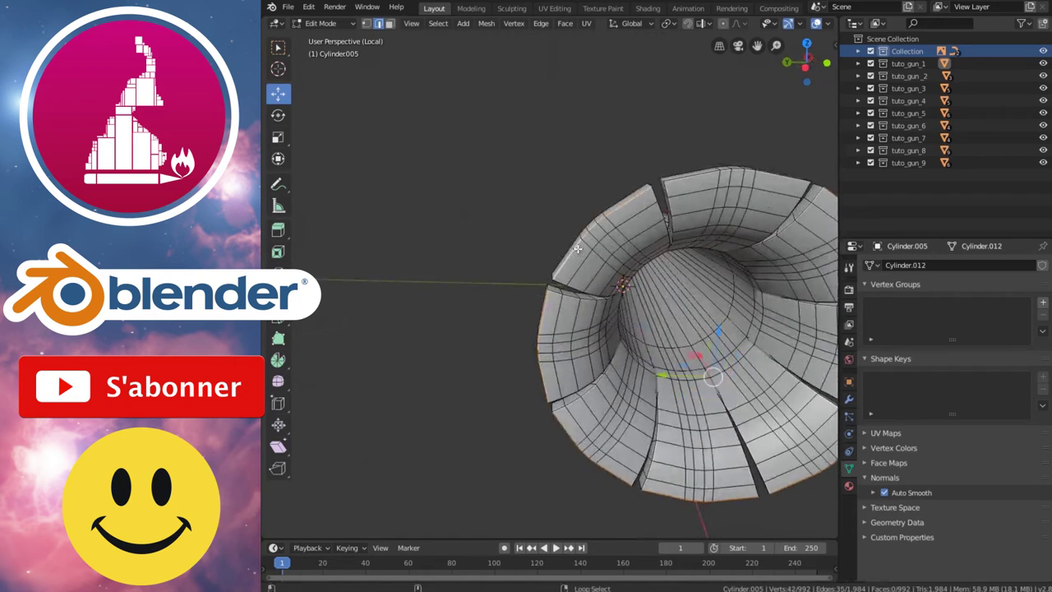
mouse_move(696, 178)
middle_down()
mouse_move(654, 268)
mouse_move(658, 252)
mouse_move(617, 242)
mouse_move(630, 242)
mouse_move(420, 362)
mouse_move(392, 277)
mouse_move(452, 436)
mouse_move(491, 353)
mouse_move(650, 301)
mouse_move(575, 313)
mouse_move(589, 322)
middle_up()
mouse_move(579, 189)
middle_down()
mouse_move(544, 249)
mouse_move(568, 349)
mouse_move(583, 347)
middle_up()
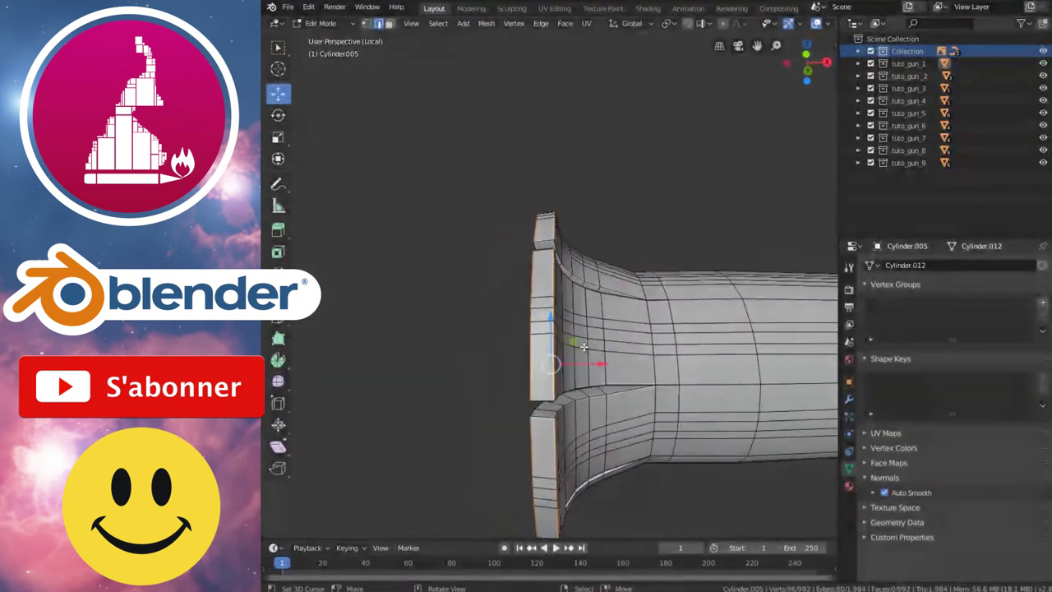
mouse_move(604, 424)
middle_down()
mouse_move(683, 455)
mouse_move(673, 457)
middle_up()
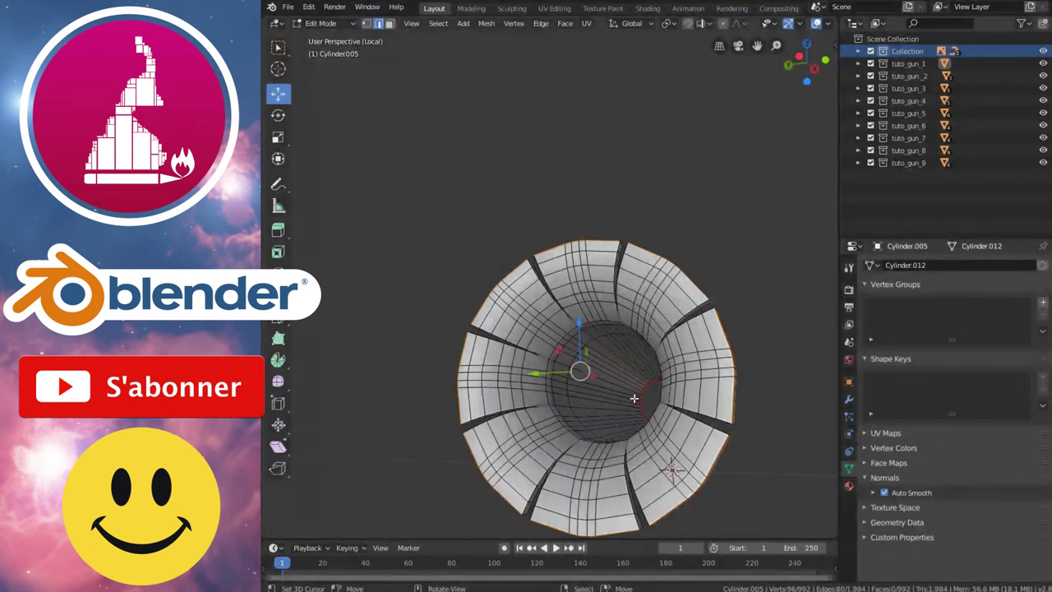
mouse_move(665, 395)
middle_down()
mouse_move(550, 426)
mouse_move(681, 404)
mouse_move(660, 352)
mouse_move(620, 320)
mouse_move(609, 322)
mouse_move(616, 360)
mouse_move(597, 383)
mouse_move(606, 425)
mouse_move(615, 366)
mouse_move(634, 337)
mouse_move(618, 367)
mouse_move(465, 348)
mouse_move(451, 393)
mouse_move(651, 360)
mouse_move(586, 340)
mouse_move(568, 397)
mouse_move(579, 363)
mouse_move(530, 346)
mouse_move(619, 360)
mouse_move(540, 402)
mouse_move(367, 374)
mouse_move(625, 516)
mouse_move(472, 493)
mouse_move(438, 412)
mouse_move(556, 369)
mouse_move(483, 236)
mouse_move(404, 282)
mouse_move(367, 349)
mouse_move(476, 426)
mouse_move(416, 315)
mouse_move(427, 400)
mouse_move(438, 334)
middle_up()
alt+shift+click(613, 379)
alt+shift+click(601, 395)
alt+shift+click(634, 337)
alt+shift+click(465, 349)
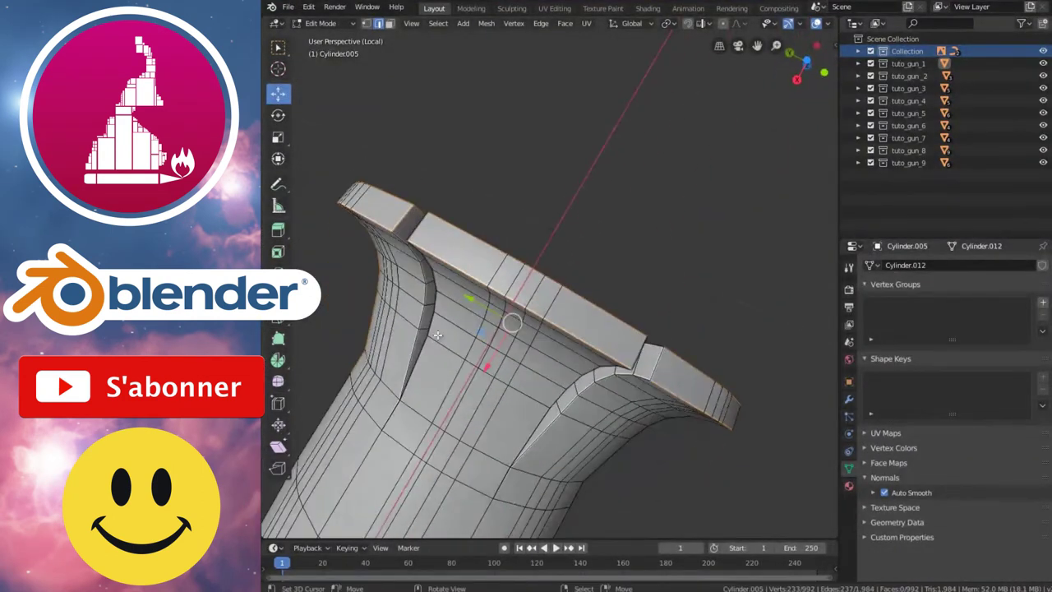
Step: Orbit into the bell and add its lower ridge edge loop to the selected edges
middle_drag(420, 266, 574, 183)
middle_drag(543, 136, 616, 66)
mouse_move(607, 137)
middle_down()
mouse_move(491, 216)
mouse_move(576, 222)
mouse_move(631, 291)
mouse_move(446, 264)
mouse_move(459, 232)
mouse_move(625, 239)
middle_up()
scroll(592, 228, up, 3)
scroll(631, 291, down, 3)
scroll(625, 240, up, 2)
mouse_move(518, 349)
middle_down()
mouse_move(424, 299)
mouse_move(542, 405)
middle_up()
alt+shift+click(561, 449)
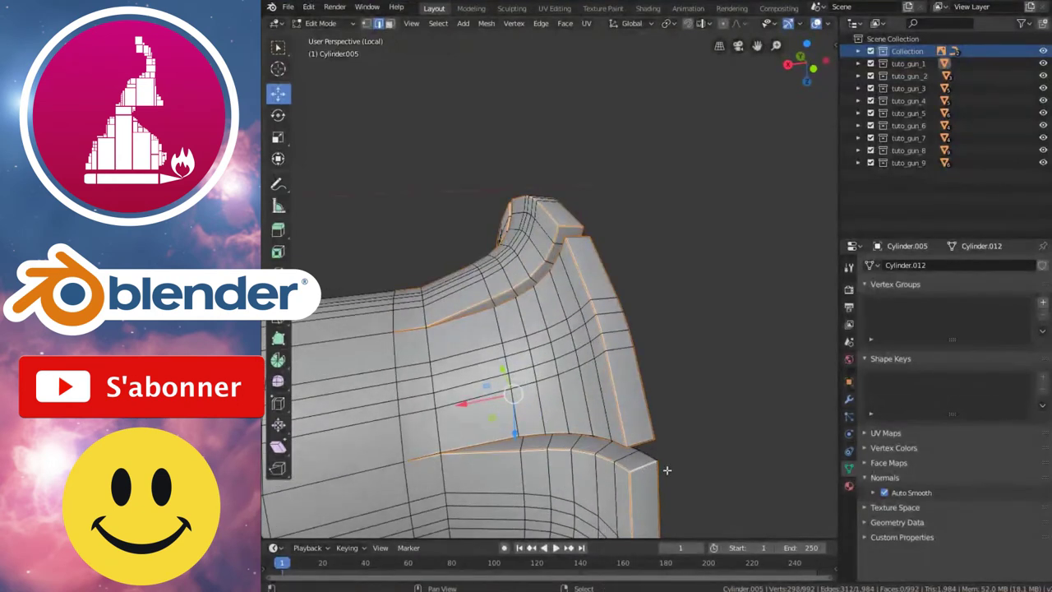
scroll(666, 470, down, 4)
mouse_move(400, 394)
middle_down()
mouse_move(563, 413)
mouse_move(508, 328)
middle_up()
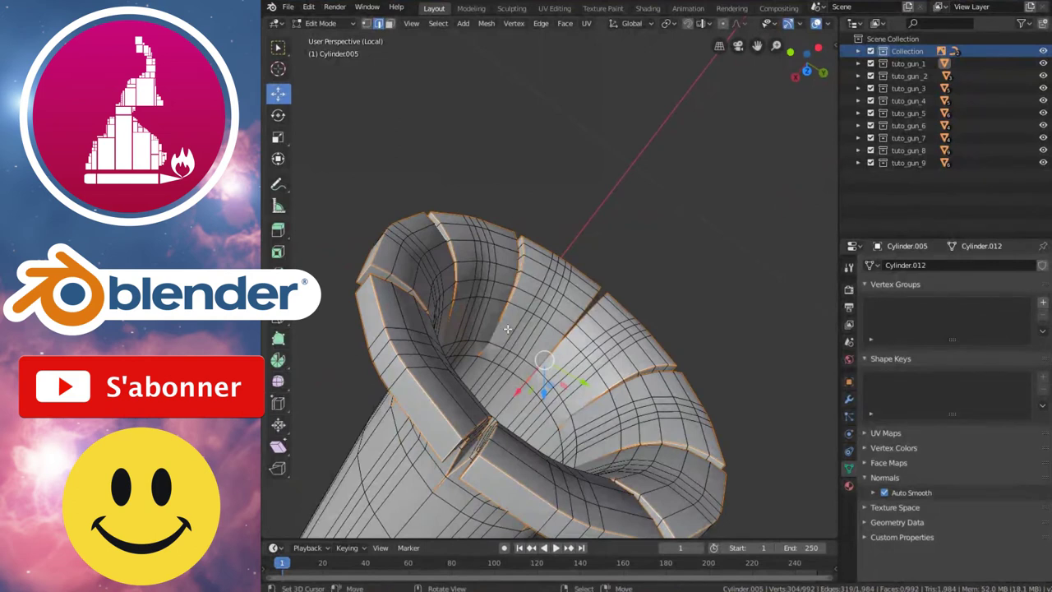
mouse_move(514, 316)
middle_down()
mouse_move(653, 384)
mouse_move(625, 375)
middle_up()
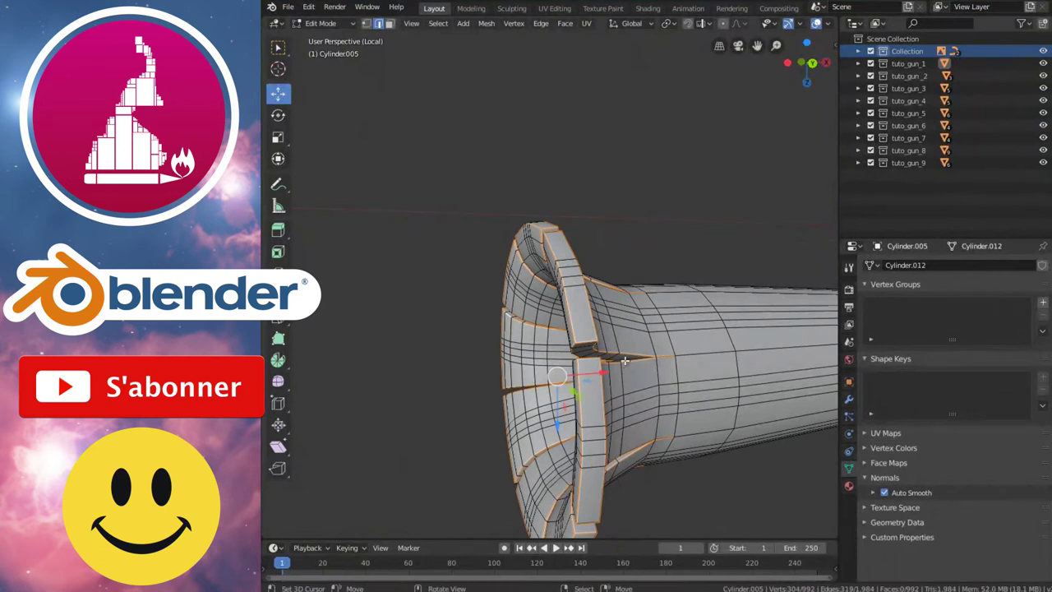
Step: Mark the selected fin and flange loops as seams and check them from the bottom view
key(ctrl+e)
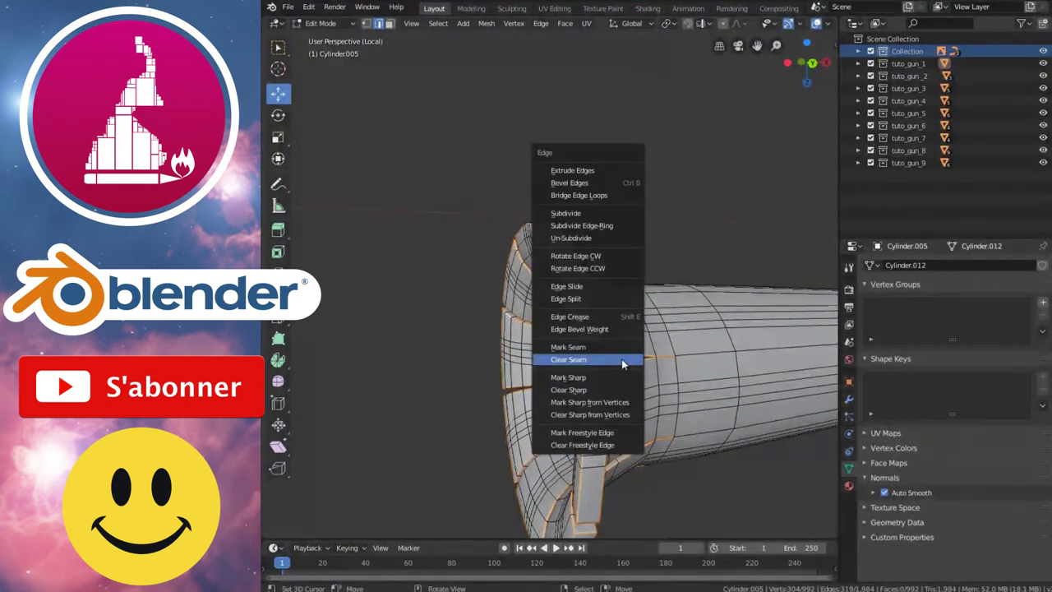
click(617, 353)
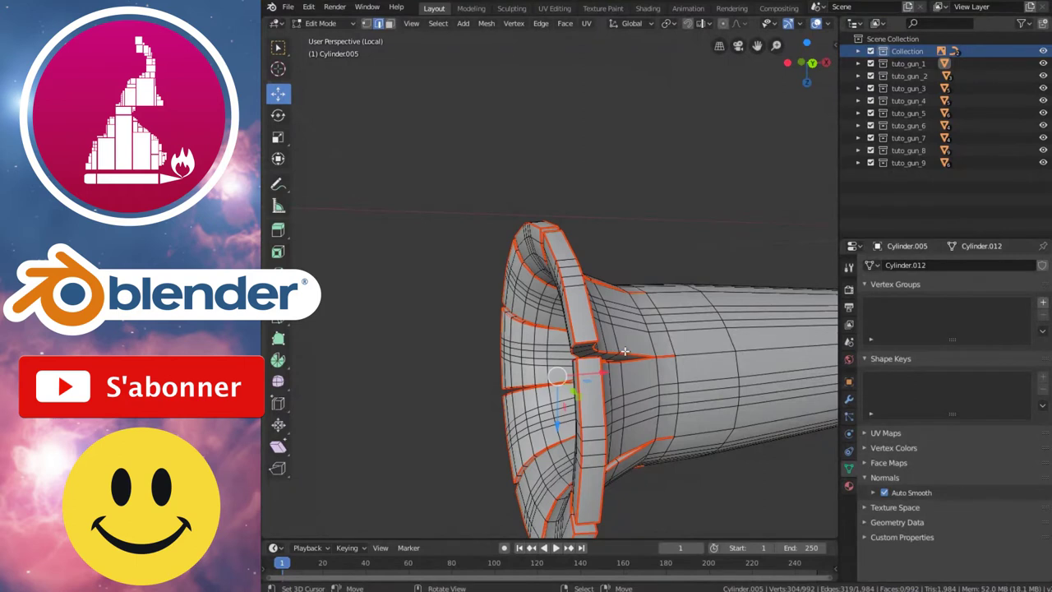
mouse_move(529, 332)
middle_down()
mouse_move(691, 395)
mouse_move(653, 389)
middle_up()
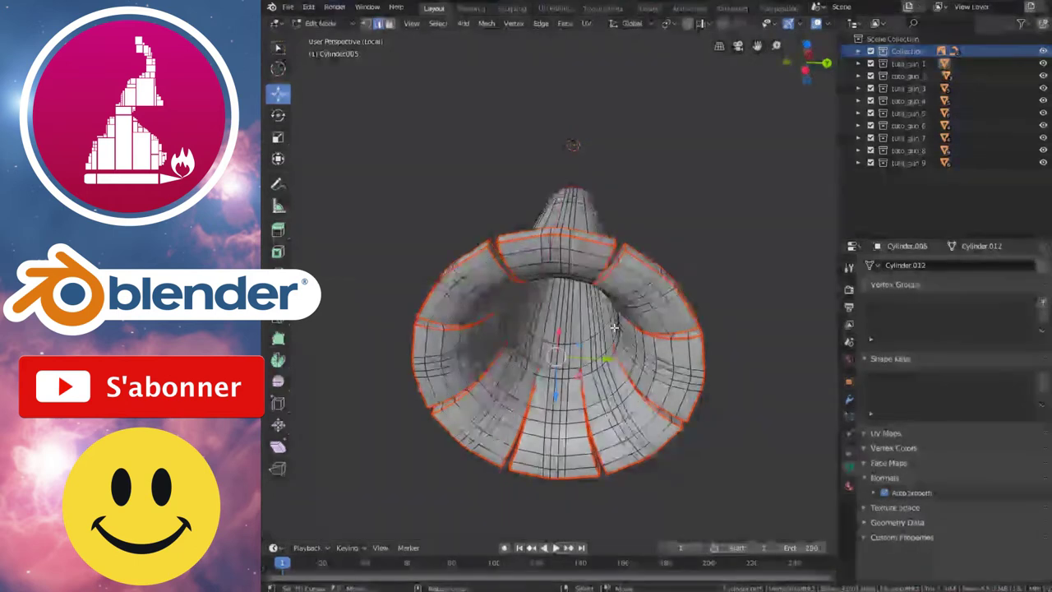
middle_drag(614, 328, 588, 321)
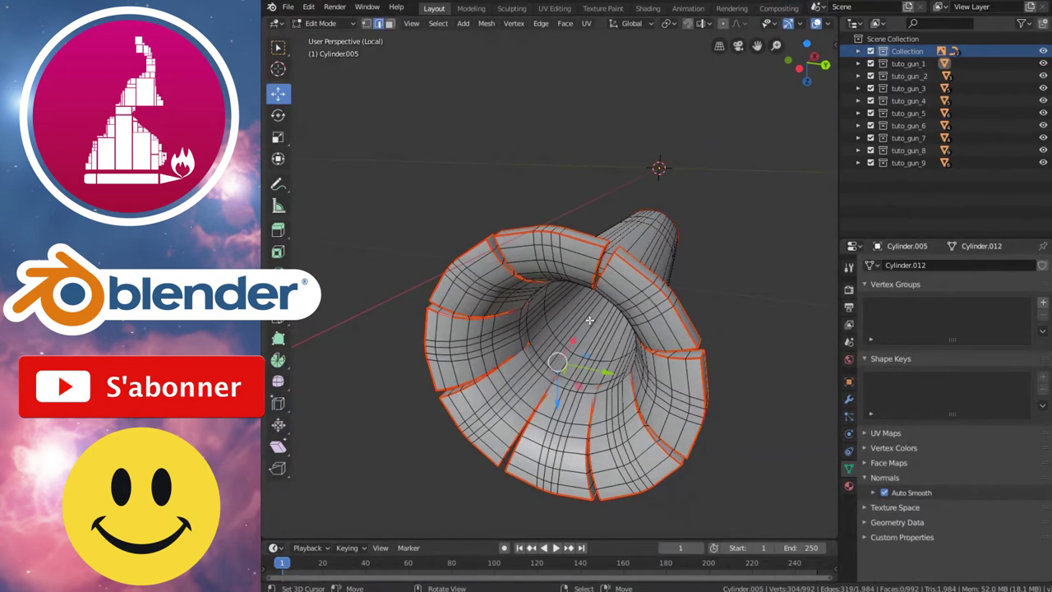
key(ctrl+KP_7)
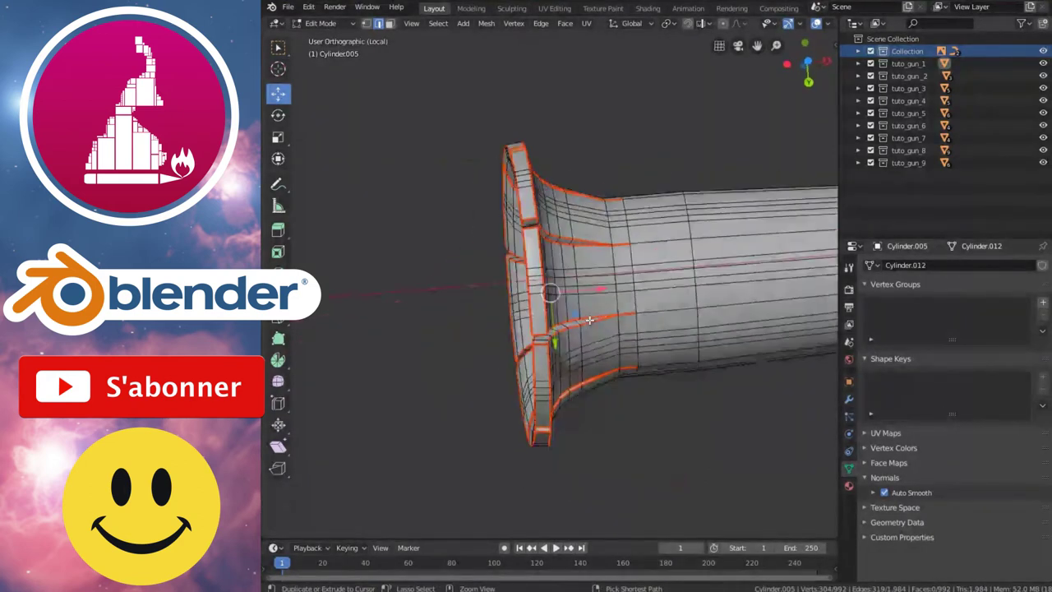
mouse_move(614, 321)
shift+middle_down()
mouse_move(616, 301)
mouse_move(485, 332)
shift+middle_up()
shift+scroll(485, 332, up, 3)
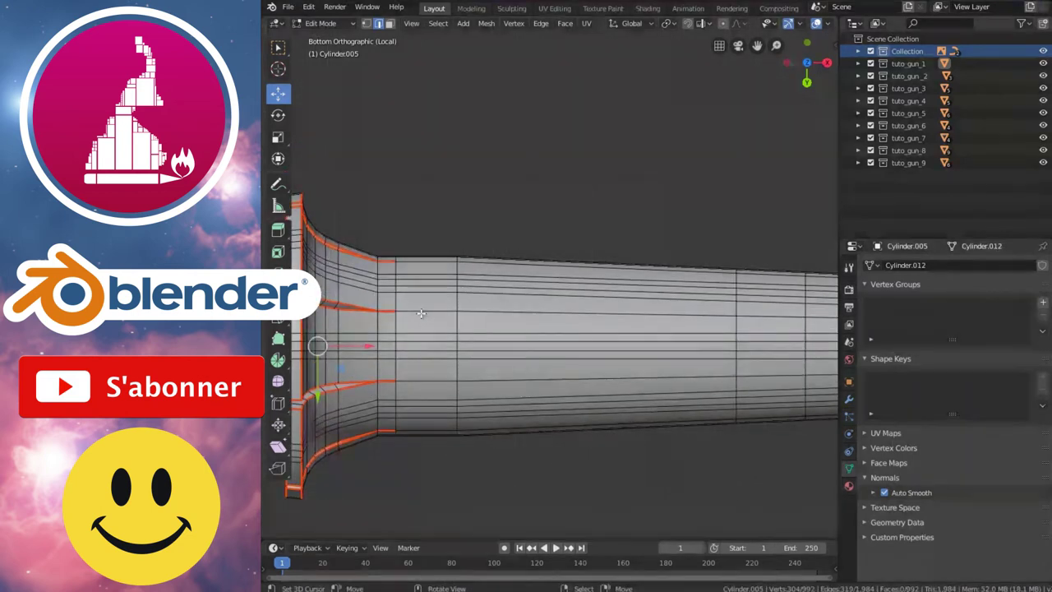
ctrl+scroll(535, 321, down, 8)
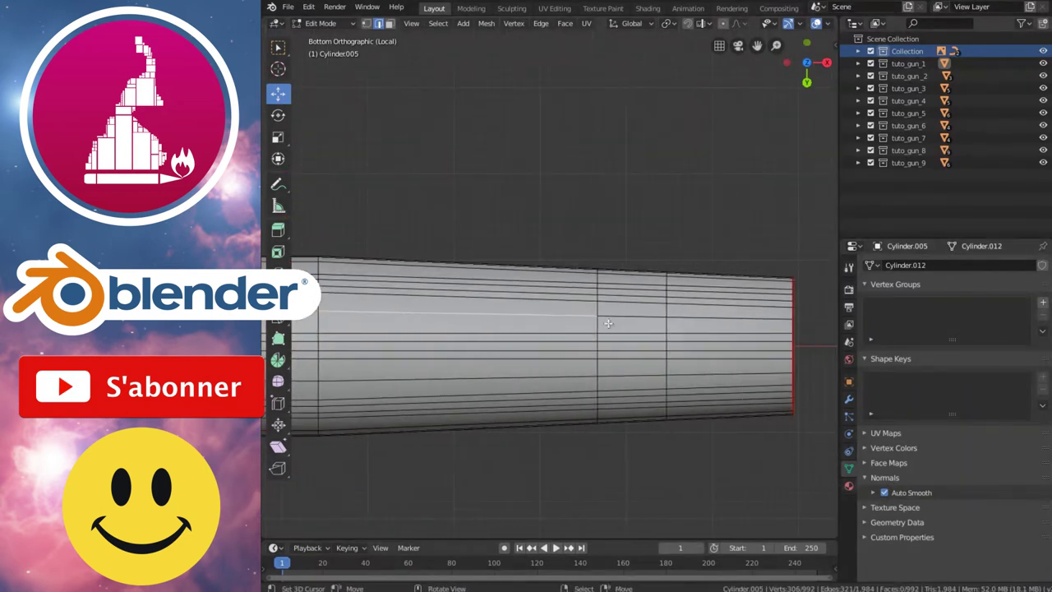
mouse_move(711, 318)
middle_down()
mouse_move(628, 313)
mouse_move(620, 425)
mouse_move(611, 369)
mouse_move(576, 304)
mouse_move(589, 348)
middle_up()
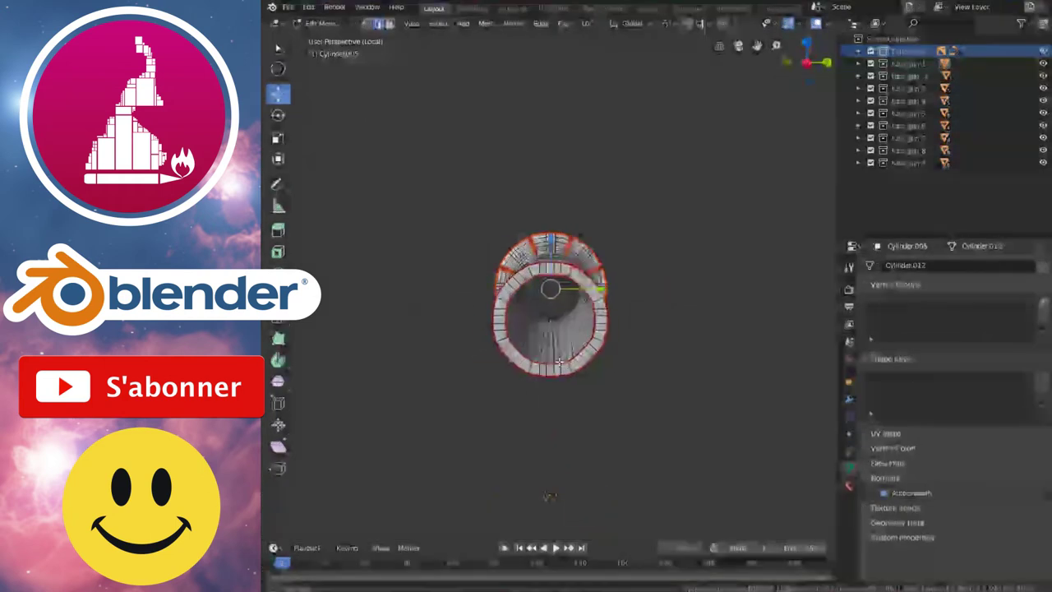
Step: Mark the edges at the tube's open end as seams in two passes
key(ctrl+e)
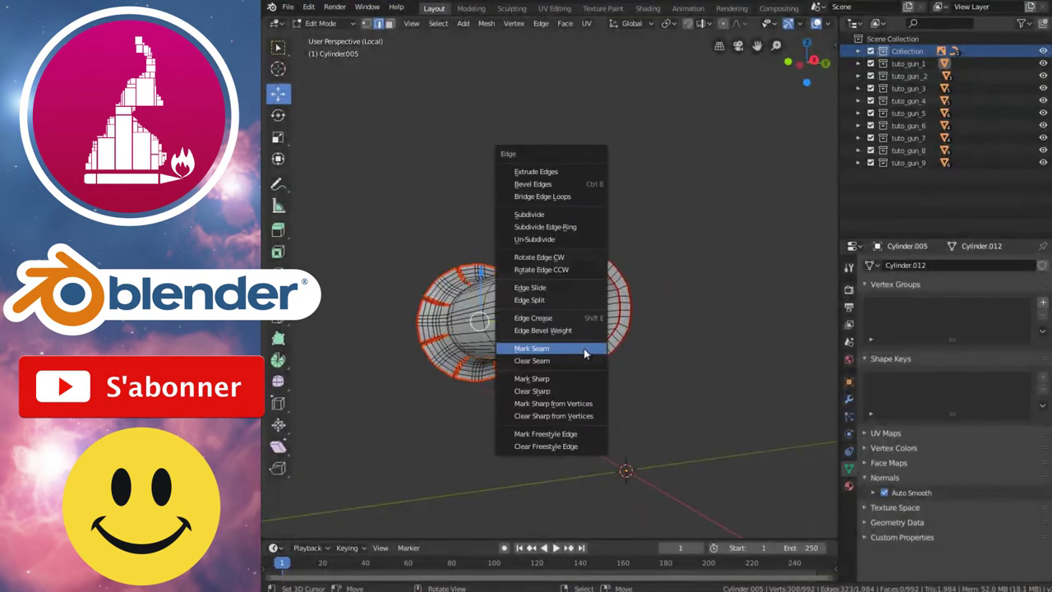
click(586, 353)
middle_drag(586, 353, 529, 379)
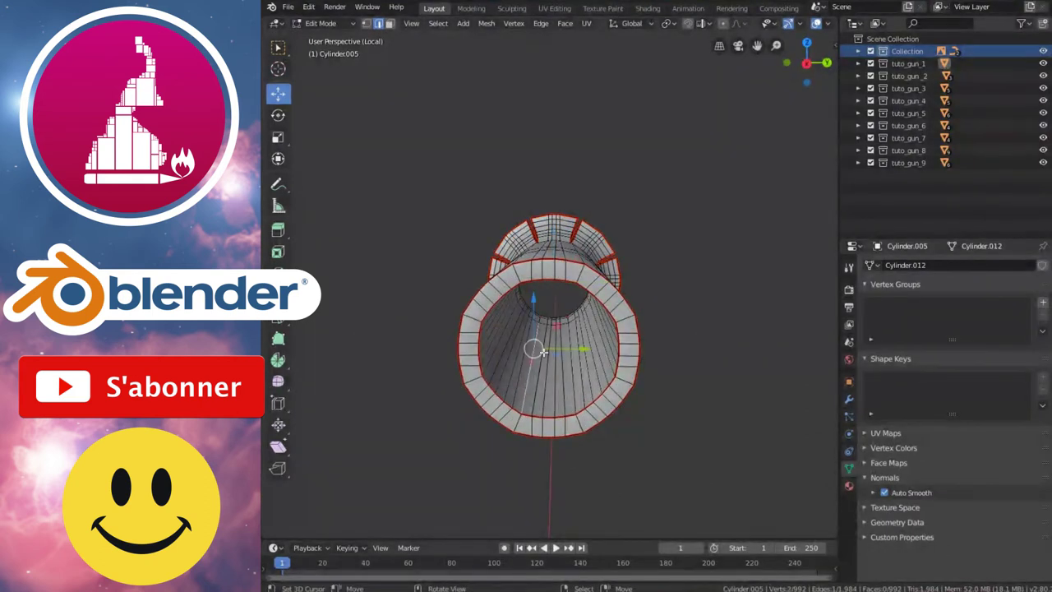
scroll(553, 321, up, 5)
scroll(457, 357, down, 5)
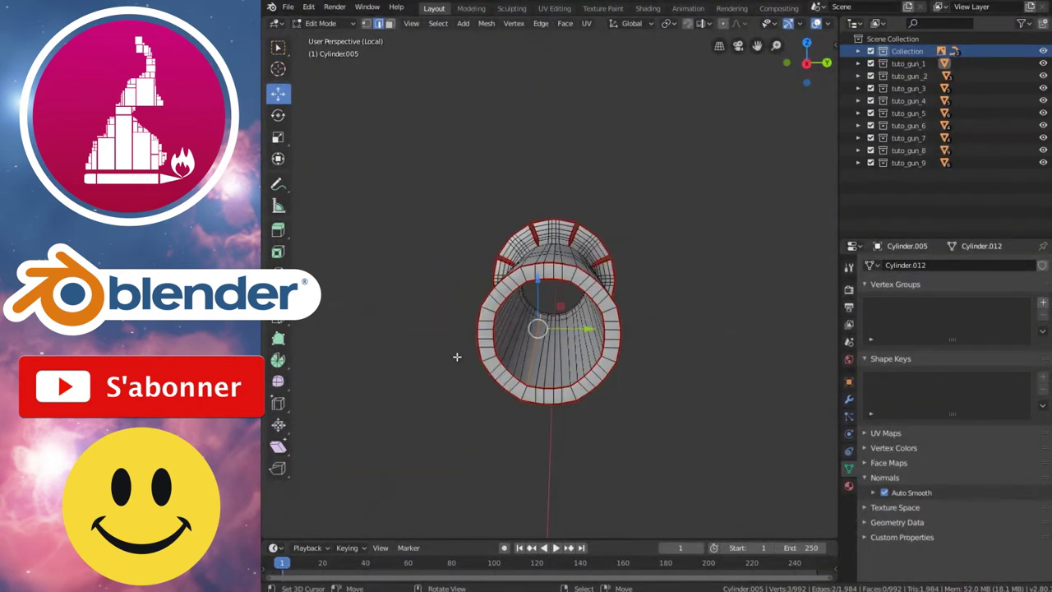
mouse_move(462, 346)
middle_down()
mouse_move(346, 408)
mouse_move(446, 352)
mouse_move(525, 368)
mouse_move(556, 337)
middle_up()
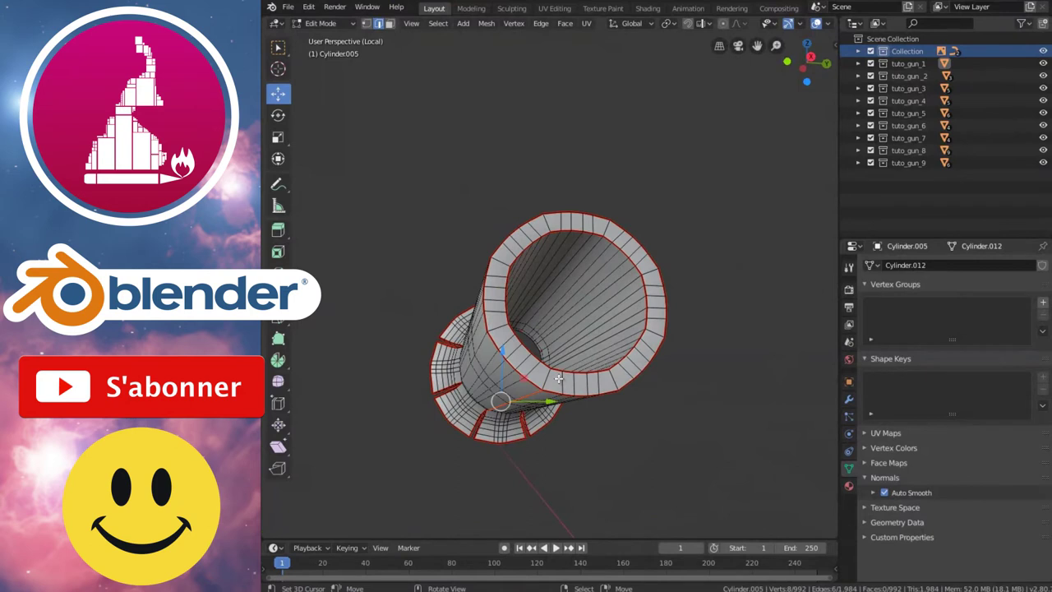
key(ctrl+e)
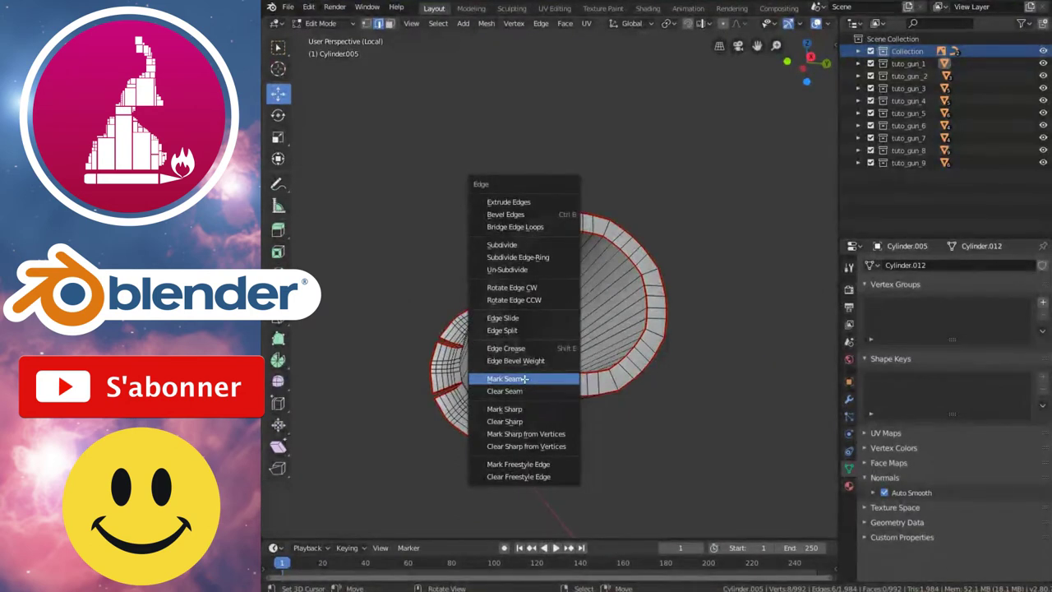
click(530, 379)
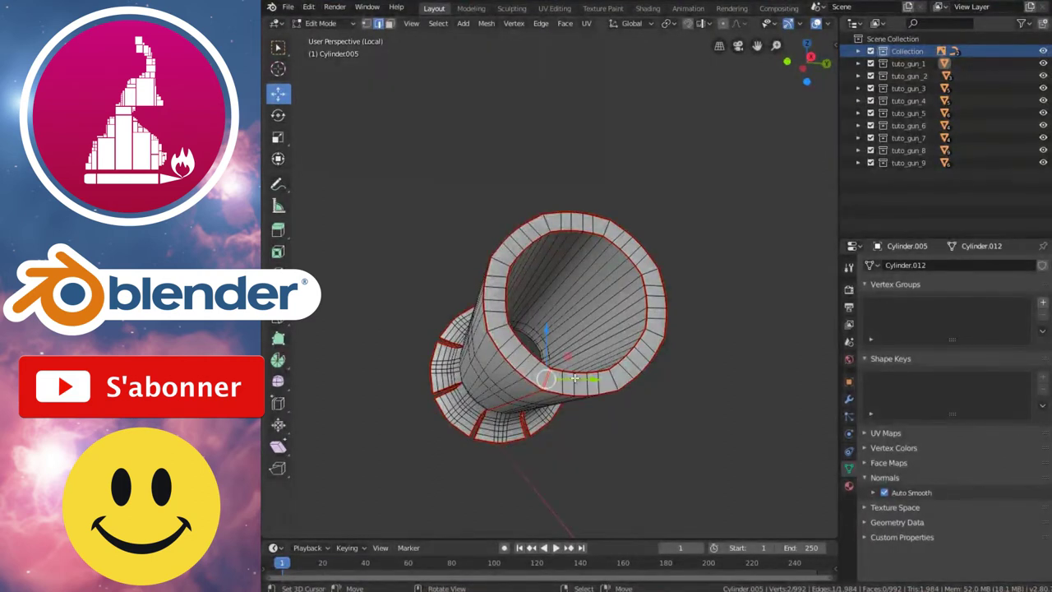
Step: Select the whole barrel mesh, unwrap it, and return to Object Mode
key(a)
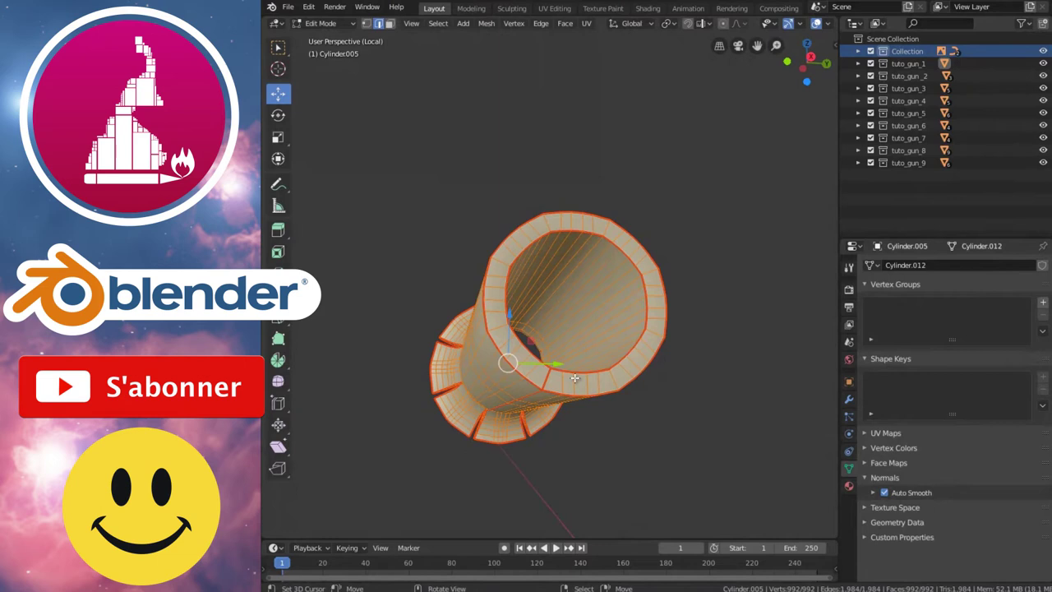
key(u)
click(575, 378)
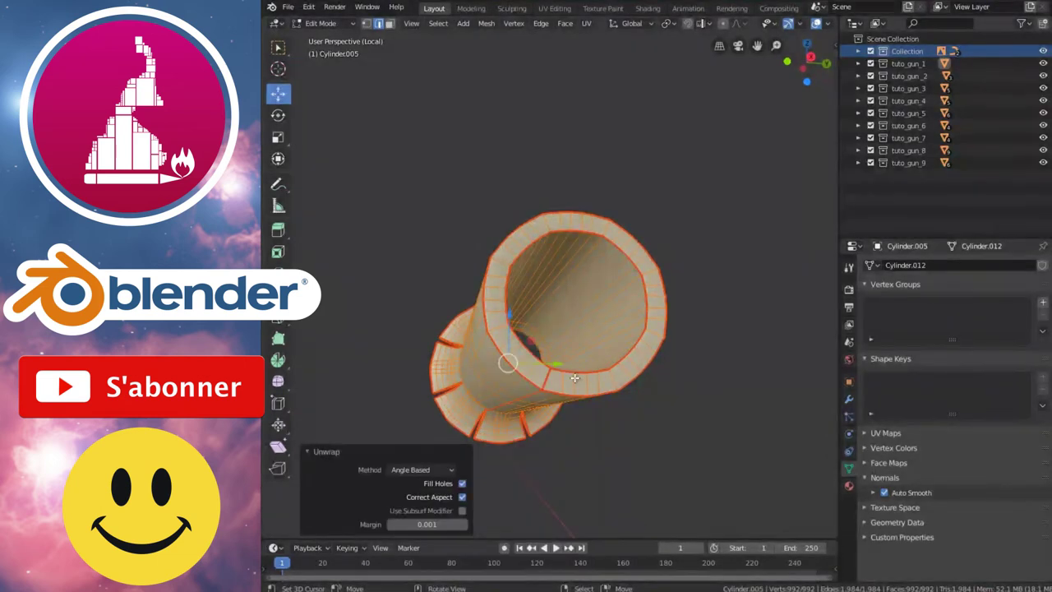
key(Tab)
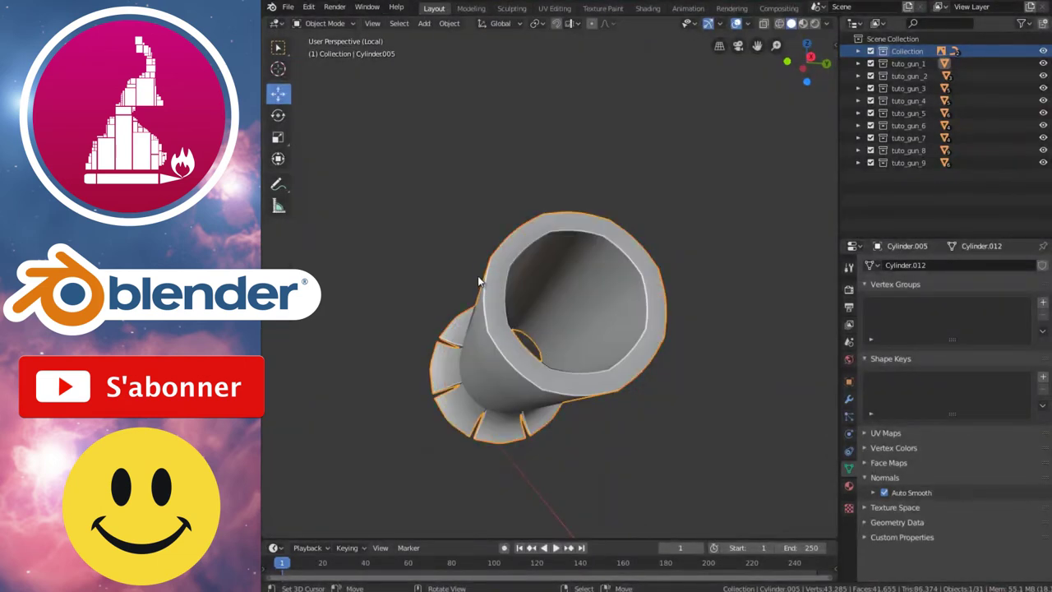
middle_drag(479, 280, 585, 303)
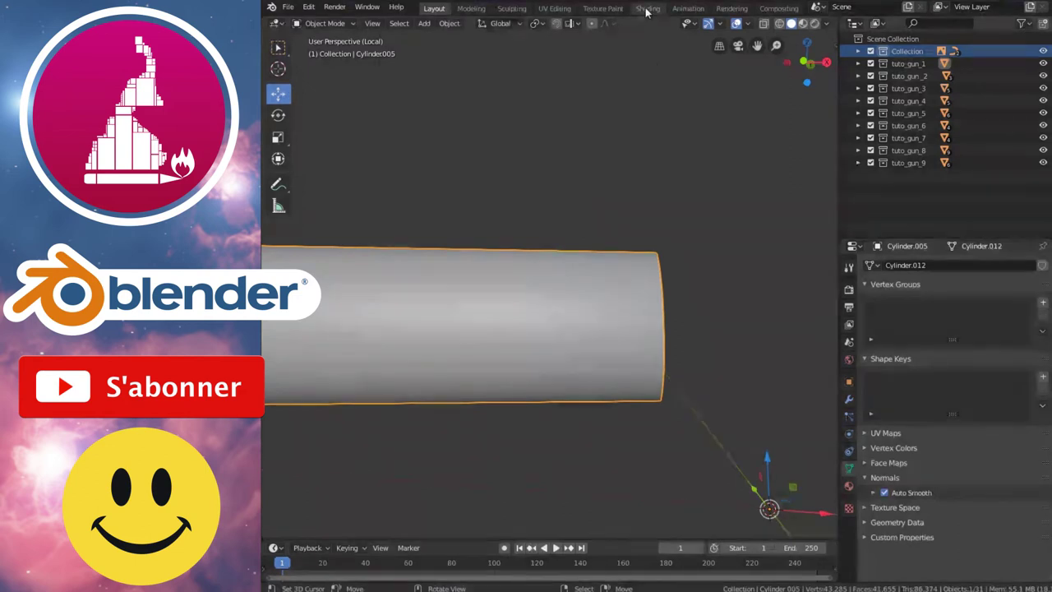
Step: Give the barrel the 'test' material and preview its checker in Material Preview
click(647, 9)
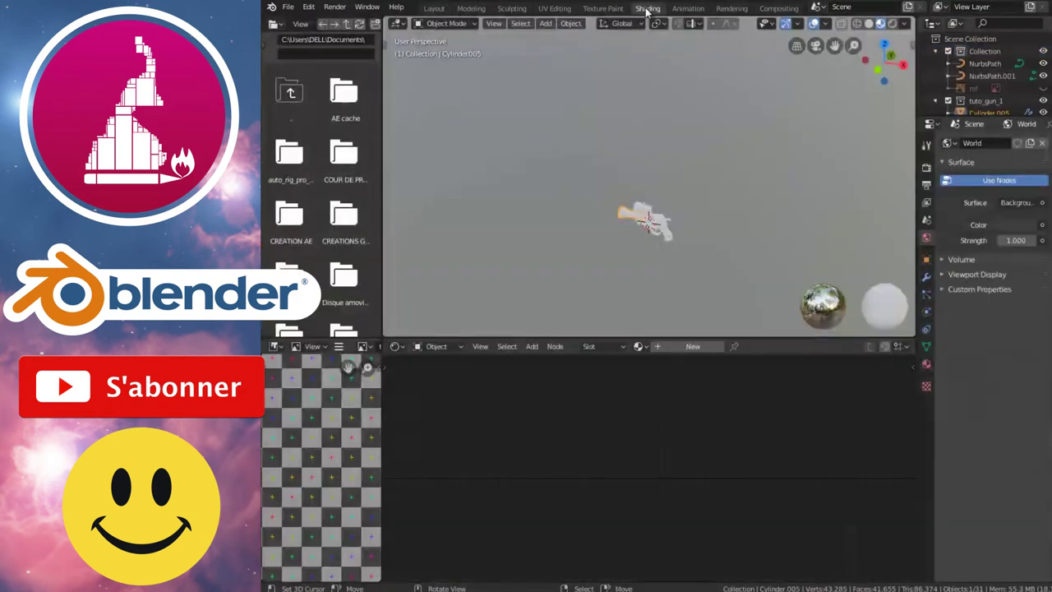
click(639, 346)
click(648, 365)
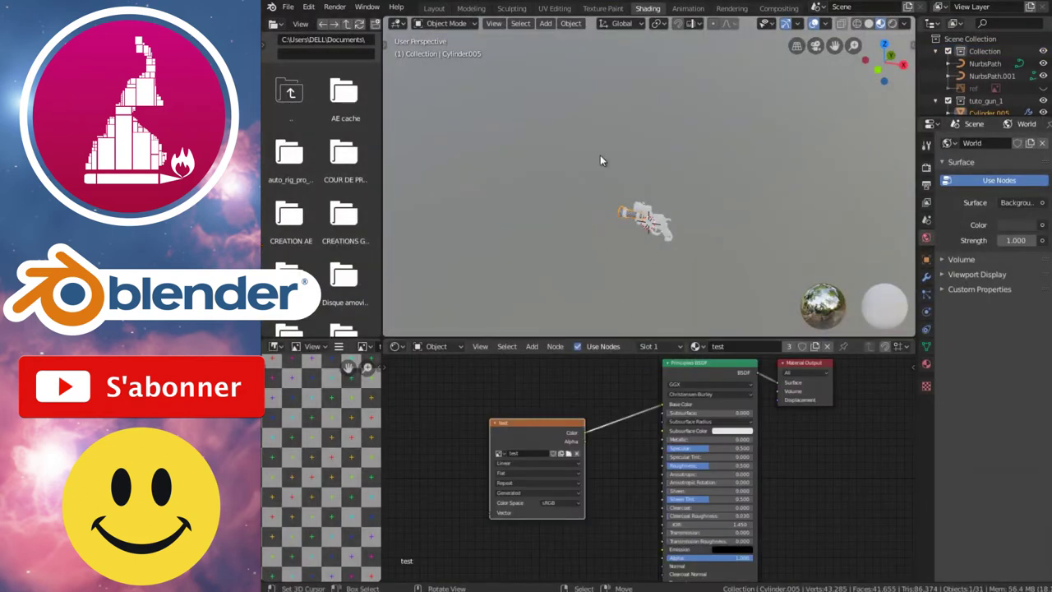
click(434, 9)
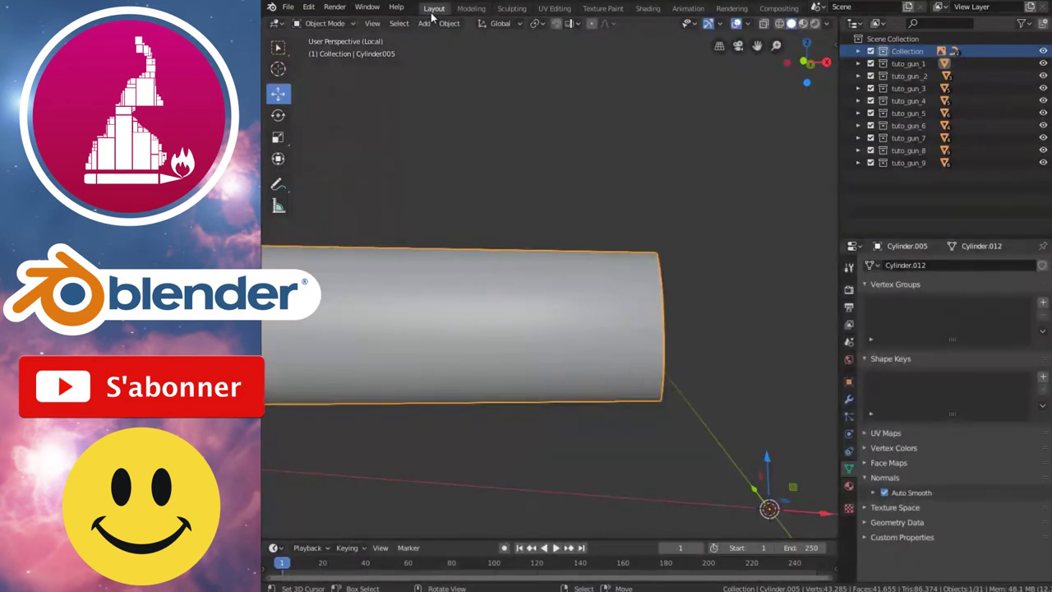
click(803, 23)
middle_drag(550, 367, 603, 278)
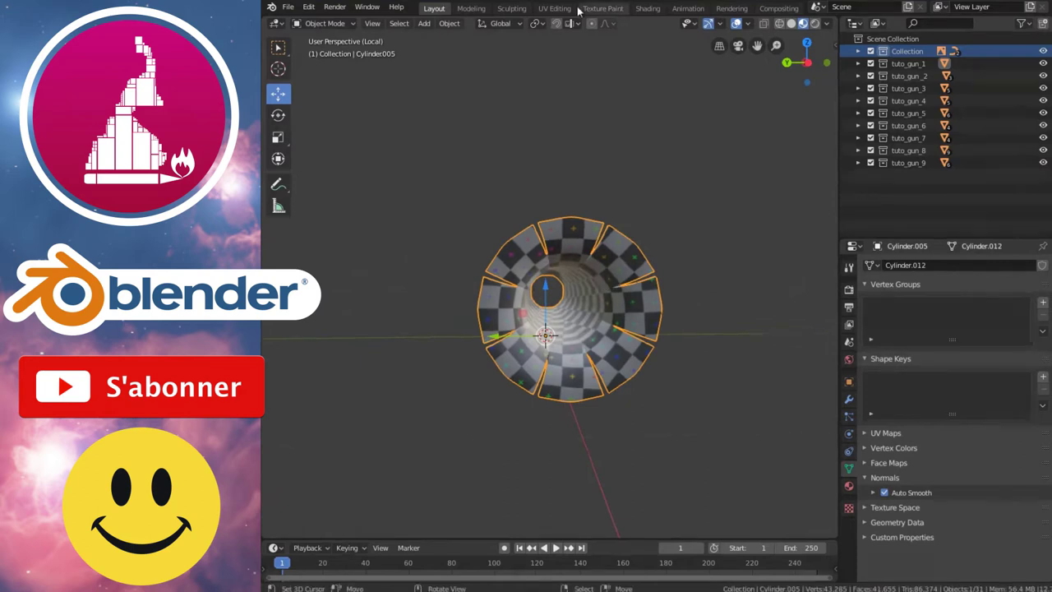
click(553, 8)
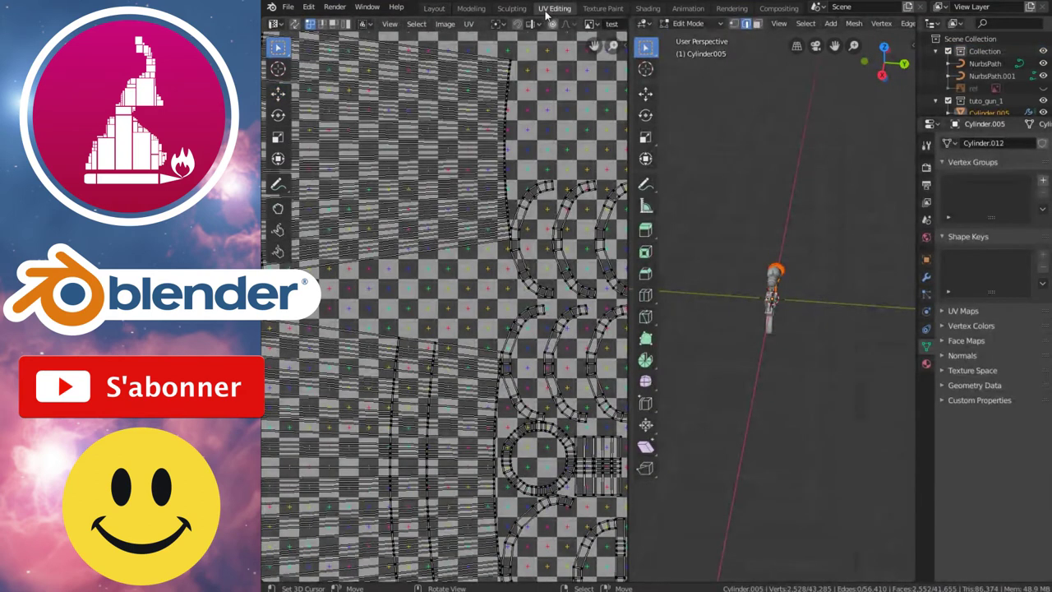
Step: Frame the UV layout, isolate the barrel, and put it in Texture Paint mode
key(Home)
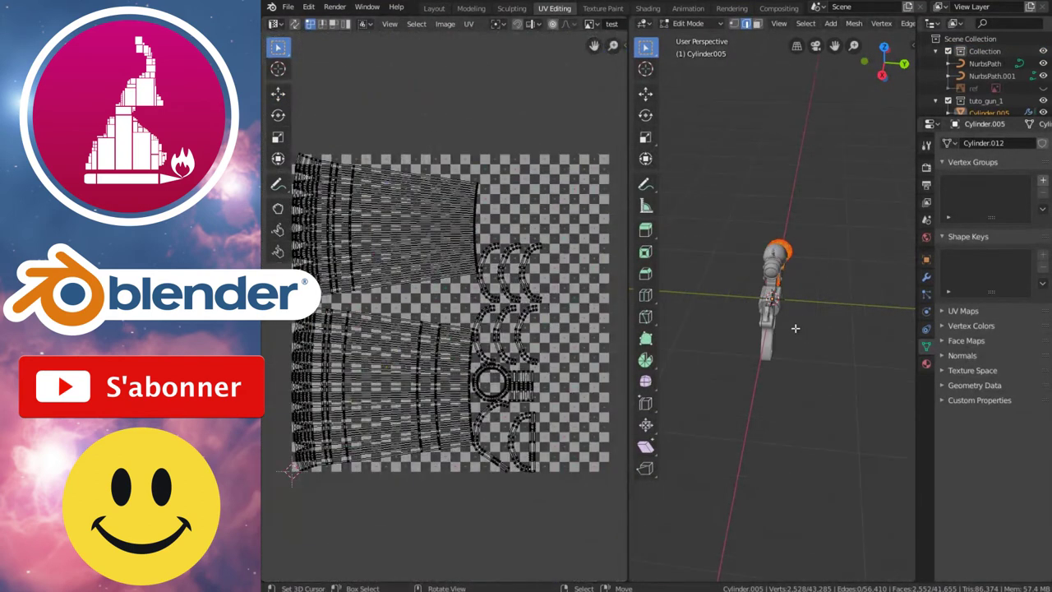
middle_drag(795, 329, 784, 213)
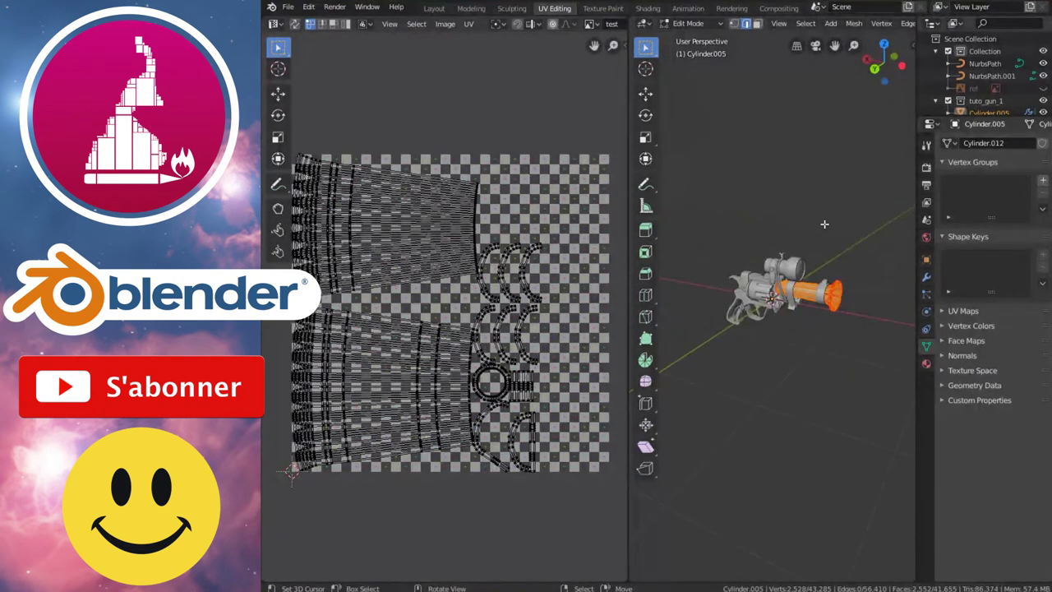
key(KP_Divide)
middle_drag(861, 263, 822, 189)
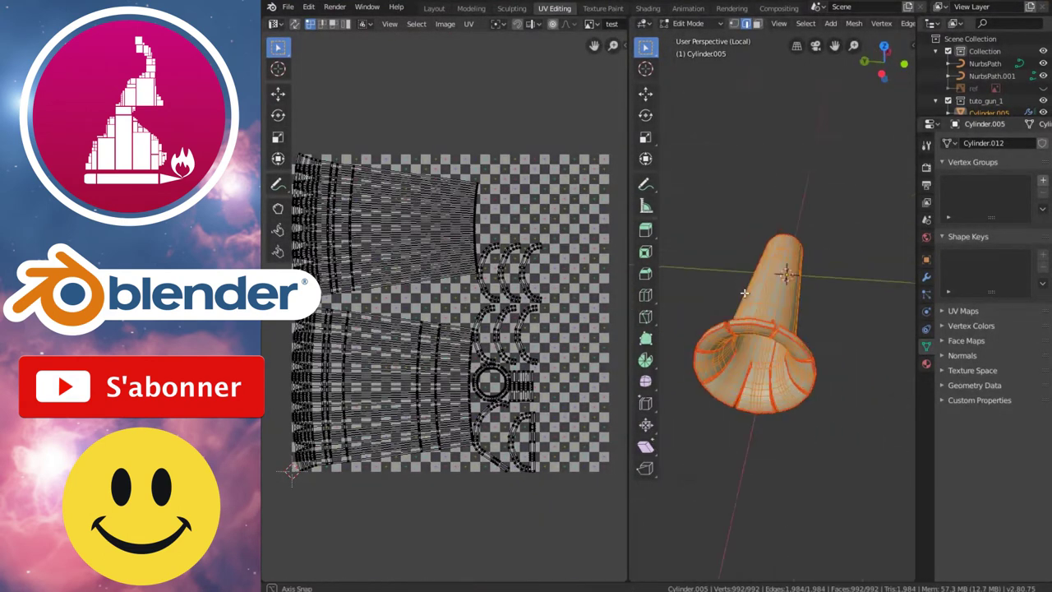
click(689, 23)
click(683, 105)
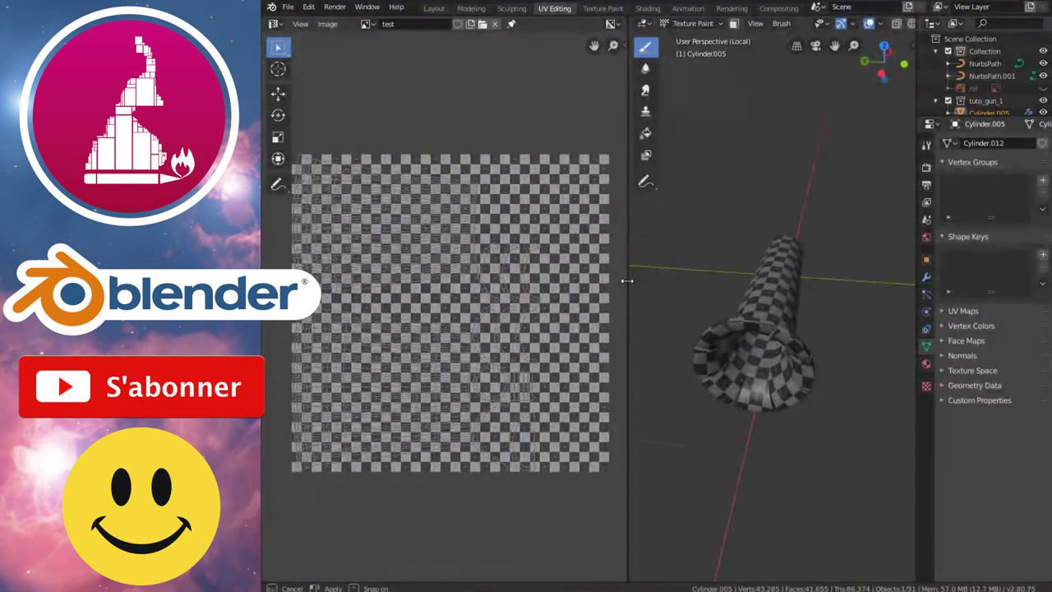
drag(629, 286, 572, 291)
Step: Inspect the checker on the barrel's cone and tube from several angles and across UV islands
scroll(735, 313, up, 3)
middle_drag(766, 313, 808, 289)
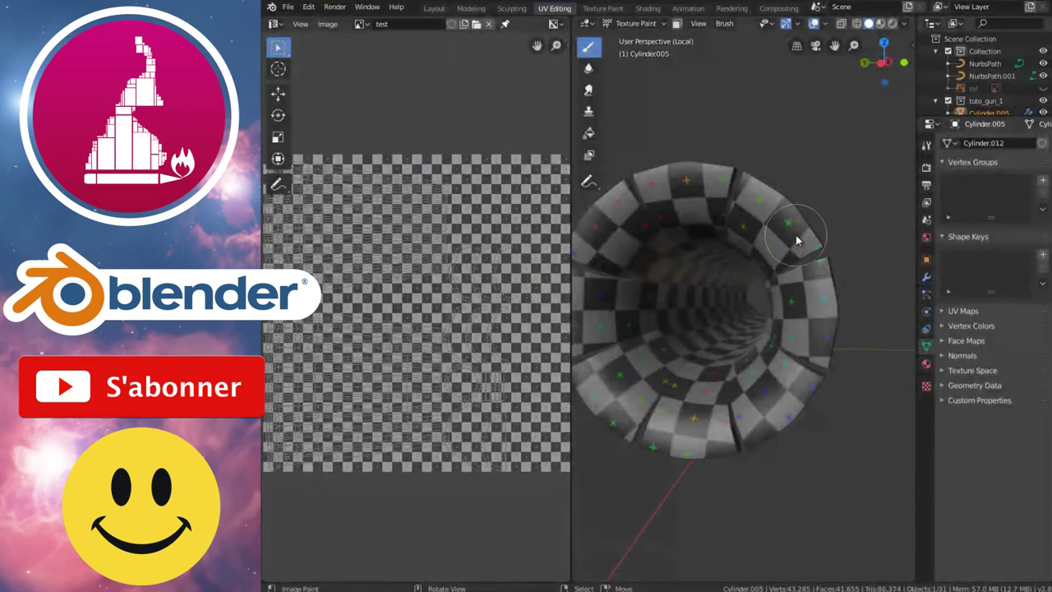
mouse_move(708, 344)
middle_down()
mouse_move(701, 376)
mouse_move(786, 372)
mouse_move(788, 359)
middle_up()
mouse_move(734, 303)
middle_down()
mouse_move(818, 287)
mouse_move(737, 292)
mouse_move(836, 293)
mouse_move(746, 298)
mouse_move(787, 287)
mouse_move(767, 404)
middle_up()
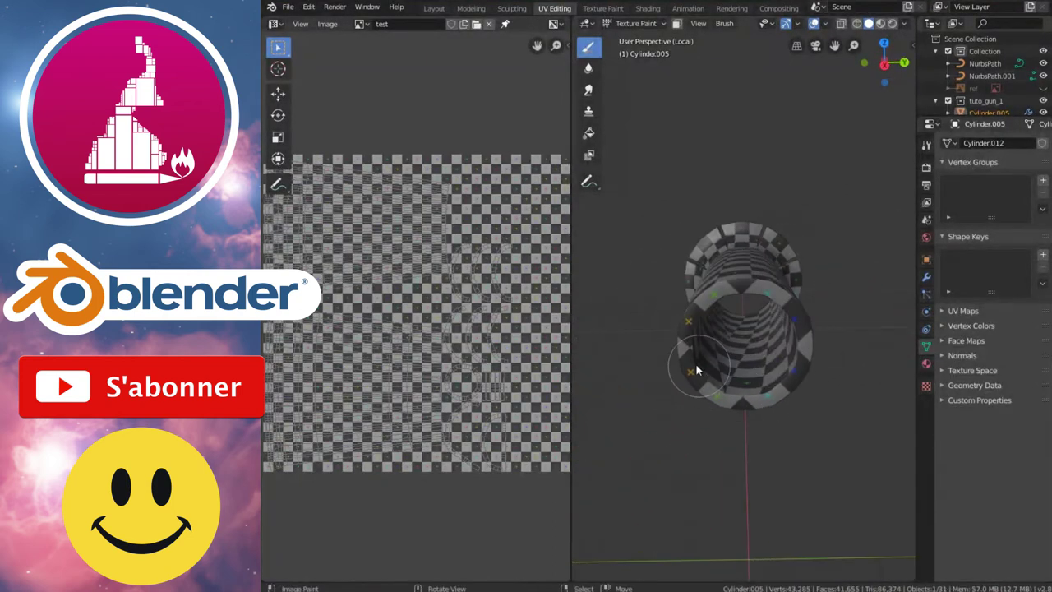
drag(697, 301, 737, 289)
scroll(497, 414, up, 4)
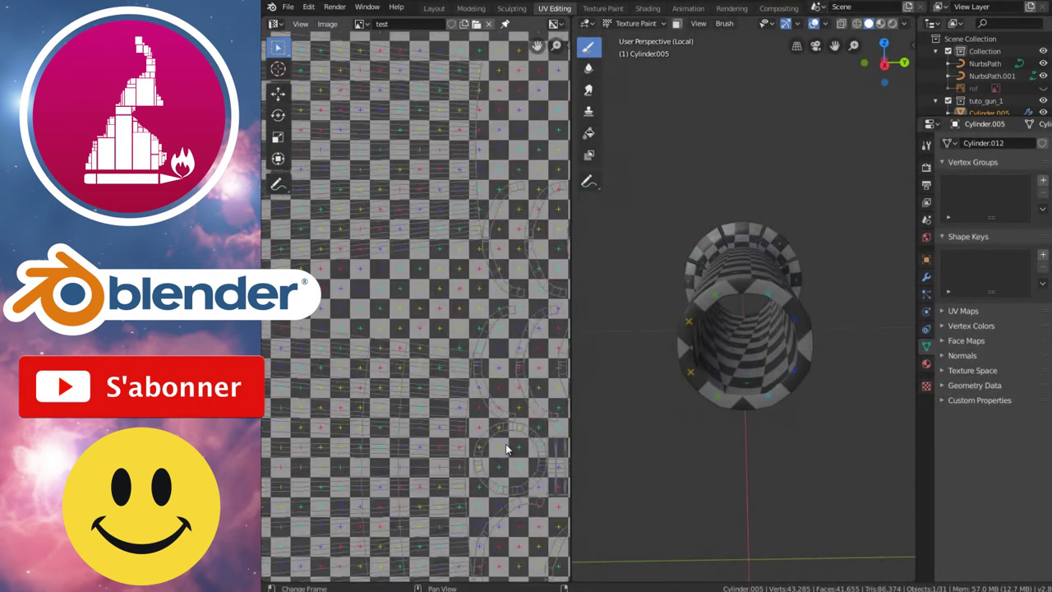
middle_drag(506, 444, 469, 409)
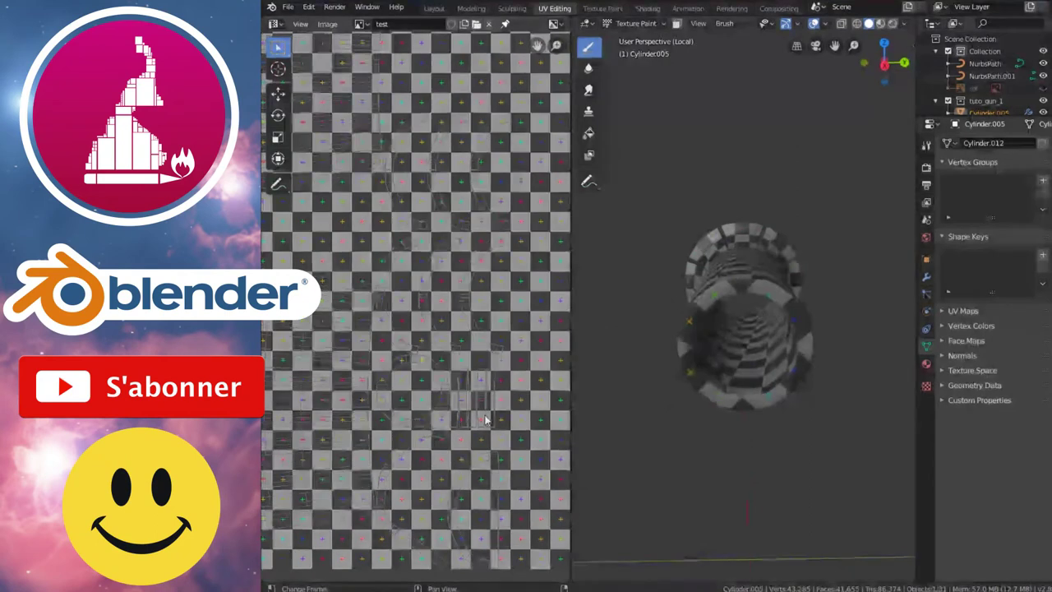
scroll(490, 420, up, 3)
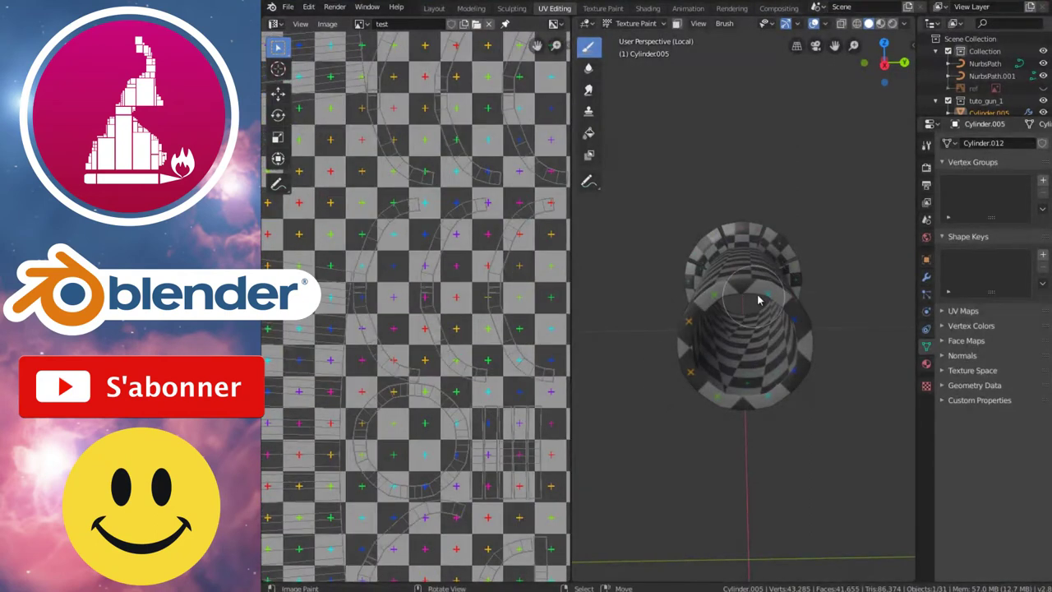
mouse_move(802, 303)
middle_down()
mouse_move(737, 289)
mouse_move(758, 289)
mouse_move(663, 290)
mouse_move(705, 300)
mouse_move(808, 280)
middle_up()
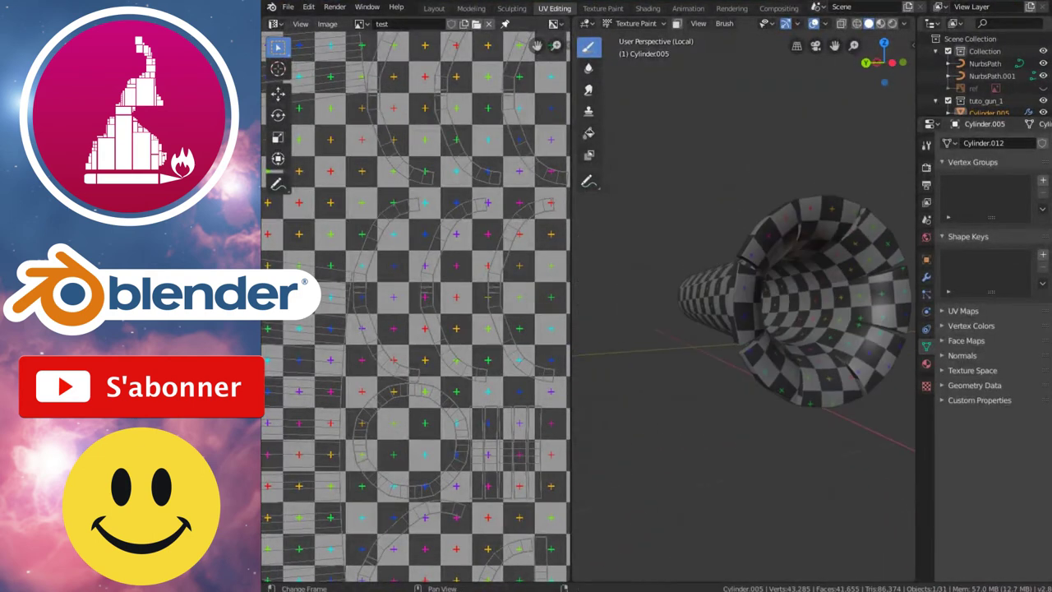
click(434, 8)
middle_drag(619, 299, 652, 268)
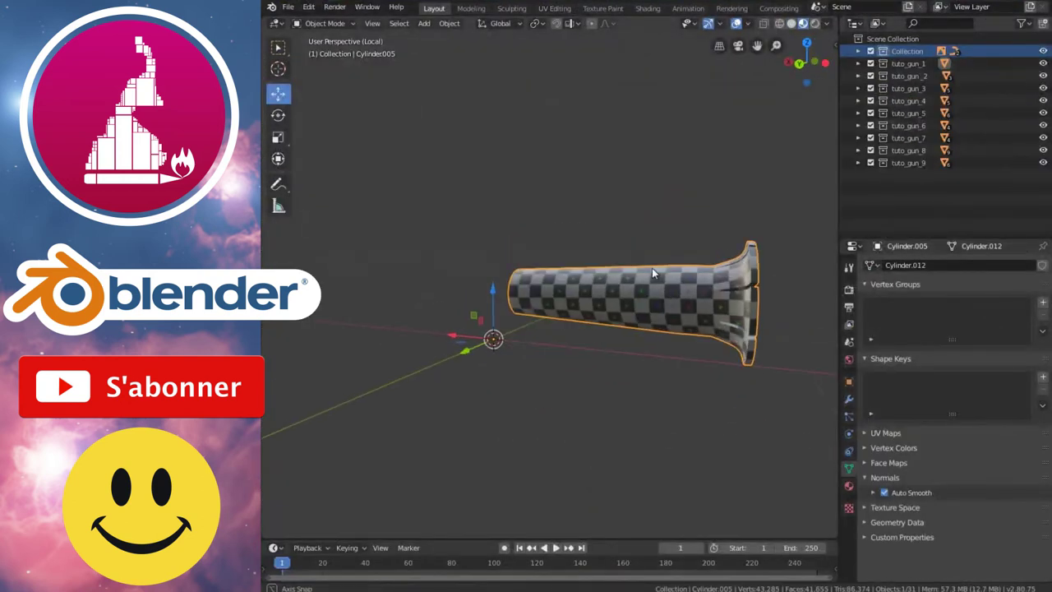
Step: Switch to Solid shading and show the whole gun from the front view
click(791, 24)
middle_drag(576, 296, 496, 303)
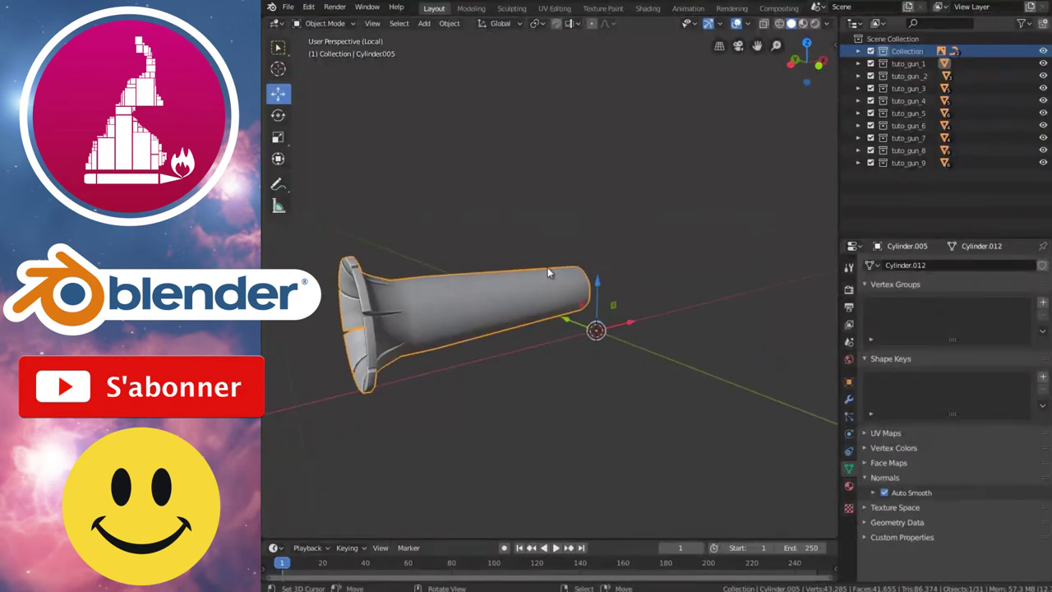
key(KP_Divide)
key(KP_1)
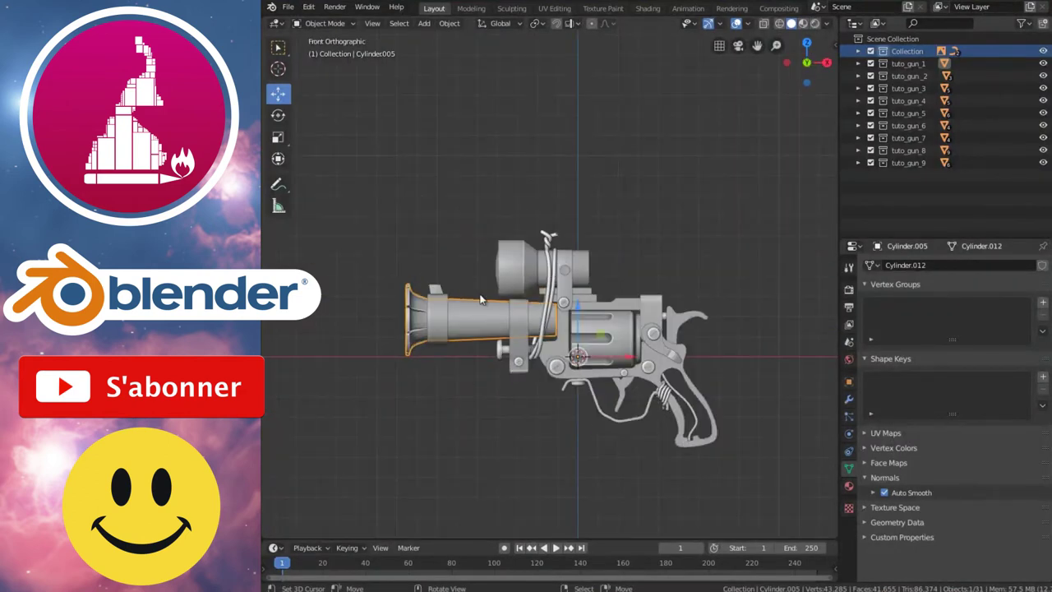
scroll(549, 275, up, 3)
Step: Select the scope's front cylinder piece, Cylinder.002
click(498, 278)
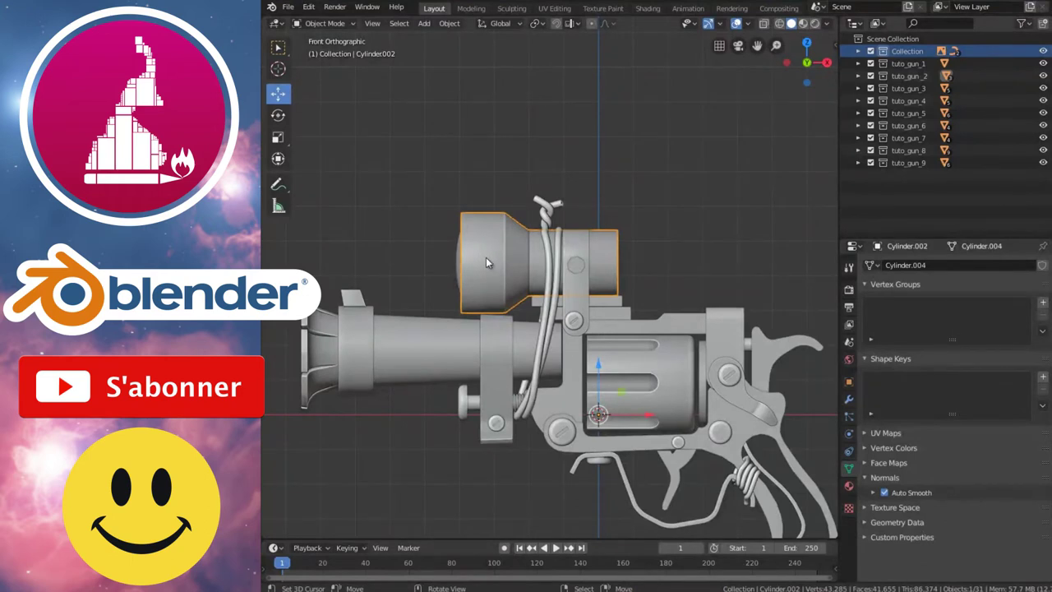
click(420, 353)
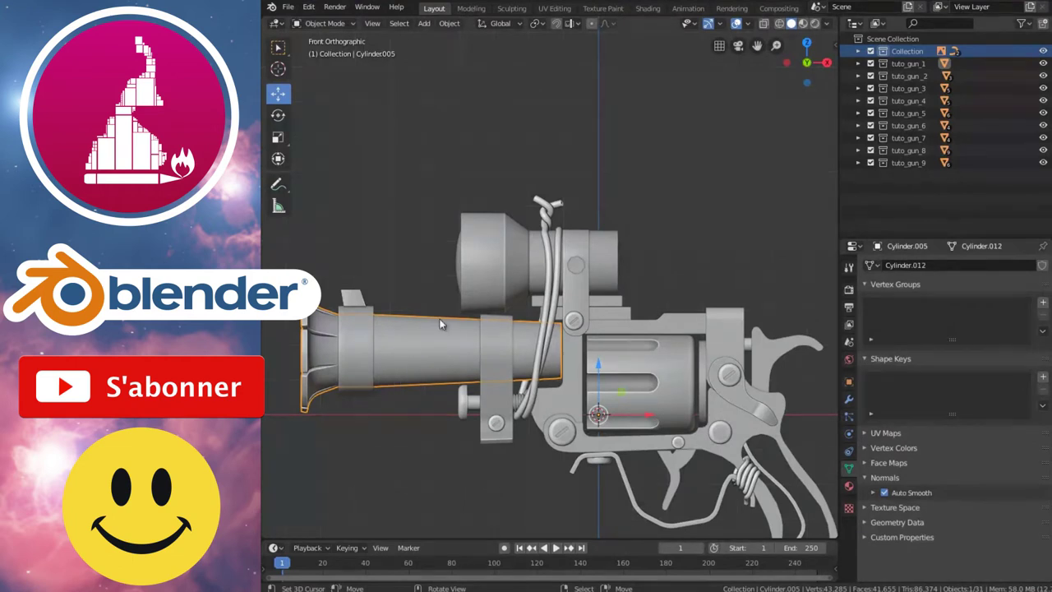
click(484, 294)
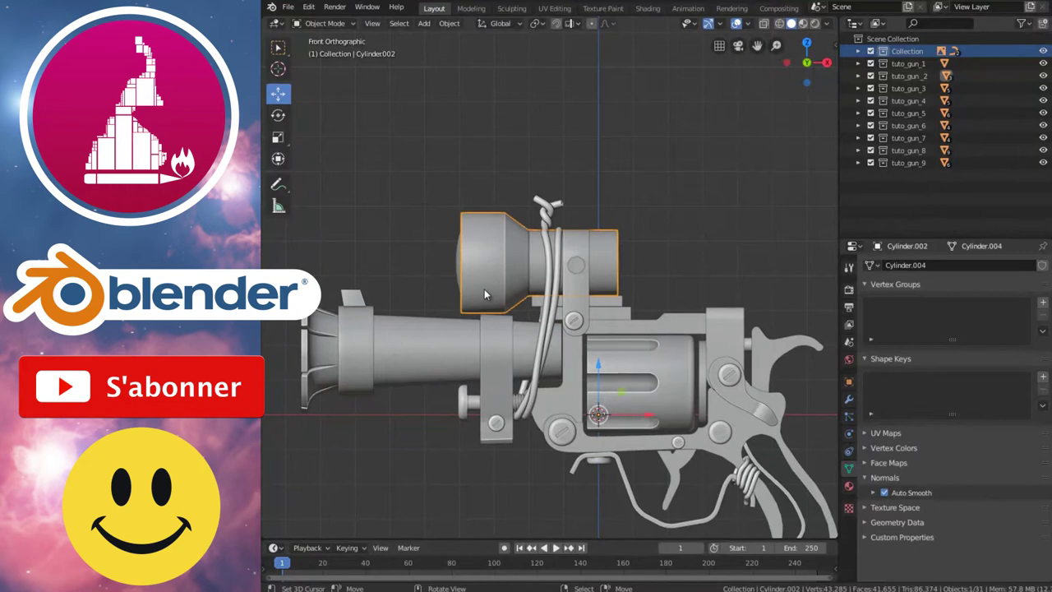
Step: Apply the scope piece's Solidify modifier and isolate it in local view
click(850, 399)
click(873, 305)
click(873, 281)
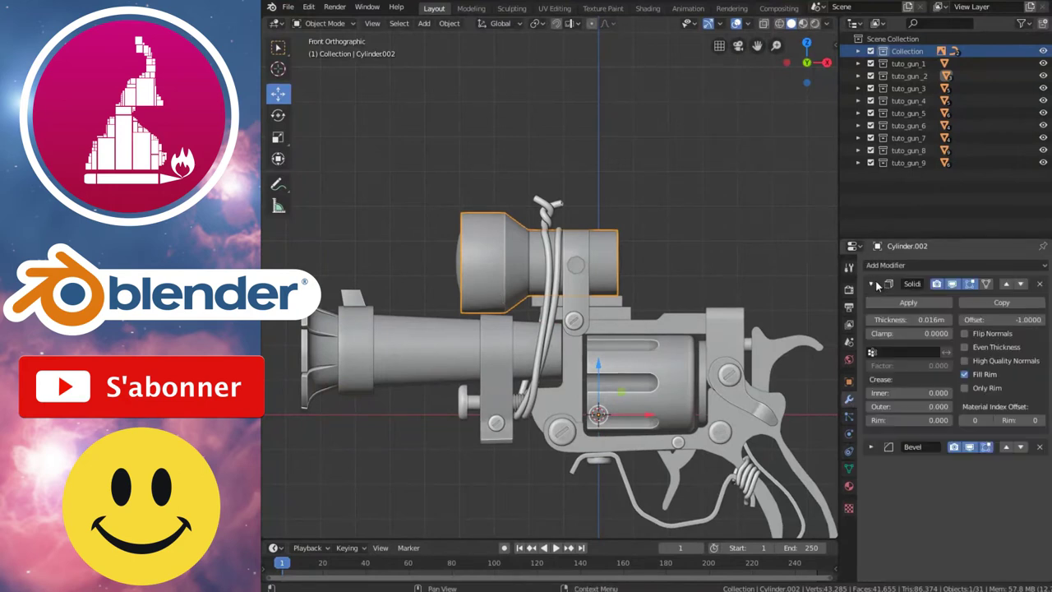
click(910, 303)
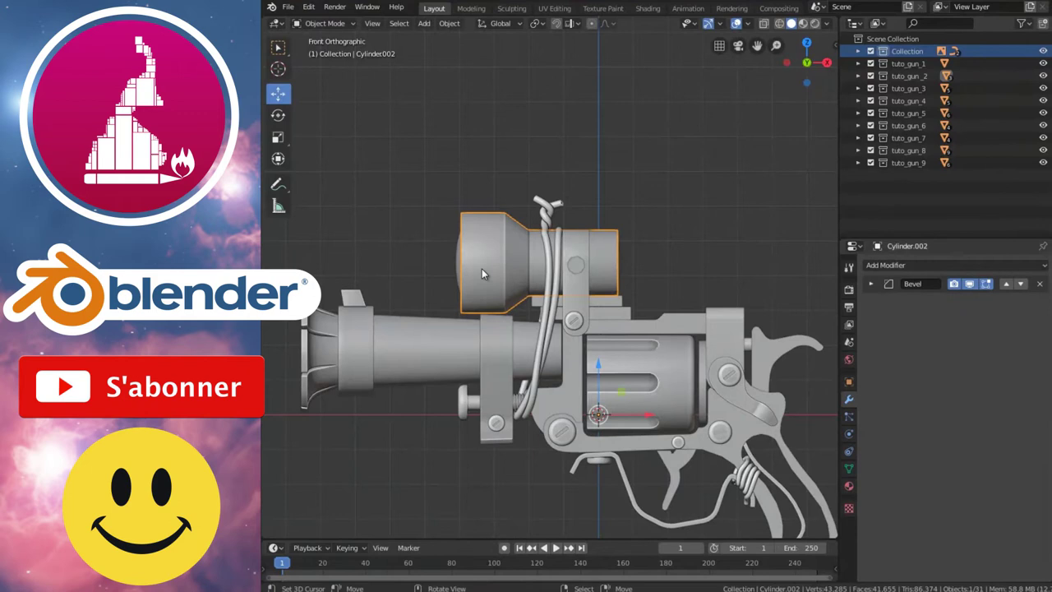
key(KP_Divide)
scroll(482, 274, down, 2)
mouse_move(463, 274)
middle_down()
mouse_move(530, 317)
mouse_move(538, 293)
middle_up()
Step: In Edit Mode, mark the scope's front and inner rim loops as seams
key(Tab)
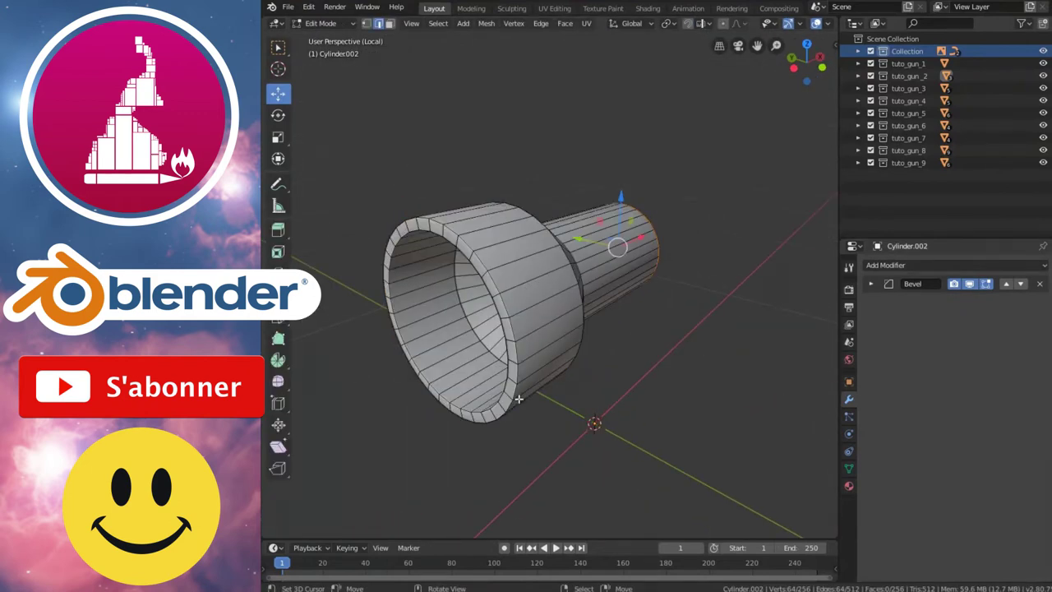
alt+click(516, 380)
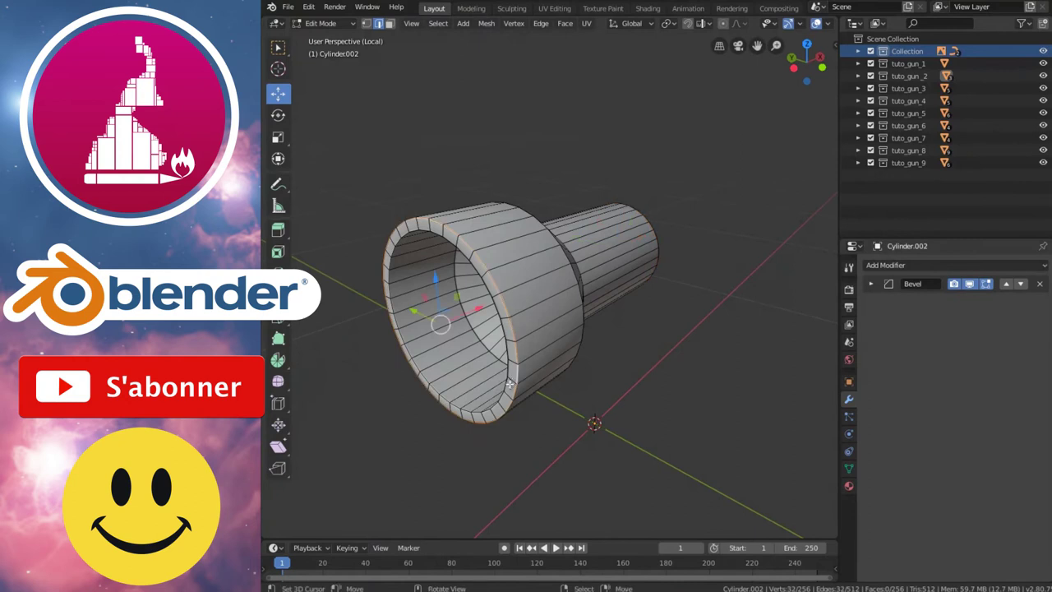
alt+shift+click(506, 339)
middle_drag(516, 318, 533, 302)
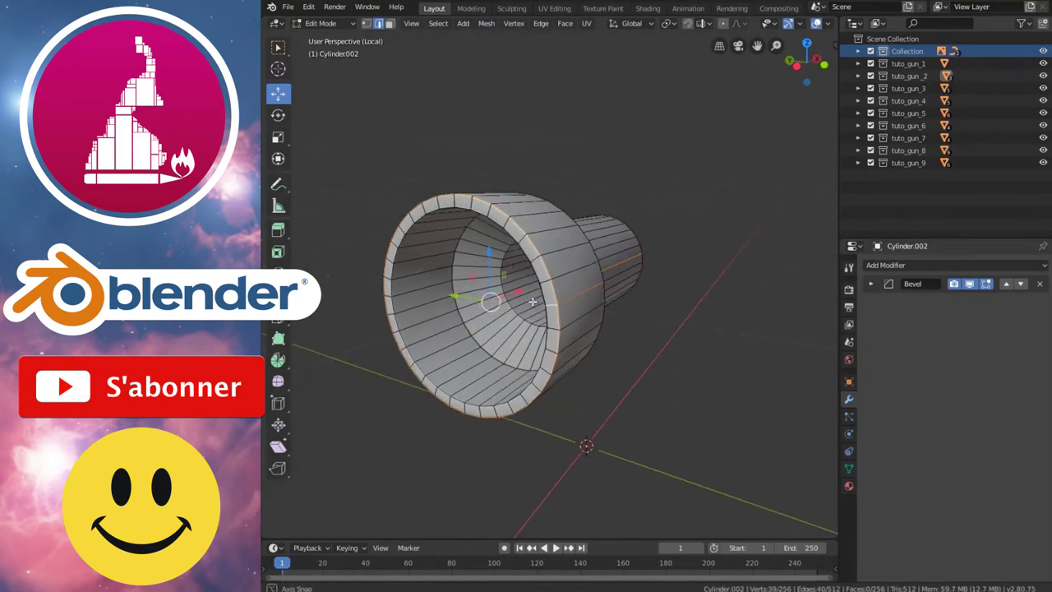
key(ctrl+z)
middle_drag(544, 277, 555, 282)
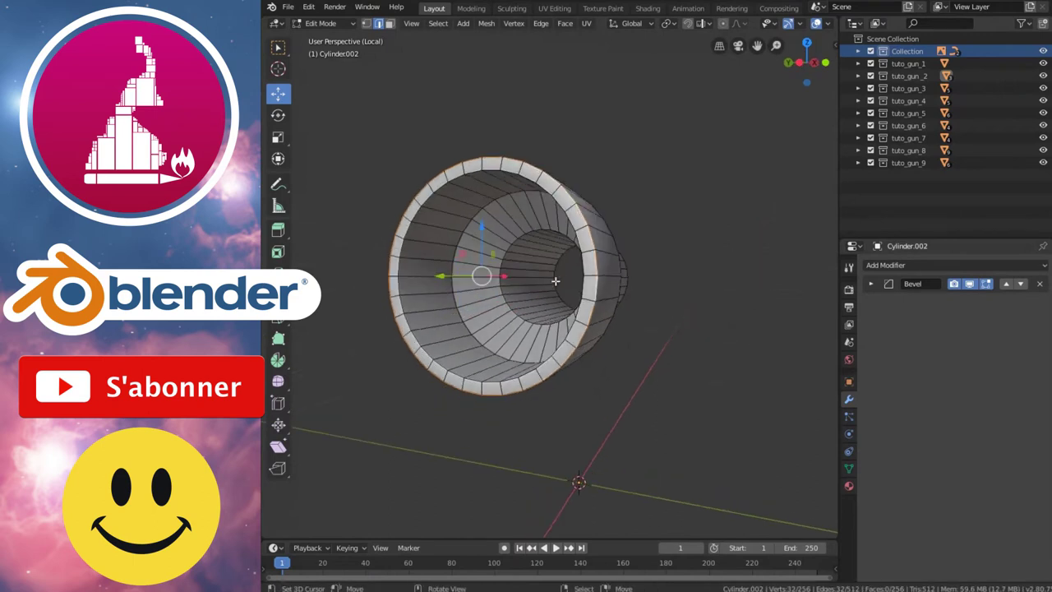
alt+shift+click(548, 362)
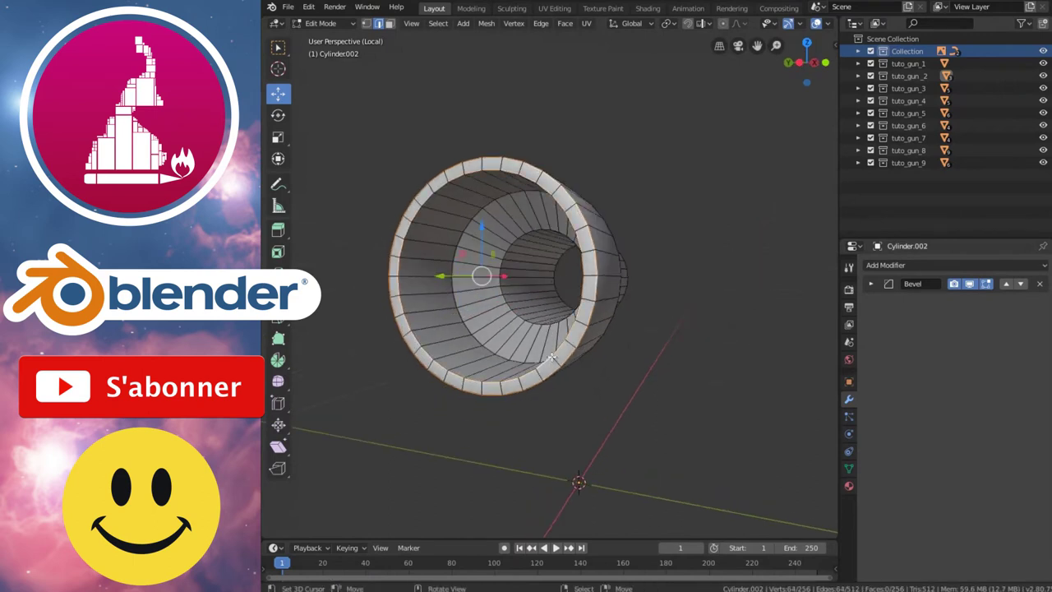
key(ctrl+e)
click(584, 296)
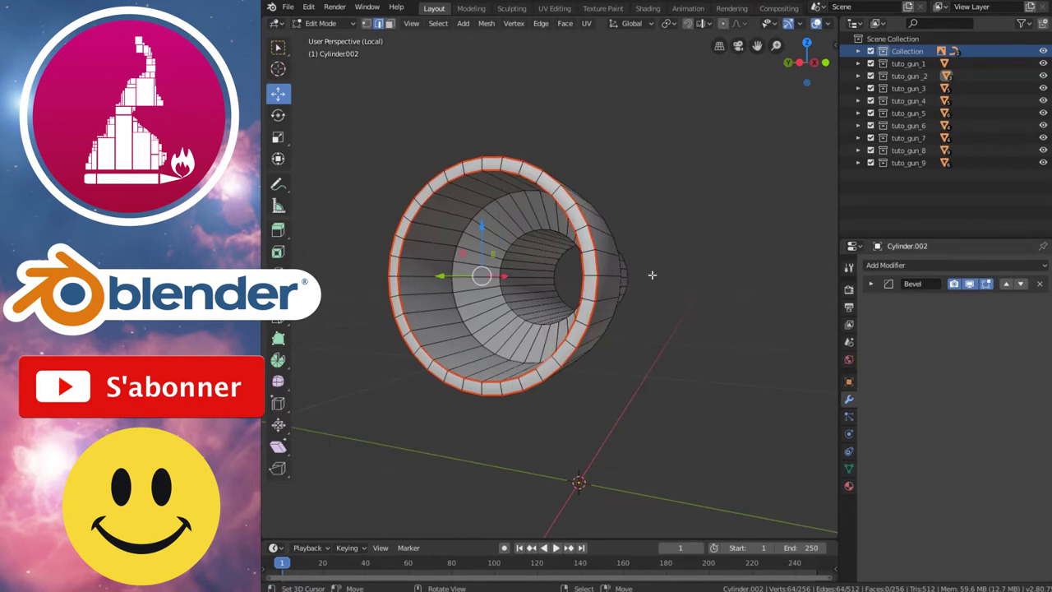
Step: Mark the two rim loops on the tube's other side as seams
middle_drag(652, 274, 580, 345)
alt+click(582, 342)
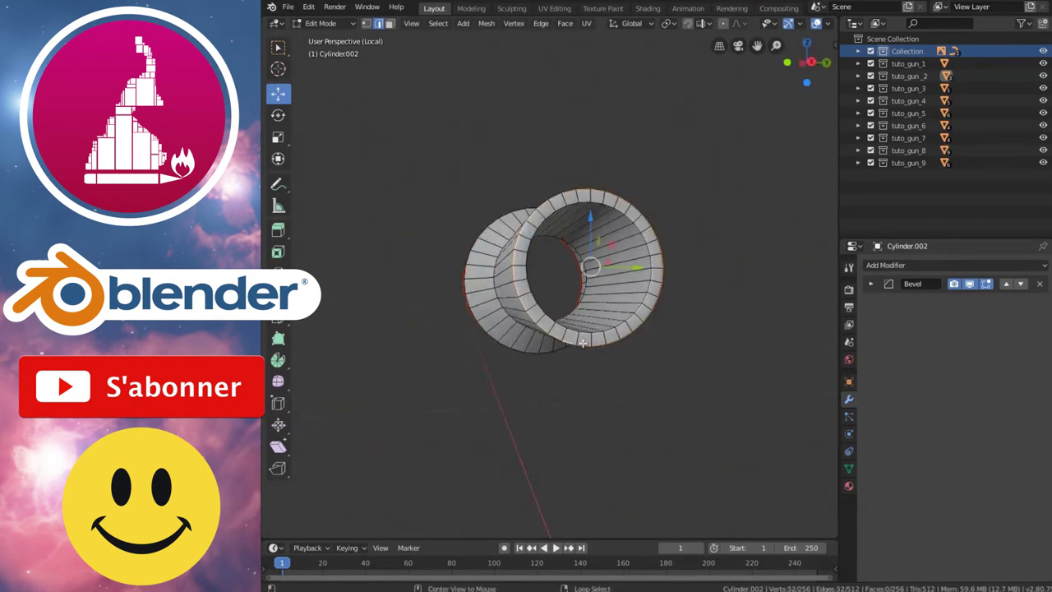
alt+shift+click(589, 329)
key(ctrl+e)
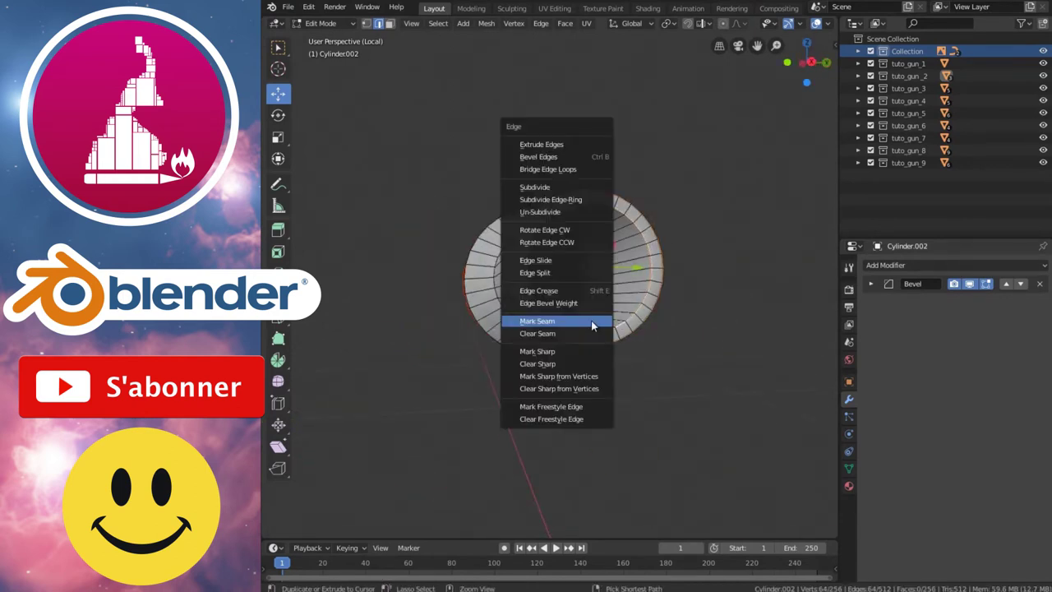
click(591, 323)
Step: Mark one more edge as a seam, then clear a stray seam
mouse_move(591, 322)
middle_down()
mouse_move(580, 361)
mouse_move(556, 357)
middle_up()
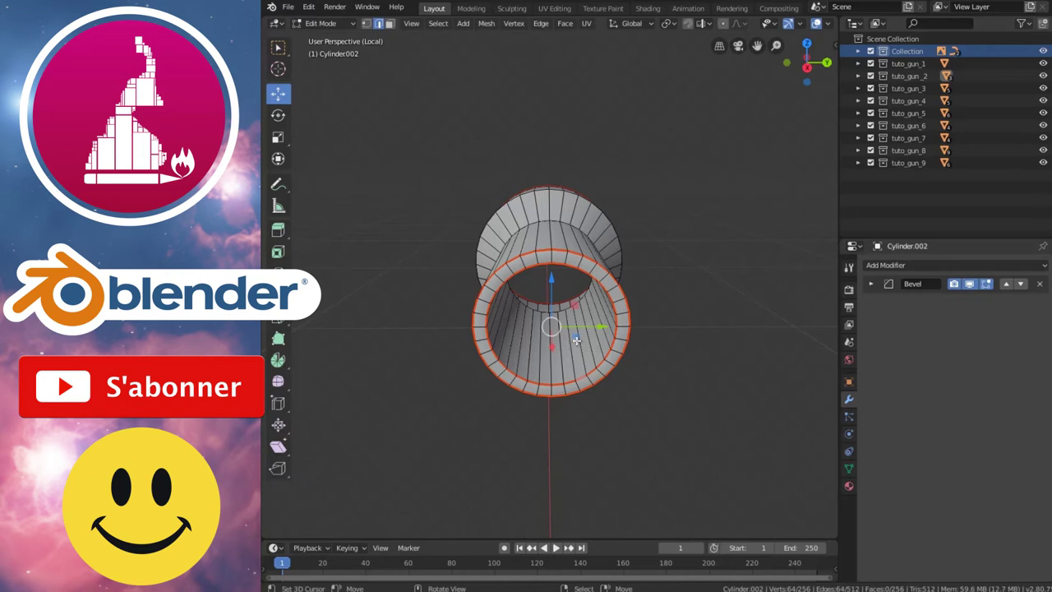
click(557, 360)
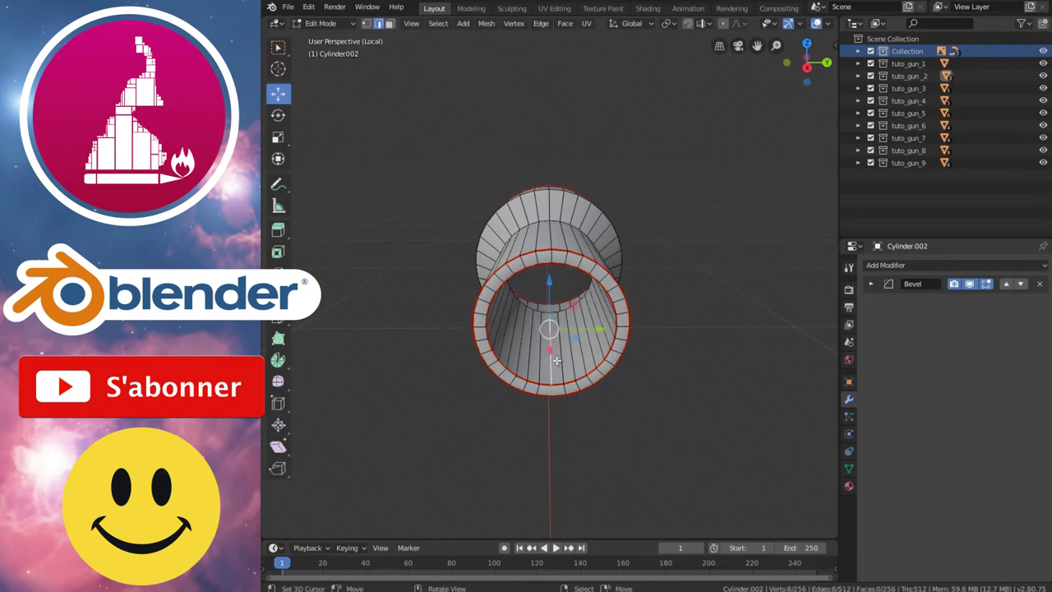
key(ctrl+e)
click(573, 384)
mouse_move(427, 368)
middle_down()
mouse_move(676, 384)
mouse_move(751, 336)
mouse_move(704, 342)
mouse_move(633, 392)
mouse_move(628, 345)
middle_up()
key(ctrl+e)
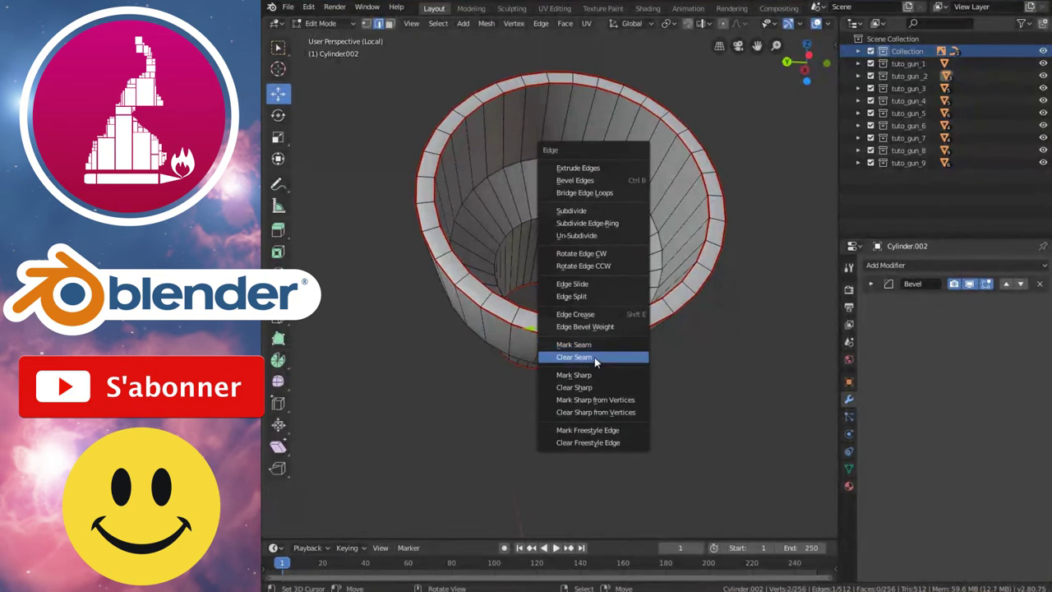
click(594, 356)
mouse_move(693, 297)
middle_down()
mouse_move(634, 323)
mouse_move(682, 394)
mouse_move(644, 385)
mouse_move(592, 305)
mouse_move(570, 315)
mouse_move(640, 329)
middle_up()
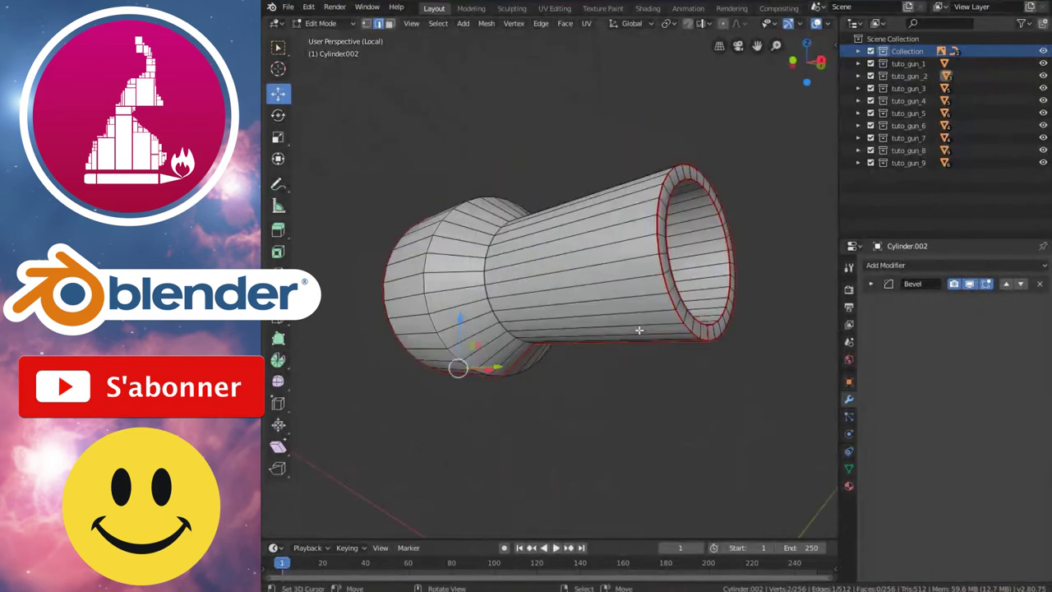
Step: Select the whole scope tube and UV-unwrap it
key(a)
key(u)
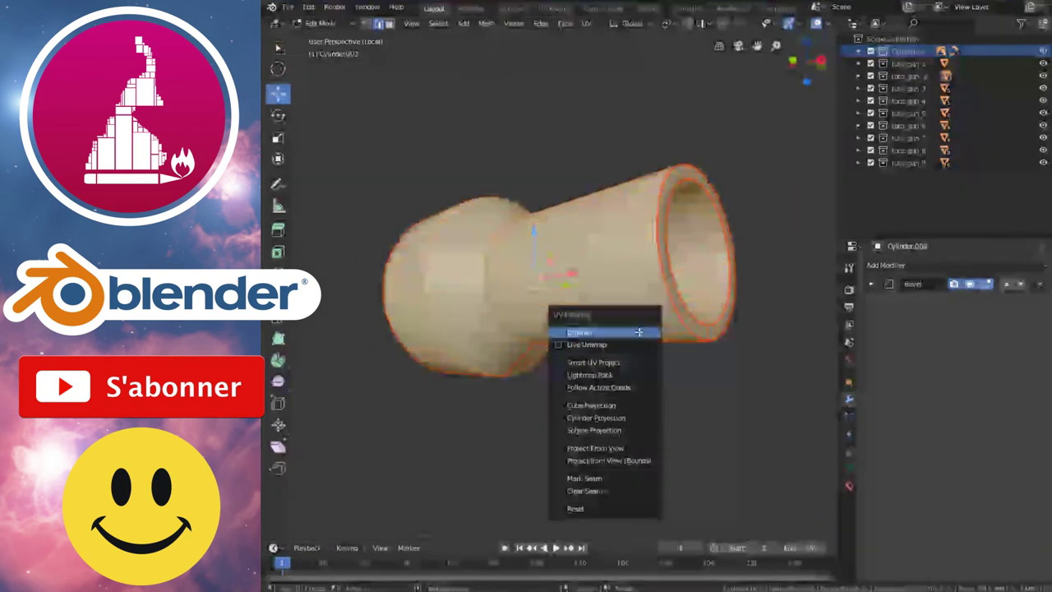
click(639, 335)
Step: In the Shading workspace, give the tube the 'test' material and check the checker
click(554, 8)
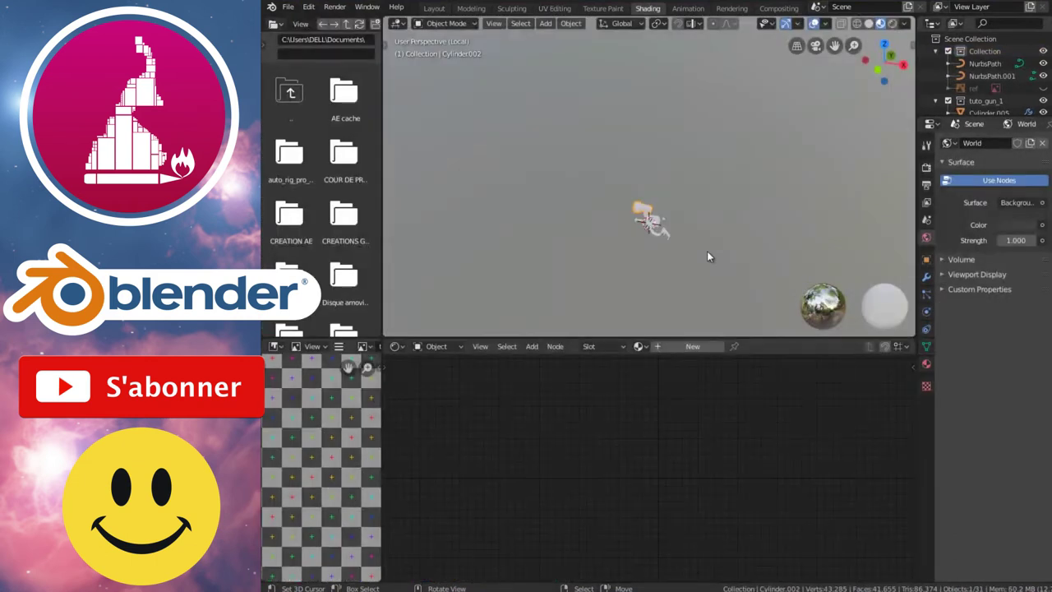
key(KP_Divide)
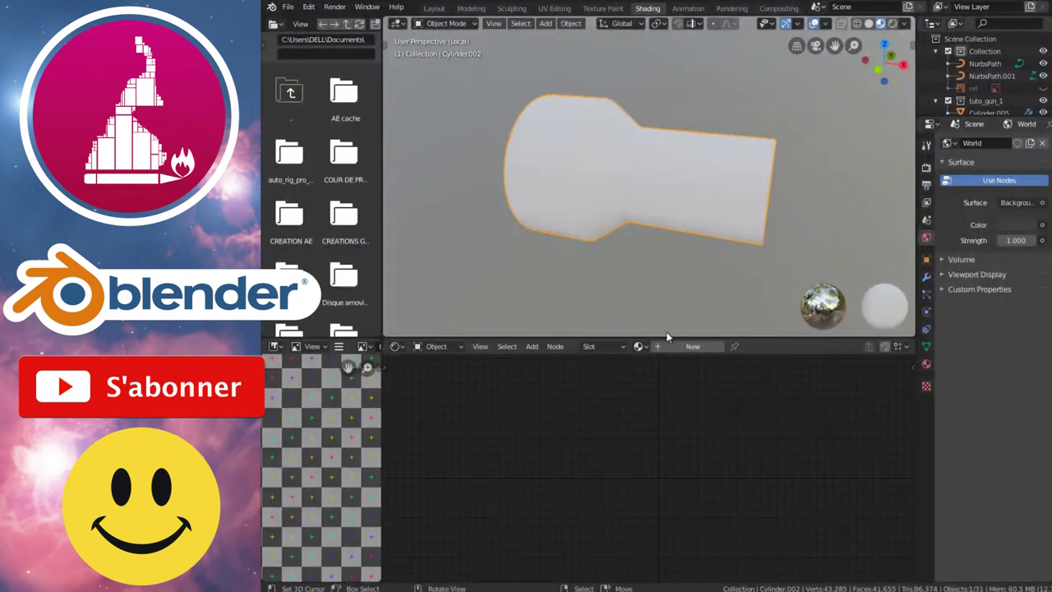
click(639, 346)
click(650, 365)
mouse_move(650, 247)
middle_down()
mouse_move(708, 194)
mouse_move(760, 173)
mouse_move(752, 183)
mouse_move(627, 167)
mouse_move(642, 160)
mouse_move(695, 177)
middle_up()
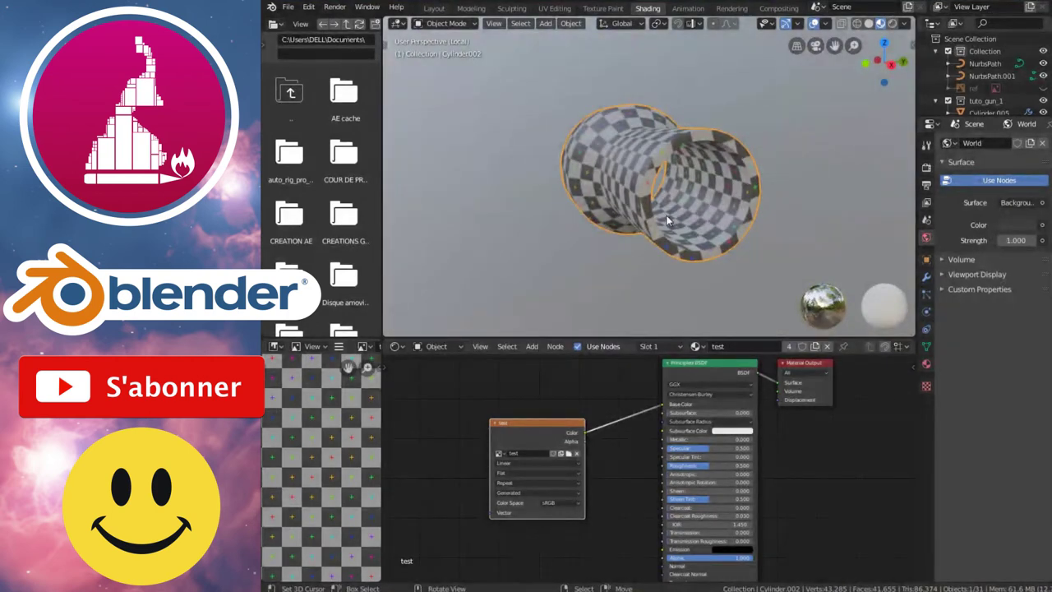
click(433, 8)
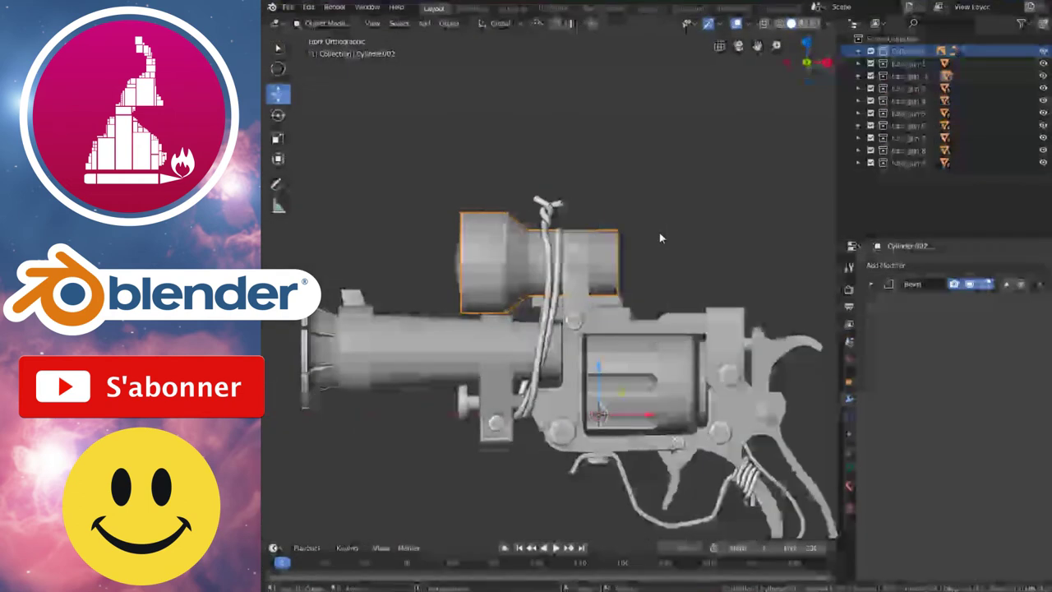
Step: Select the grip frame Plane.001, isolate it and centre the view on it
ctrl+scroll(548, 293, down, 2)
ctrl+scroll(548, 292, down, 2)
shift+scroll(559, 285, down, 3)
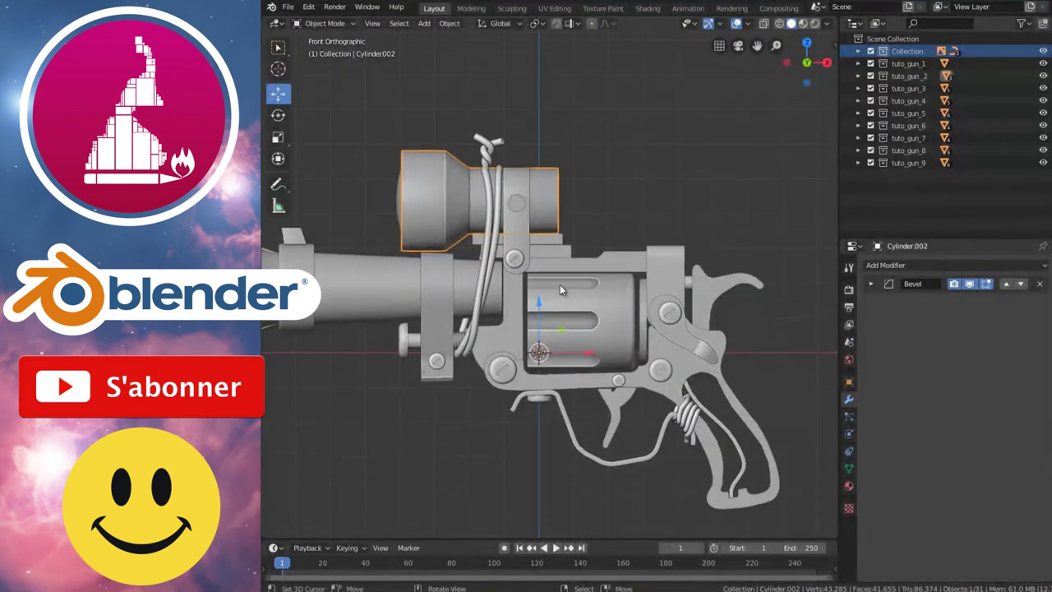
click(506, 330)
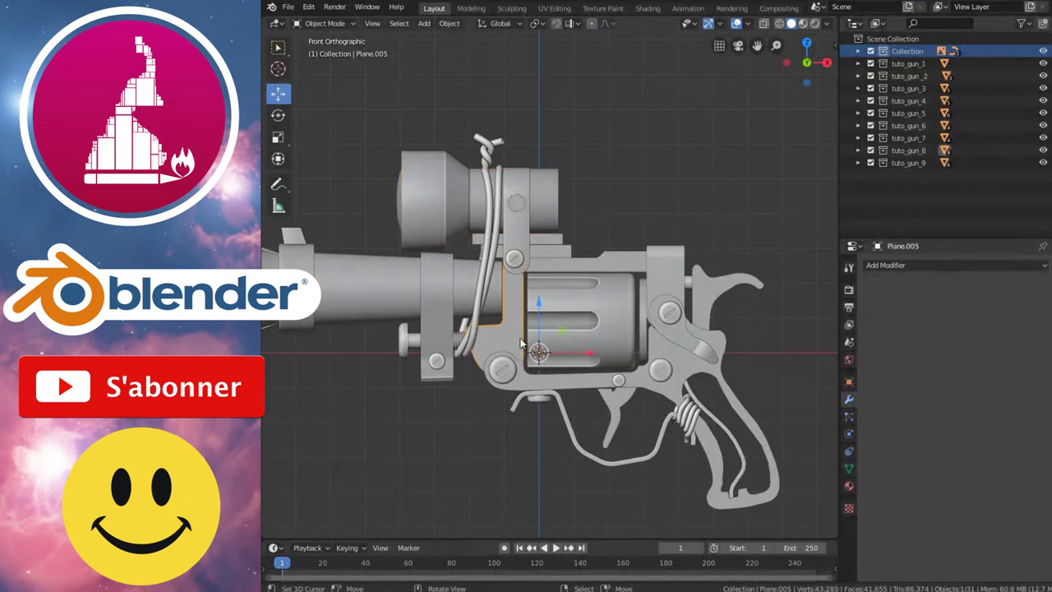
click(679, 376)
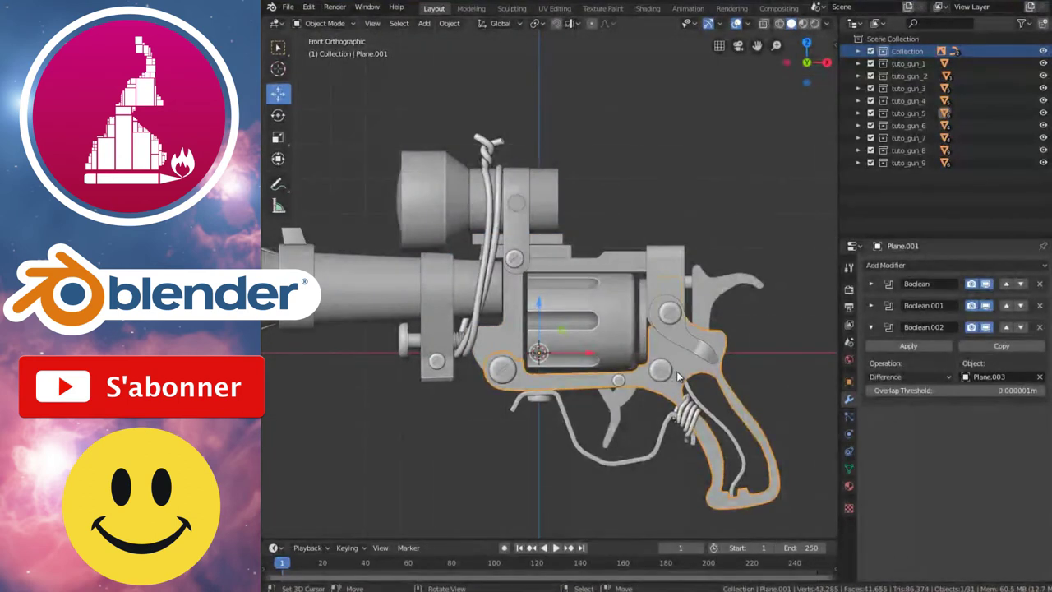
key(KP_Divide)
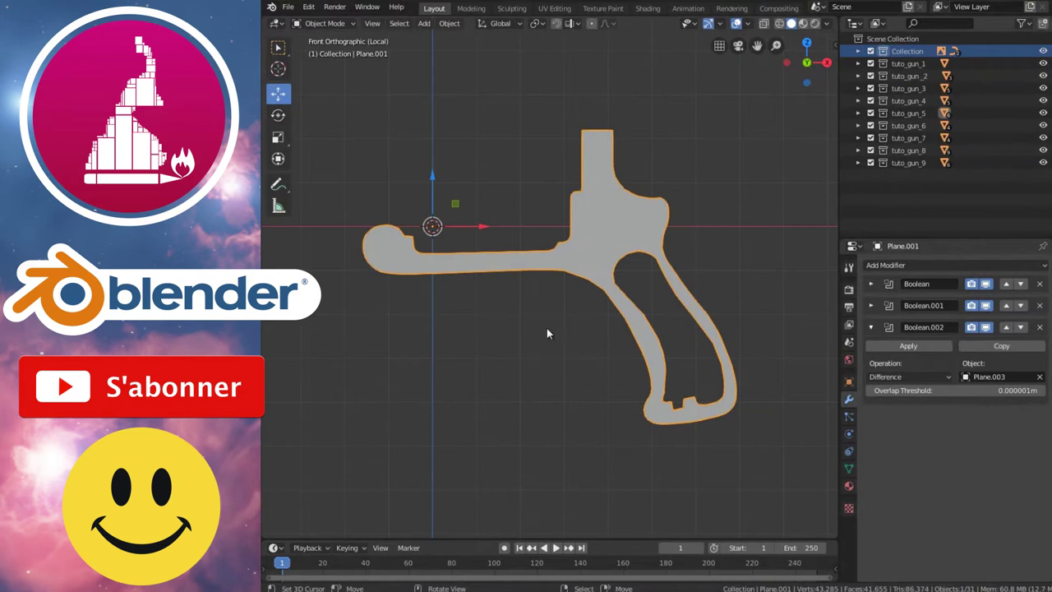
key(KP_Decimal)
middle_drag(658, 309, 567, 333)
Step: In Edit Mode face select, mark the grip's large front face outline as seams
key(Tab)
key(ctrl+Tab)
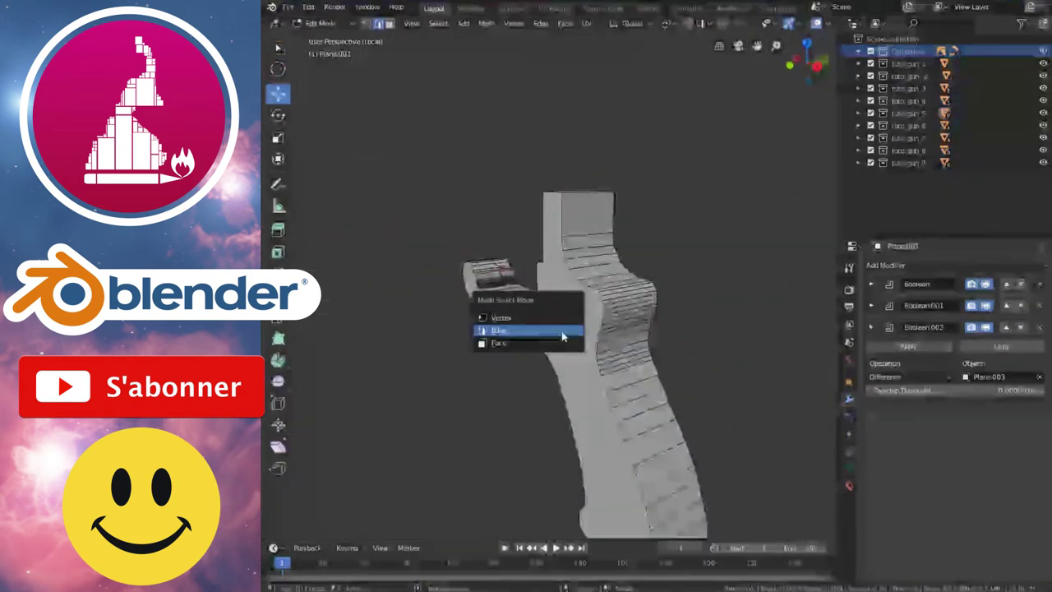
click(553, 342)
click(573, 333)
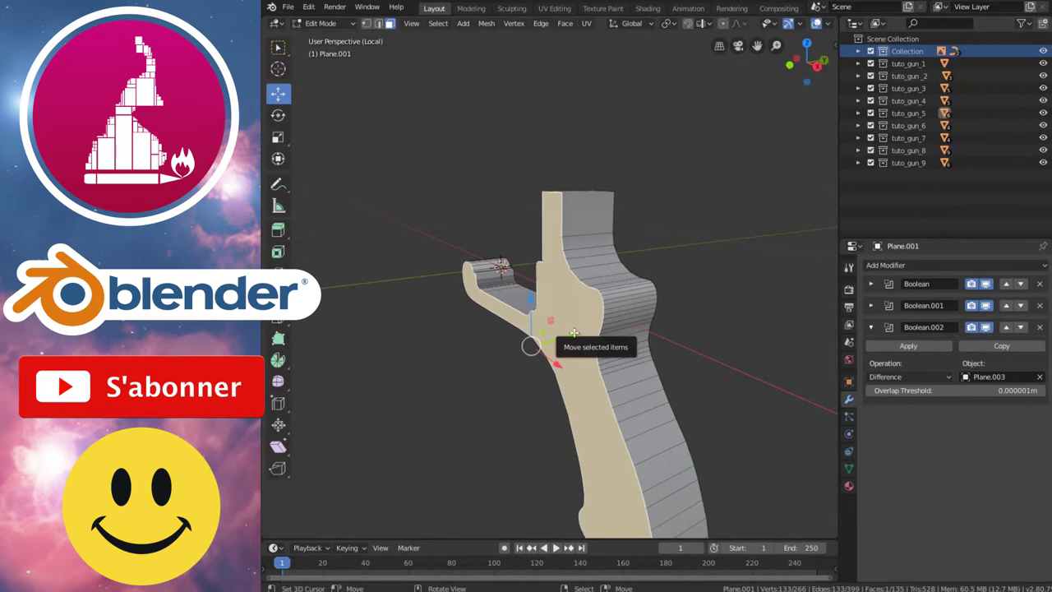
mouse_move(574, 332)
middle_down()
mouse_move(664, 328)
mouse_move(599, 316)
middle_up()
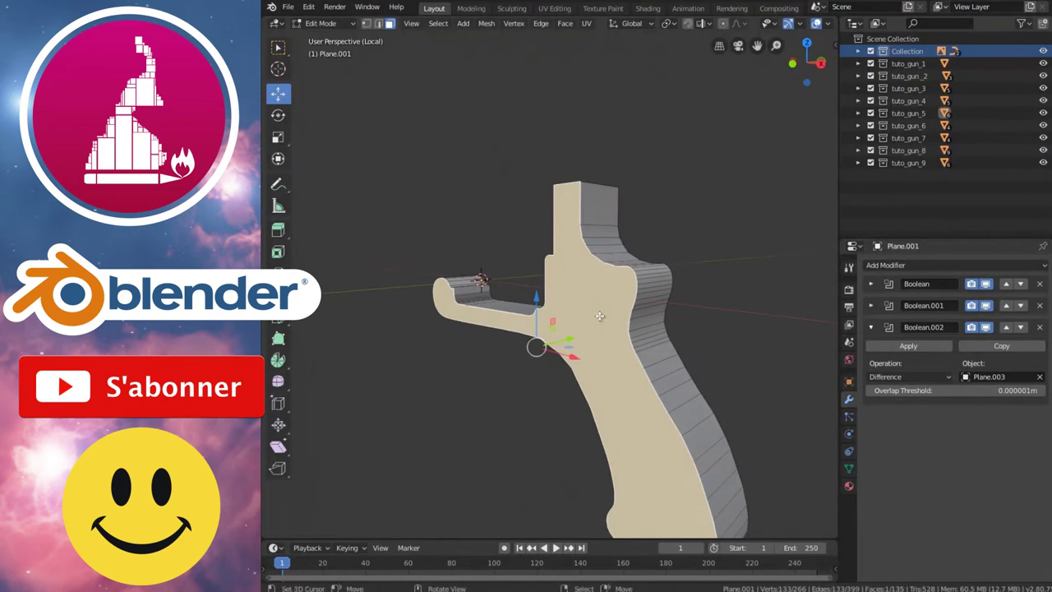
key(ctrl+e)
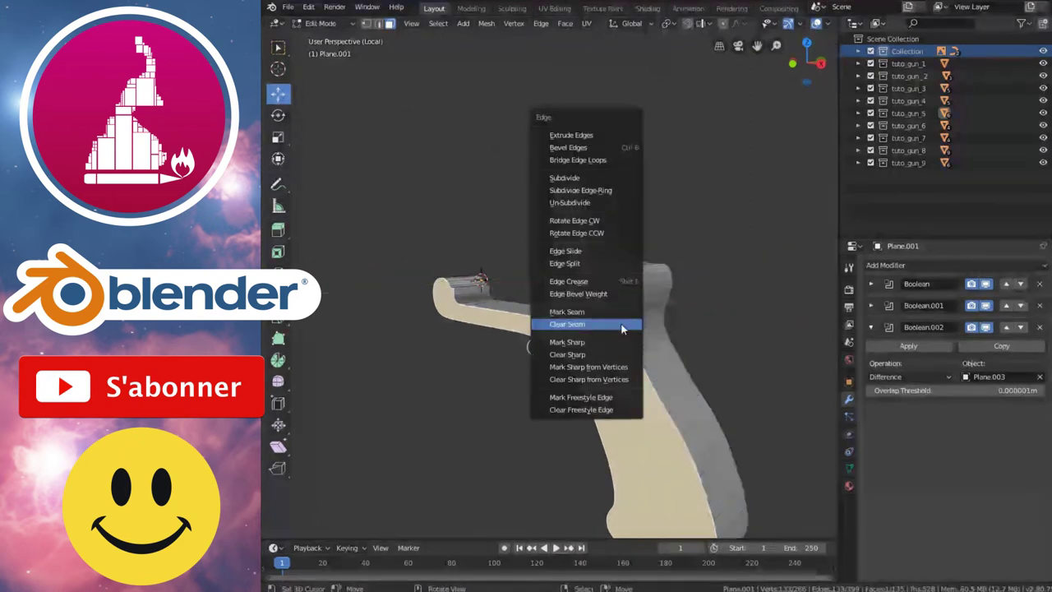
click(582, 317)
Step: Mark seams around the back face and top face outlines of the grip
middle_drag(582, 318, 487, 346)
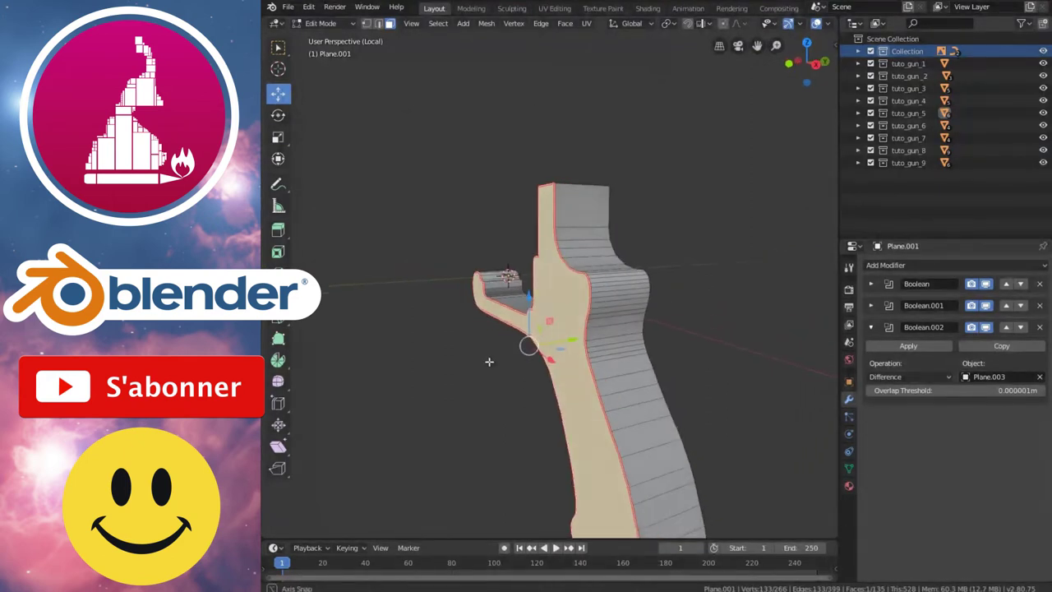
key(ctrl+e)
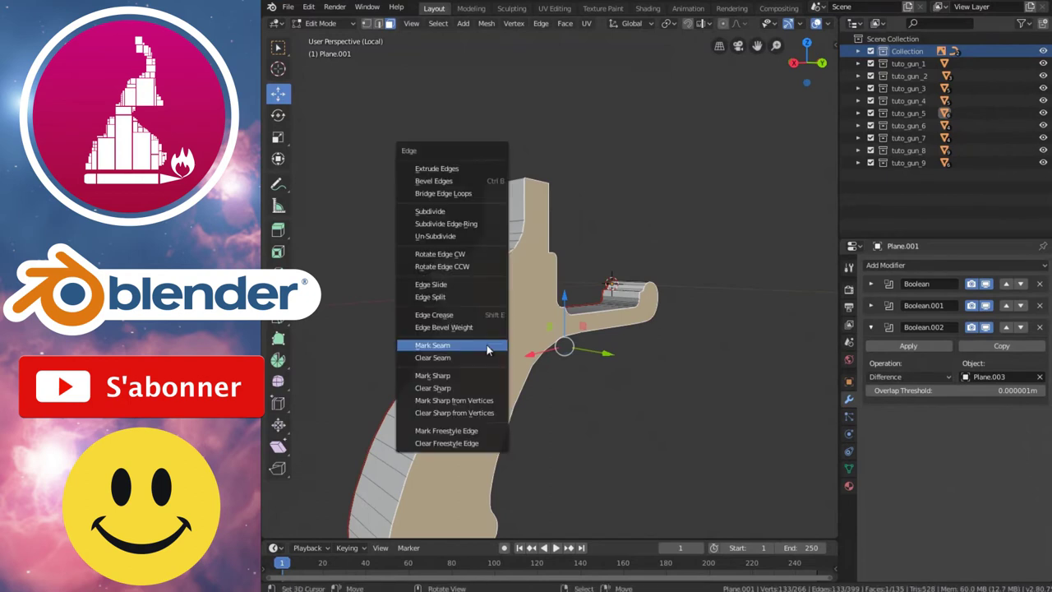
click(437, 346)
middle_drag(437, 349, 457, 313)
click(511, 221)
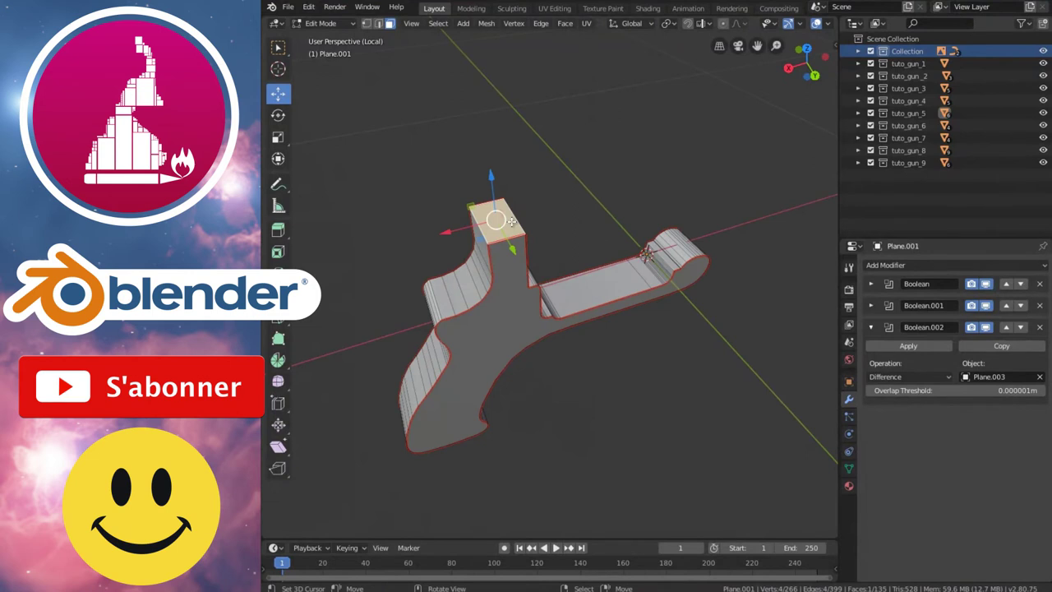
key(ctrl+e)
click(512, 221)
Step: Turn the grip to its other side and deselect everything
middle_drag(518, 230, 641, 282)
scroll(641, 282, up, 2)
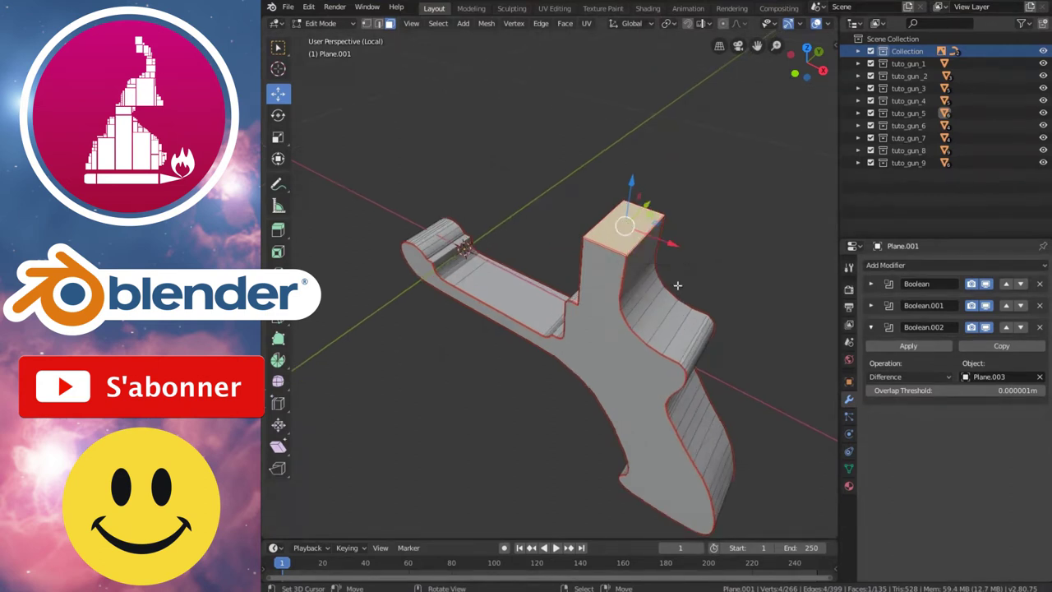
middle_drag(650, 344, 606, 334)
mouse_move(535, 364)
middle_down()
mouse_move(517, 353)
mouse_move(476, 365)
middle_up()
click(519, 362)
key(alt+a)
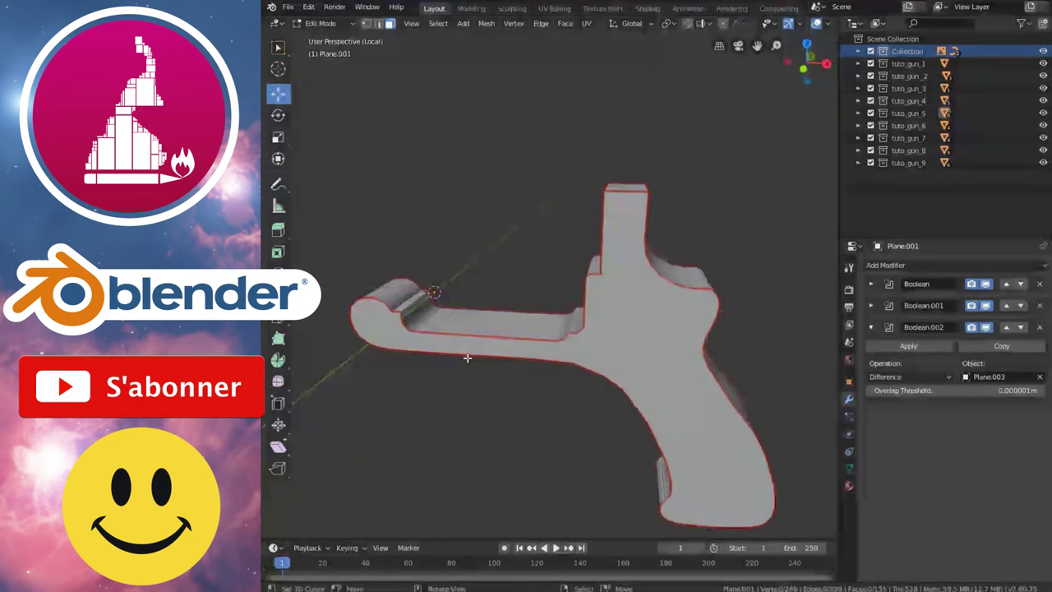
scroll(470, 357, up, 2)
scroll(473, 345, up, 3)
Step: Switch to edge select and mark the remaining grip edges as seams
key(ctrl+Tab)
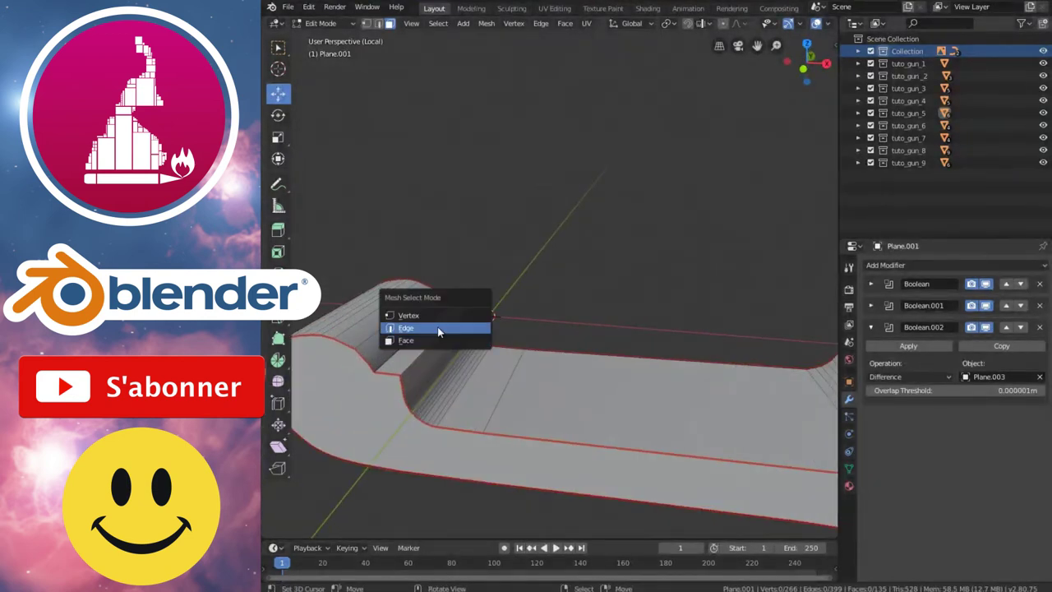
click(438, 326)
key(ctrl+e)
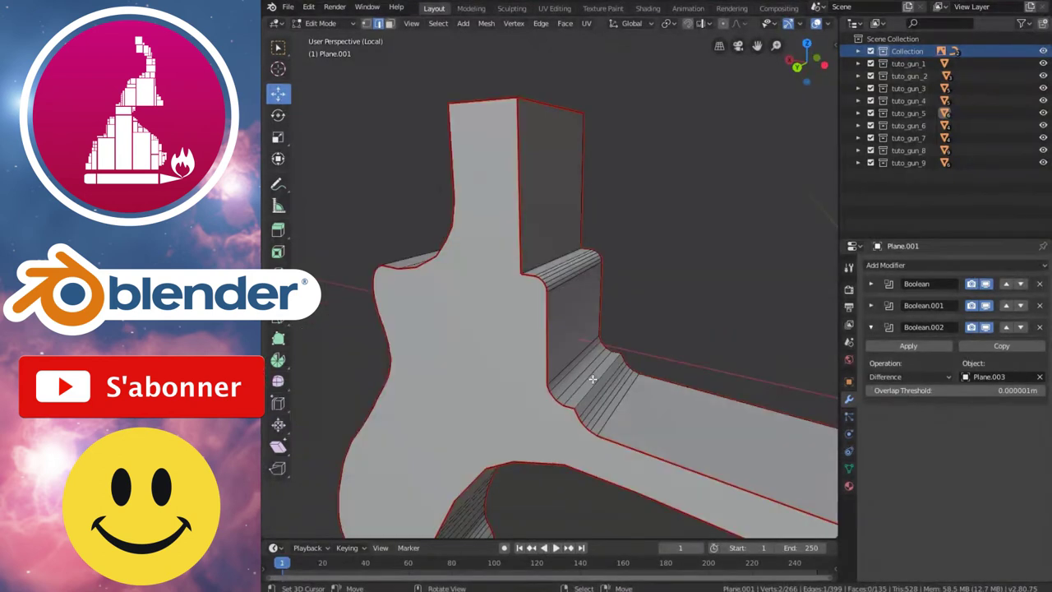
key(ctrl+e)
click(583, 385)
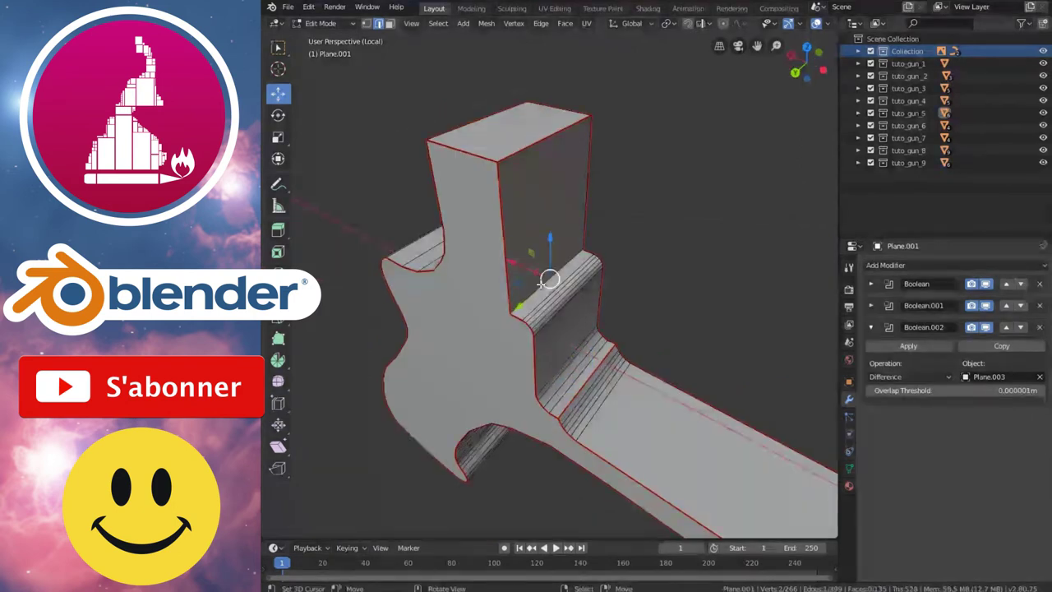
key(ctrl+e)
click(534, 287)
middle_drag(535, 286, 567, 358)
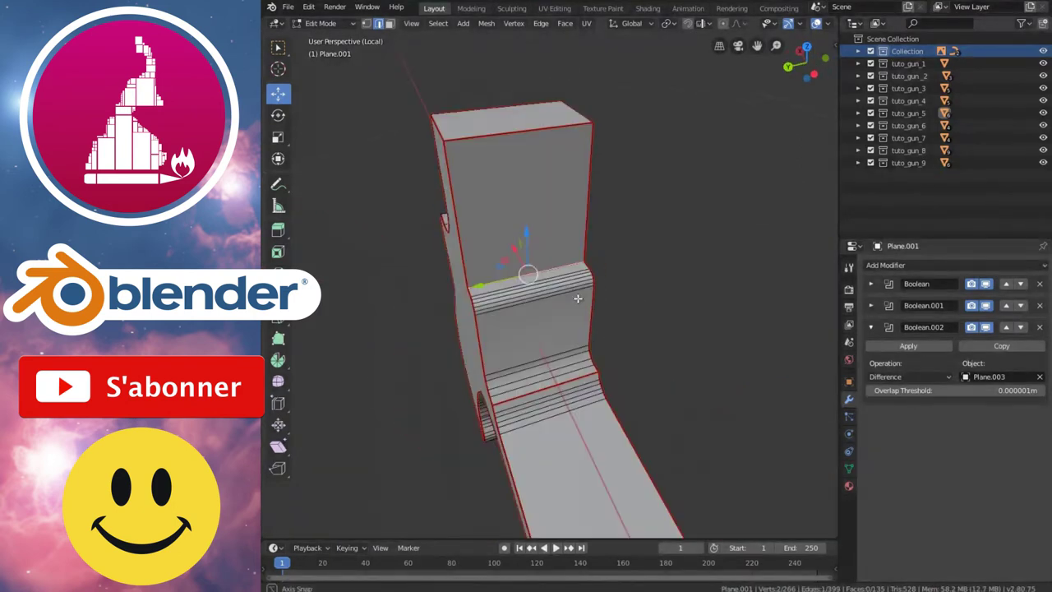
Step: UV-unwrap the whole grip frame and assign it the 'test' material
key(a)
key(u)
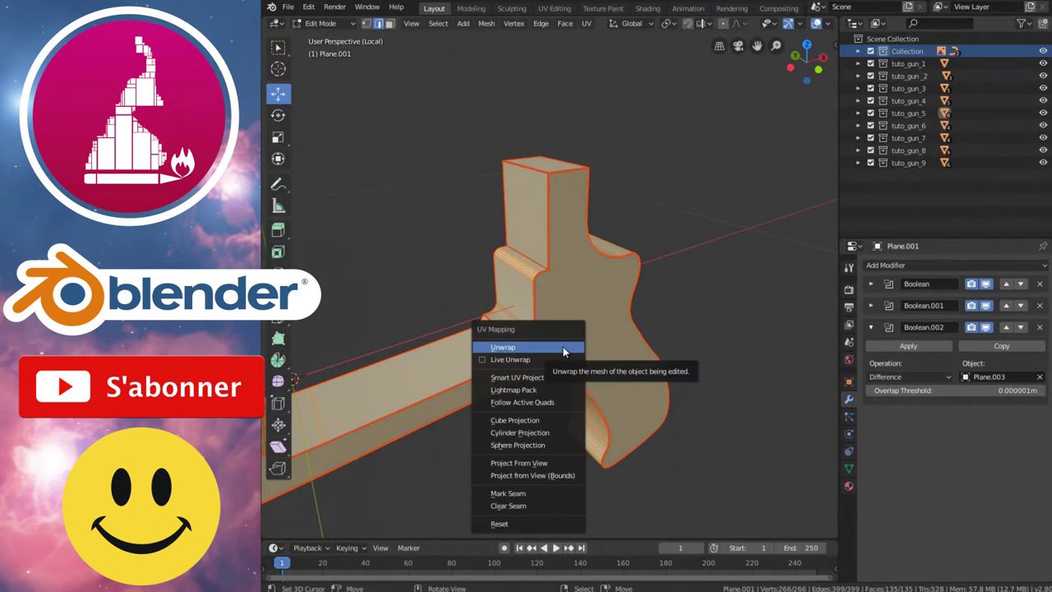
click(564, 347)
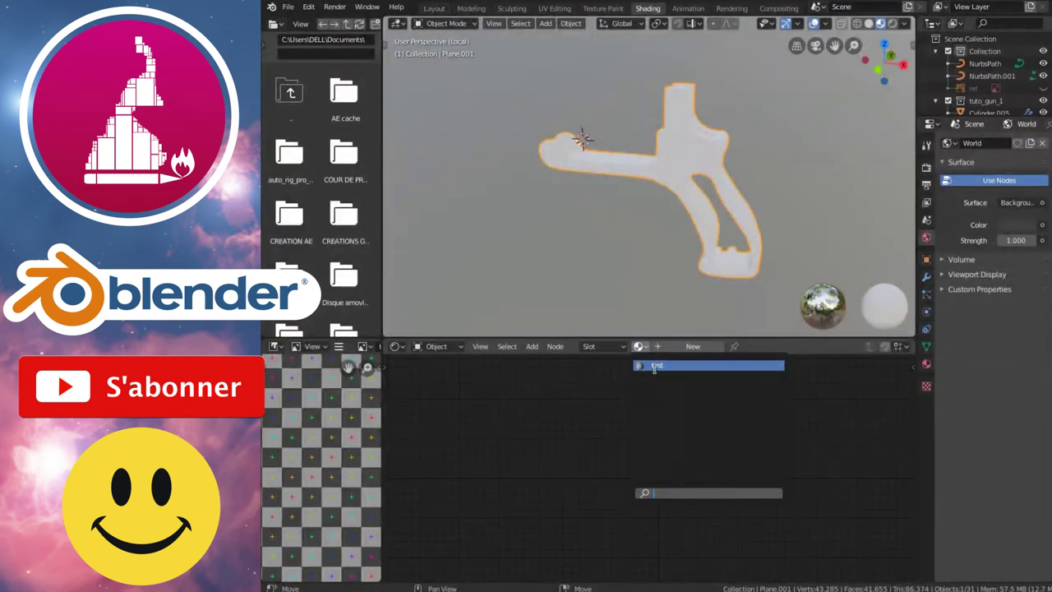
click(654, 367)
middle_drag(592, 148, 537, 116)
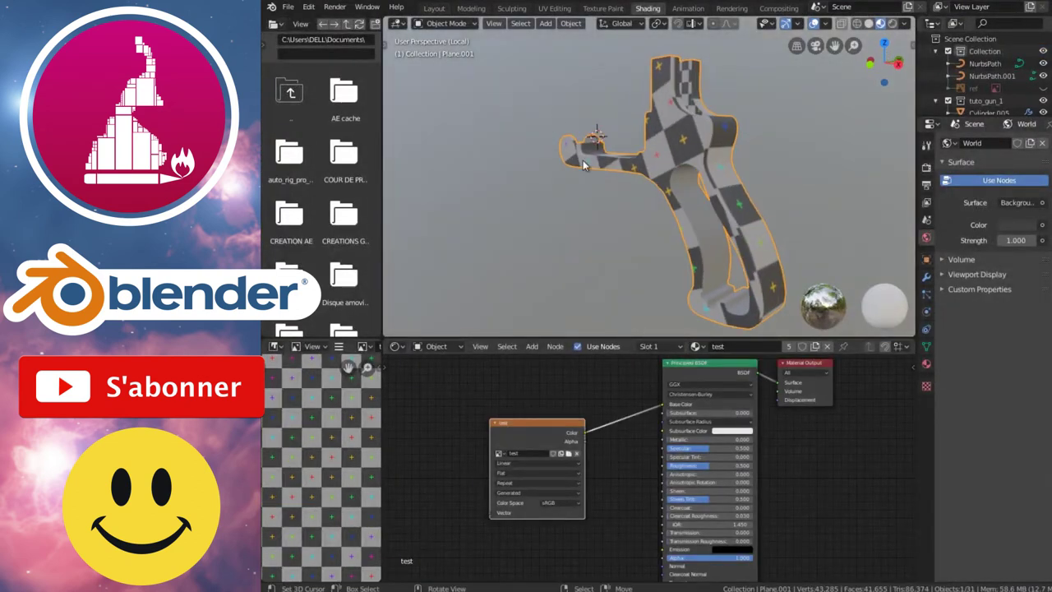
middle_drag(757, 151, 674, 190)
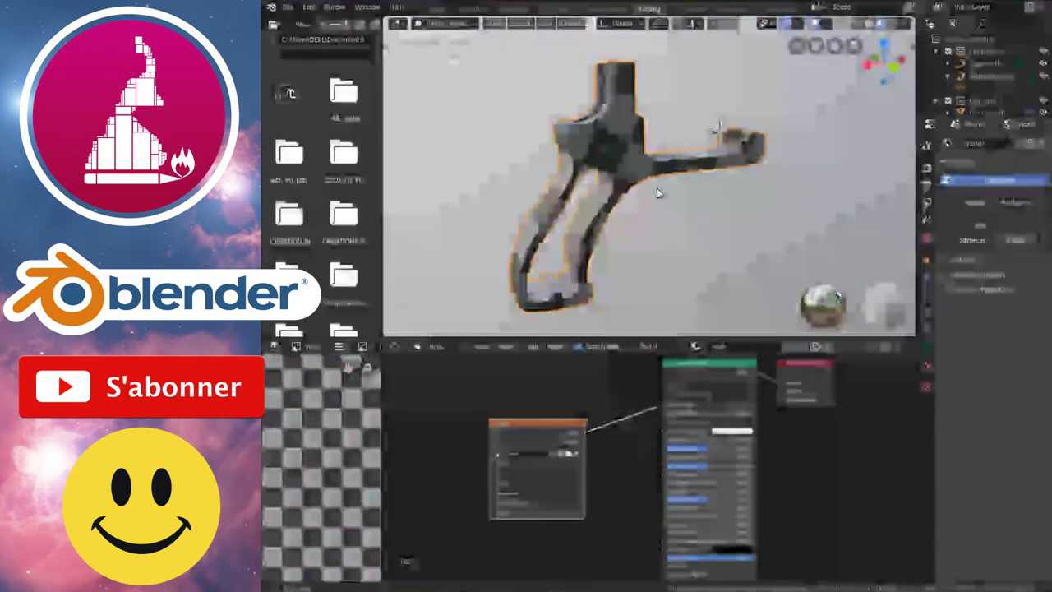
Step: Rearrange the node graph, moving the Image Texture node left to make room
scroll(626, 459, down, 2)
middle_drag(626, 458, 763, 425)
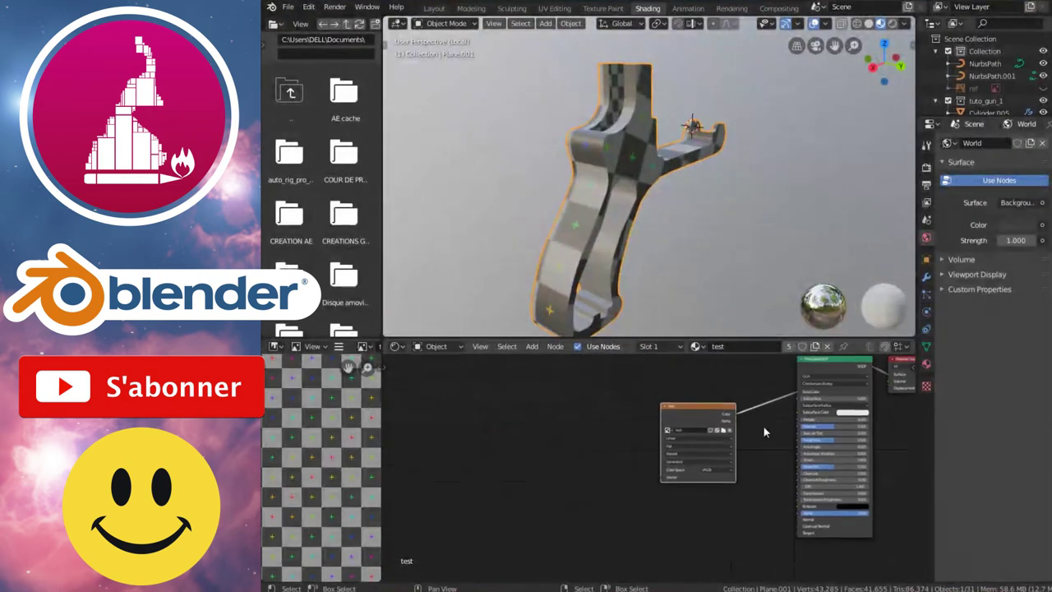
drag(703, 403, 642, 418)
middle_drag(567, 265, 608, 264)
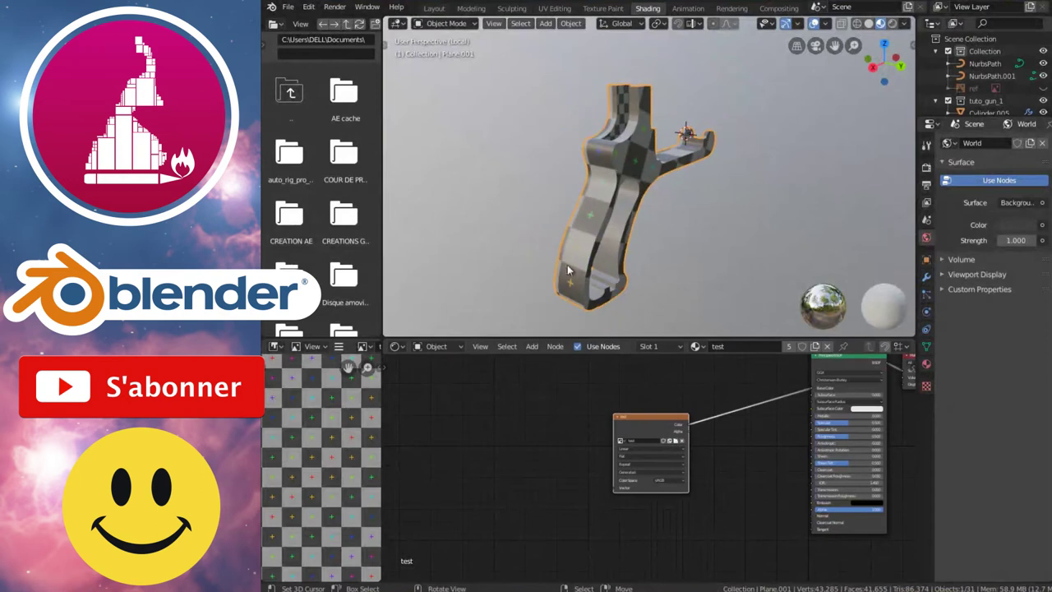
drag(653, 423, 639, 418)
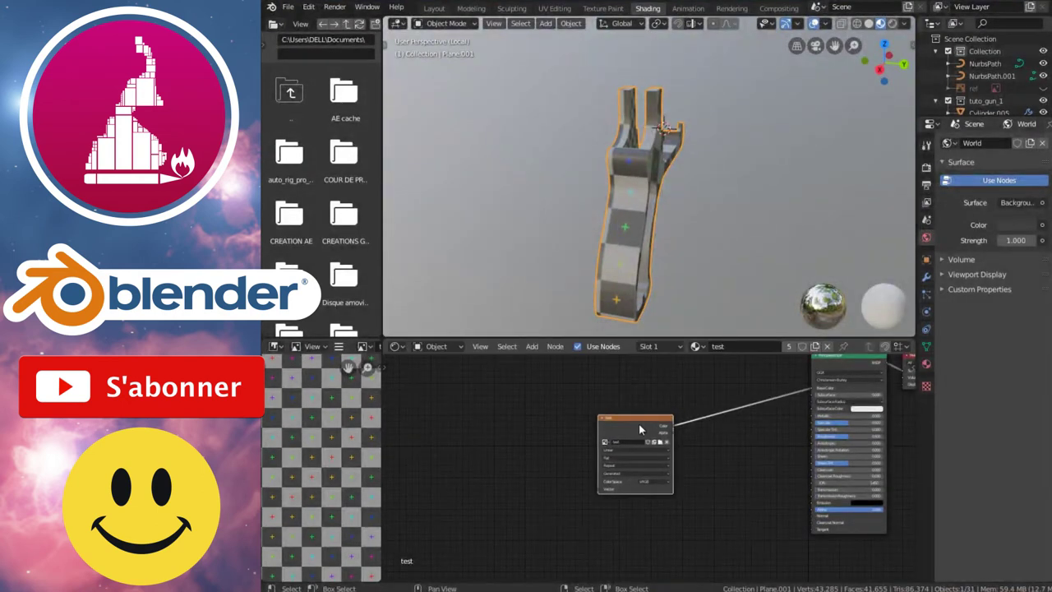
scroll(572, 449, down, 2)
middle_drag(572, 448, 604, 441)
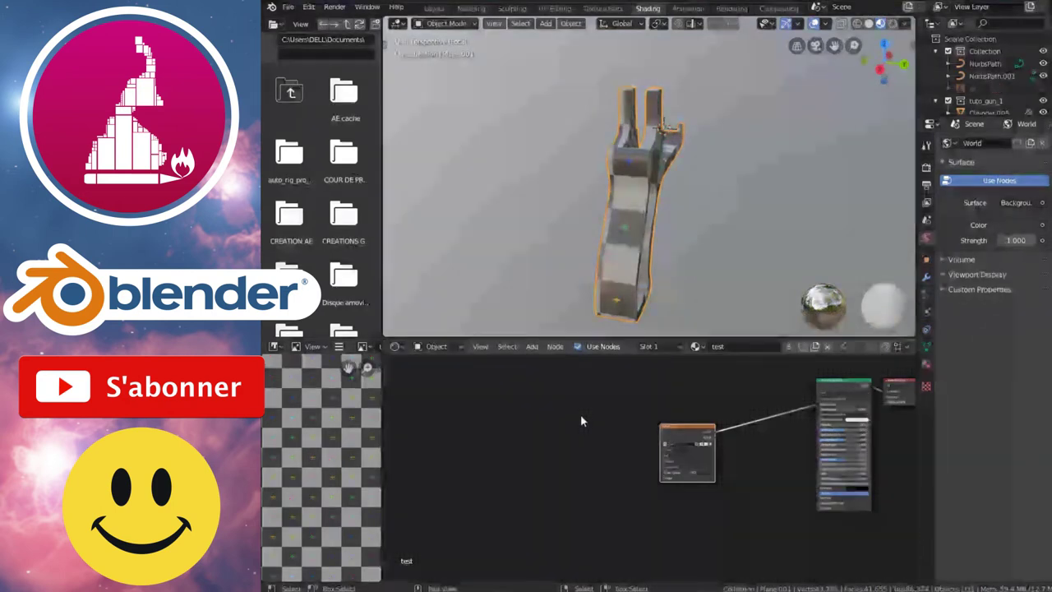
Step: Add a Texture Coordinate node left of the Image Texture node
click(532, 346)
mouse_move(549, 379)
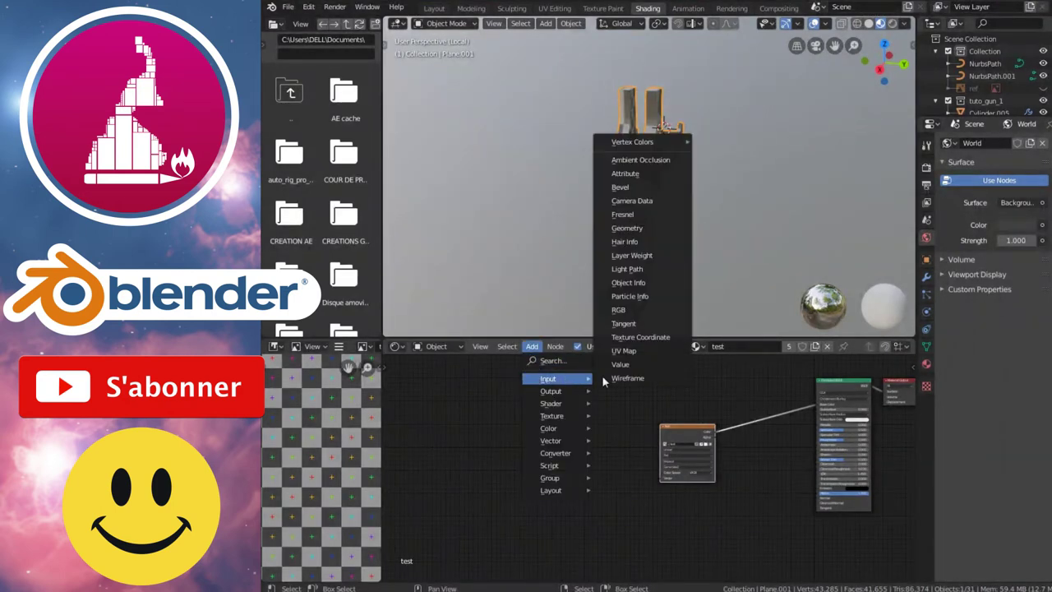
click(641, 337)
click(476, 419)
click(532, 346)
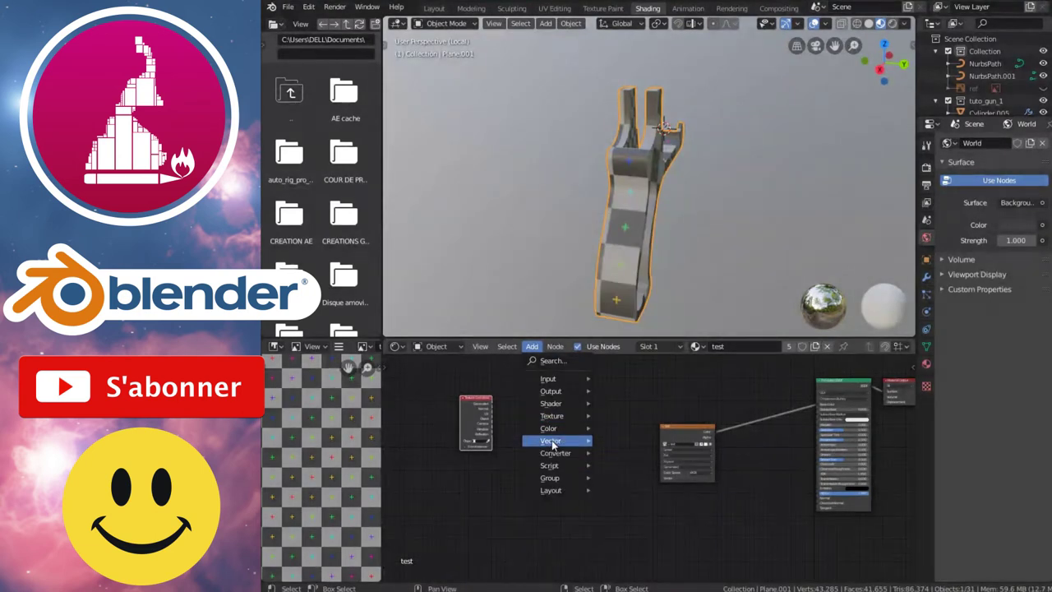
Step: Add a Mapping node and link Texture Coordinate UV through it to the Image Texture Vector
mouse_move(551, 440)
click(623, 467)
click(576, 436)
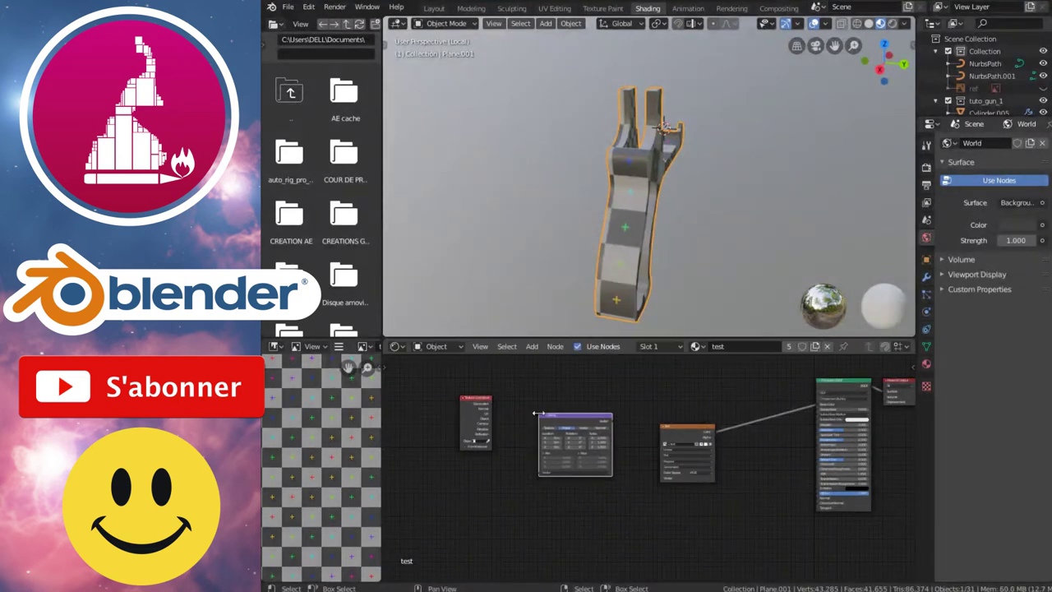
scroll(453, 397, up, 2)
scroll(420, 379, up, 3)
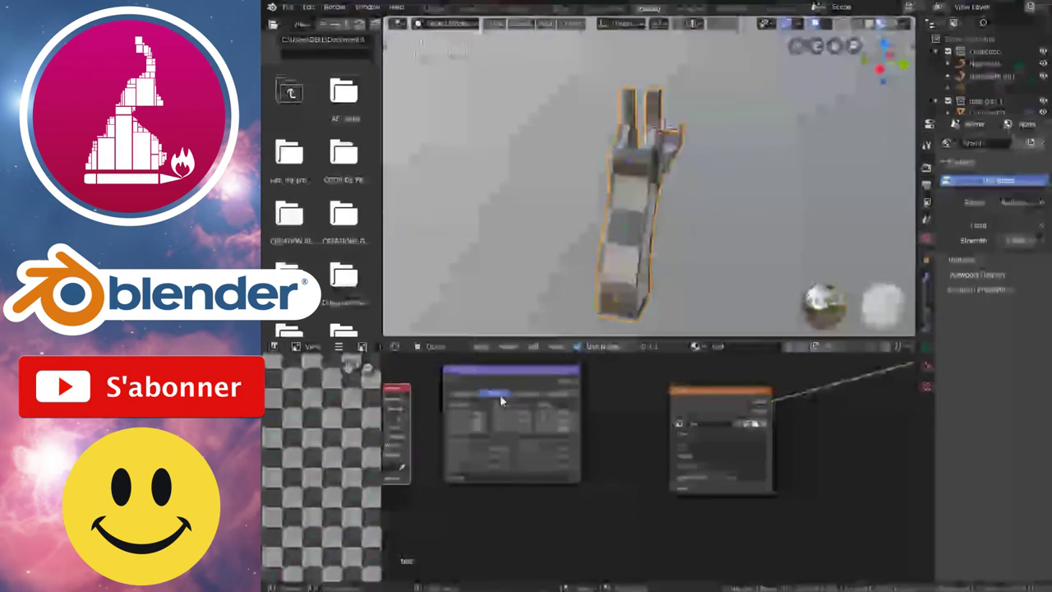
middle_drag(441, 375, 463, 405)
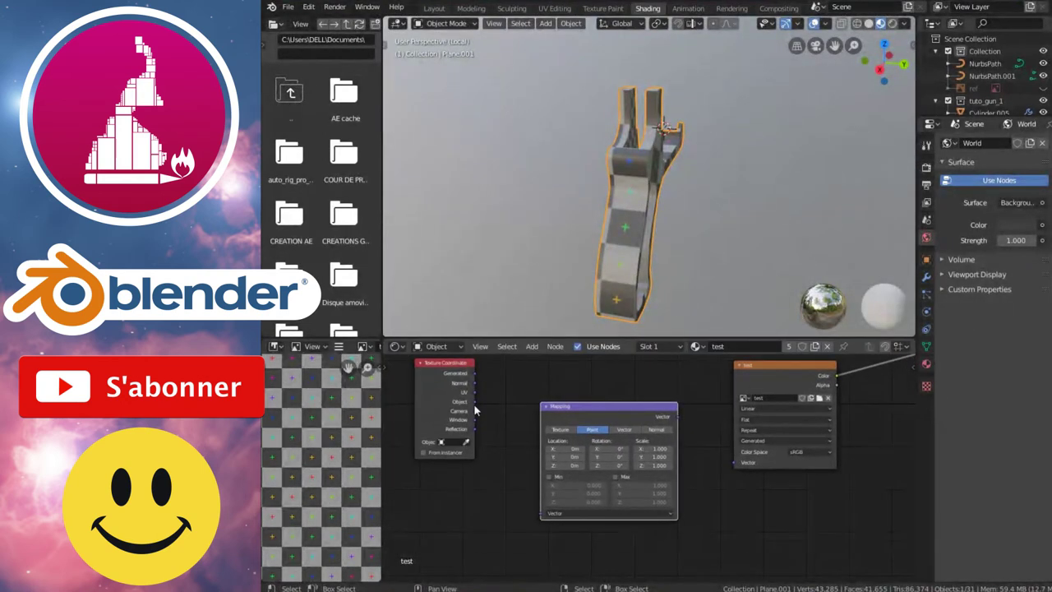
drag(474, 393, 542, 514)
drag(594, 457, 651, 501)
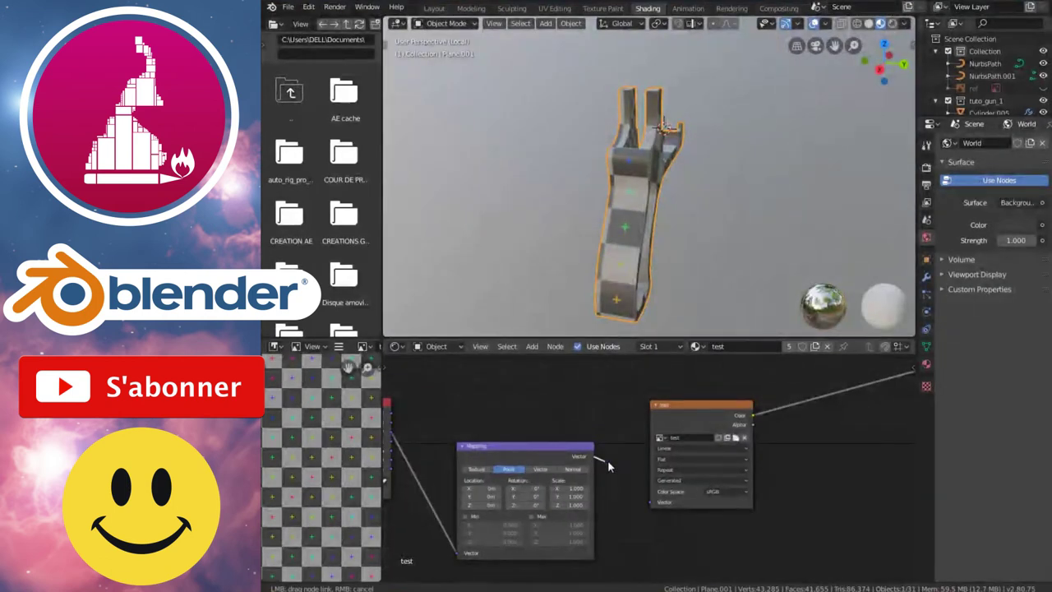
Step: Set the Mapping node's Scale X and Y to 5
scroll(658, 443, up, 3)
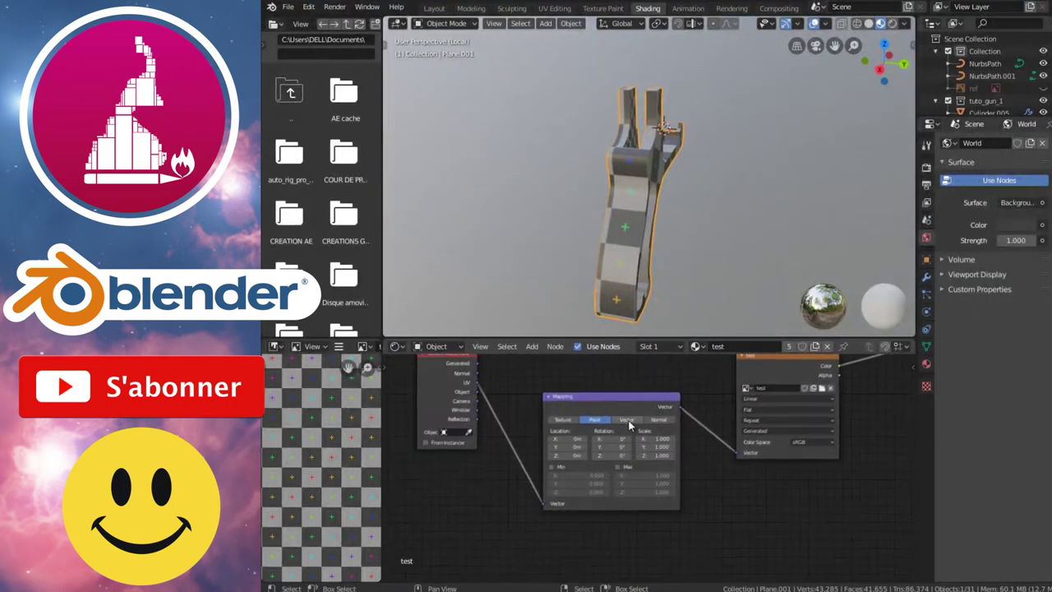
click(656, 428)
text(5)
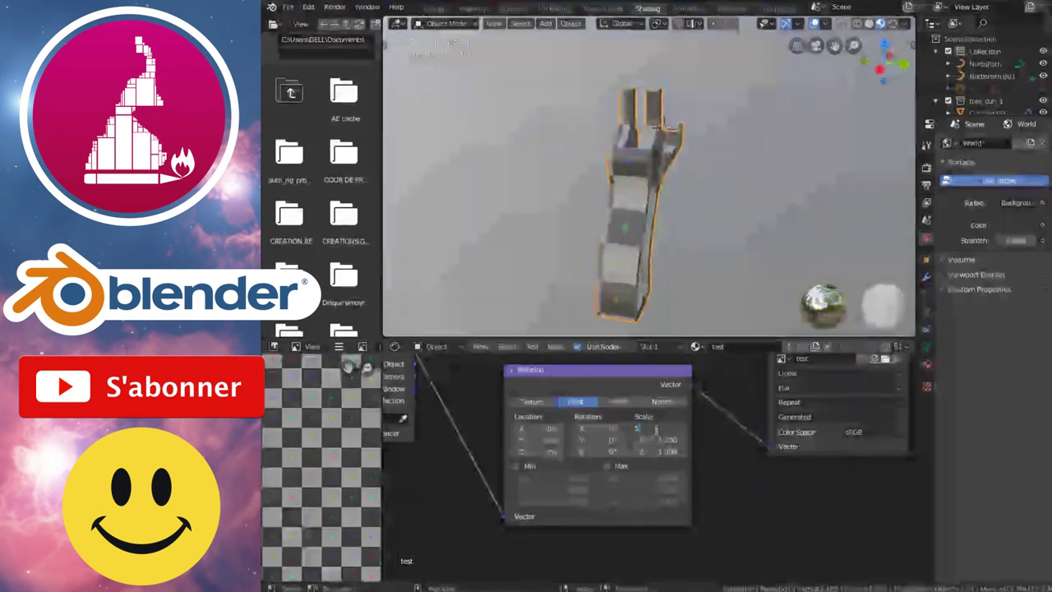
key(Tab)
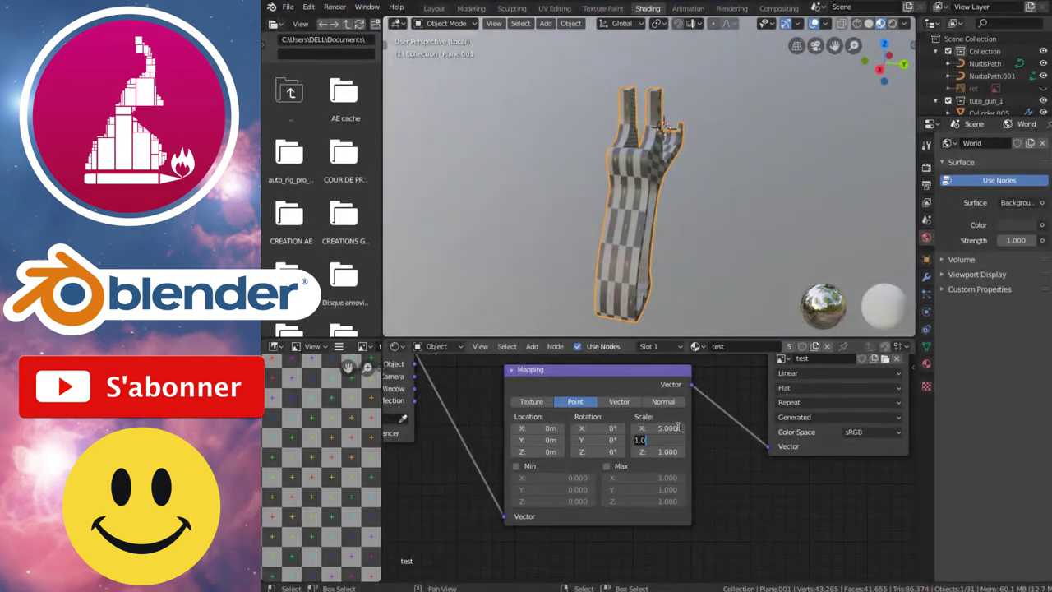
text(5)
key(Return)
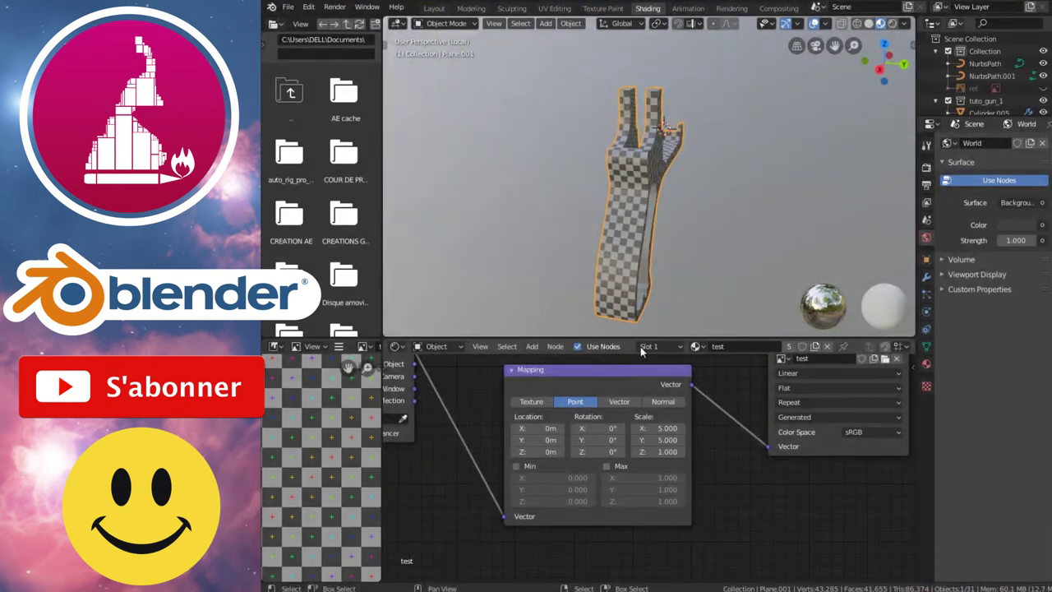
Step: Orbit around the frame to check the denser checker for seams and stretching
middle_drag(650, 313, 740, 247)
scroll(751, 253, up, 5)
mouse_move(731, 120)
middle_down()
mouse_move(792, 141)
mouse_move(655, 163)
mouse_move(706, 166)
middle_up()
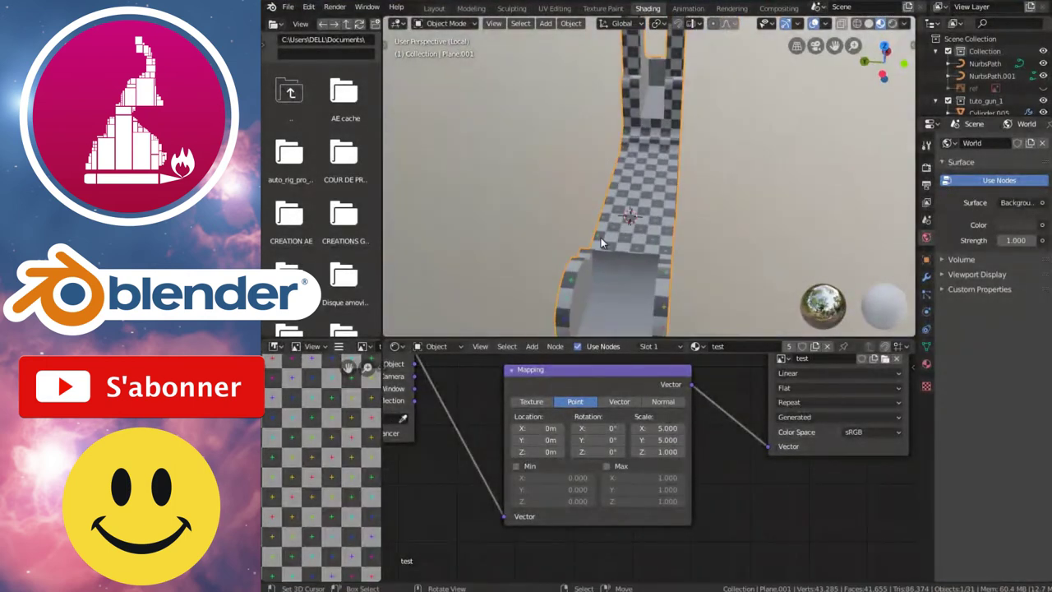
middle_drag(643, 196, 643, 185)
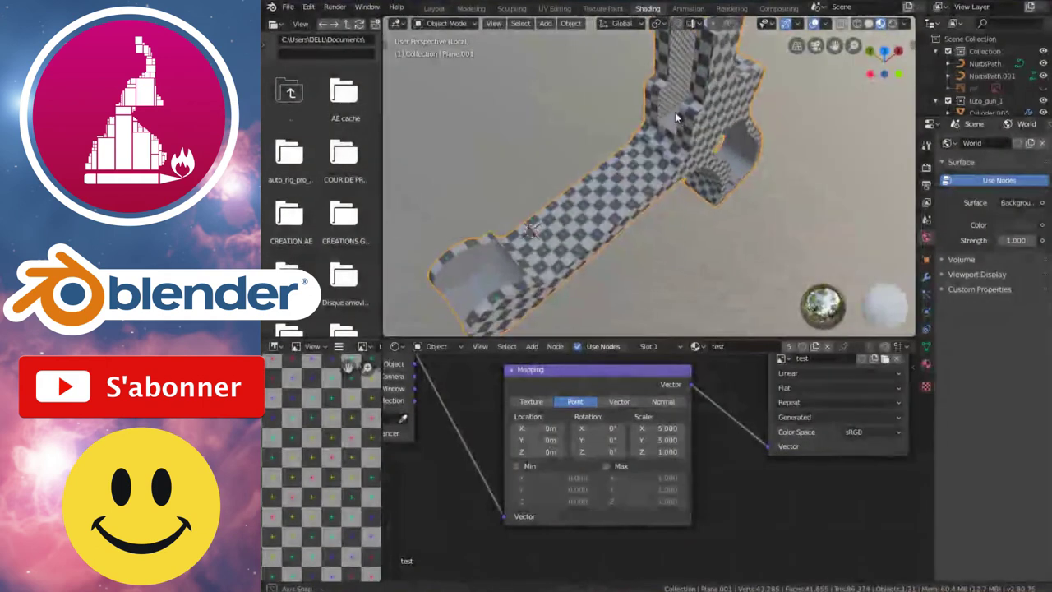
mouse_move(675, 112)
middle_down()
mouse_move(599, 79)
mouse_move(631, 139)
mouse_move(559, 129)
mouse_move(595, 89)
mouse_move(562, 65)
middle_up()
mouse_move(605, 128)
middle_down()
mouse_move(590, 180)
mouse_move(571, 169)
middle_up()
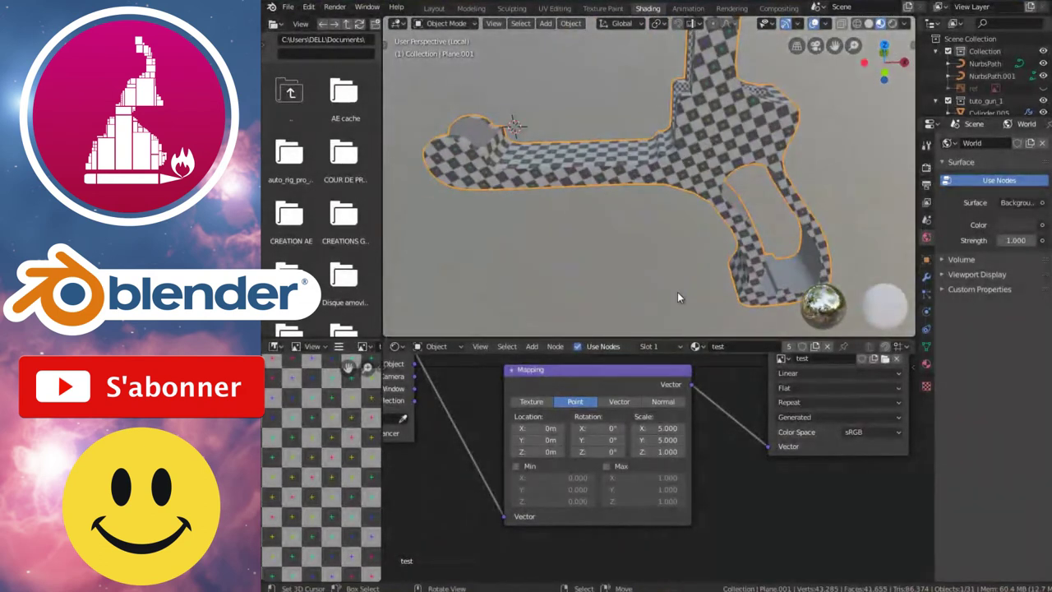
mouse_move(731, 208)
middle_down()
mouse_move(663, 182)
mouse_move(723, 209)
mouse_move(671, 184)
mouse_move(648, 194)
mouse_move(718, 233)
middle_up()
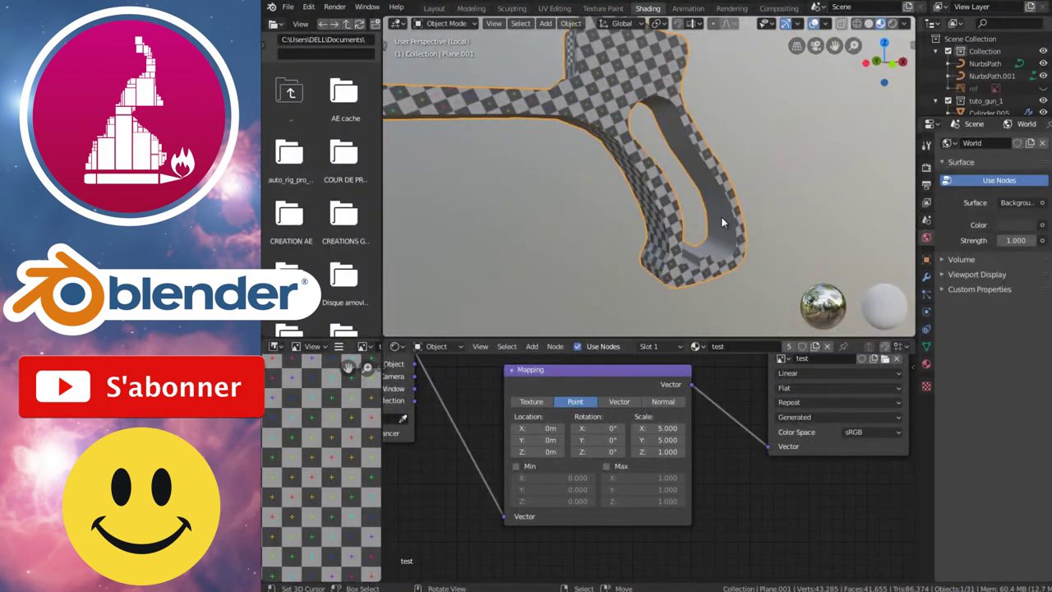
Step: Back in Layout, collapse the Boolean.002 modifier and exit local view to show the whole revolver
click(434, 8)
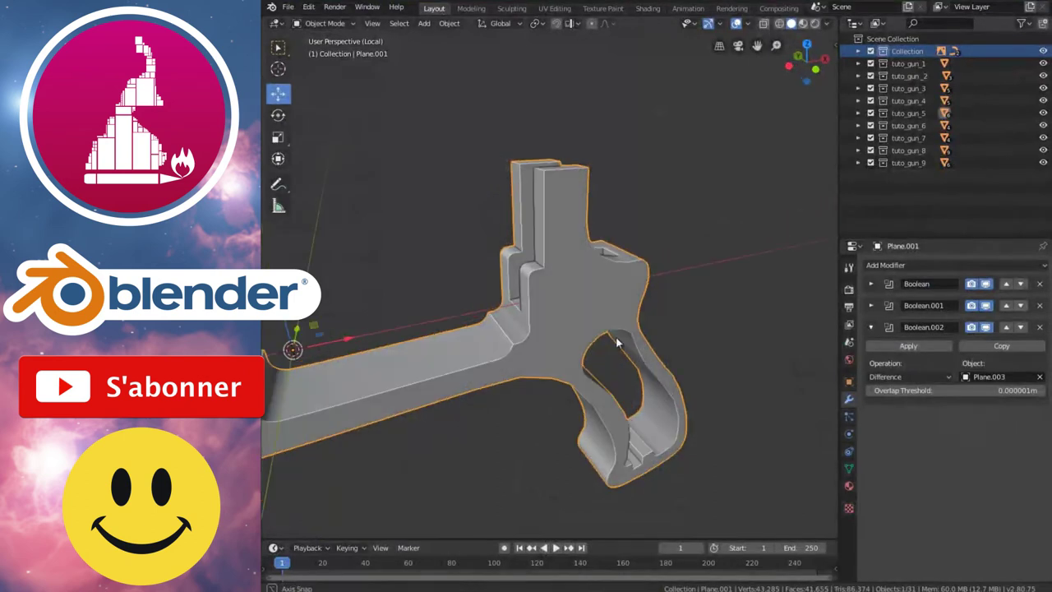
middle_drag(601, 313, 590, 281)
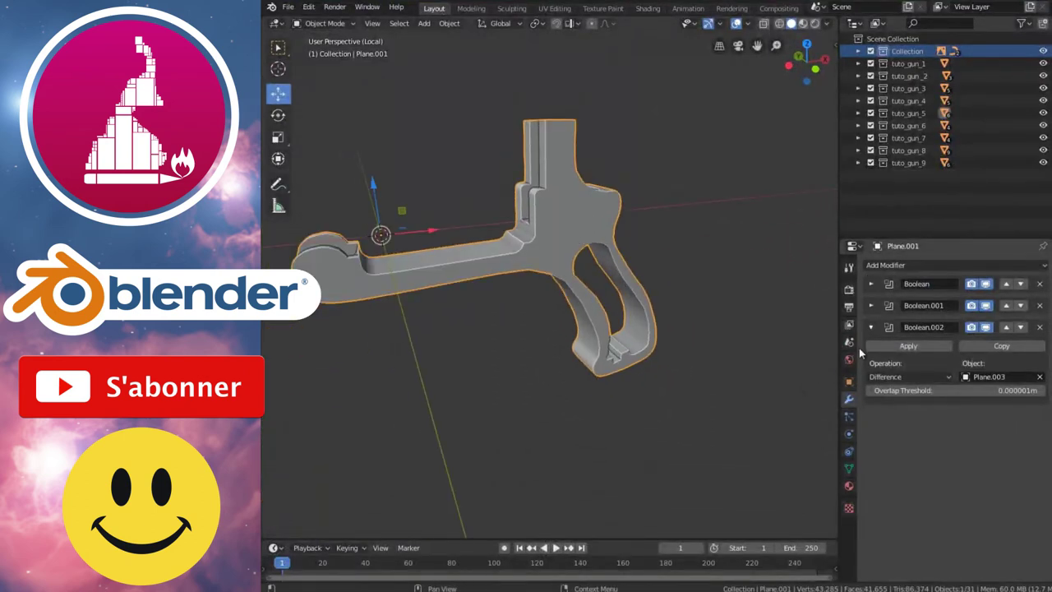
click(871, 328)
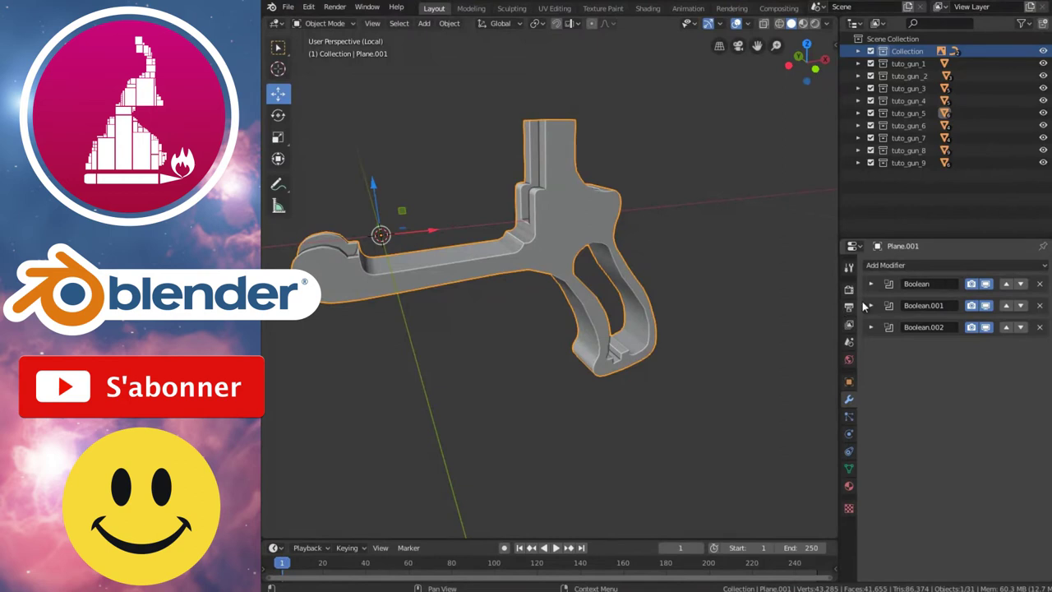
mouse_move(567, 314)
middle_down()
mouse_move(573, 321)
mouse_move(547, 312)
middle_up()
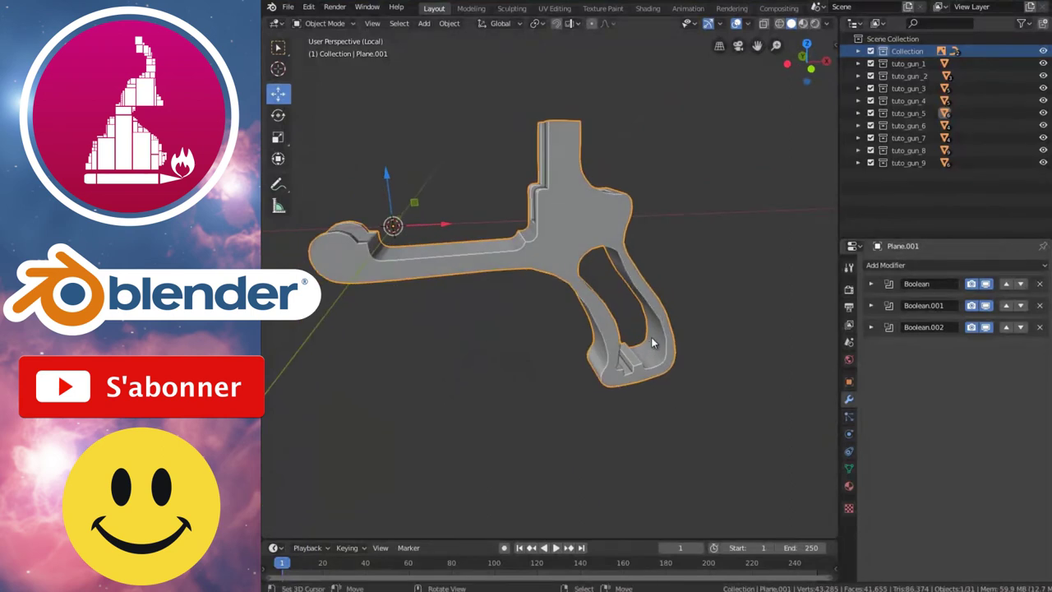
middle_drag(649, 345, 647, 323)
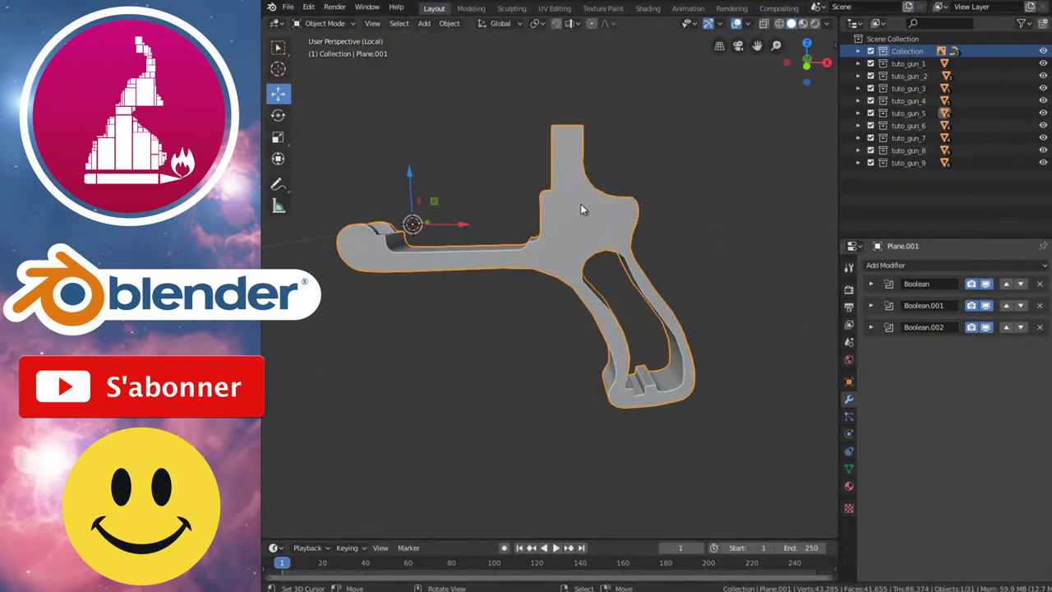
middle_drag(682, 254, 521, 197)
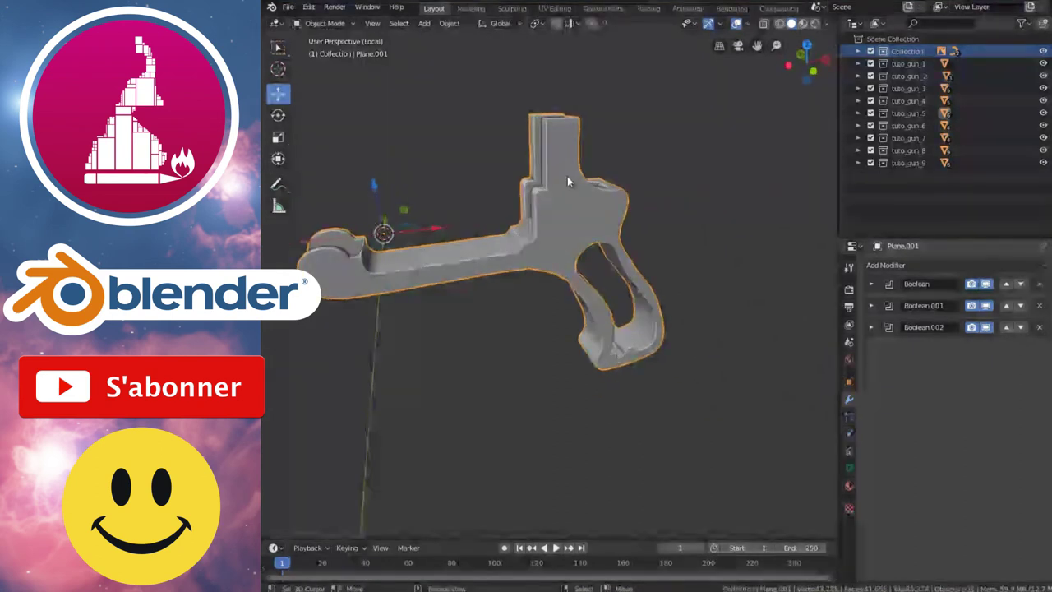
key(KP_Divide)
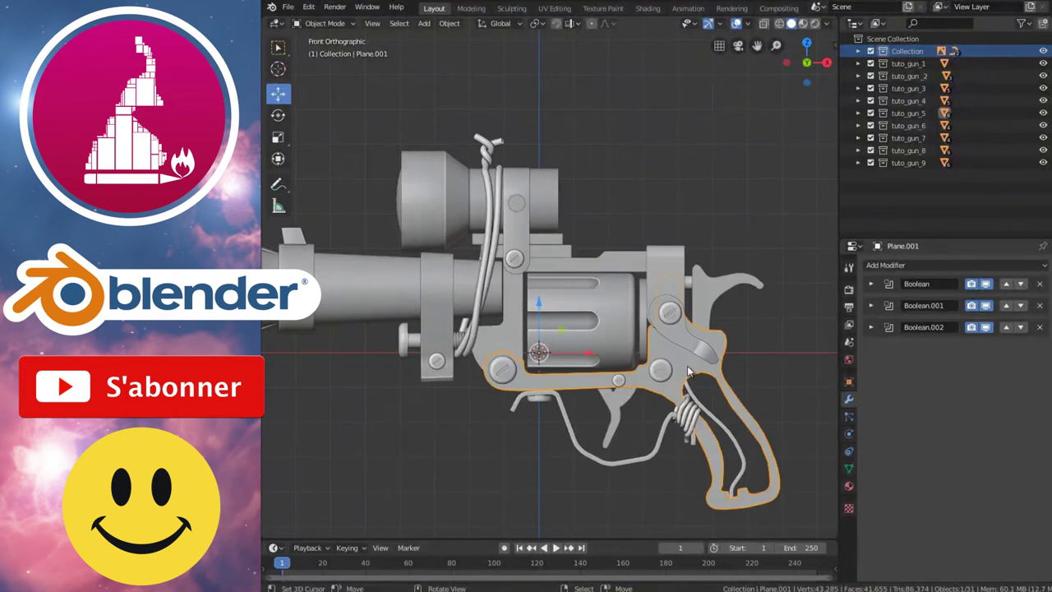
Step: Expand tuto_gun_5 in the Outliner, then select and unhide the Plane grip plate
click(607, 297)
click(688, 360)
click(906, 112)
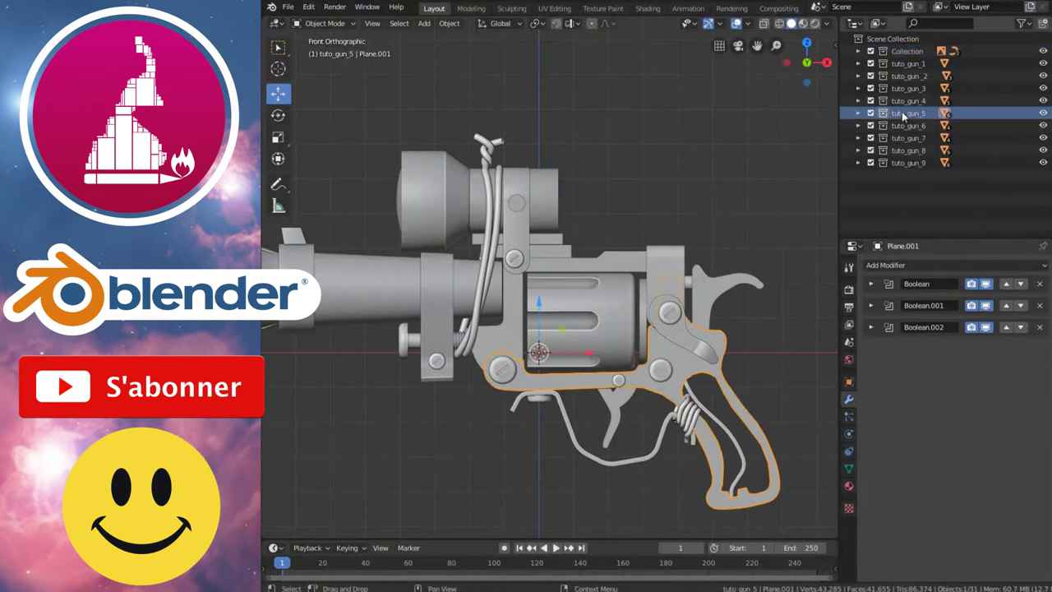
click(859, 114)
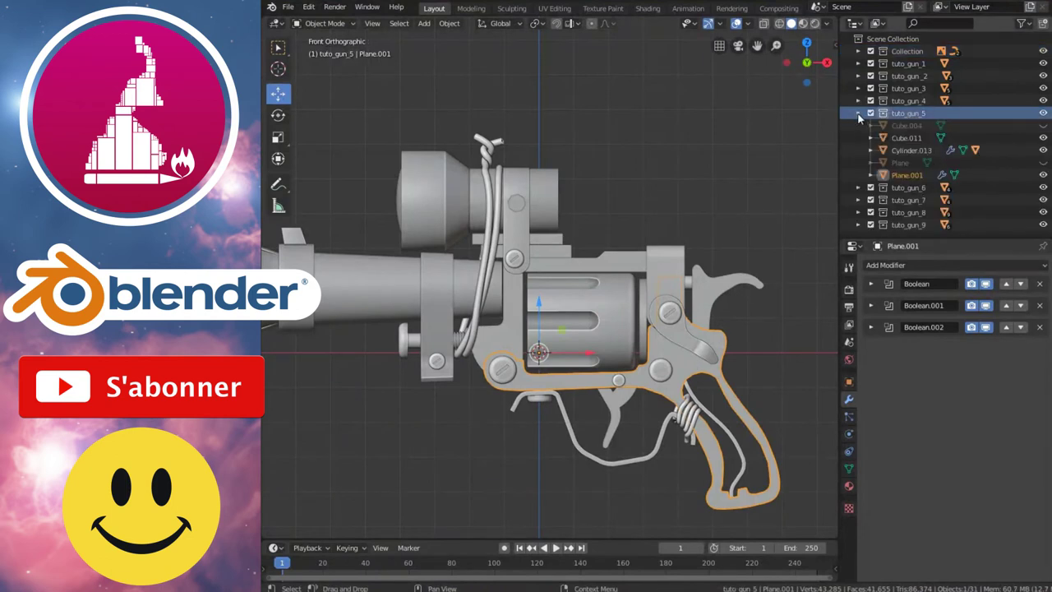
click(1043, 163)
click(1043, 163)
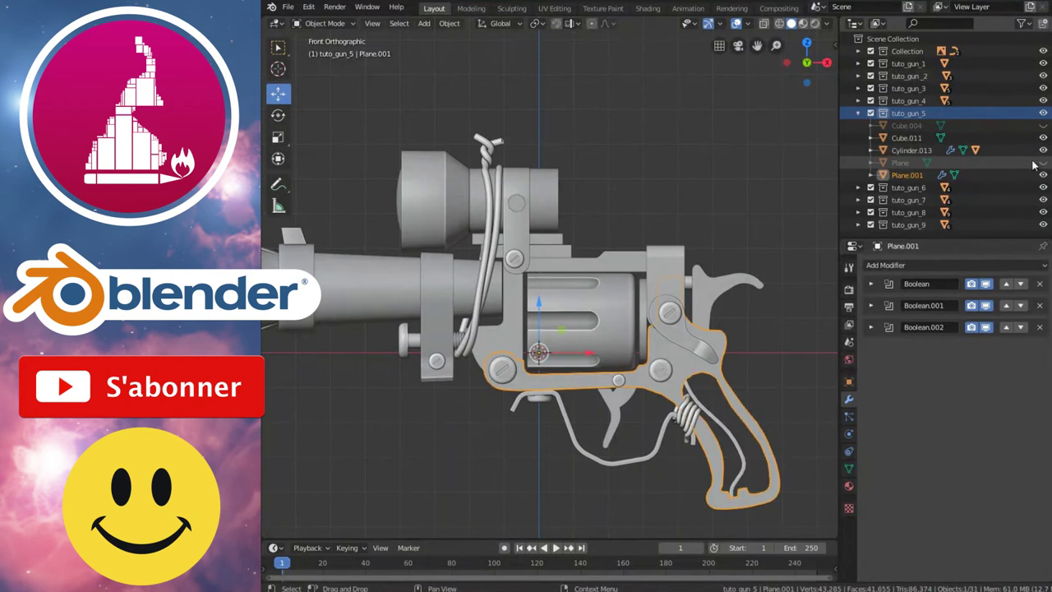
click(900, 165)
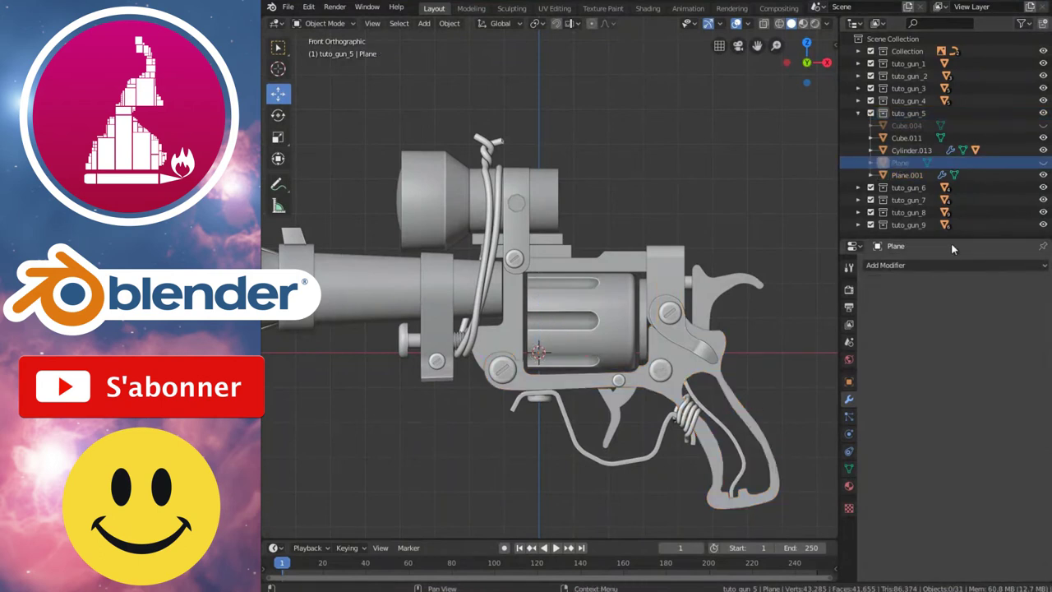
click(1044, 163)
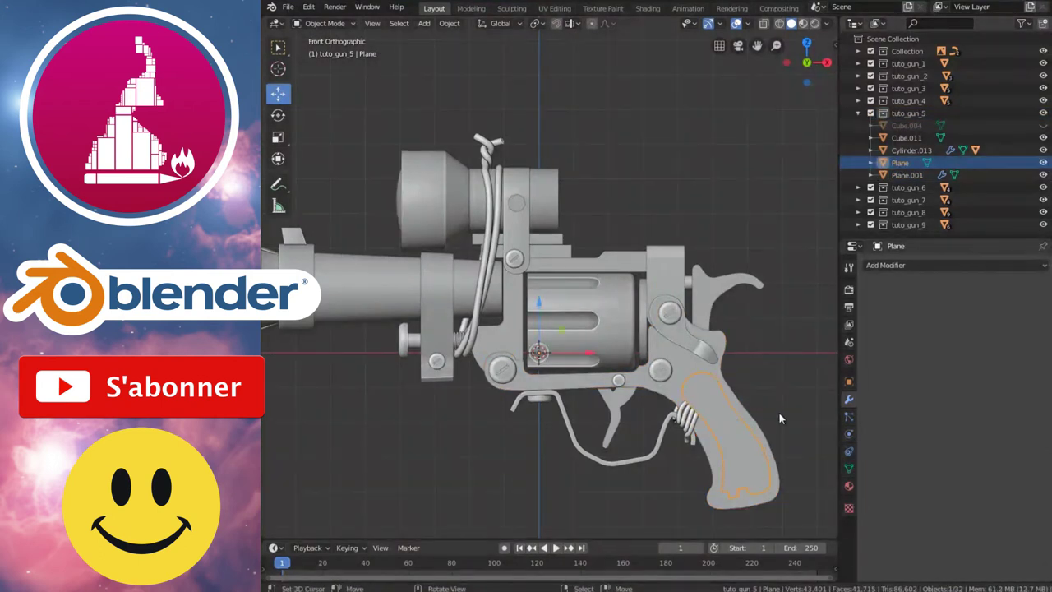
Step: Isolate the grip plate in local view and enter Edit Mode in face select mode
key(KP_Divide)
scroll(510, 299, down, 1)
mouse_move(509, 286)
middle_down()
mouse_move(554, 313)
mouse_move(570, 305)
middle_up()
key(Tab)
key(ctrl+Tab)
click(594, 279)
Step: Mark seams around the grip plate's front and back faces
click(612, 267)
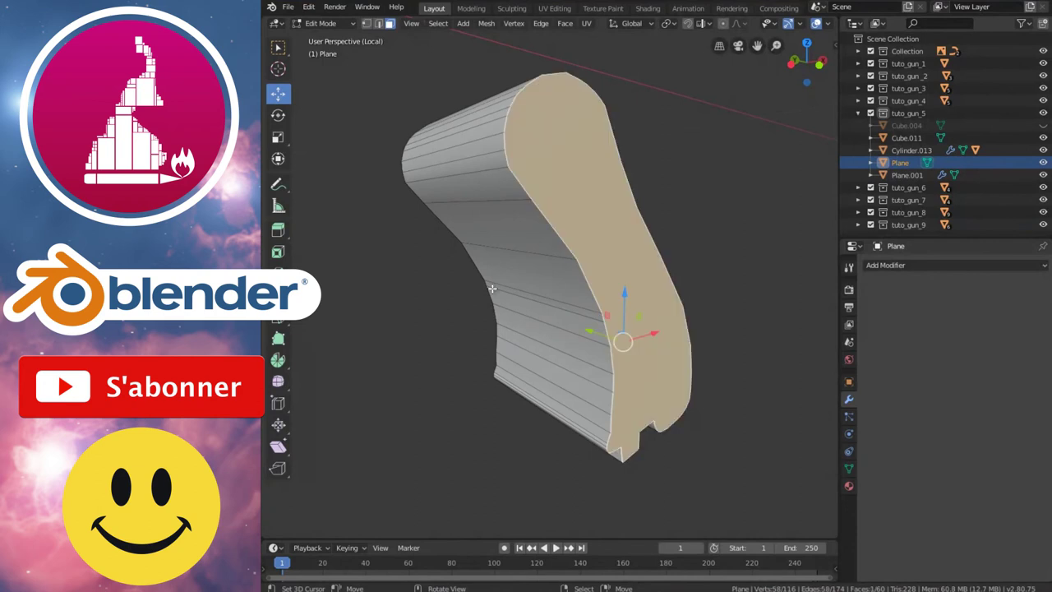
middle_drag(612, 267, 652, 275)
shift+click(451, 323)
mouse_move(559, 247)
middle_down()
mouse_move(595, 247)
mouse_move(627, 216)
mouse_move(623, 282)
middle_up()
key(ctrl+e)
click(547, 249)
Step: Mark a single edge along the plate's top as a seam
key(ctrl+Tab)
click(609, 184)
key(ctrl+Tab)
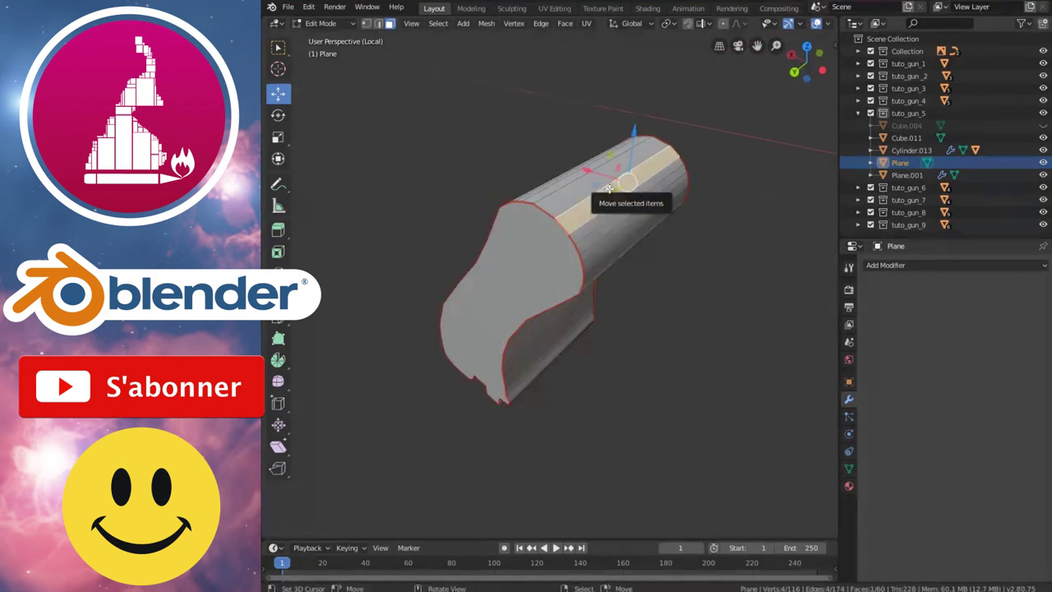
click(559, 179)
click(603, 177)
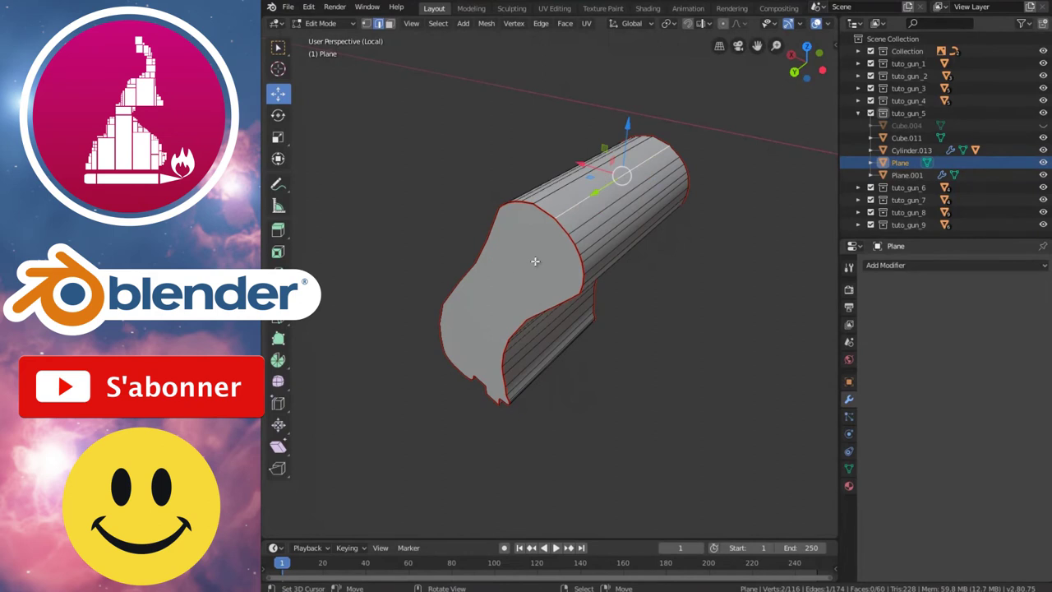
key(ctrl+e)
click(655, 211)
middle_drag(683, 283, 604, 263)
Step: Unwrap the whole grip plate mesh and return to Object Mode
key(a)
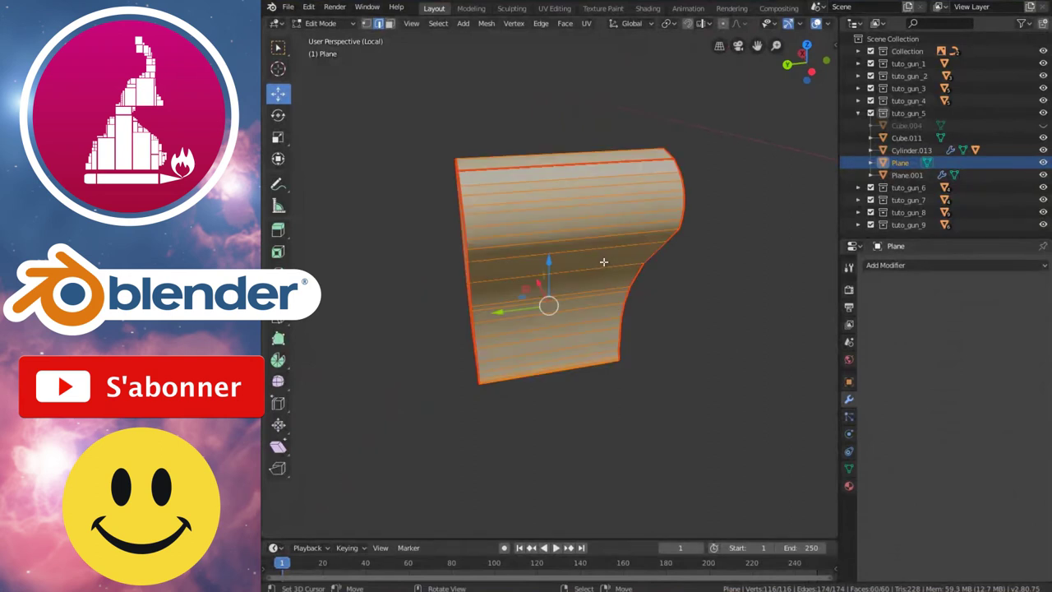
key(u)
click(606, 264)
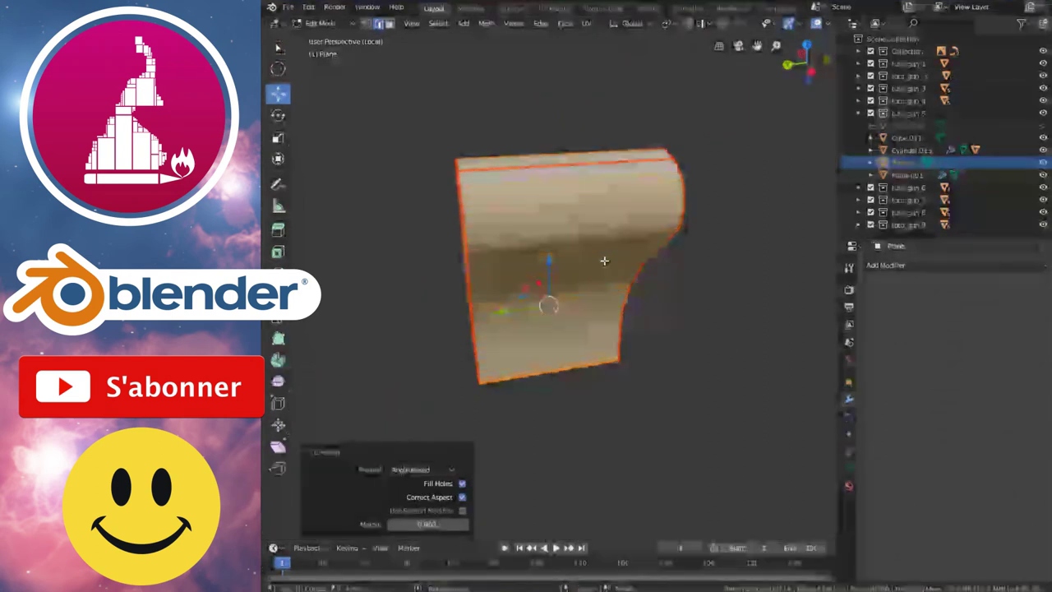
key(Tab)
Step: Leave local view, hide the grip plate, and isolate the frame Plane.001
key(KP_Divide)
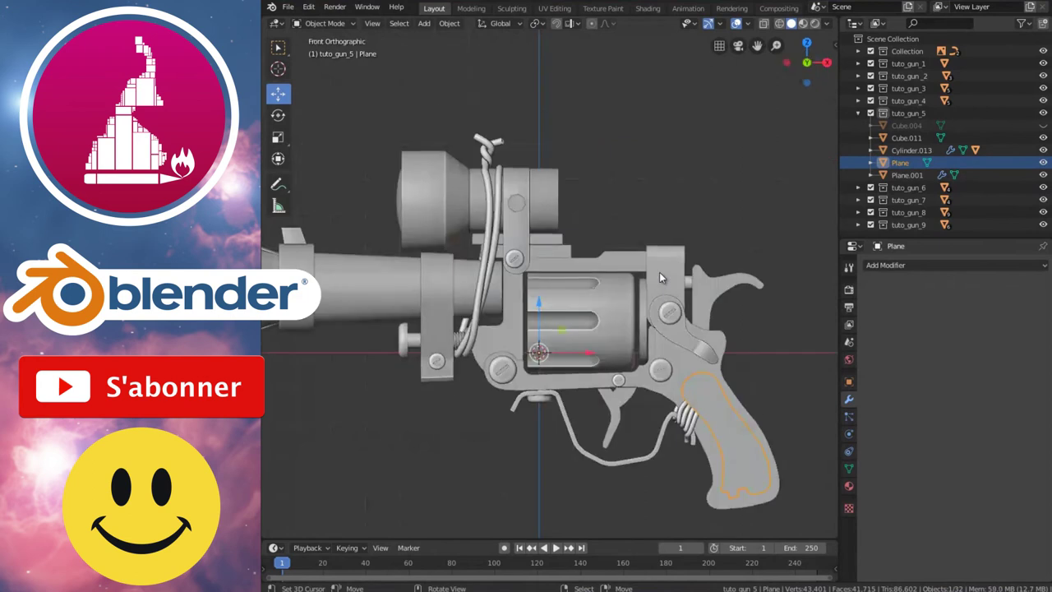
scroll(627, 308, up, 2)
scroll(628, 308, up, 2)
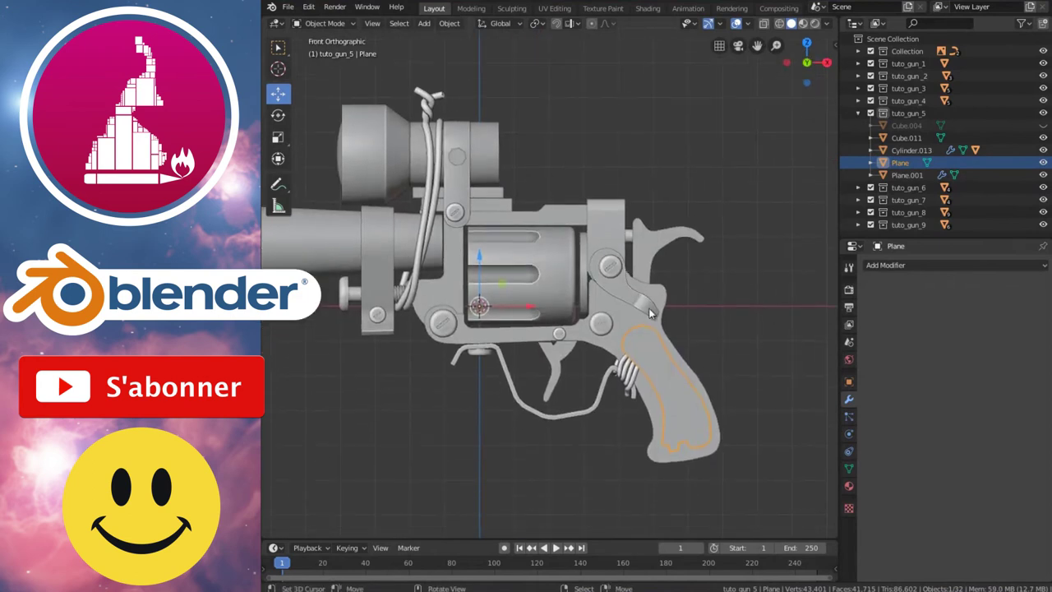
click(1043, 162)
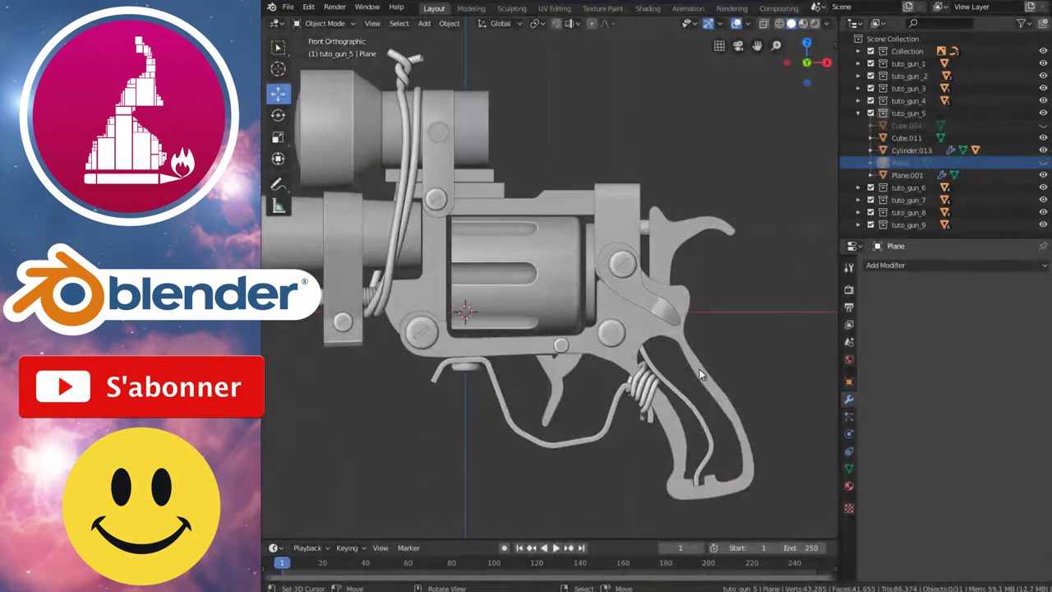
click(700, 374)
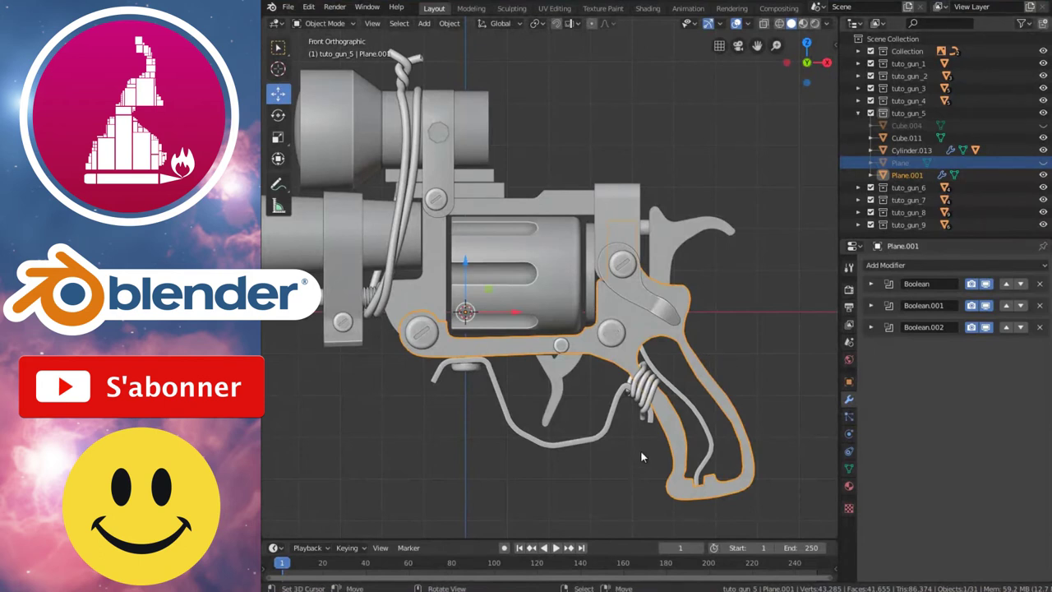
key(KP_Divide)
Step: Inspect the checker texture on the frame in Material Preview from several angles
click(803, 23)
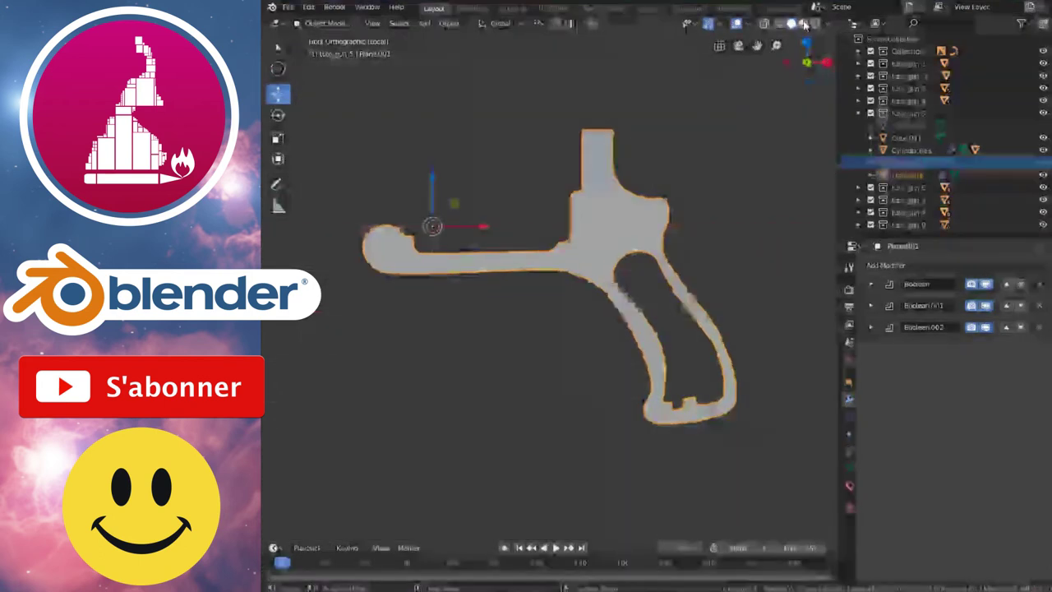
mouse_move(580, 313)
middle_down()
mouse_move(664, 324)
mouse_move(620, 383)
mouse_move(669, 423)
mouse_move(648, 311)
middle_up()
scroll(664, 324, up, 3)
scroll(621, 382, up, 2)
scroll(669, 423, up, 1)
middle_drag(598, 208, 701, 445)
scroll(651, 345, up, 3)
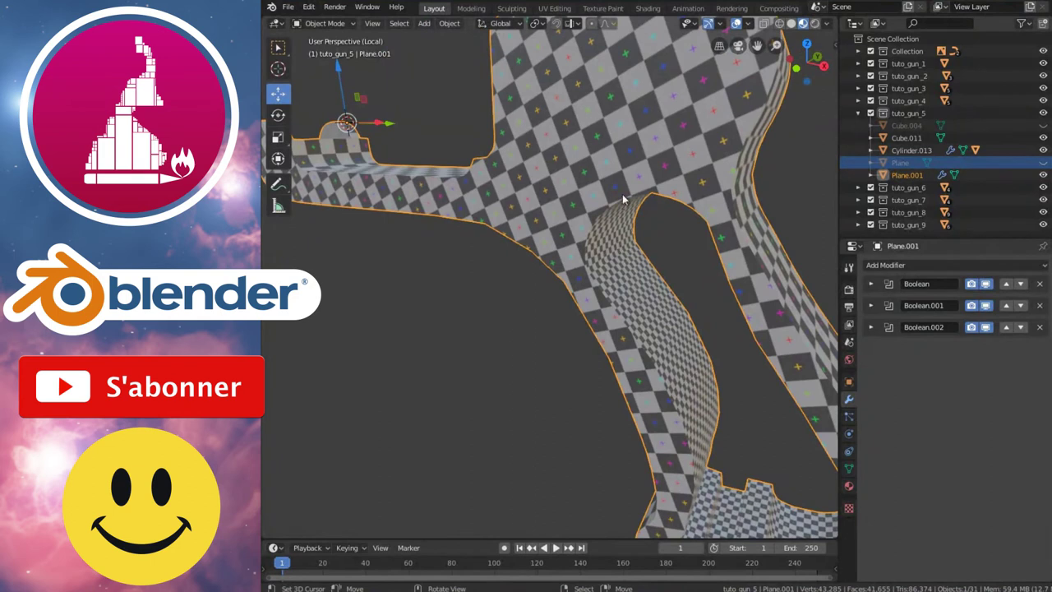
scroll(682, 249, down, 5)
mouse_move(600, 295)
middle_down()
mouse_move(629, 297)
mouse_move(607, 239)
middle_up()
scroll(607, 240, up, 2)
Step: Show the full revolver again in plain Solid shading and view it at an angle
key(KP_Divide)
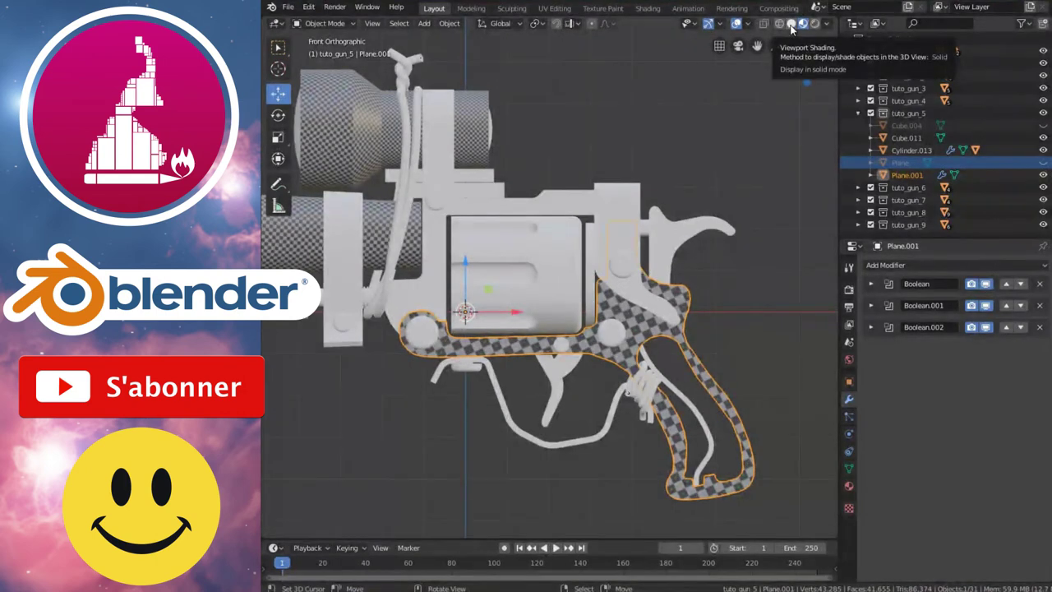
click(792, 27)
ctrl+scroll(629, 292, up, 2)
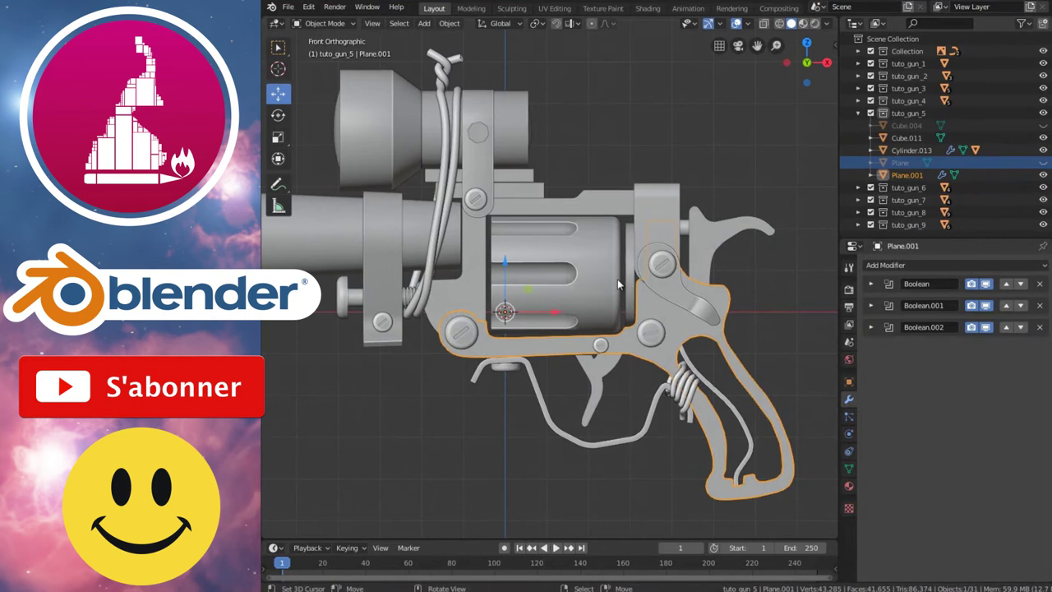
scroll(615, 288, up, 1)
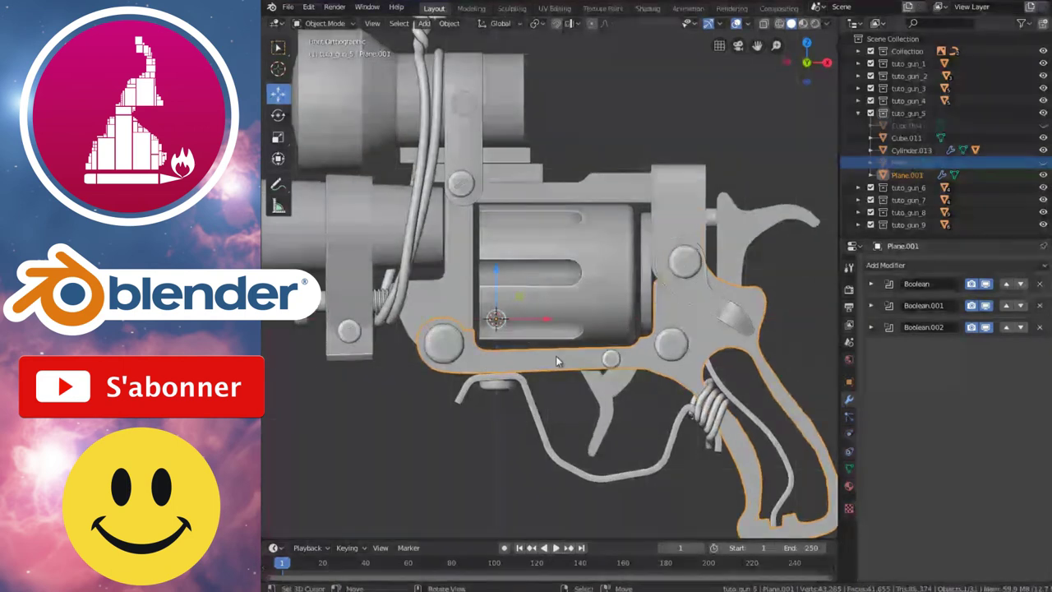
scroll(556, 361, down, 1)
ctrl+scroll(691, 354, down, 3)
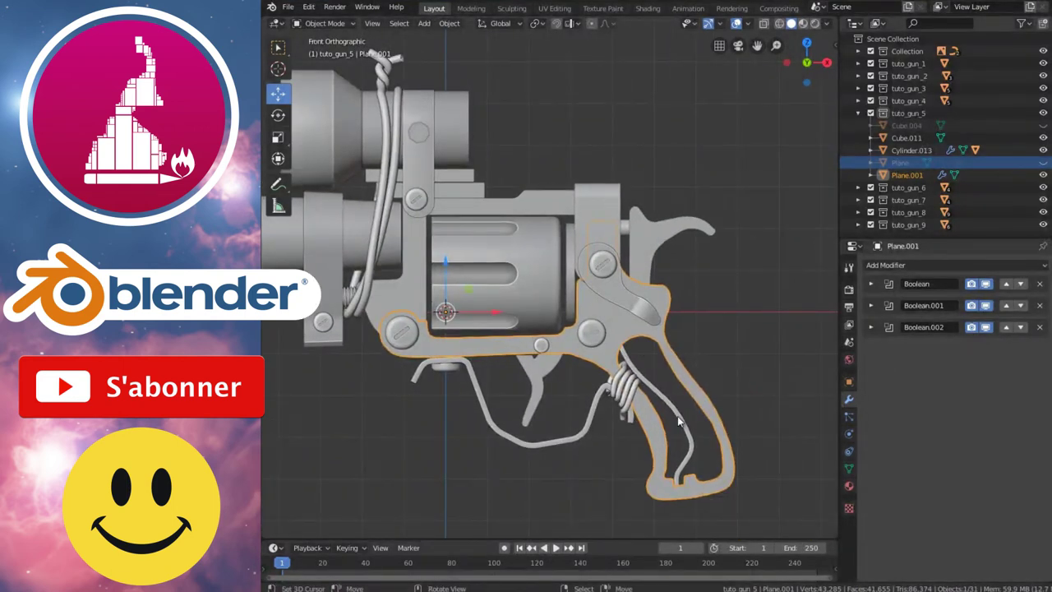
middle_drag(656, 330, 615, 323)
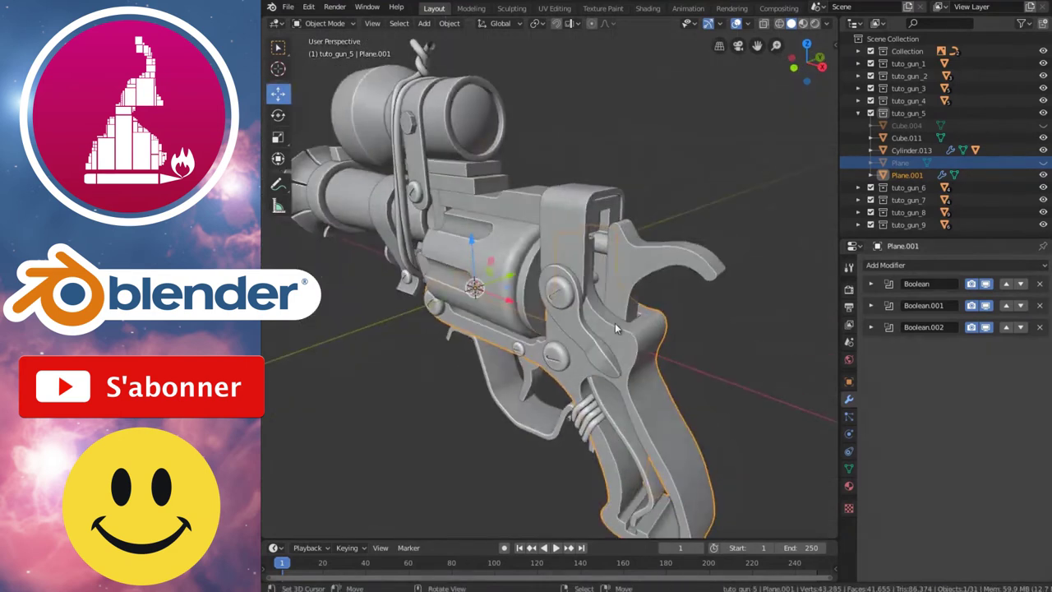
scroll(629, 328, up, 1)
scroll(609, 324, up, 1)
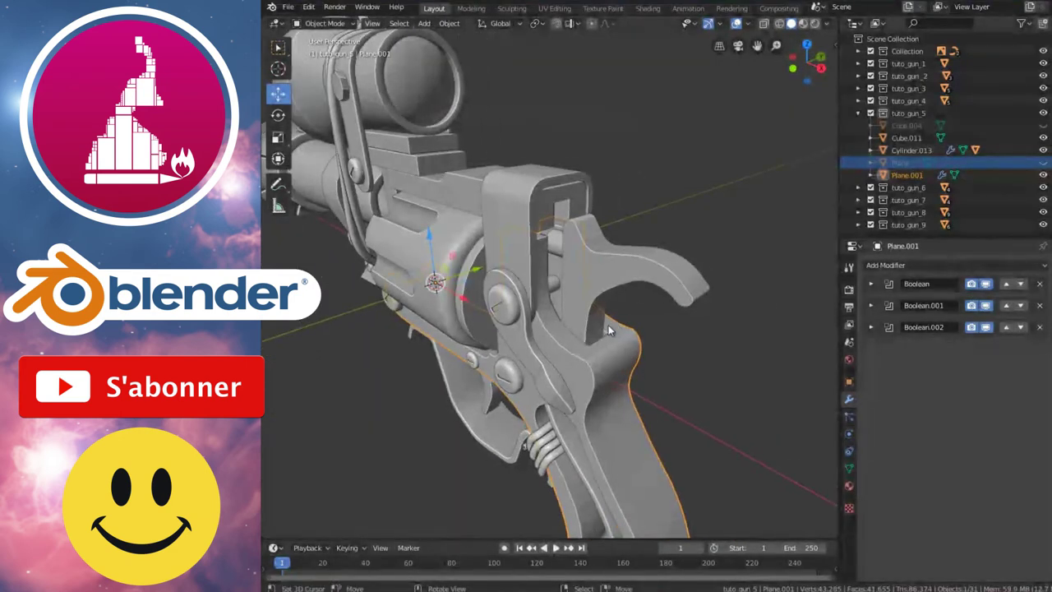
Step: Unhide Cube.004, the box by the trigger, then mark its seams and unwrap it
click(1044, 126)
click(597, 258)
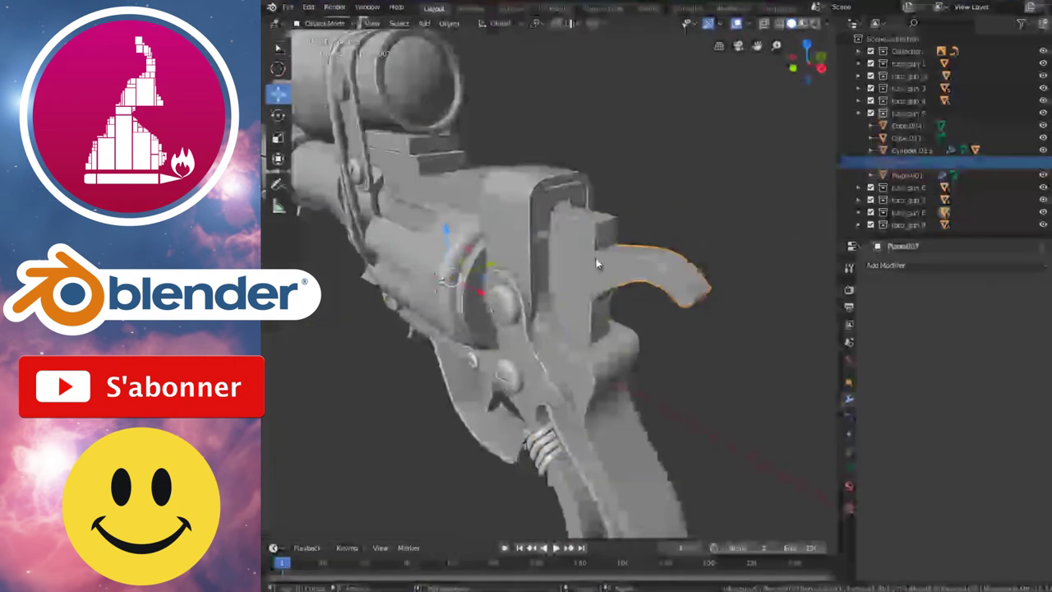
key(Tab)
key(ctrl+e)
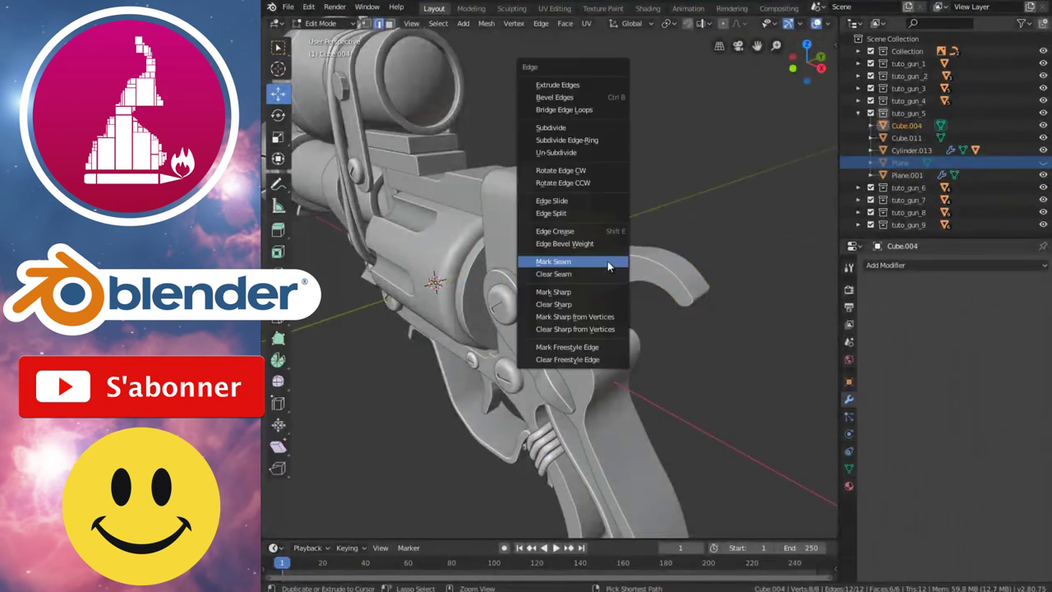
click(608, 261)
key(u)
click(635, 269)
key(Tab)
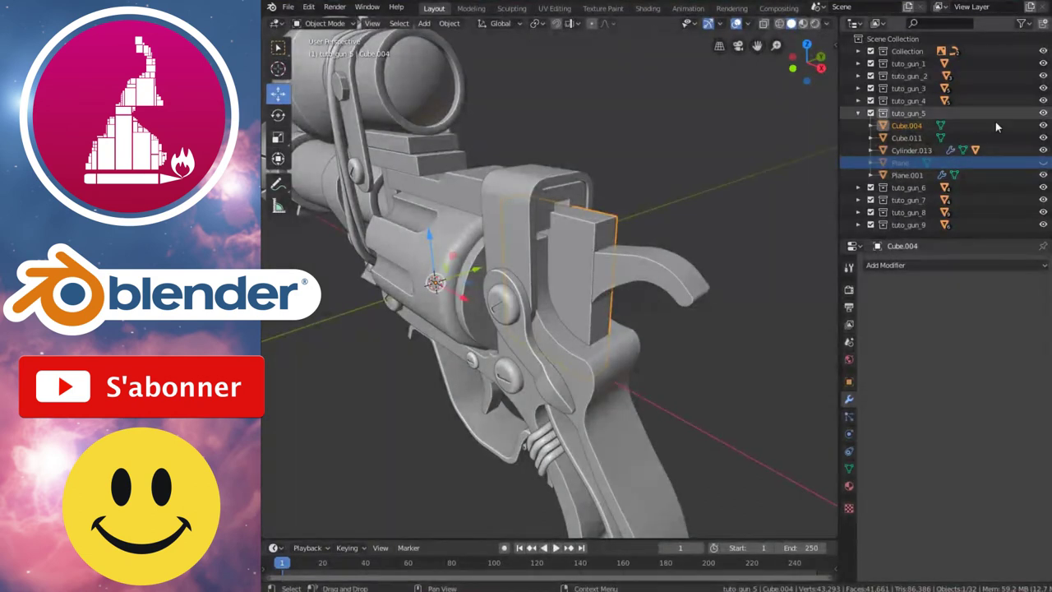
Step: Hide Cube.004, select Plane.005, and expand tuto_gun_8 in the Outliner
click(1044, 126)
mouse_move(655, 287)
middle_down()
mouse_move(596, 265)
mouse_move(505, 307)
middle_up()
click(506, 303)
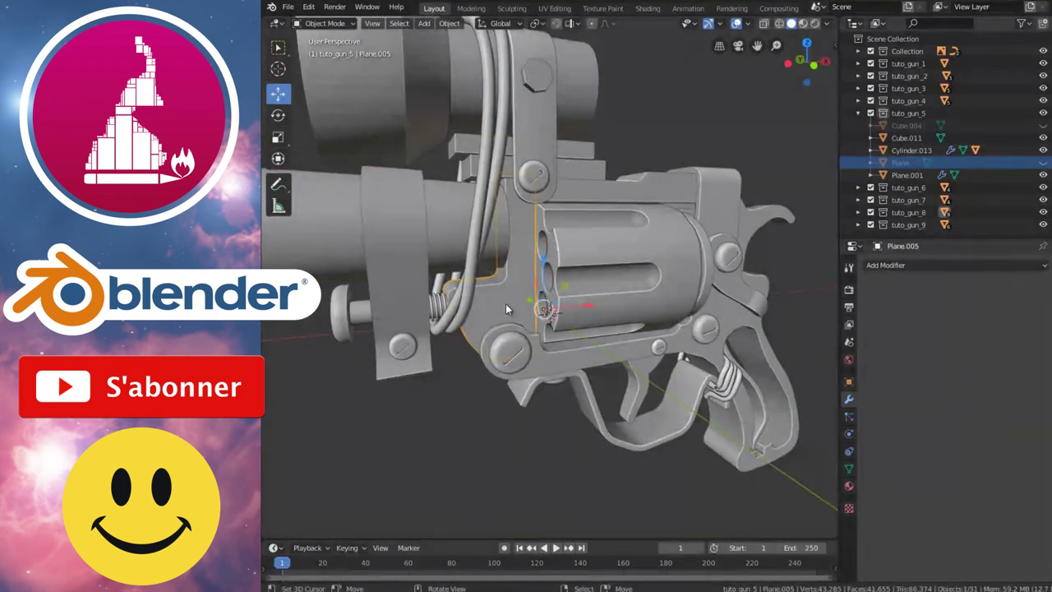
click(860, 213)
scroll(945, 164, down, 3)
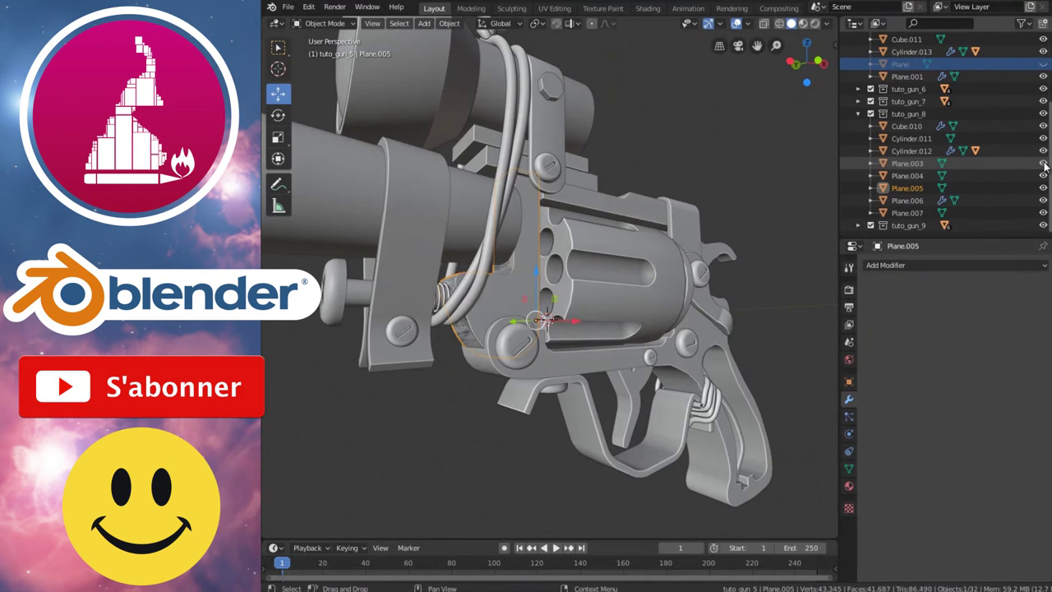
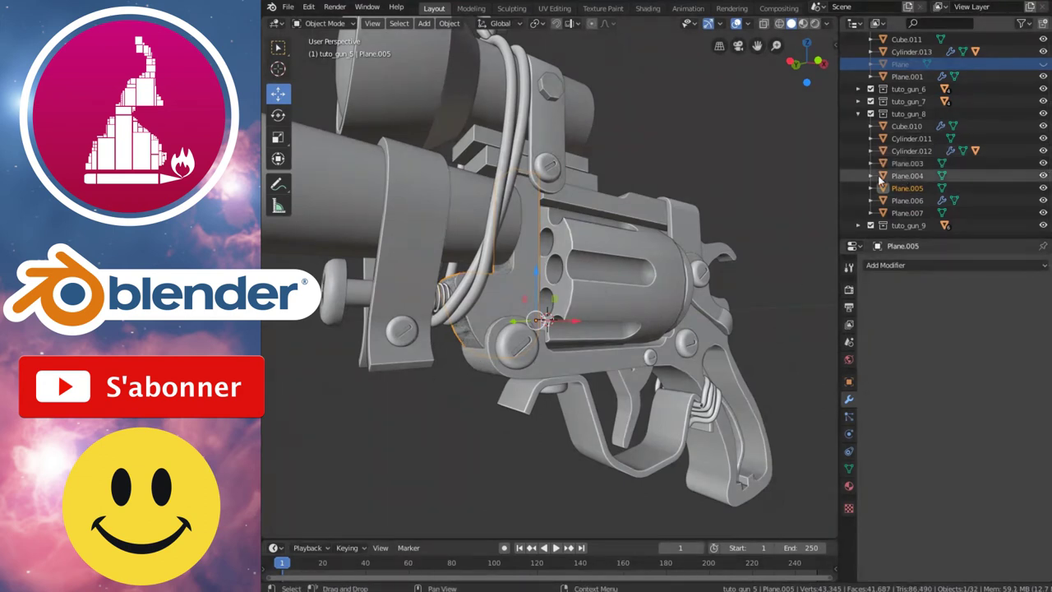
Step: Unhide Cylinder.011, then isolate the L-shaped Plane.003 part in Edit Mode
click(1045, 139)
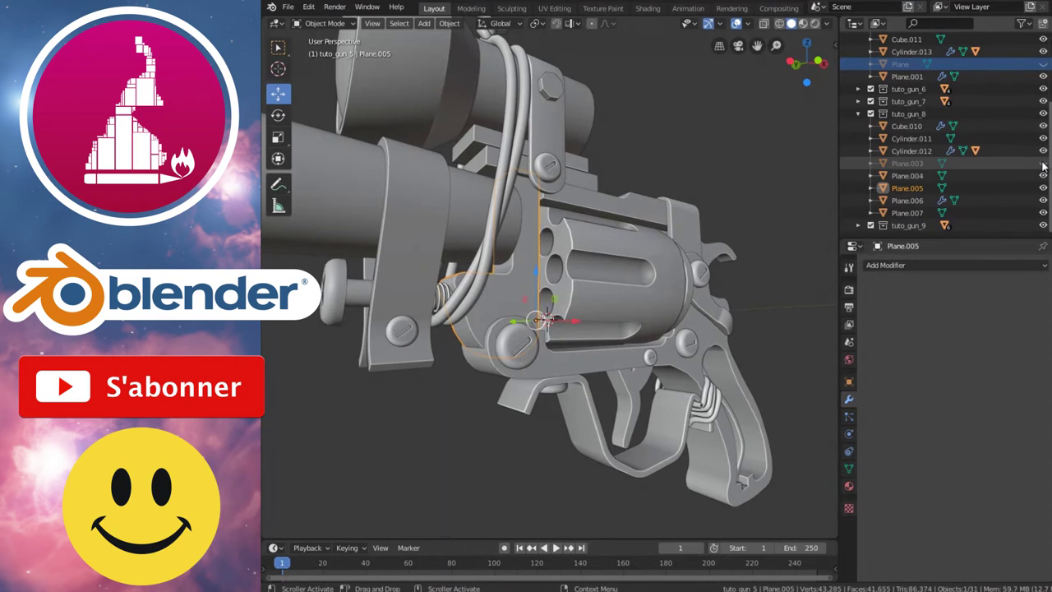
click(909, 164)
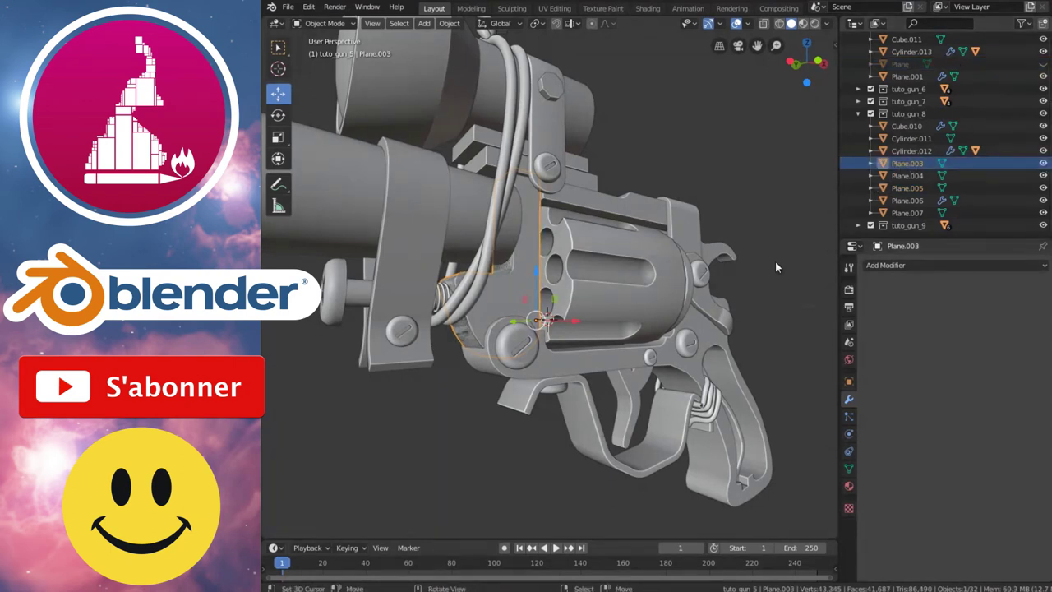
key(KP_Divide)
key(Tab)
key(ctrl+Tab)
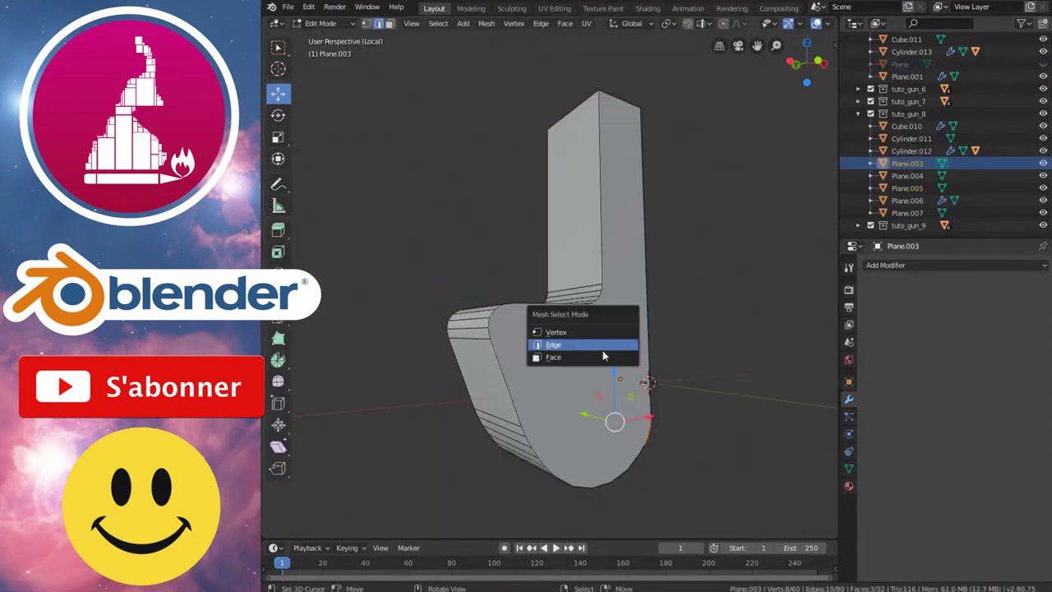
click(604, 352)
Step: Mark seams on the selected border edges of Plane.003
key(a)
key(alt+a)
mouse_move(604, 350)
alt+middle_down()
mouse_move(628, 343)
mouse_move(580, 349)
mouse_move(679, 277)
mouse_move(485, 292)
alt+middle_up()
key(a)
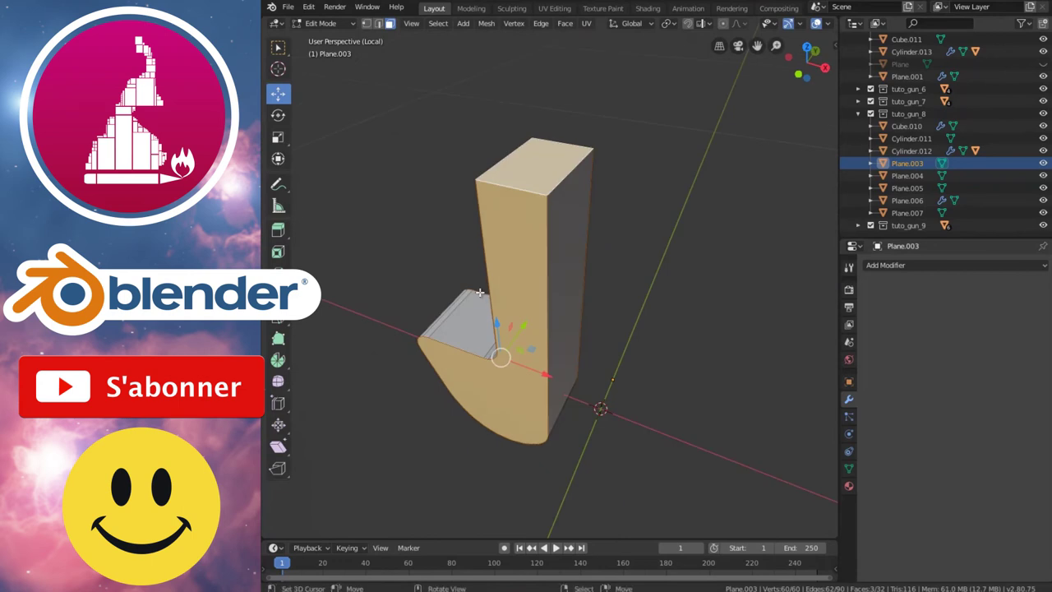
key(ctrl+e)
click(481, 295)
mouse_move(592, 280)
middle_down()
mouse_move(512, 277)
mouse_move(634, 266)
middle_up()
Step: UV-unwrap all of Plane.003 and return to the full revolver in Object Mode
key(a)
key(u)
click(635, 266)
key(Tab)
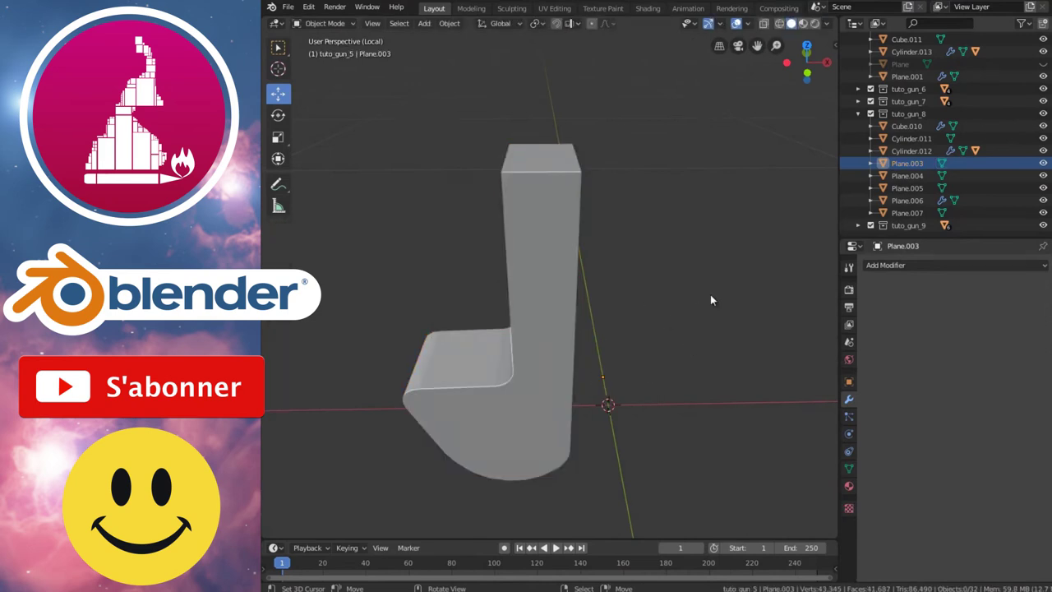
key(KP_Divide)
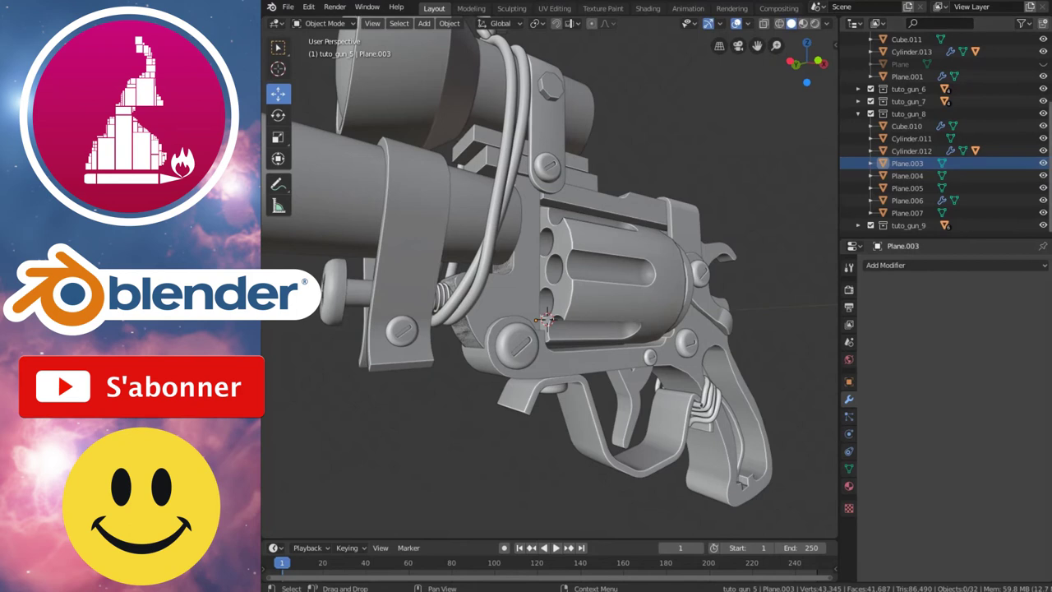
Step: Hide Plane.003 and inspect the checker texture on isolated Plane.001 in Material Preview
click(1044, 163)
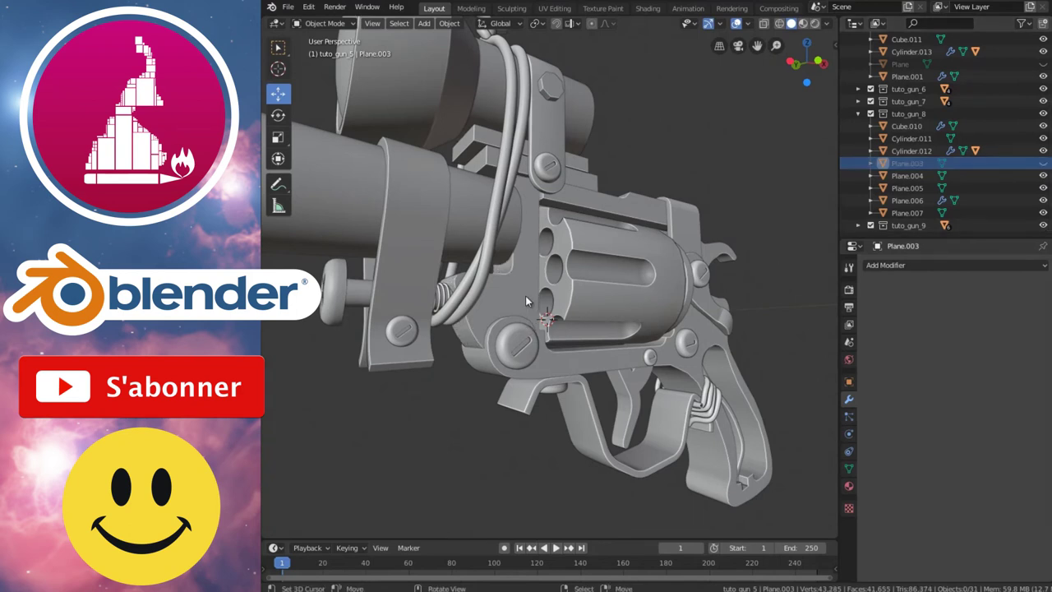
click(599, 370)
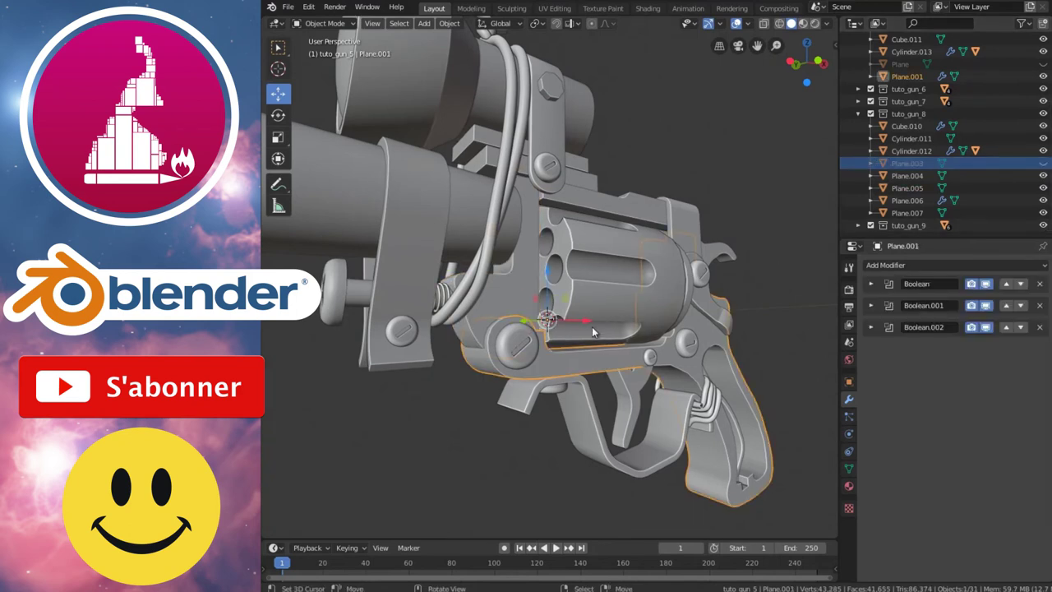
key(KP_Divide)
middle_drag(604, 334, 576, 318)
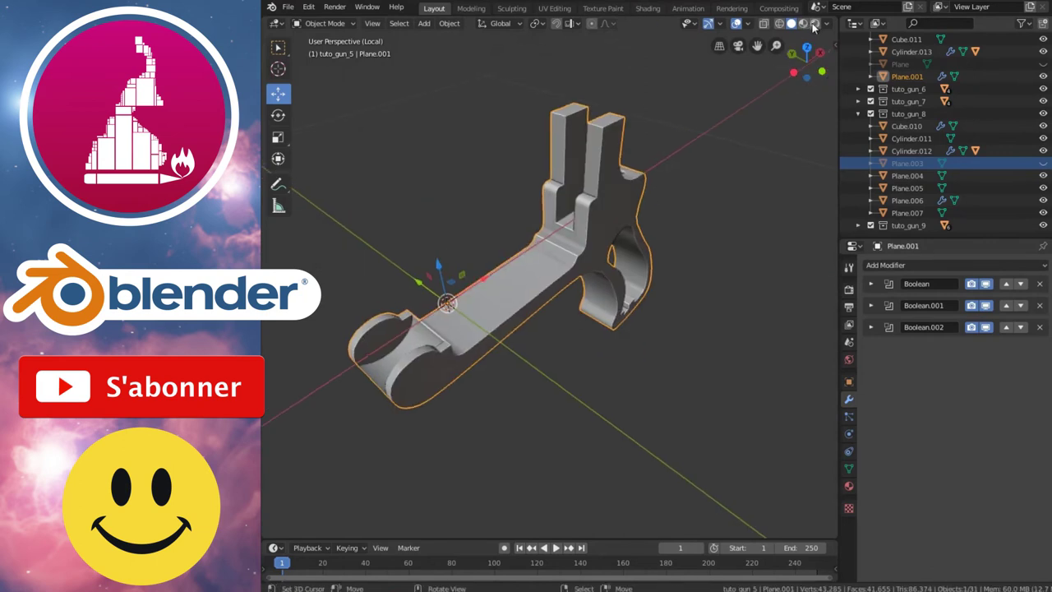
click(815, 24)
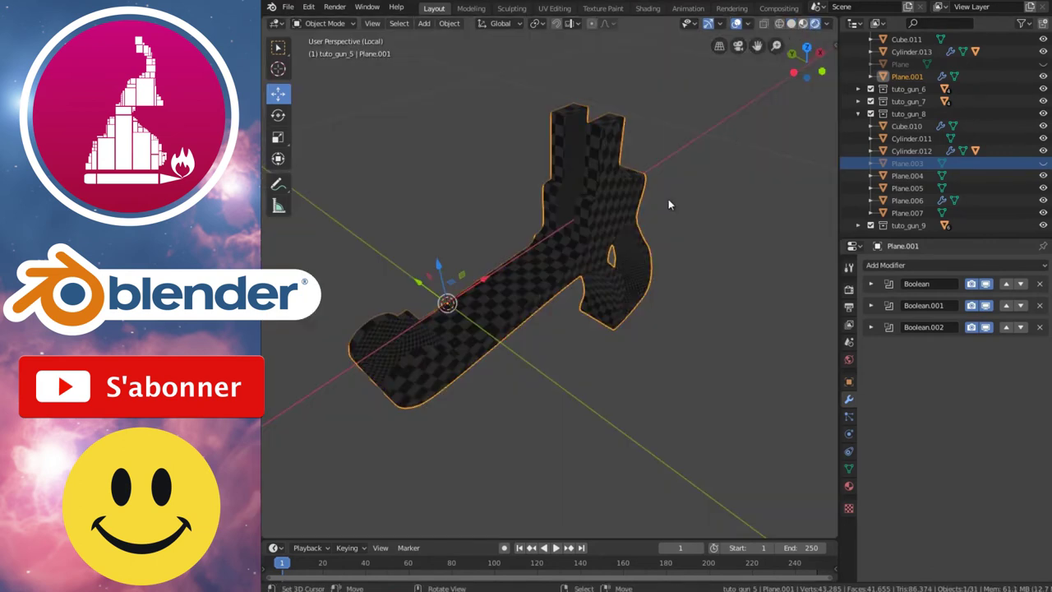
middle_drag(552, 266, 609, 252)
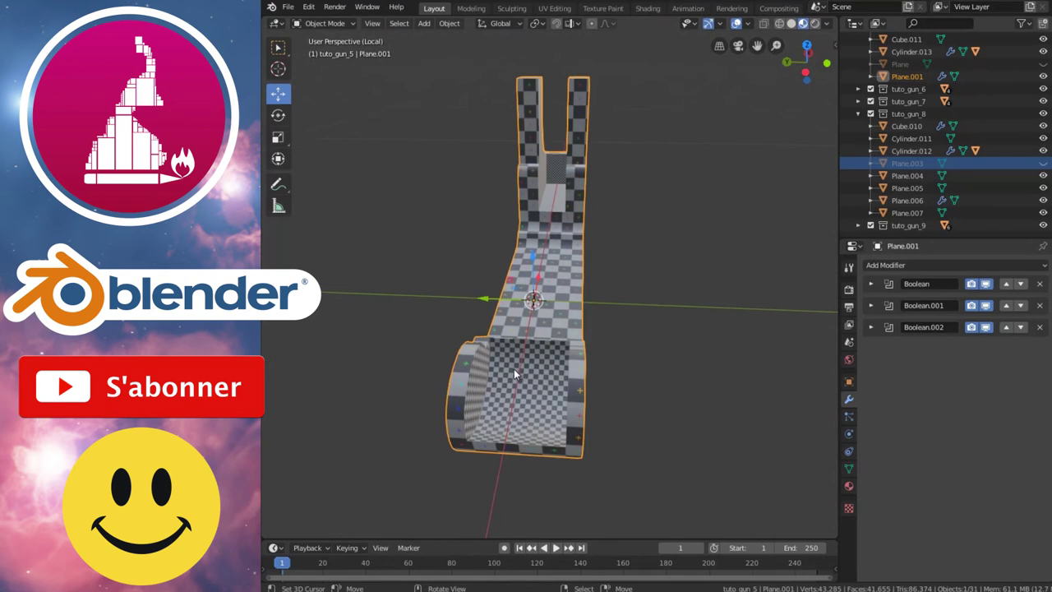
middle_drag(515, 371, 489, 369)
mouse_move(409, 378)
middle_down()
mouse_move(525, 261)
mouse_move(615, 266)
mouse_move(496, 173)
mouse_move(715, 325)
mouse_move(571, 326)
middle_up()
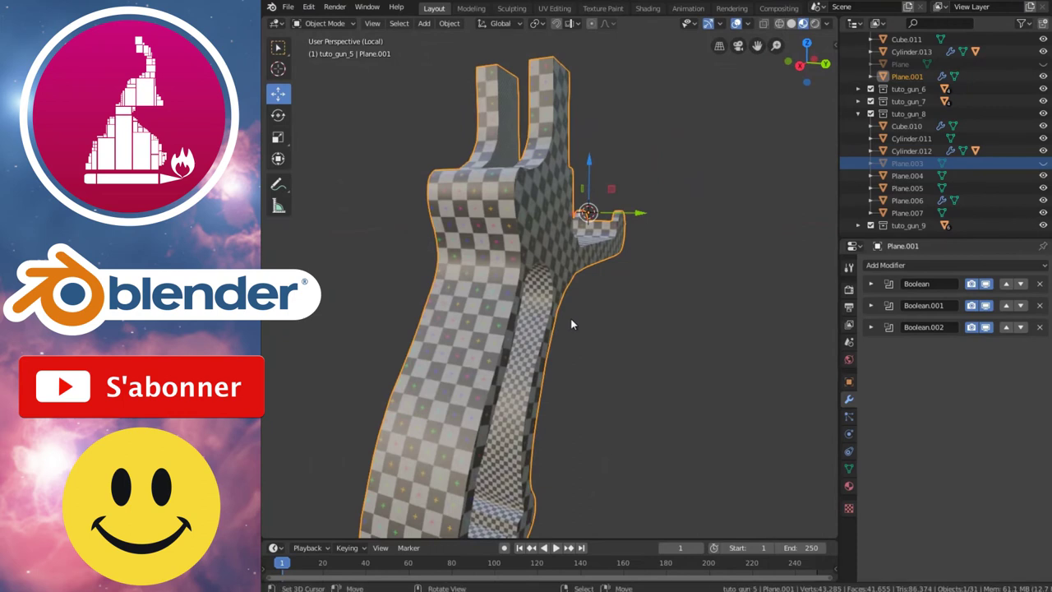
Step: Restore the full revolver in Solid shading and select the cylinder Cylinder.009
key(KP_Divide)
click(792, 23)
mouse_move(762, 104)
middle_down()
mouse_move(632, 288)
mouse_move(527, 327)
middle_up()
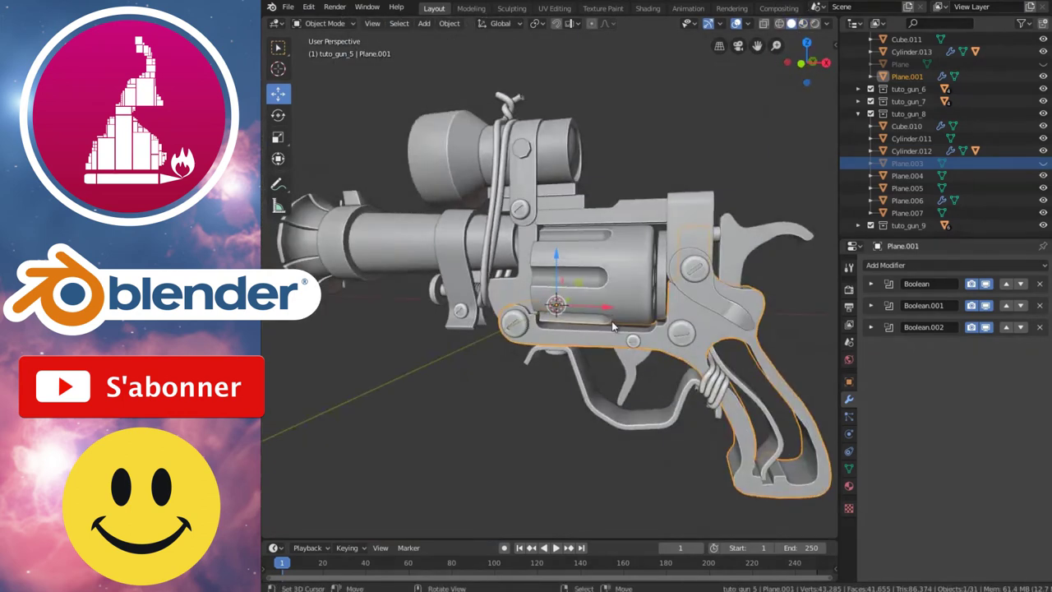
click(618, 301)
middle_drag(619, 301, 655, 303)
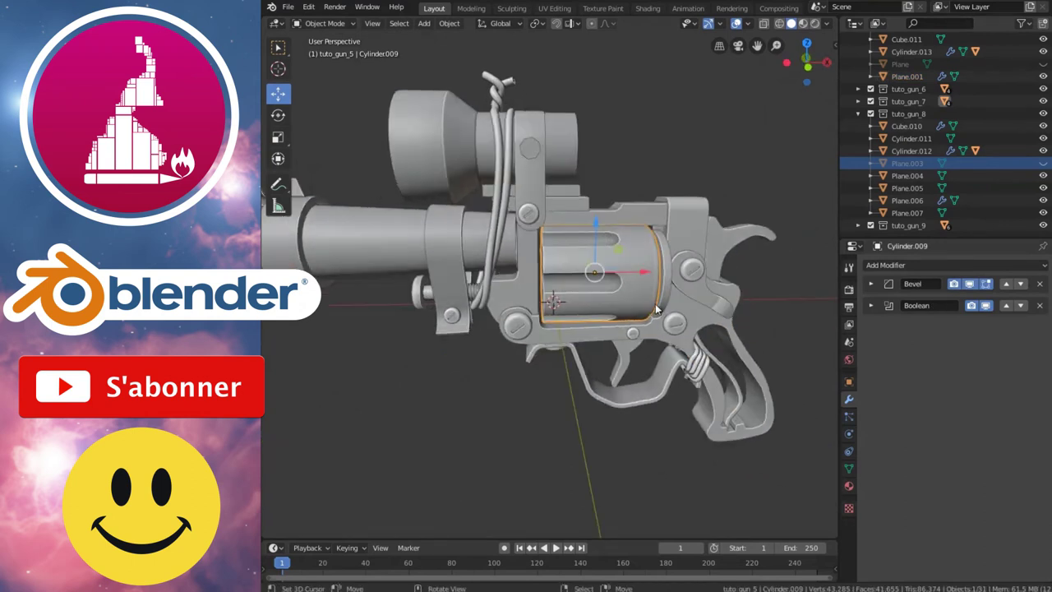
Step: Isolate Cylinder.009 in Edit Mode with edge selection active
key(KP_Divide)
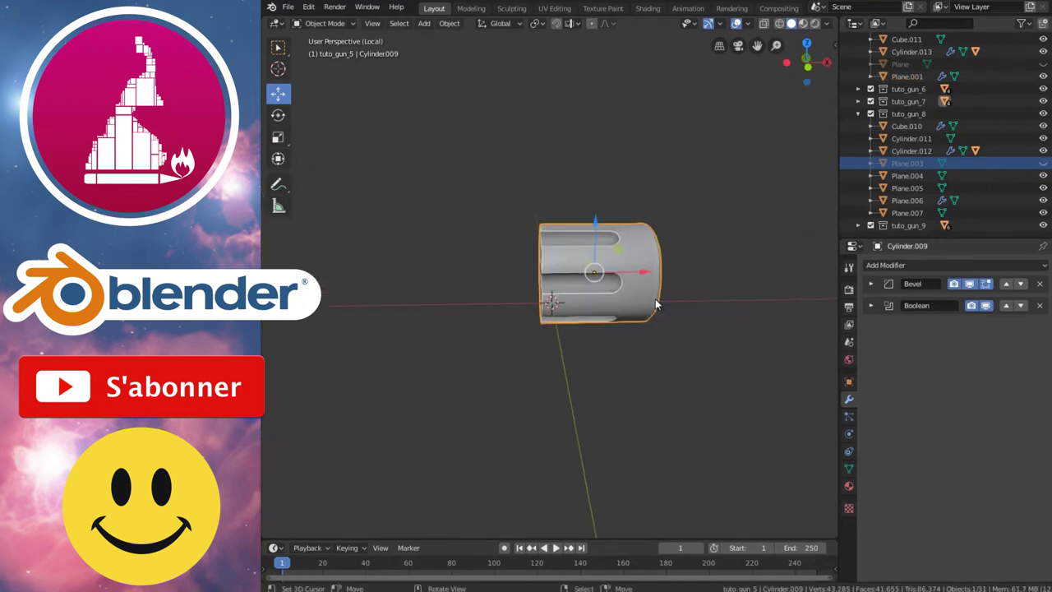
scroll(655, 298, down, 2)
key(Tab)
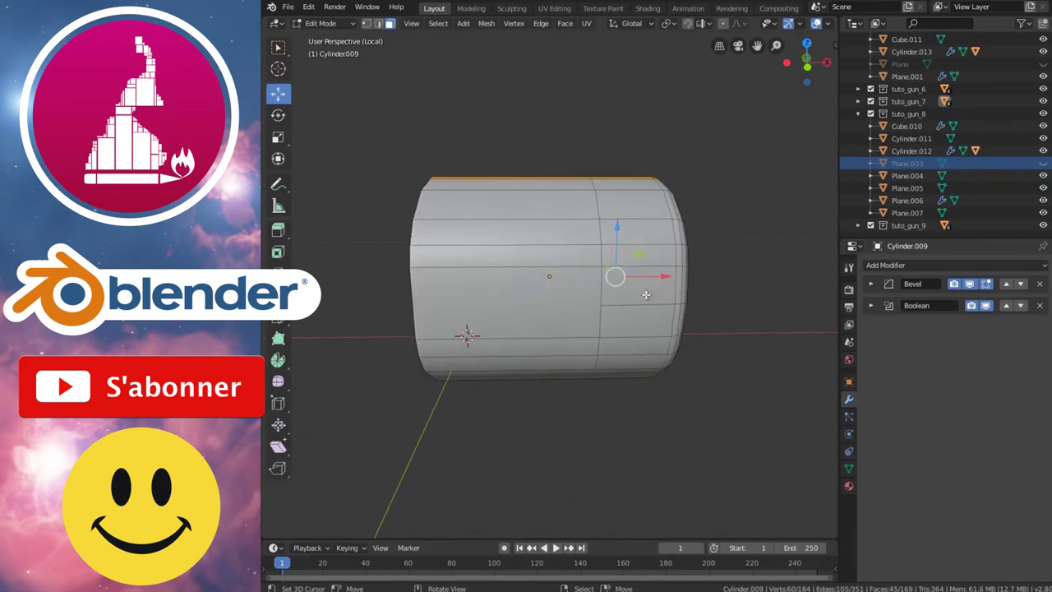
middle_drag(652, 300, 530, 290)
key(ctrl+Tab)
click(527, 288)
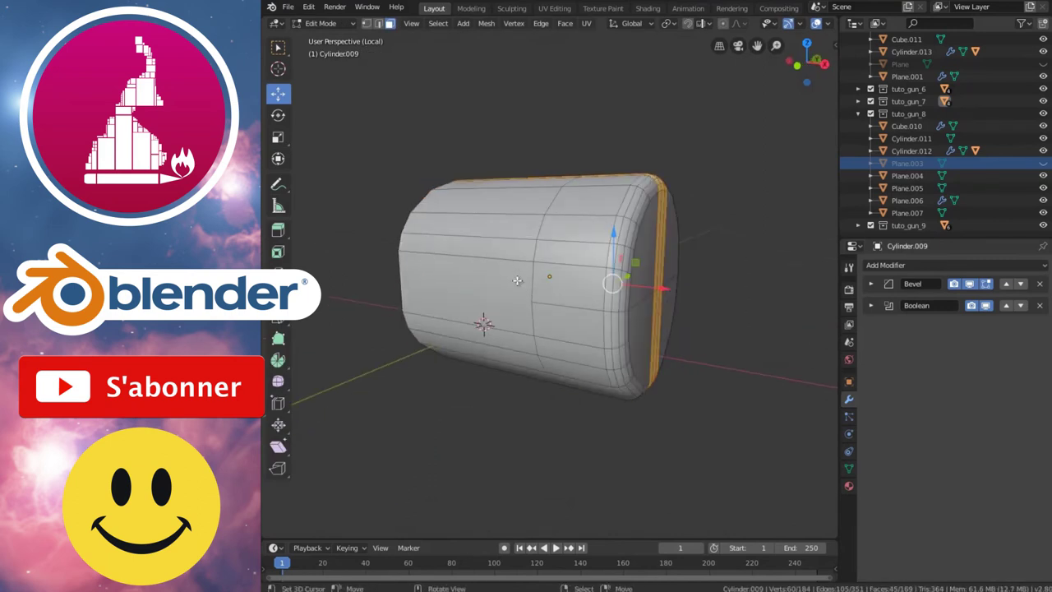
key(ctrl+Tab)
click(486, 274)
Step: Select the cylinder's end-cap ring edge loops and mark them as seams
middle_drag(486, 274, 548, 327)
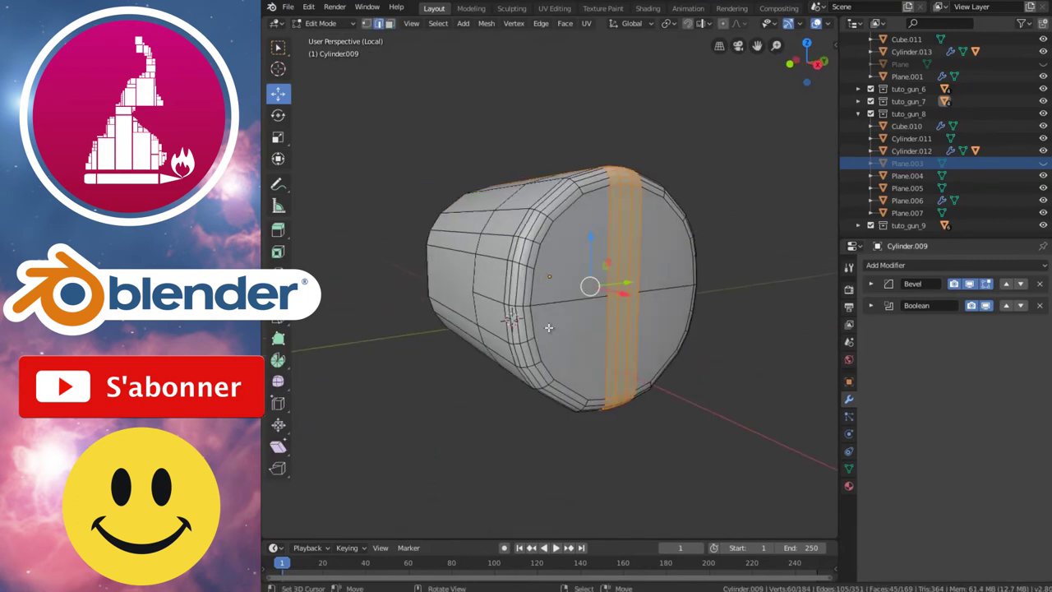
key(alt+a)
alt+click(543, 238)
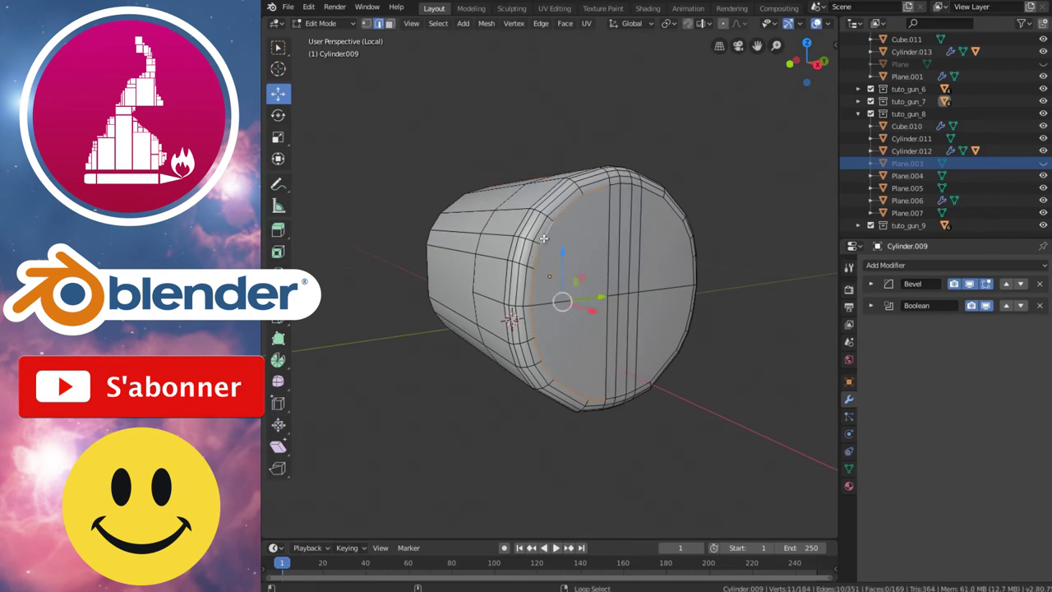
middle_drag(543, 239, 647, 300)
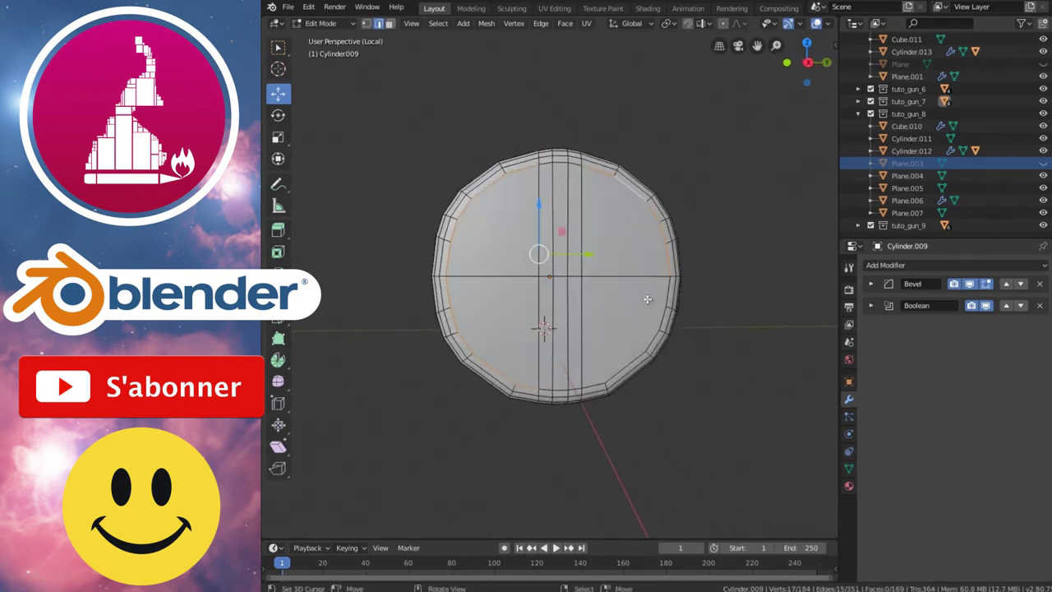
alt+shift+click(649, 337)
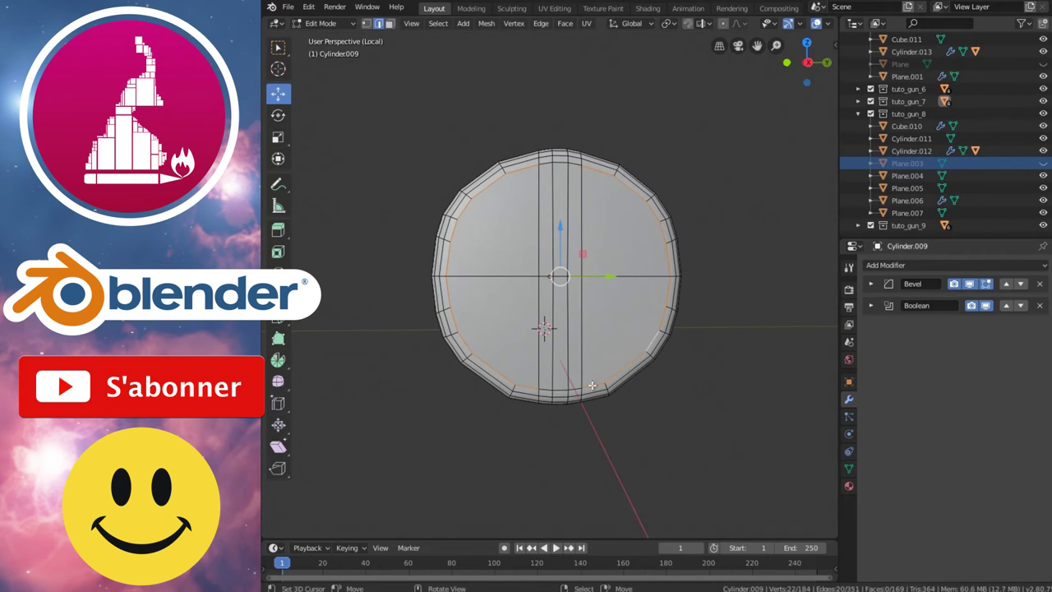
shift+click(553, 392)
shift+click(558, 162)
key(ctrl+e)
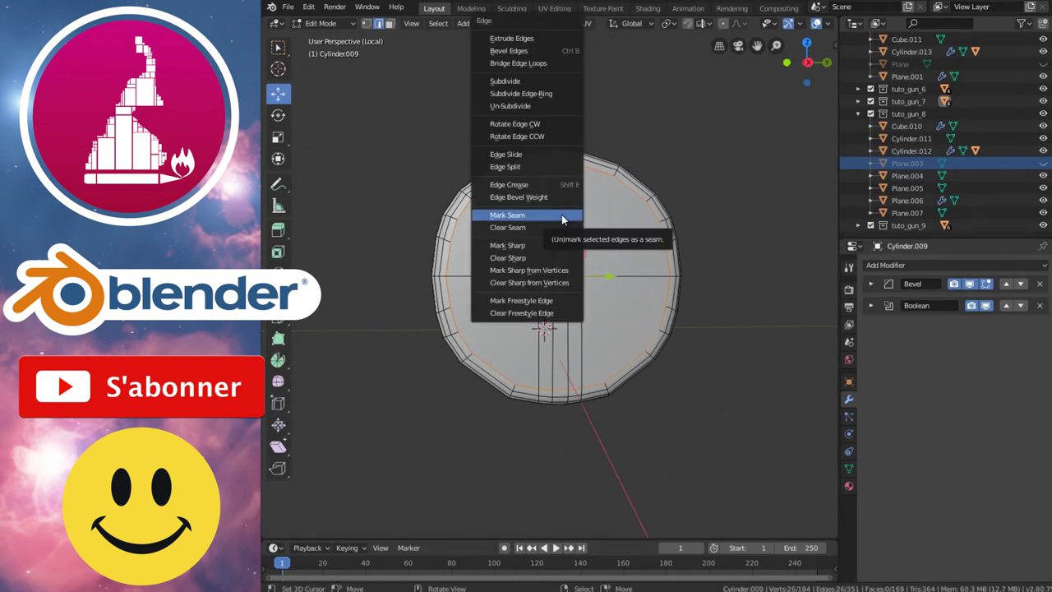
click(561, 215)
Step: Select the other cap's edge loops for a second set of seams
middle_drag(392, 283, 578, 366)
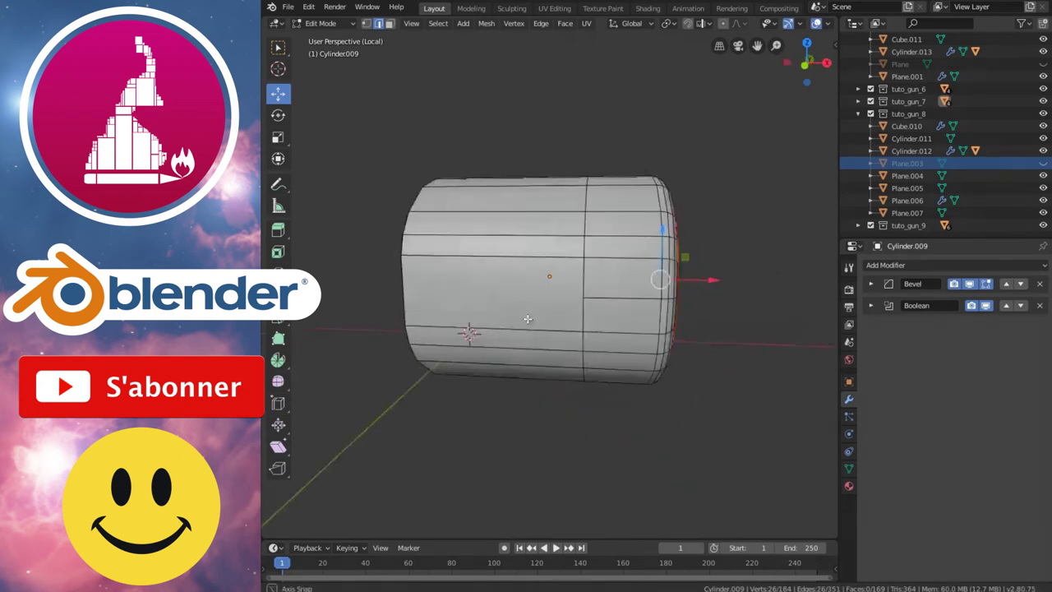
alt+click(578, 370)
middle_drag(519, 257, 477, 256)
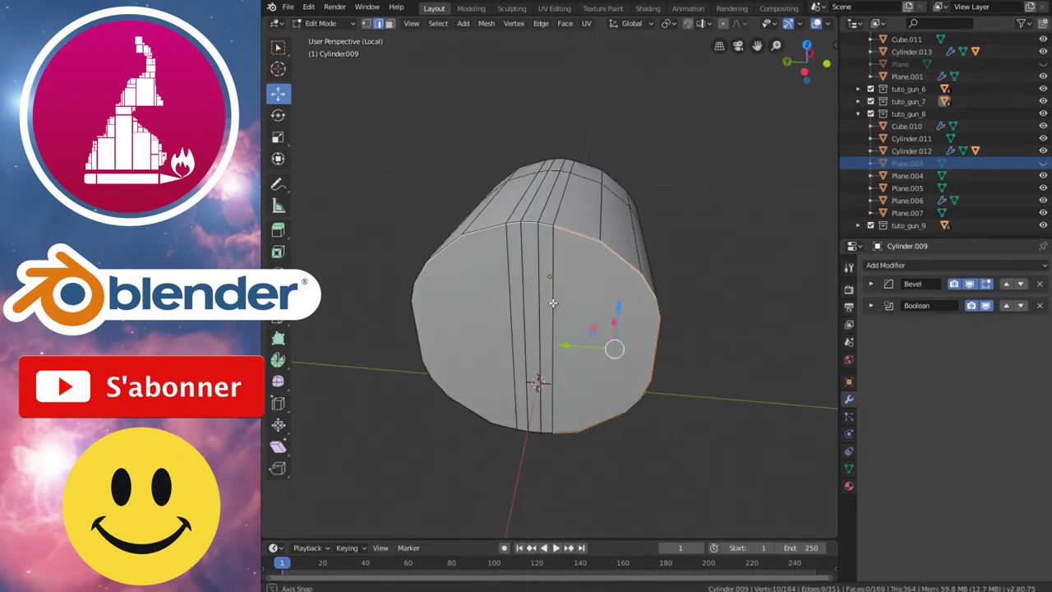
alt+shift+click(474, 240)
shift+click(512, 234)
mouse_move(512, 234)
middle_down()
mouse_move(537, 365)
mouse_move(477, 331)
middle_up()
shift+click(477, 332)
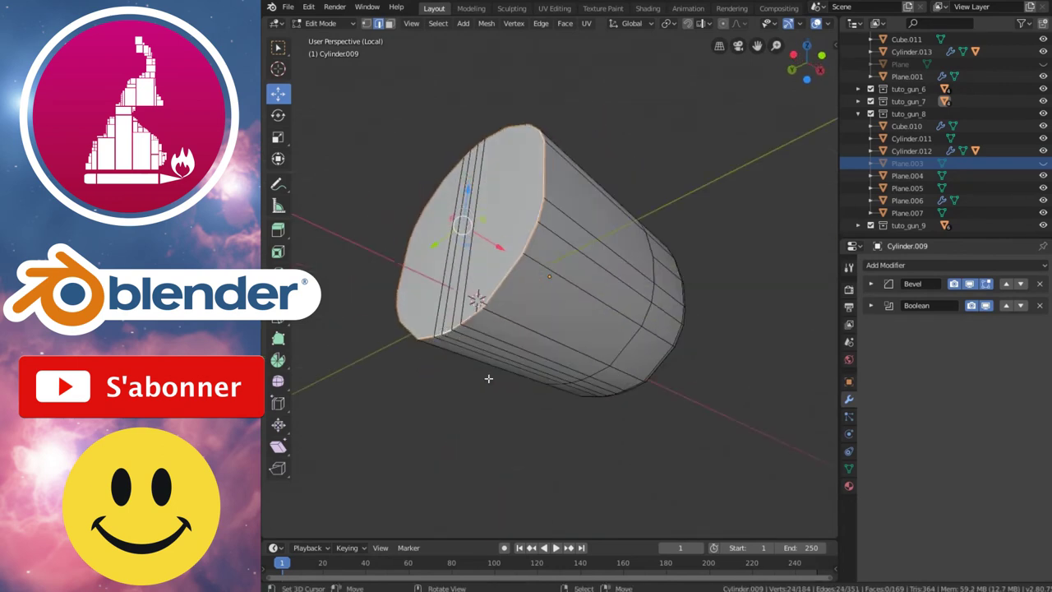
key(ctrl+e)
Step: Mark the selected cap edge loops as seams
click(473, 368)
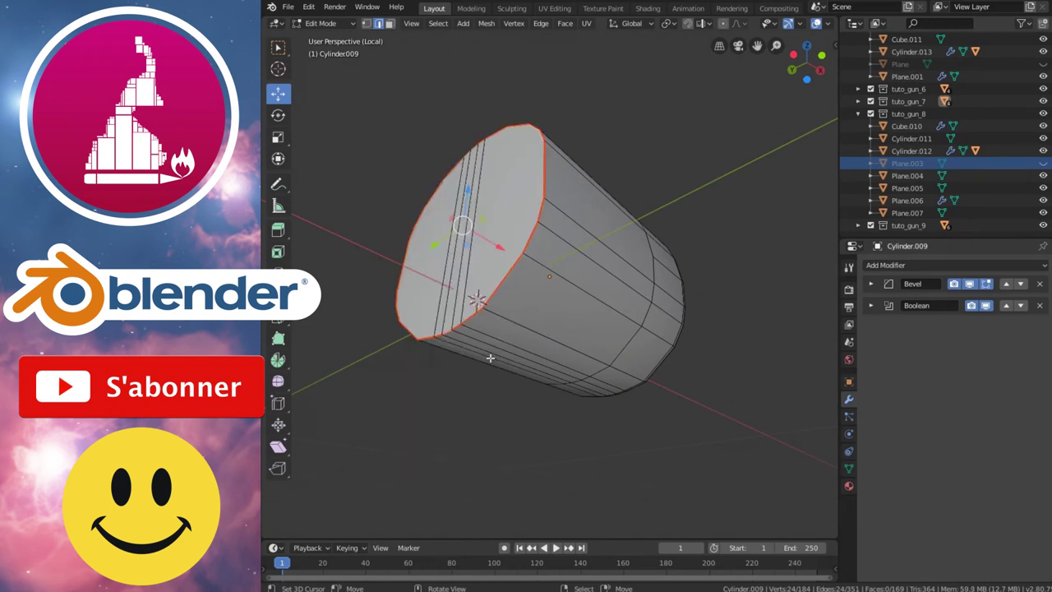
middle_drag(560, 265, 507, 345)
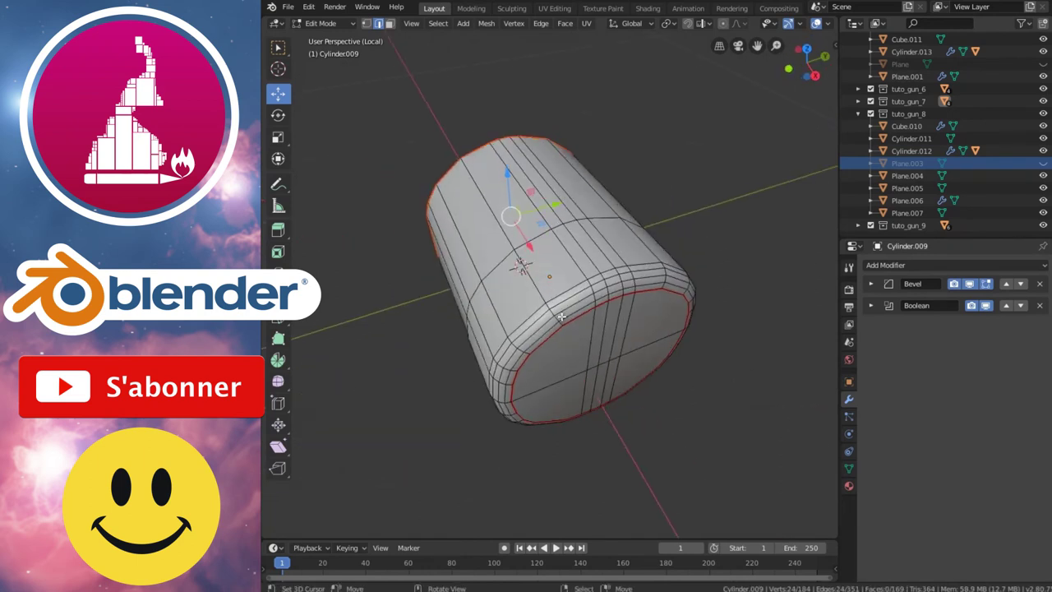
key(ctrl+KP_7)
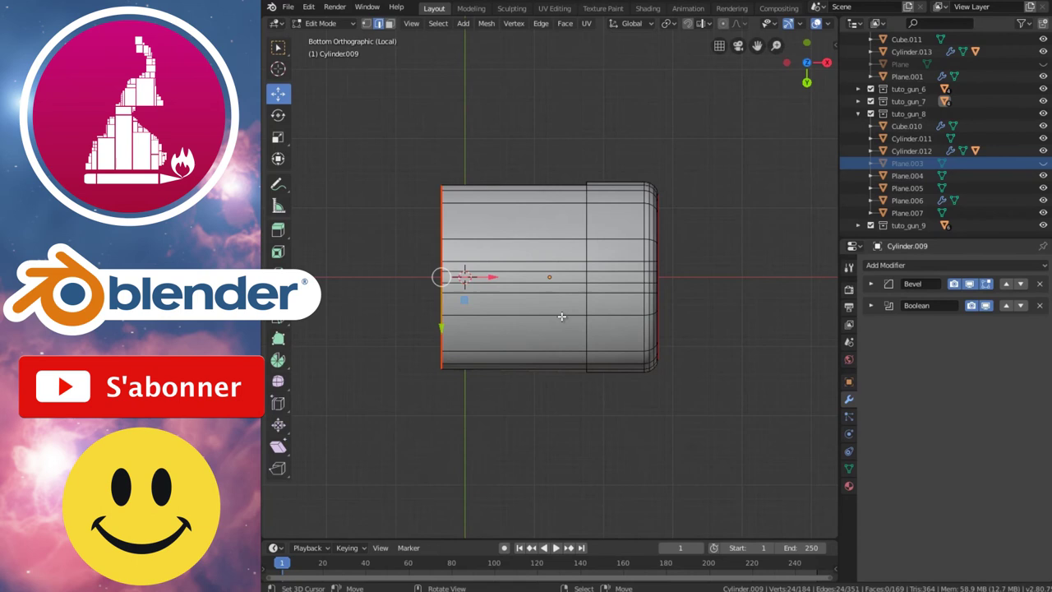
scroll(537, 307, up, 1)
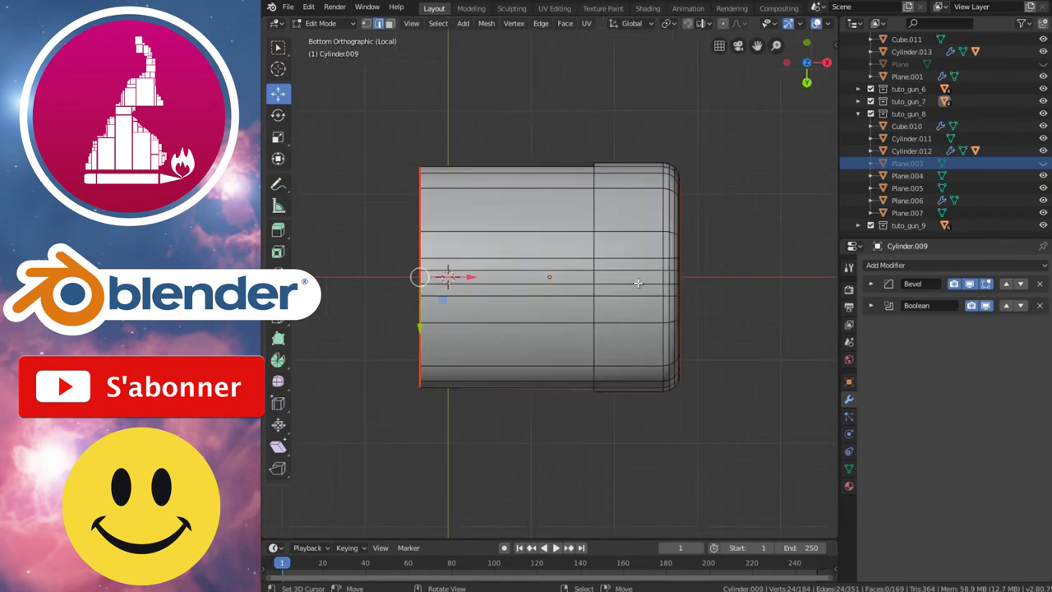
Step: Select a lengthwise edge loop on the cylinder and mark it as a seam
alt+click(609, 285)
key(ctrl+KP_6)
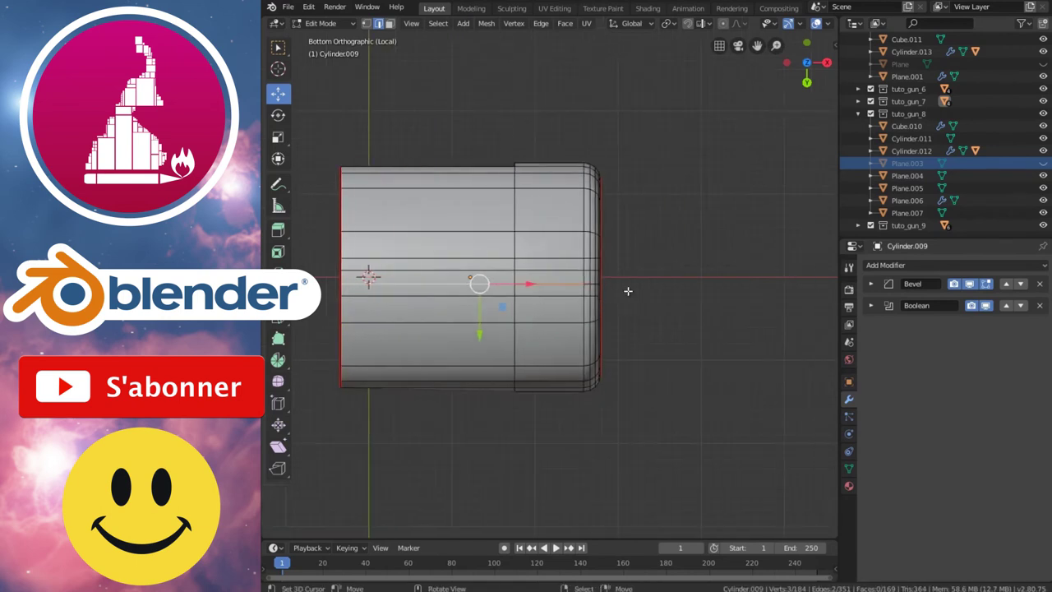
scroll(628, 291, up, 3)
middle_drag(639, 305, 621, 354)
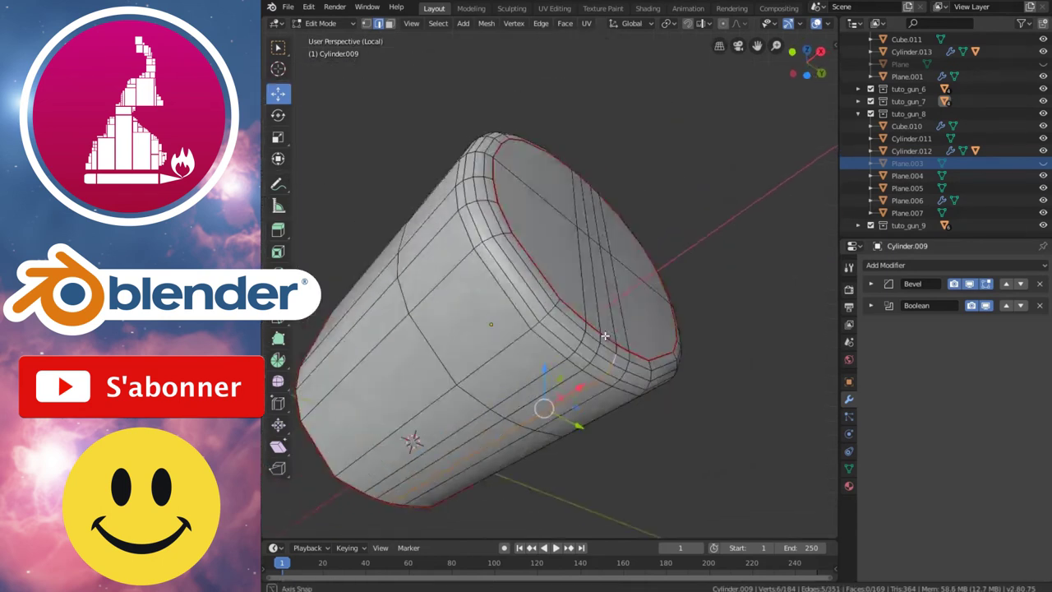
key(ctrl+e)
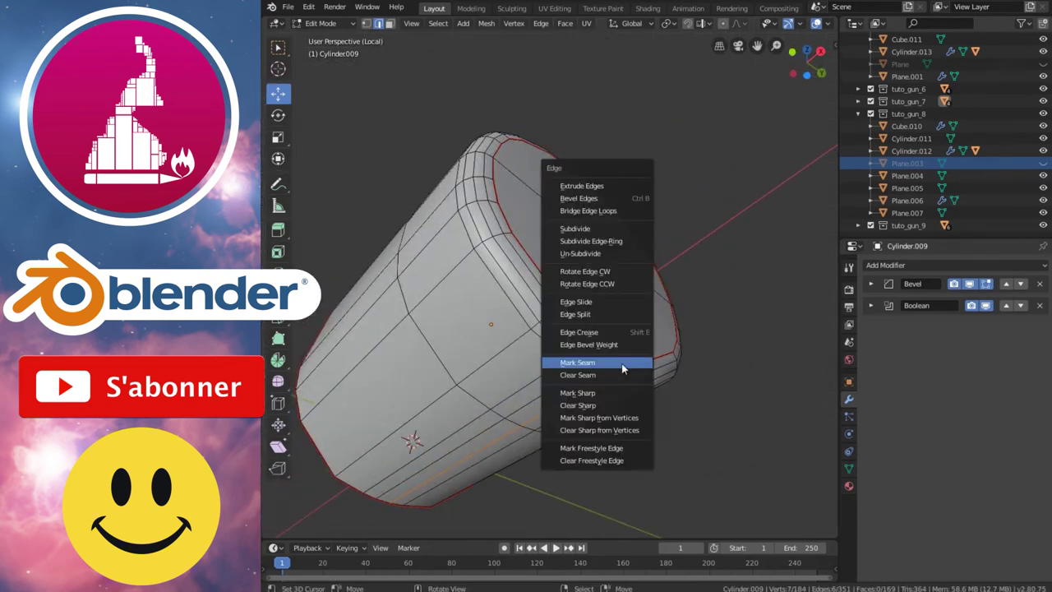
click(592, 364)
middle_drag(592, 364, 590, 280)
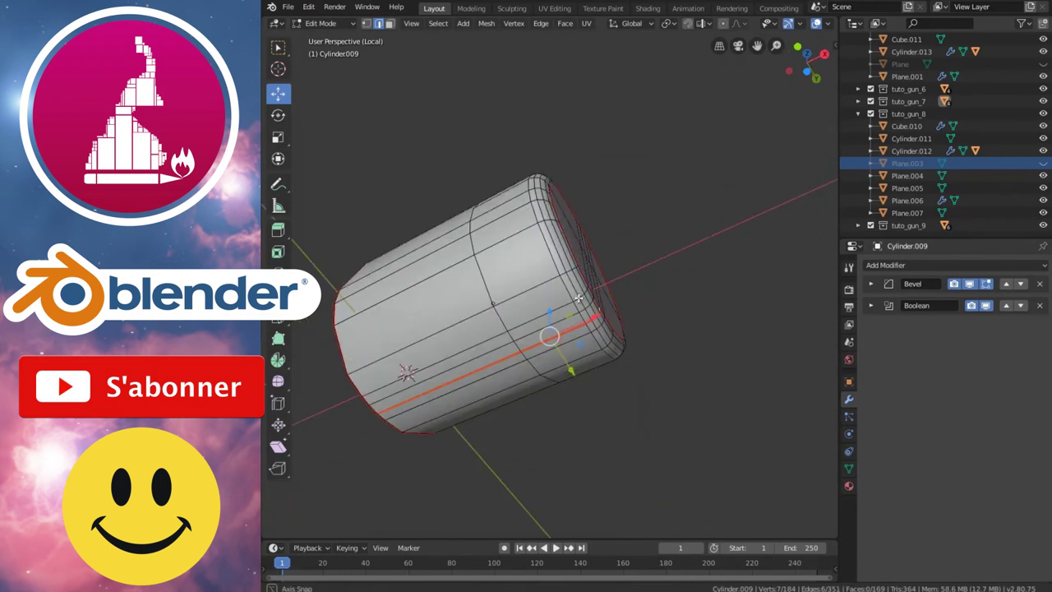
Step: Unwrap the whole cylinder mesh and return to Object Mode
key(alt+a)
key(a)
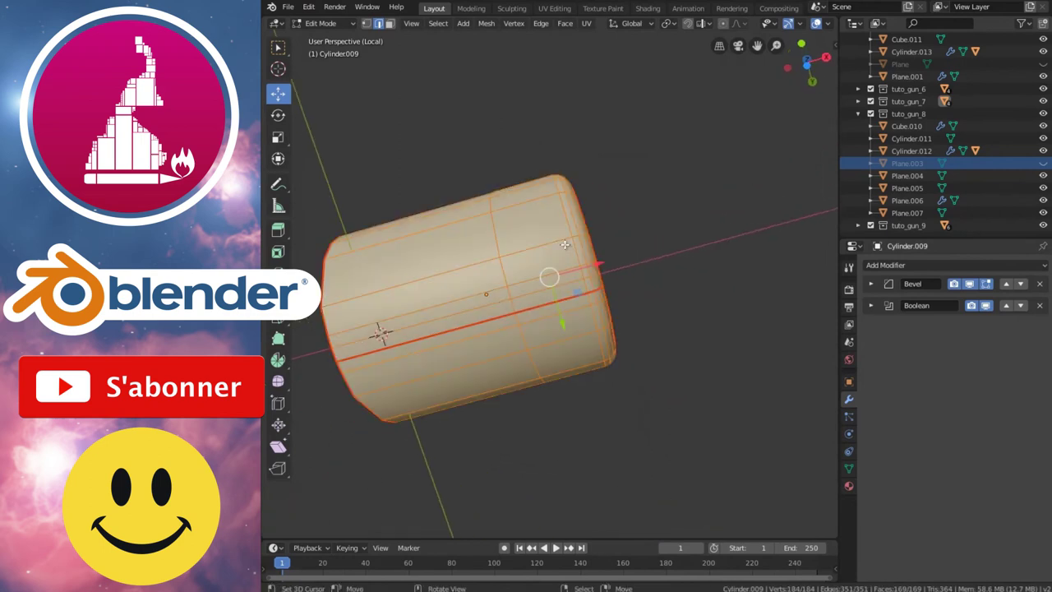
key(u)
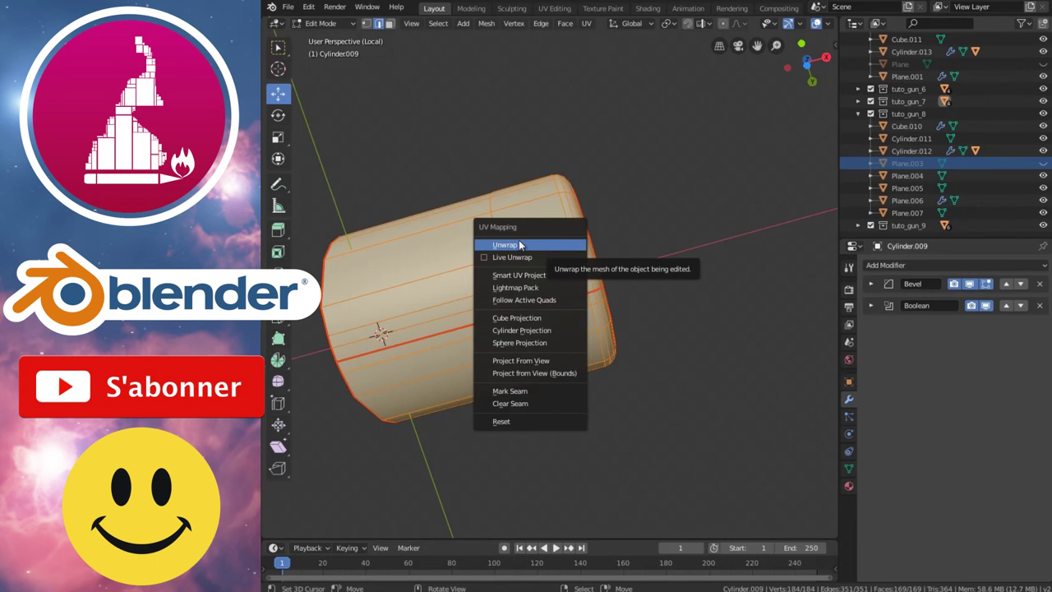
click(520, 245)
mouse_move(486, 247)
middle_down()
mouse_move(601, 312)
mouse_move(598, 291)
middle_up()
key(Tab)
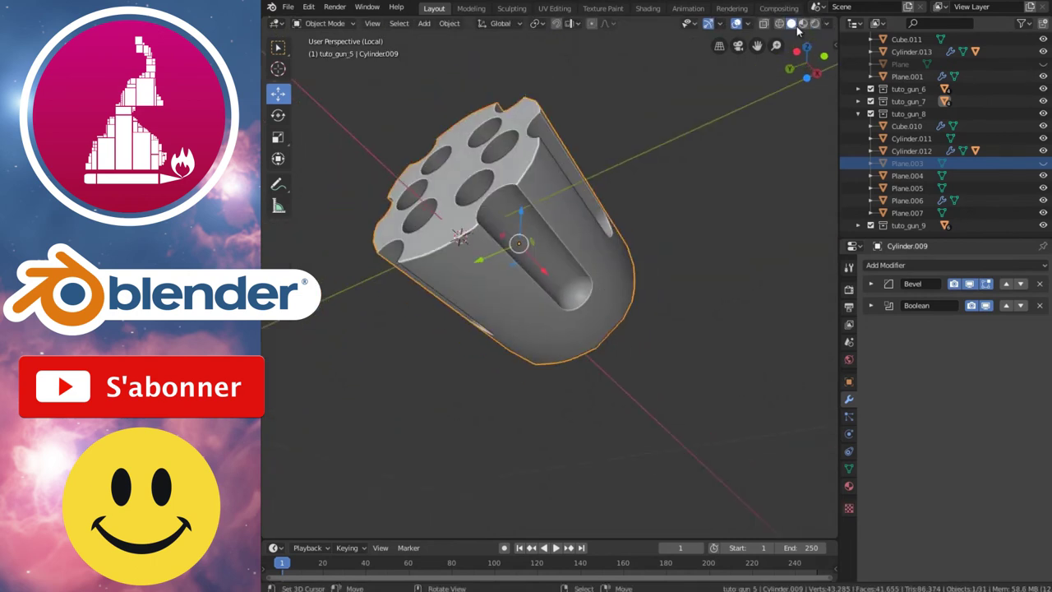
Step: Assign the 'test' checker material to Cylinder.009 and inspect it in Material Preview
click(804, 23)
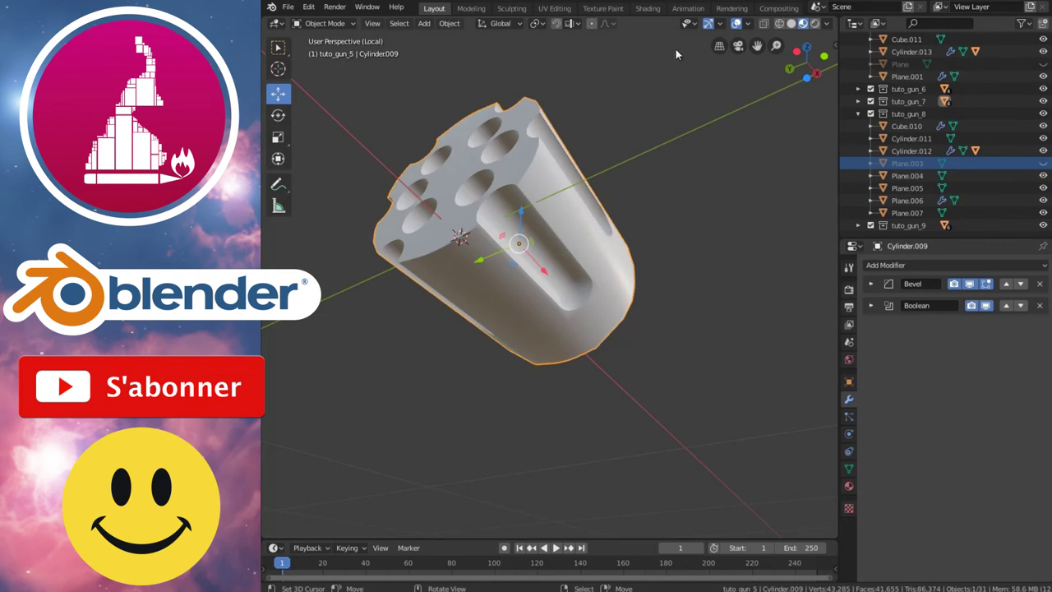
click(849, 485)
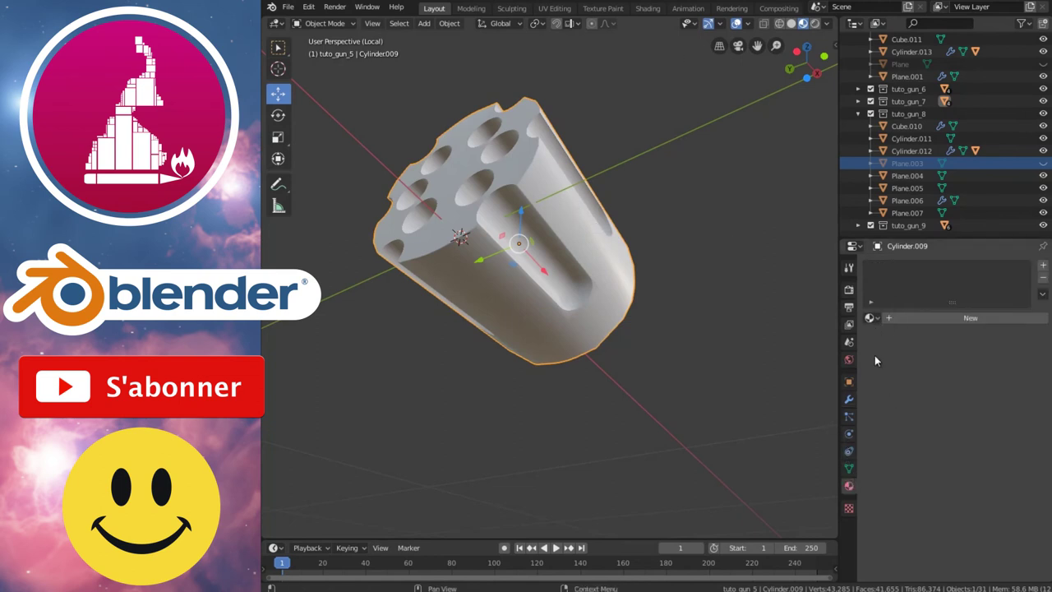
click(871, 317)
click(883, 337)
mouse_move(591, 264)
middle_down()
mouse_move(613, 324)
mouse_move(639, 313)
mouse_move(593, 301)
mouse_move(650, 287)
middle_up()
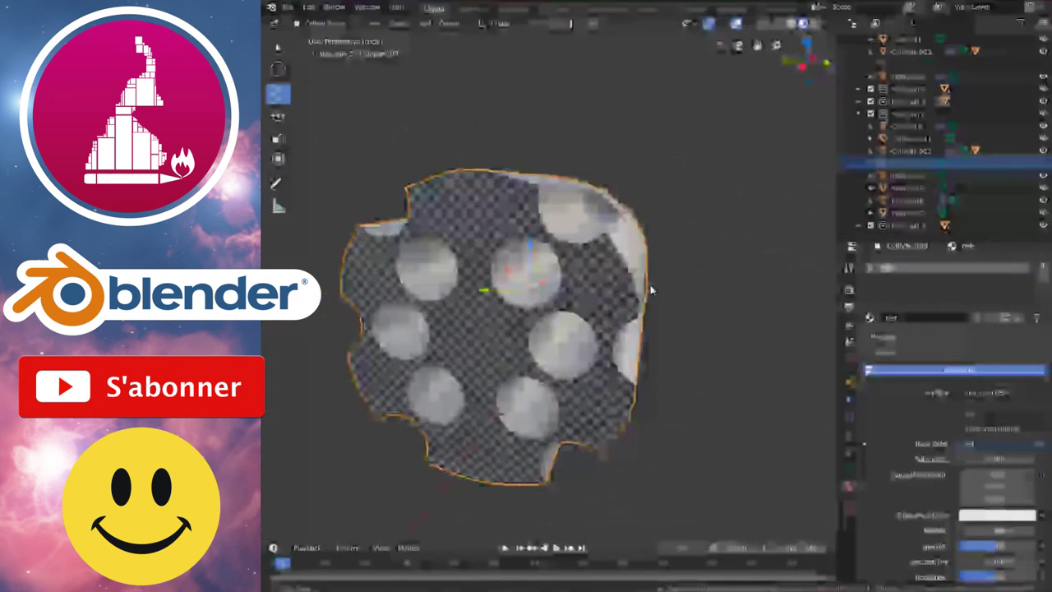
middle_drag(565, 311, 541, 323)
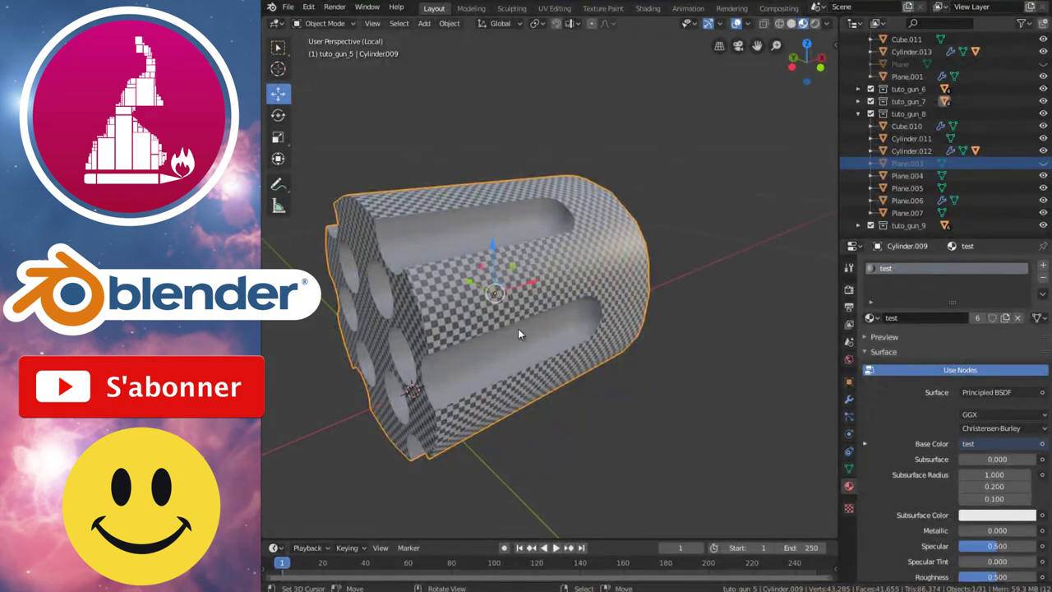
click(790, 24)
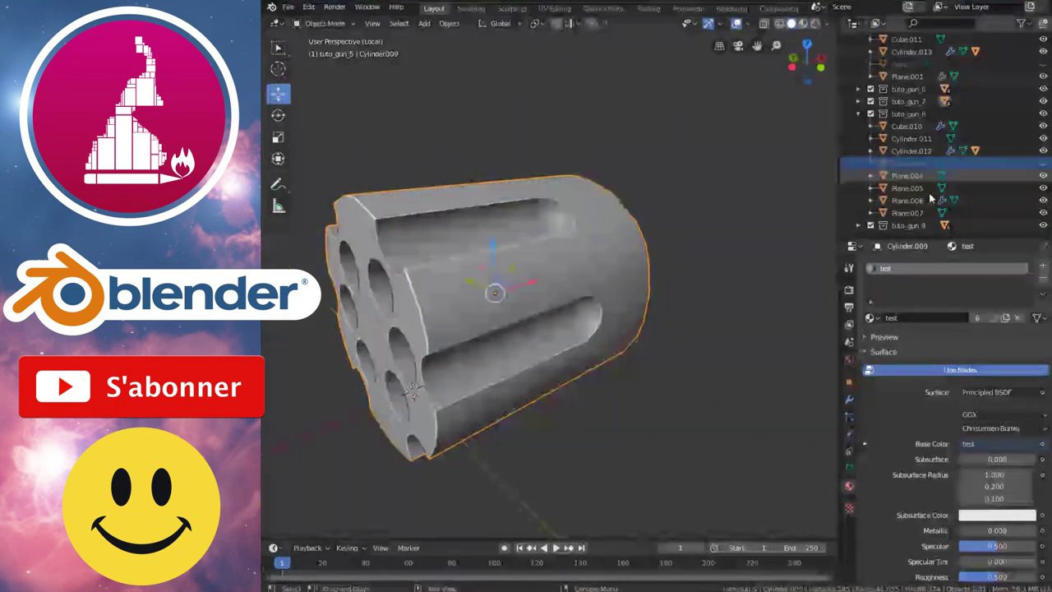
Step: Delete the Mapping and Texture Coordinate nodes from the test material in the Shading workspace
click(649, 9)
scroll(664, 425, down, 3)
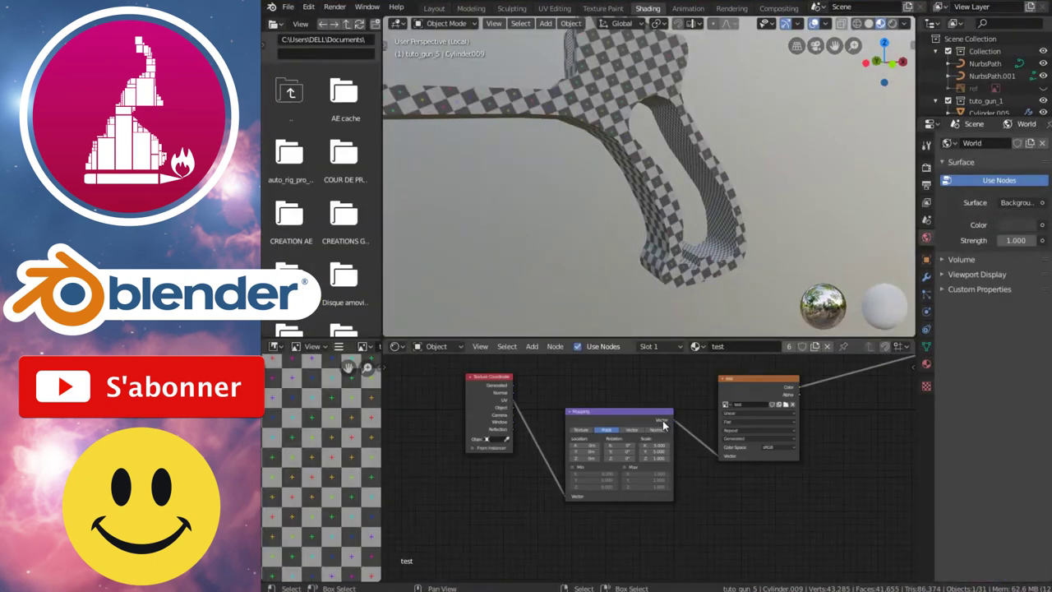
drag(723, 457, 647, 413)
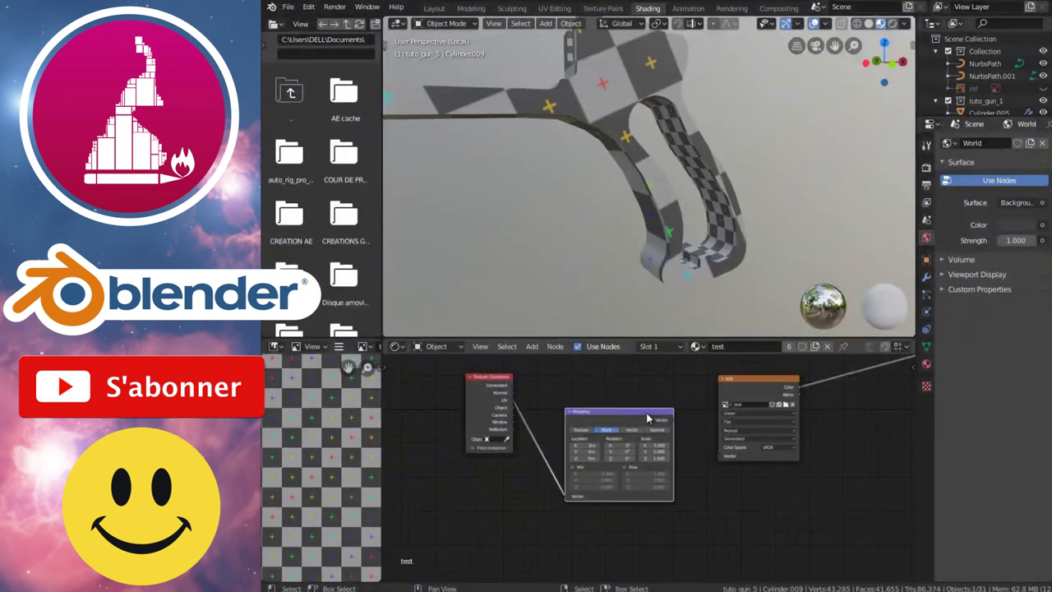
key(x)
click(502, 380)
key(x)
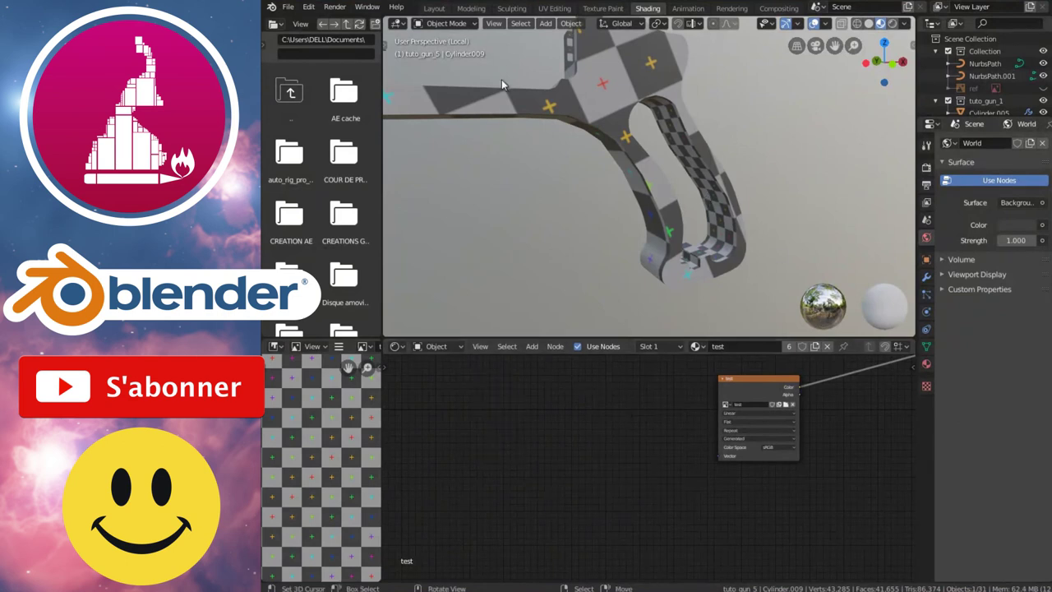
click(433, 8)
Step: Show the whole gun, expand tuto_gun_7, unhide the Sphere.002 bullets and make them active
scroll(580, 270, down, 2)
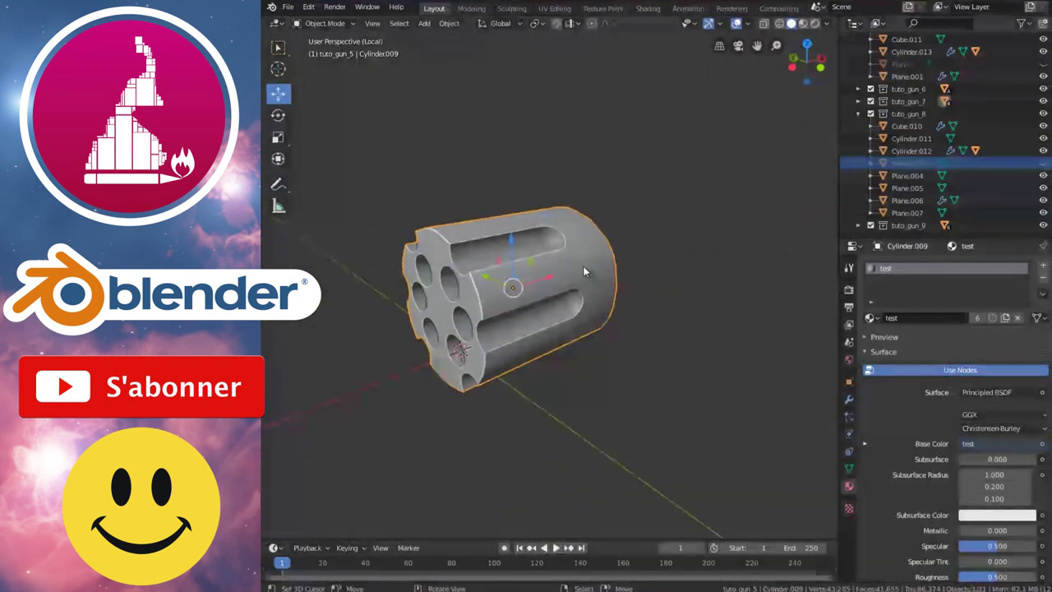
key(KP_Divide)
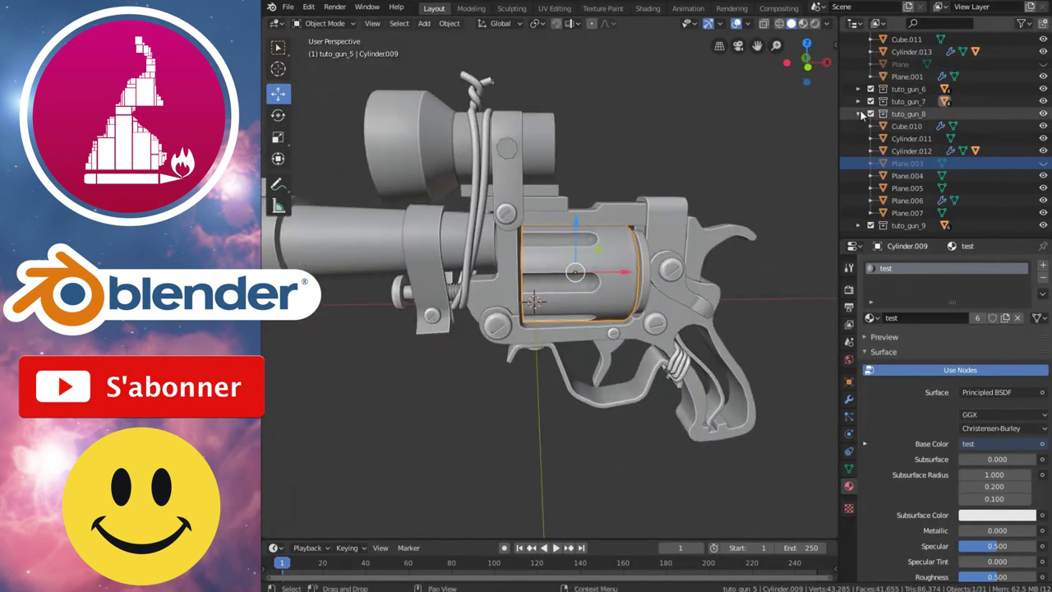
scroll(886, 178, up, 5)
click(859, 113)
click(608, 296)
click(613, 284)
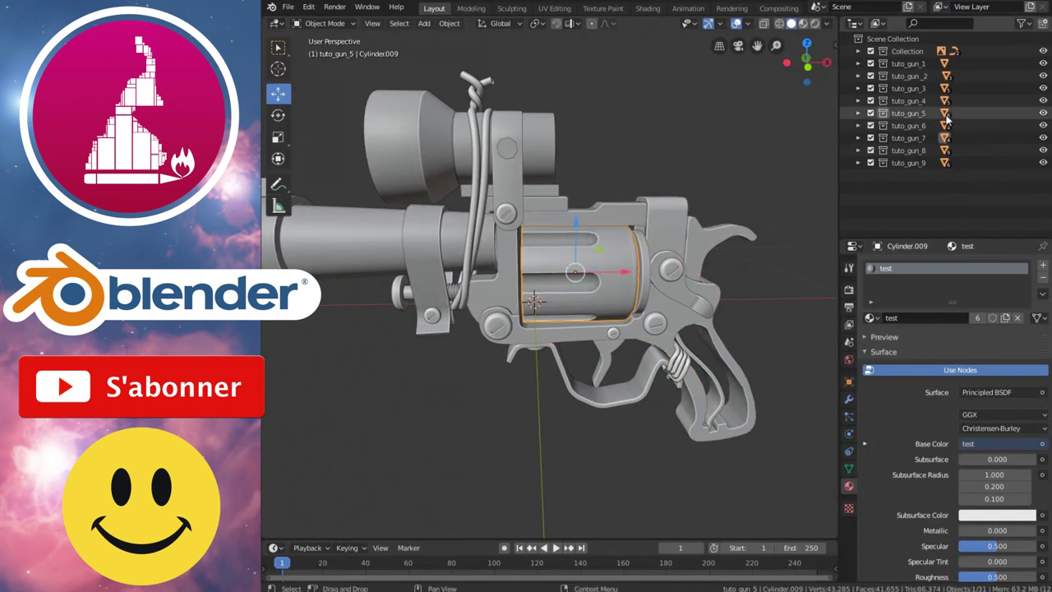
click(858, 137)
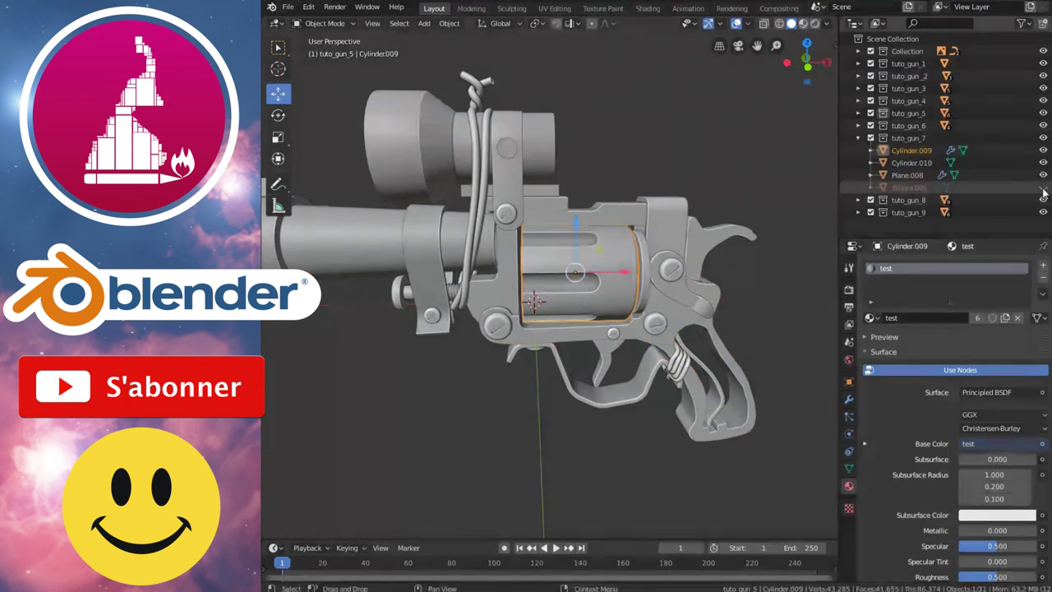
click(1042, 187)
click(547, 292)
Step: Isolate the bullets in Edit Mode, looking down their axis with face selection
key(KP_Divide)
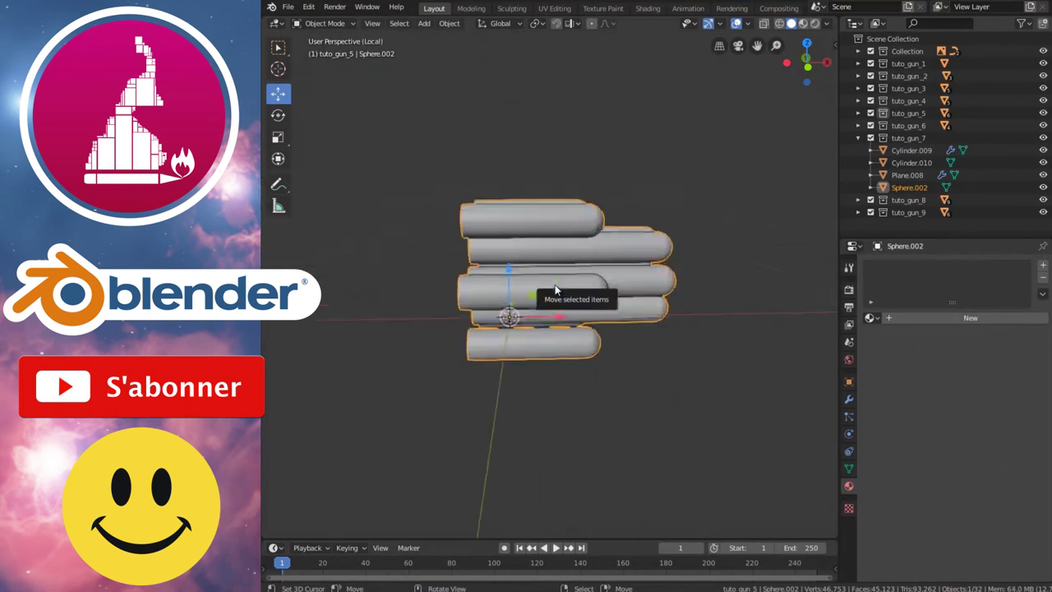
key(Tab)
scroll(556, 284, down, 3)
middle_drag(556, 284, 590, 266)
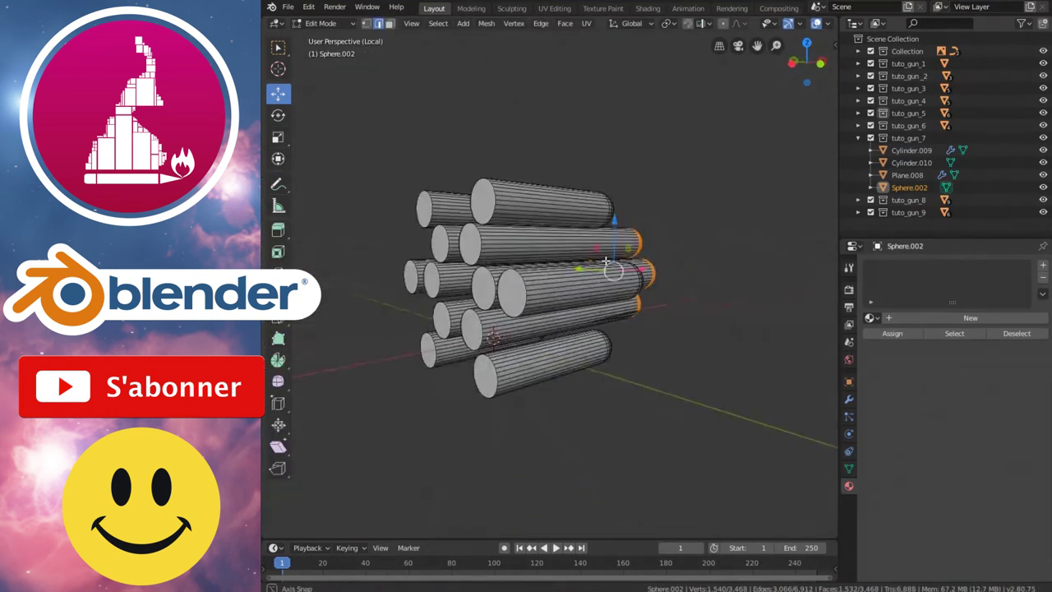
key(KP_3)
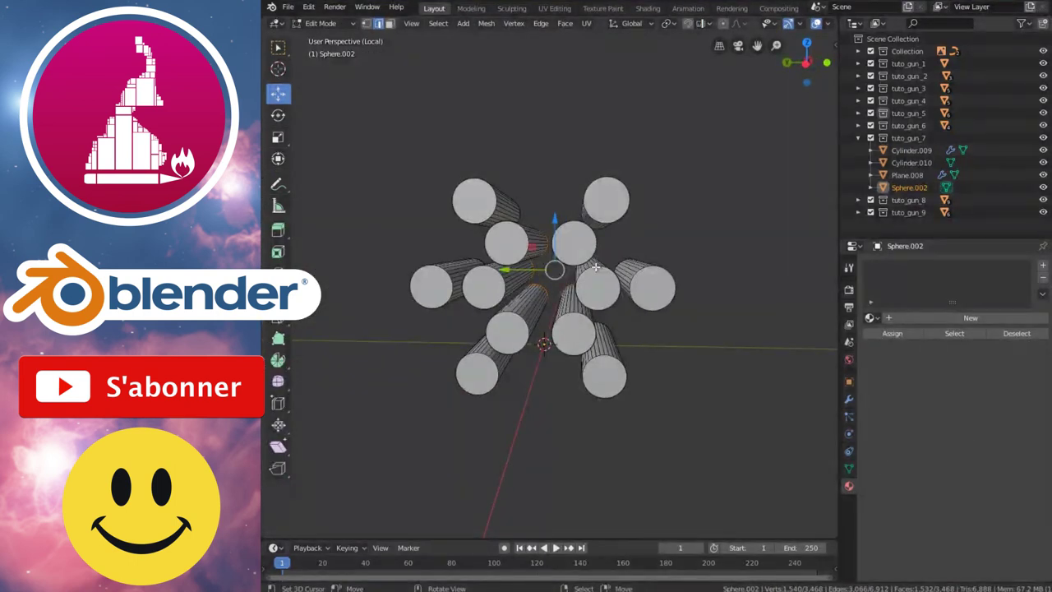
key(ctrl+Tab)
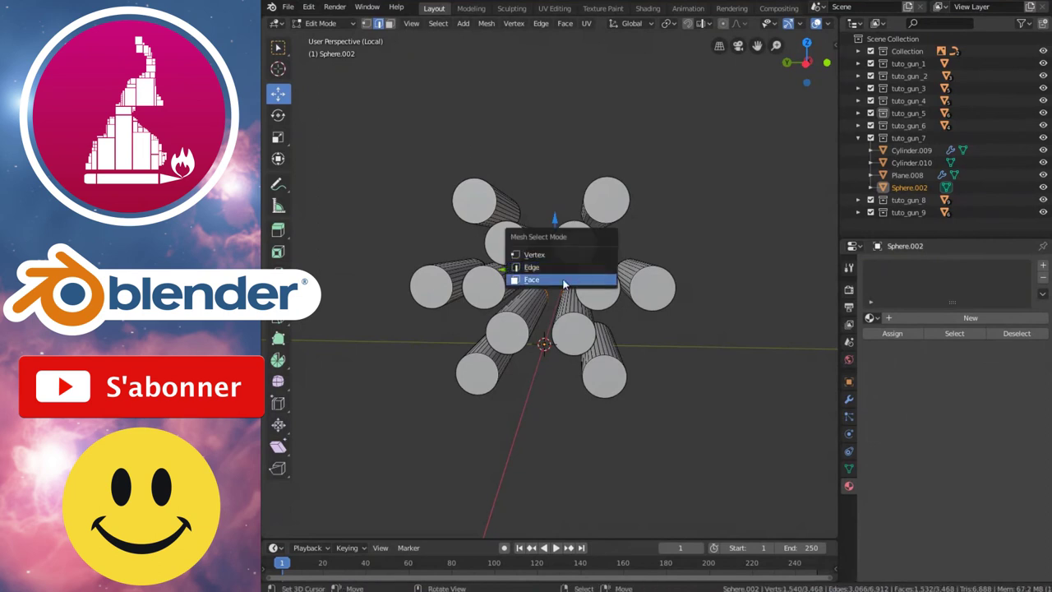
click(564, 281)
scroll(648, 425, up, 3)
Step: Select the flat end caps of all twelve bullets
click(644, 444)
shift+click(589, 375)
shift+click(632, 294)
shift+click(707, 300)
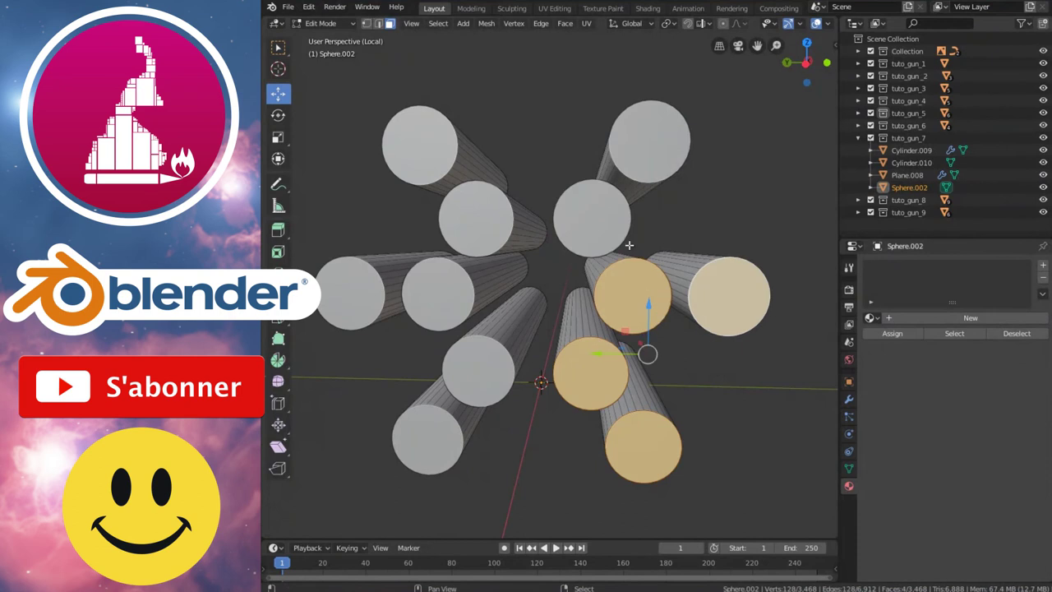
shift+click(604, 219)
shift+click(638, 162)
shift+click(482, 219)
shift+click(443, 140)
shift+click(438, 289)
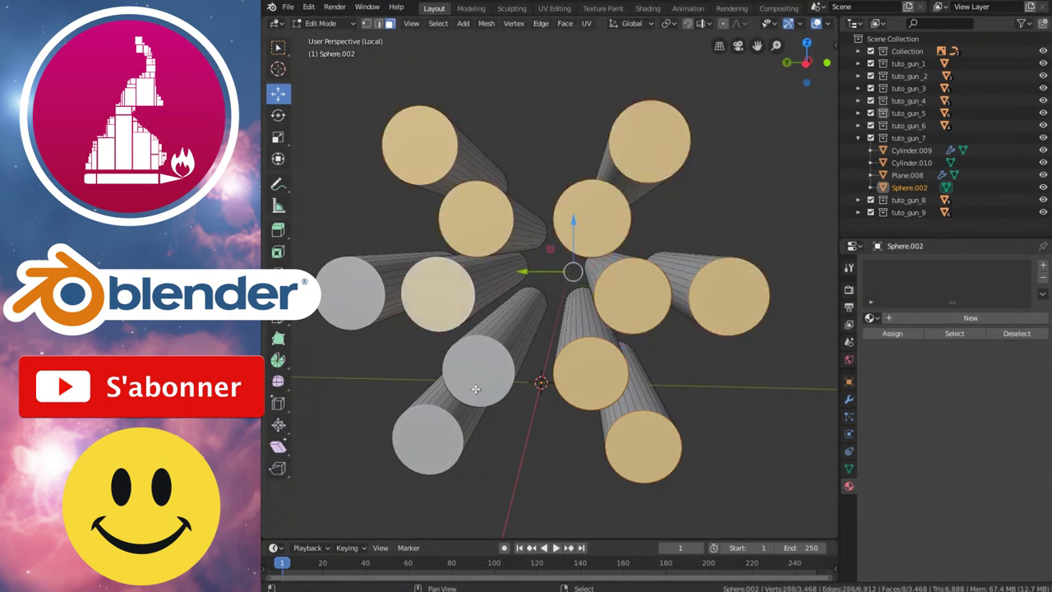
shift+click(479, 369)
shift+click(423, 433)
shift+click(370, 317)
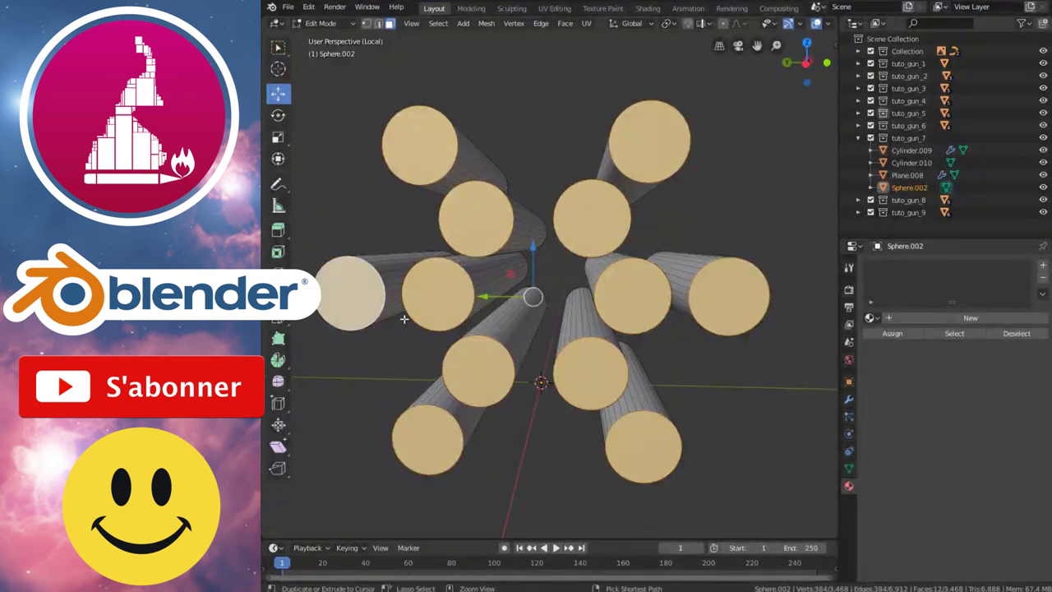
Step: Mark the end cap outlines as seams and switch to edge selection
key(ctrl+e)
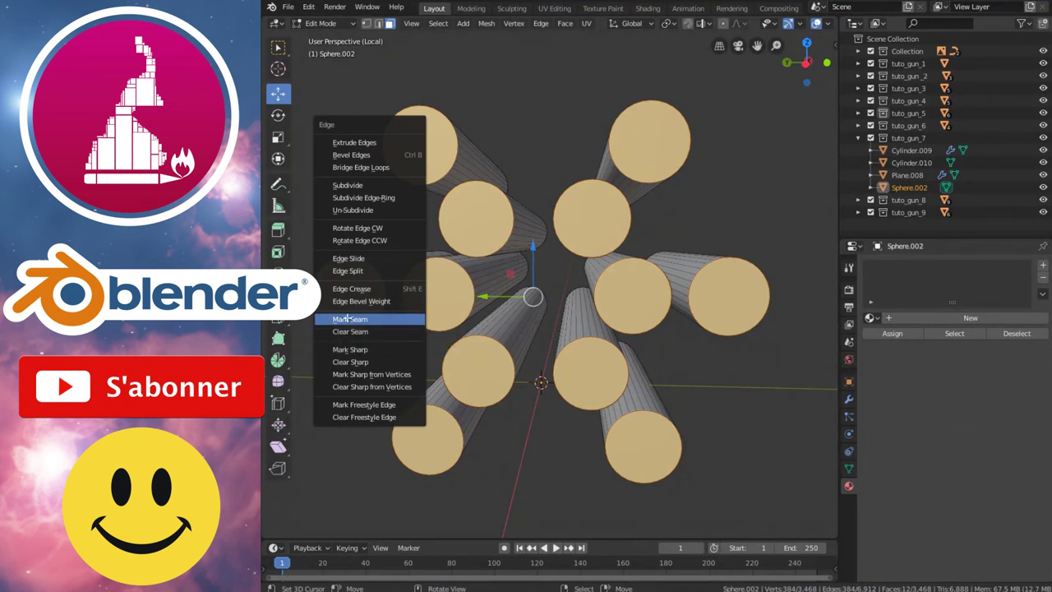
click(349, 321)
key(ctrl+Tab)
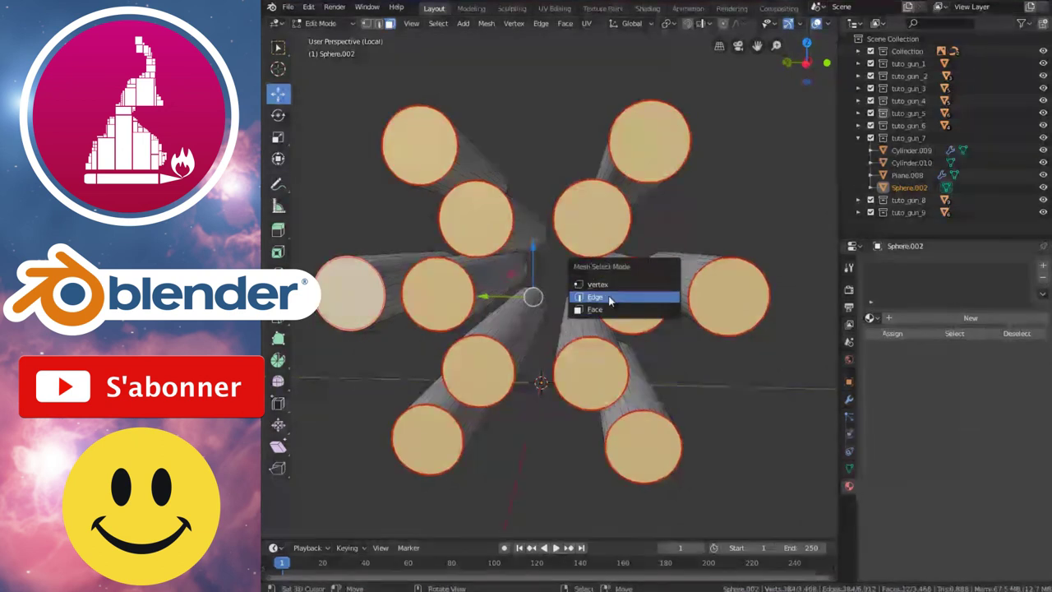
click(609, 298)
middle_drag(698, 357, 571, 343)
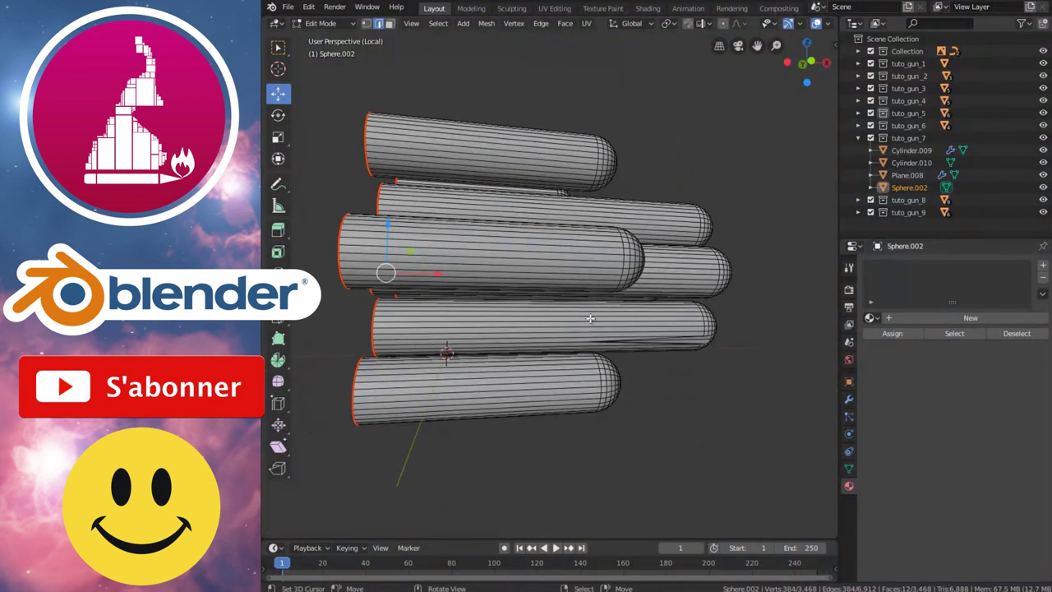
Step: View the bullets from the front and switch to vertex selection mode
key(KP_1)
scroll(605, 359, up, 1)
alt+click(616, 383)
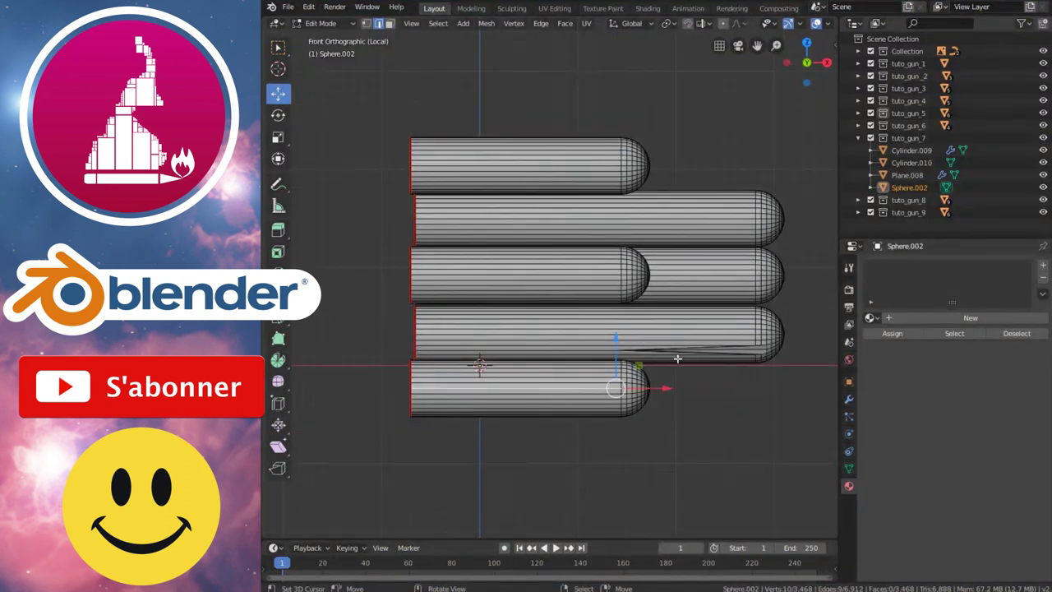
ctrl+scroll(646, 360, down, 1)
key(ctrl+Tab)
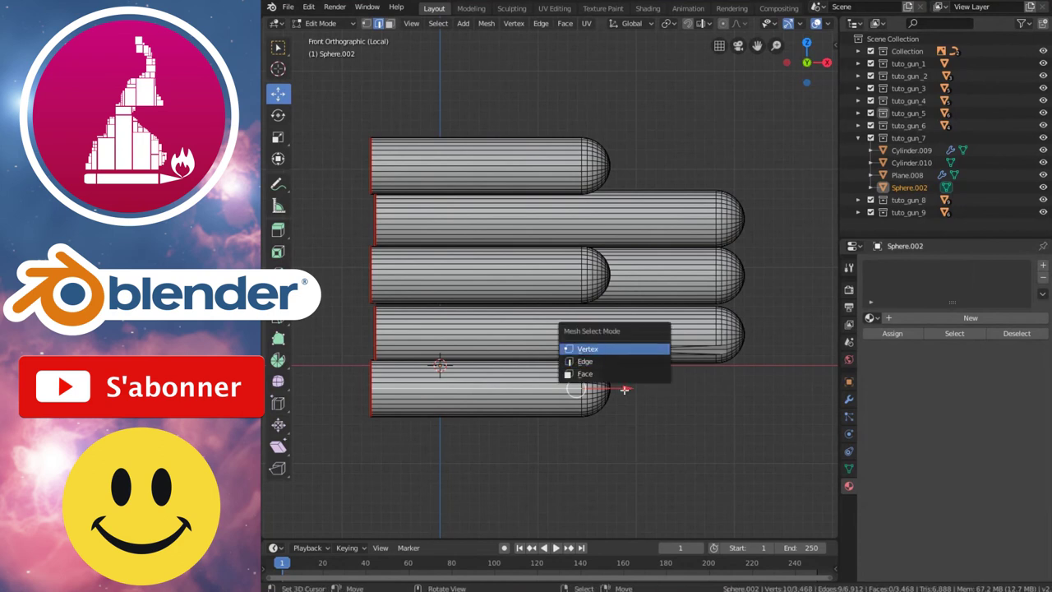
key(Return)
scroll(625, 390, up, 2)
Step: Nudge a few vertices at the bullet ends slightly sideways
click(603, 386)
key(g)
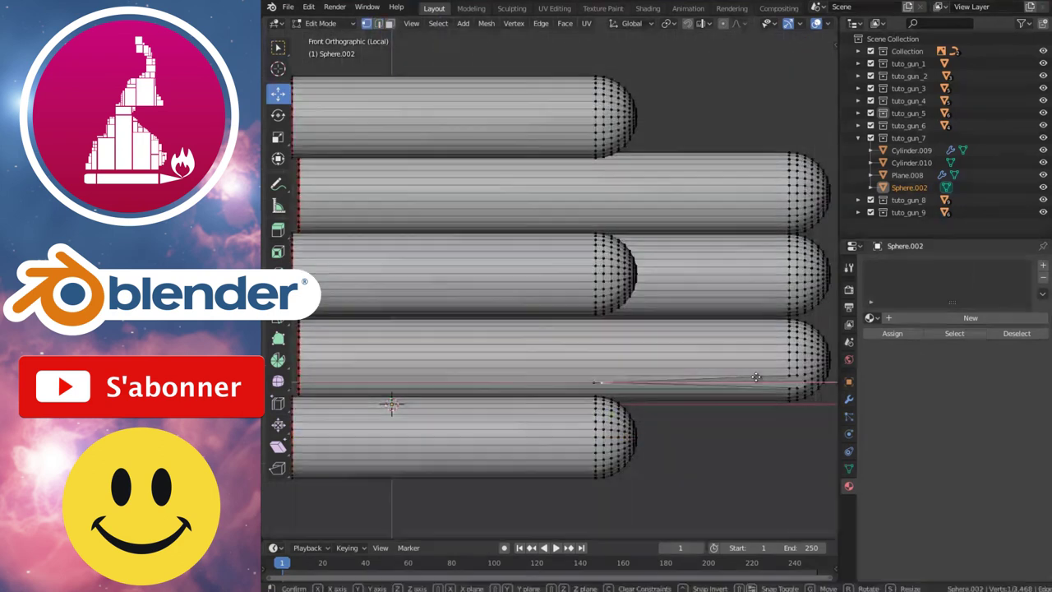
click(270, 385)
click(593, 383)
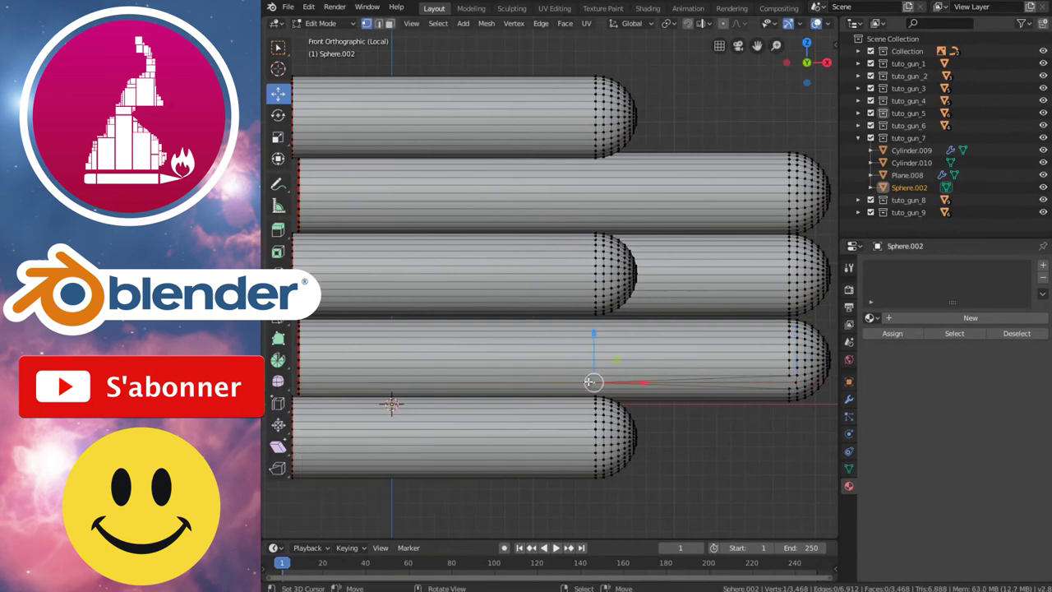
key(g)
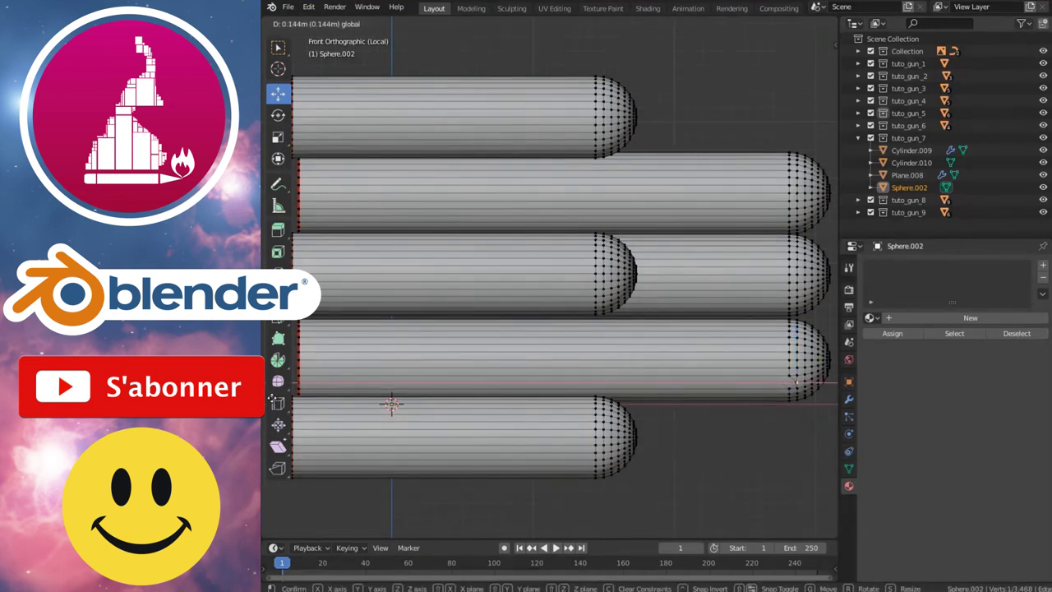
click(267, 401)
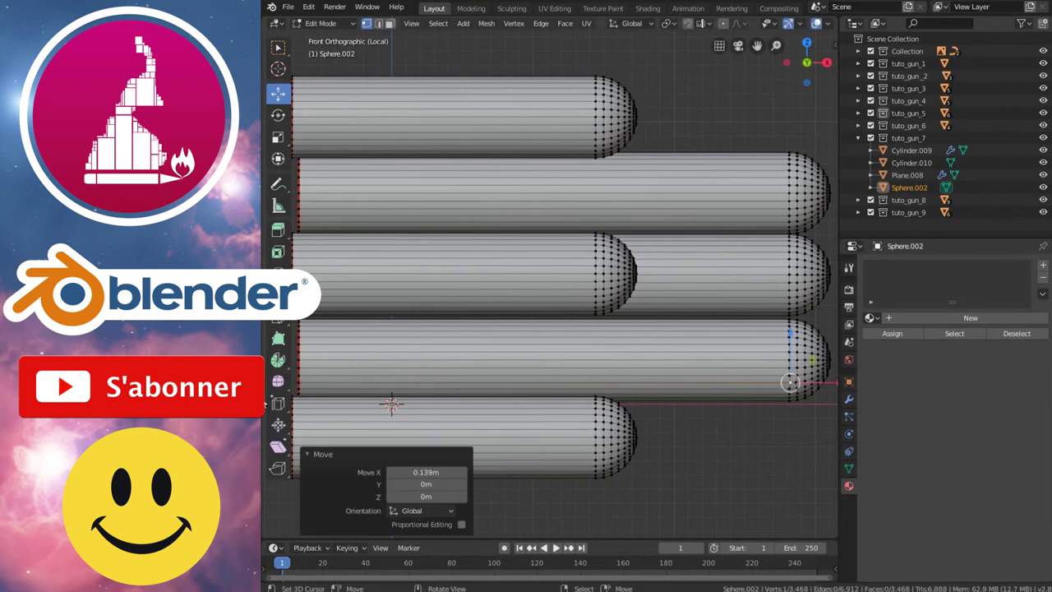
scroll(802, 403, up, 2)
ctrl+scroll(802, 403, left, 2)
ctrl+scroll(801, 403, right, 4)
click(802, 404)
scroll(729, 383, down, 4)
scroll(688, 373, down, 1)
scroll(688, 374, up, 1)
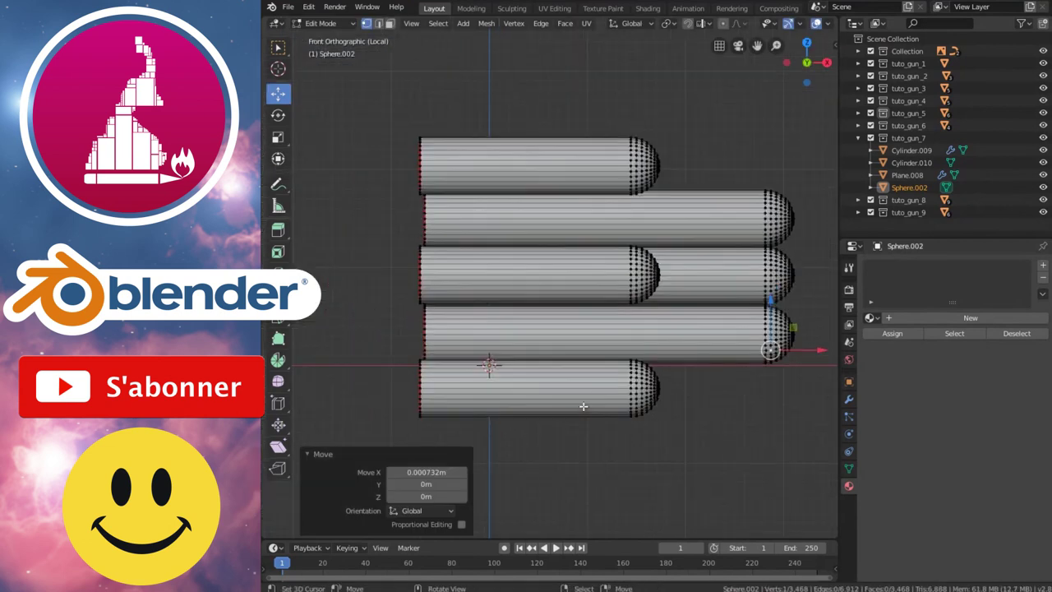
Step: Select a lengthwise edge loop on the front of each bullet
alt+click(629, 393)
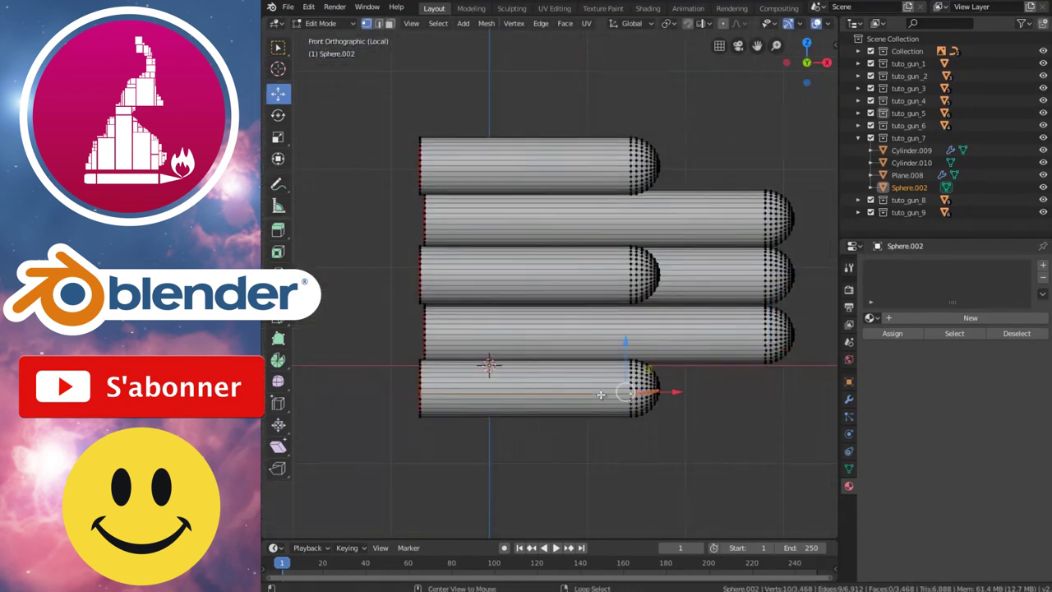
alt+shift+click(746, 340)
alt+shift+click(597, 279)
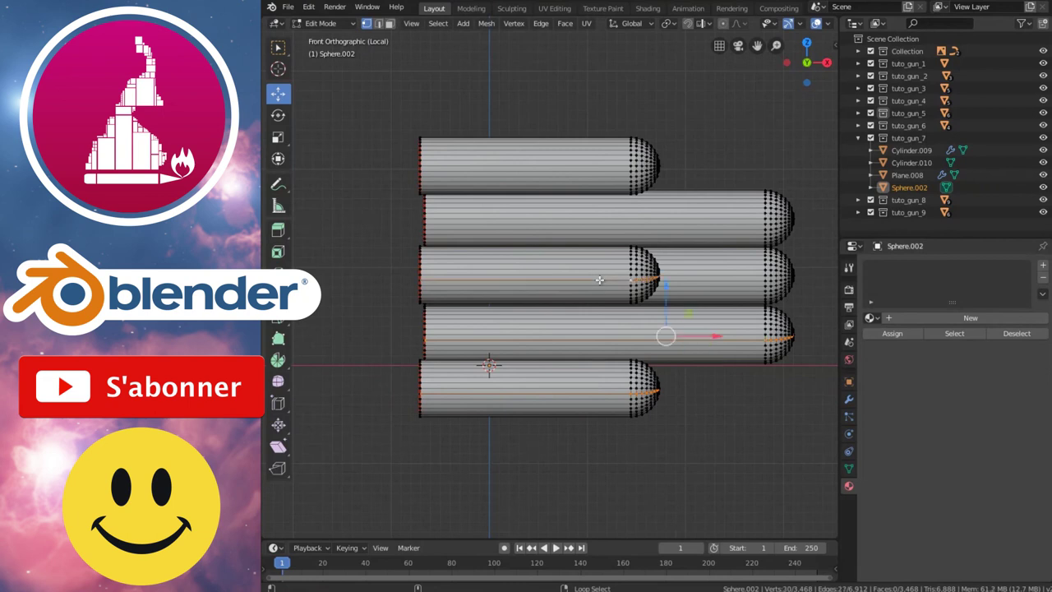
alt+shift+click(709, 276)
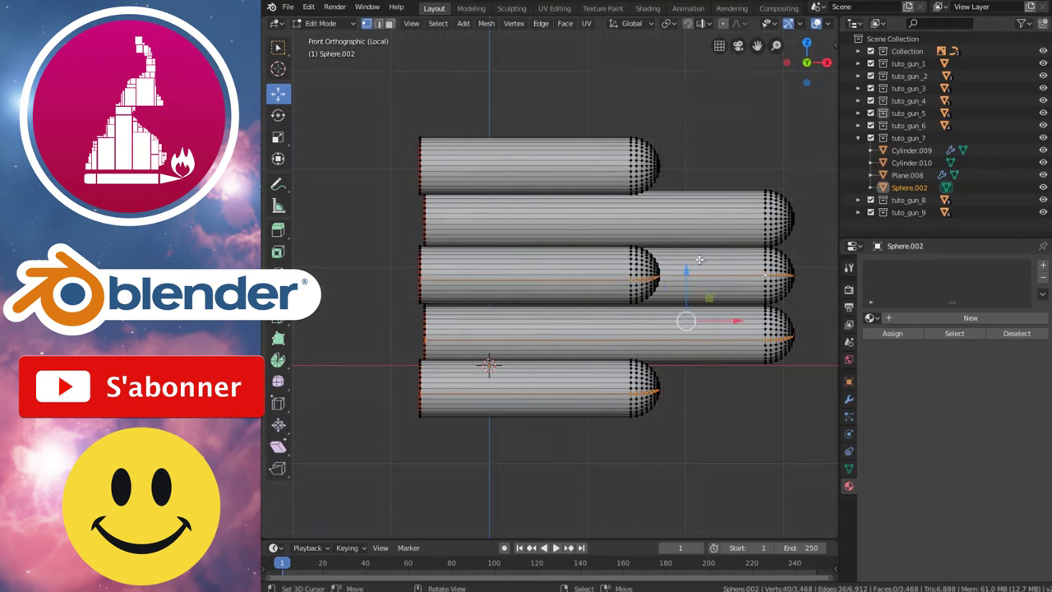
alt+shift+click(686, 218)
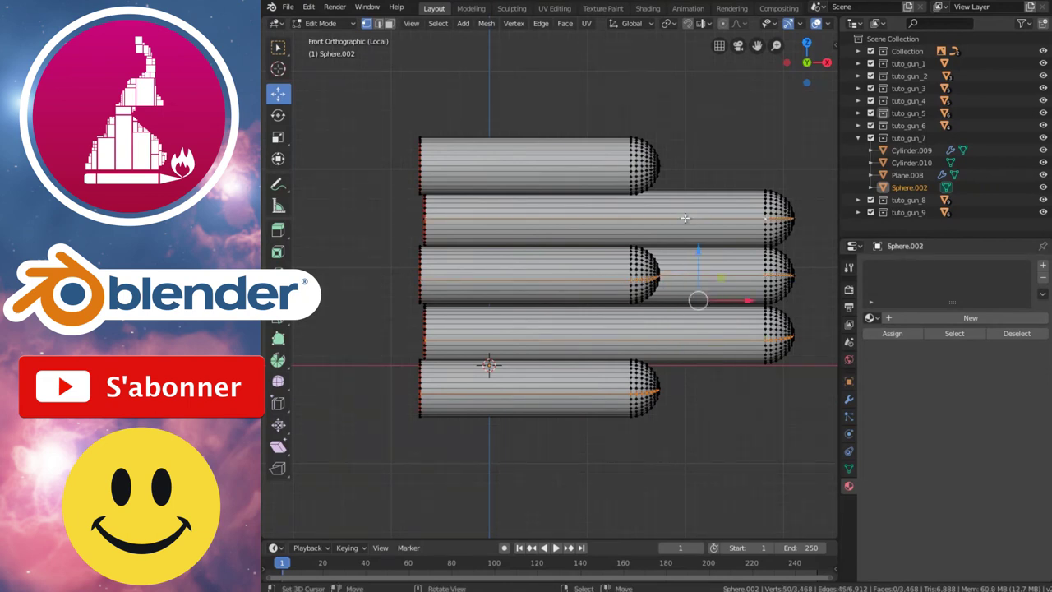
alt+shift+click(580, 168)
Step: From the back view, add each bullet's back edge loop to the selection
key(ctrl+KP_1)
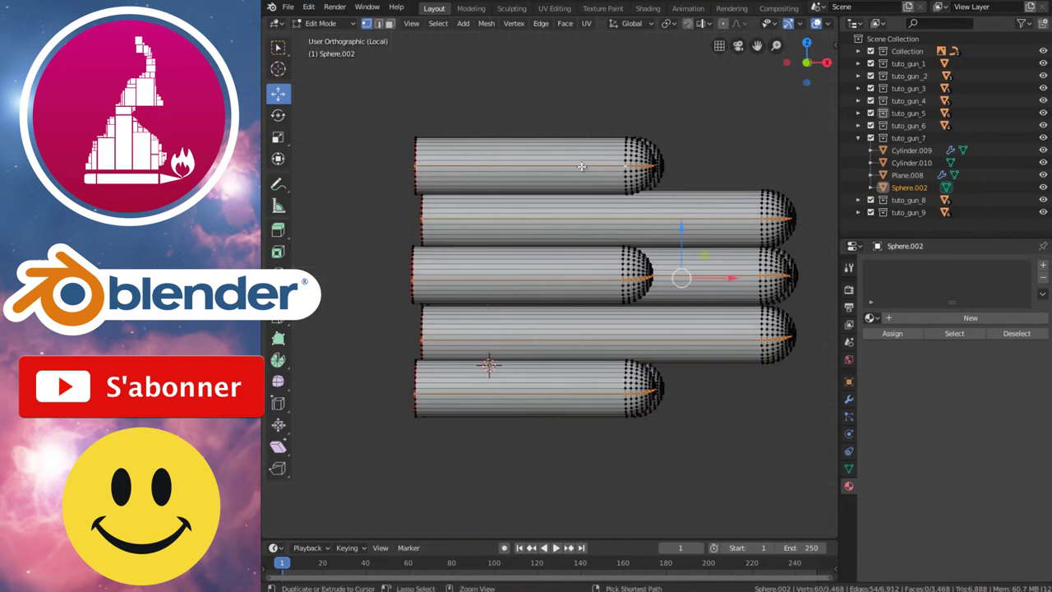
alt+shift+click(608, 392)
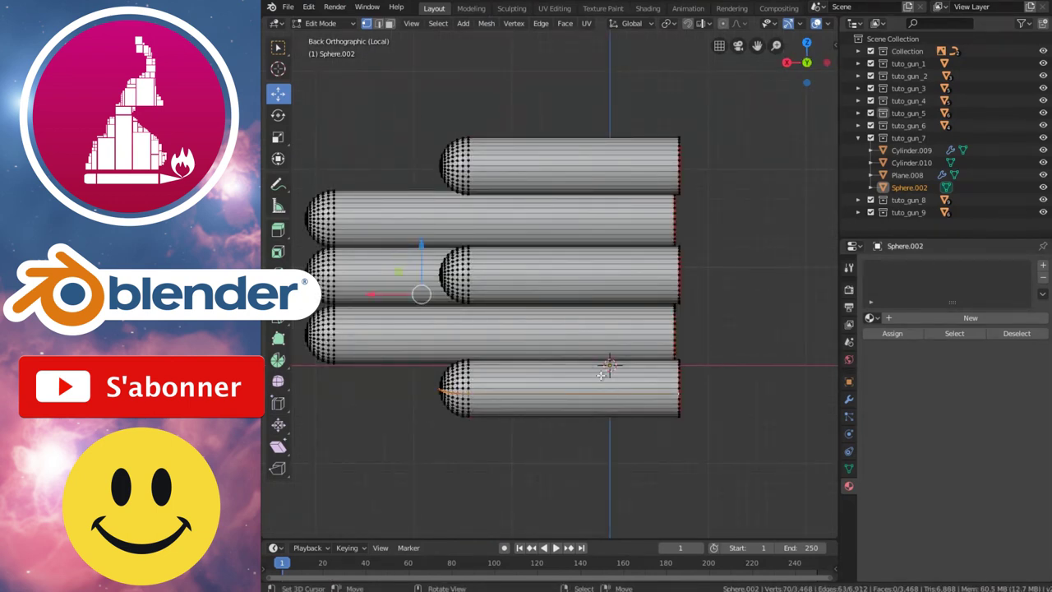
alt+shift+click(552, 334)
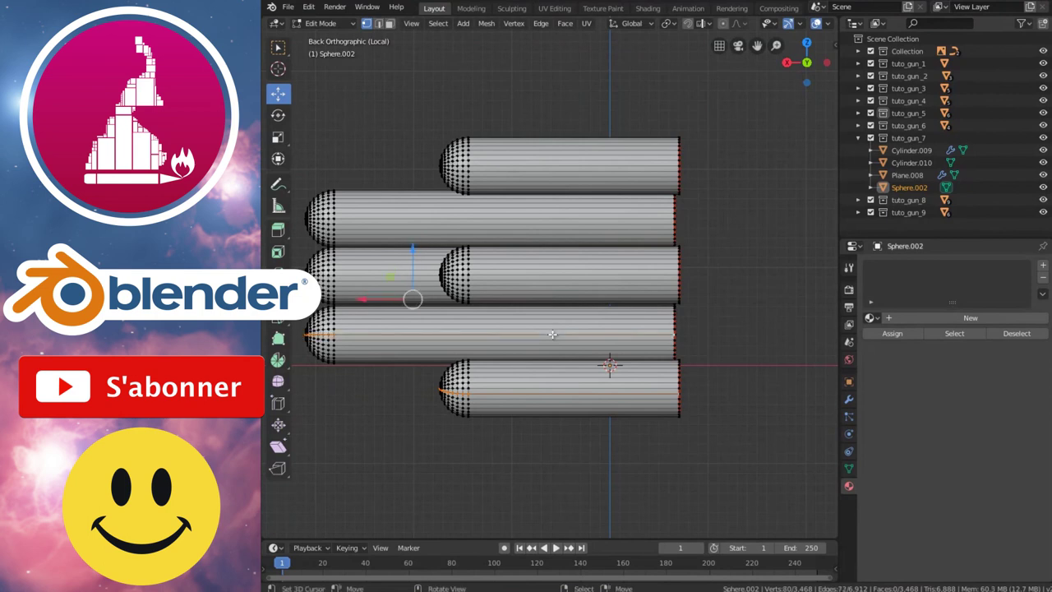
alt+shift+click(555, 275)
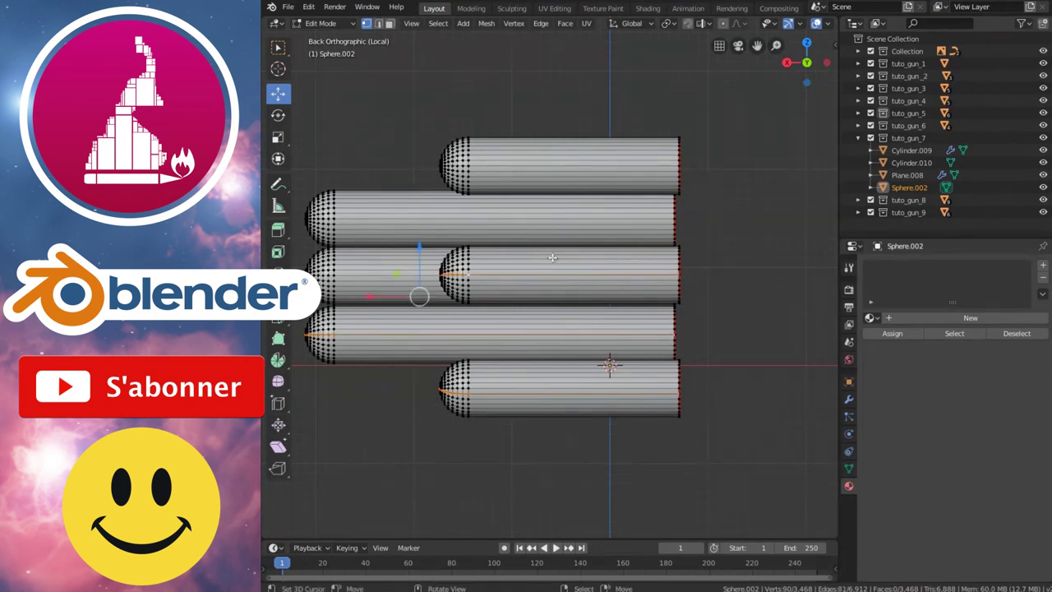
alt+shift+click(556, 217)
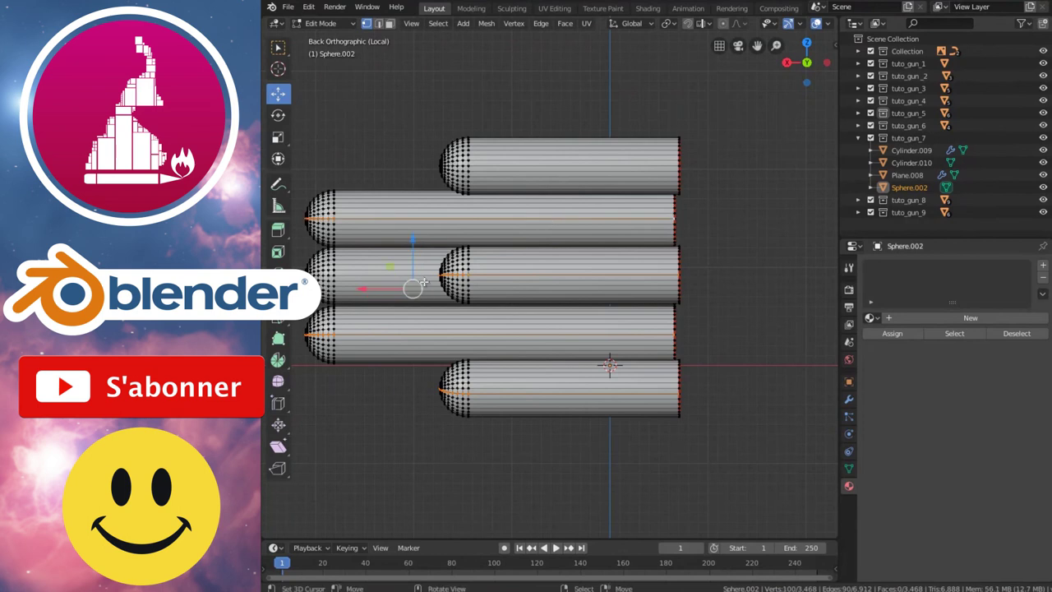
alt+shift+click(383, 290)
scroll(384, 290, down, 5)
scroll(478, 250, up, 4)
alt+shift+click(530, 182)
scroll(517, 228, down, 3)
mouse_move(517, 228)
middle_down()
mouse_move(602, 273)
mouse_move(587, 281)
middle_up()
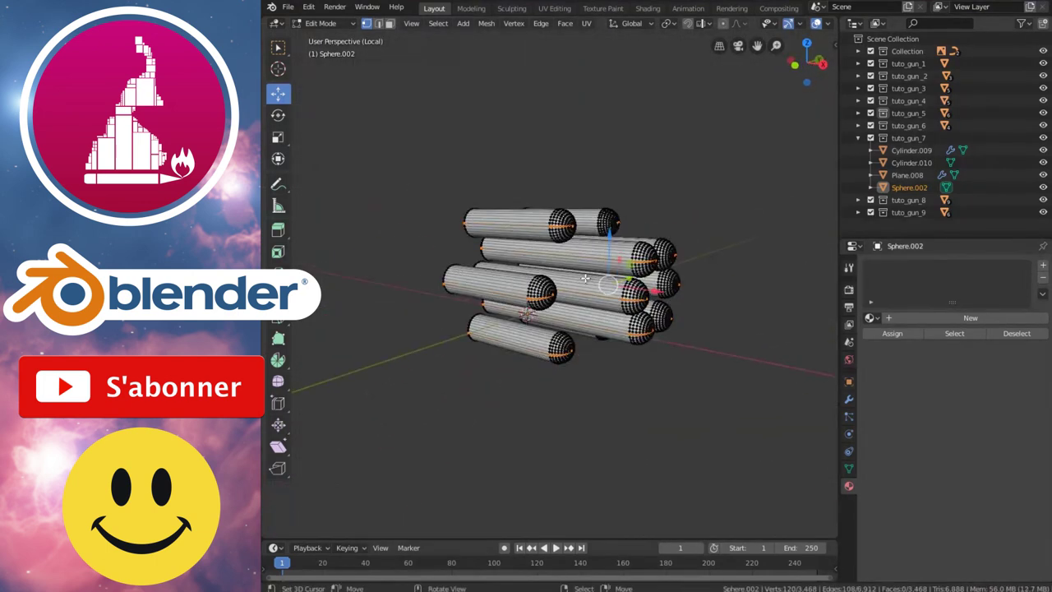
Step: Mark the selected edges as seams, unwrap the whole Sphere.002 mesh, and return to Object Mode
key(ctrl+e)
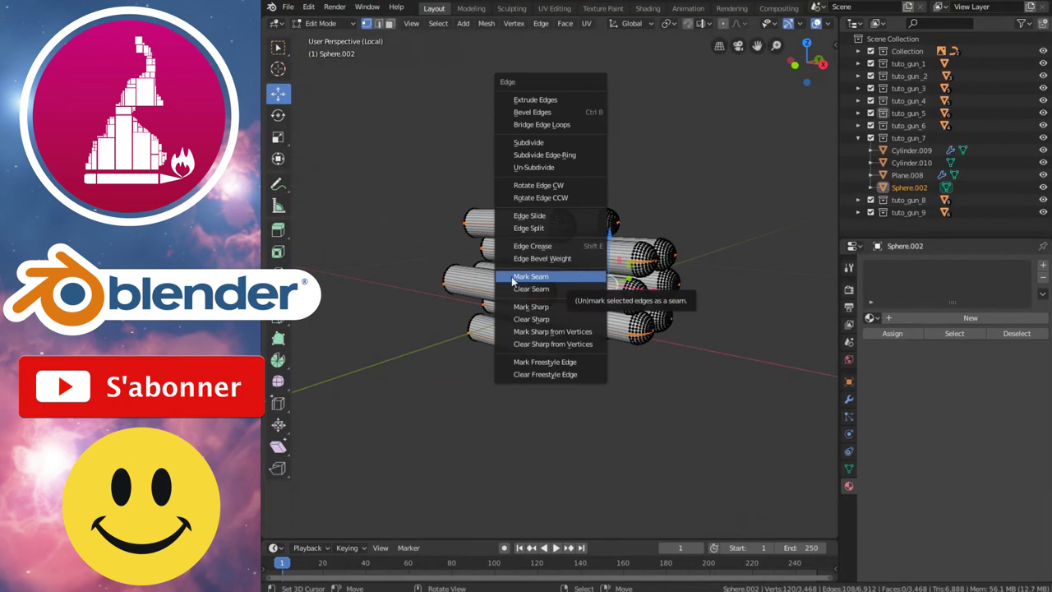
click(513, 280)
key(a)
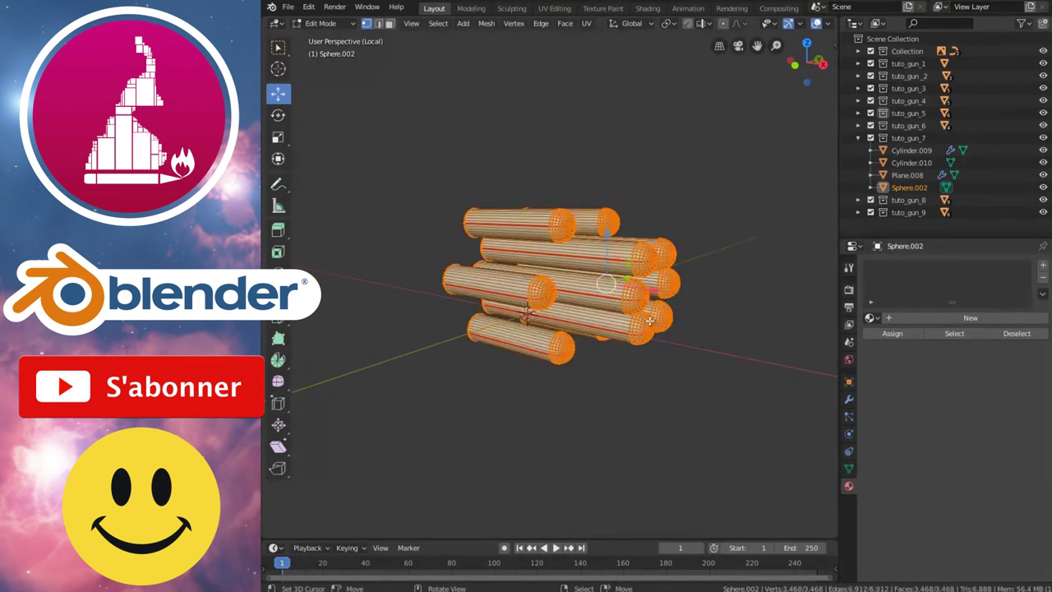
key(u)
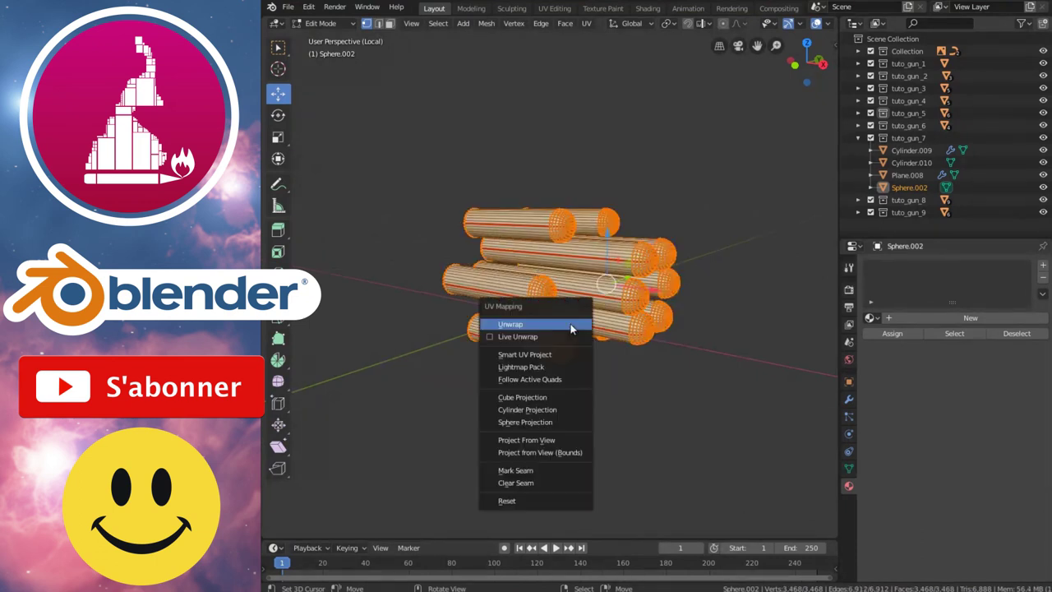
click(532, 323)
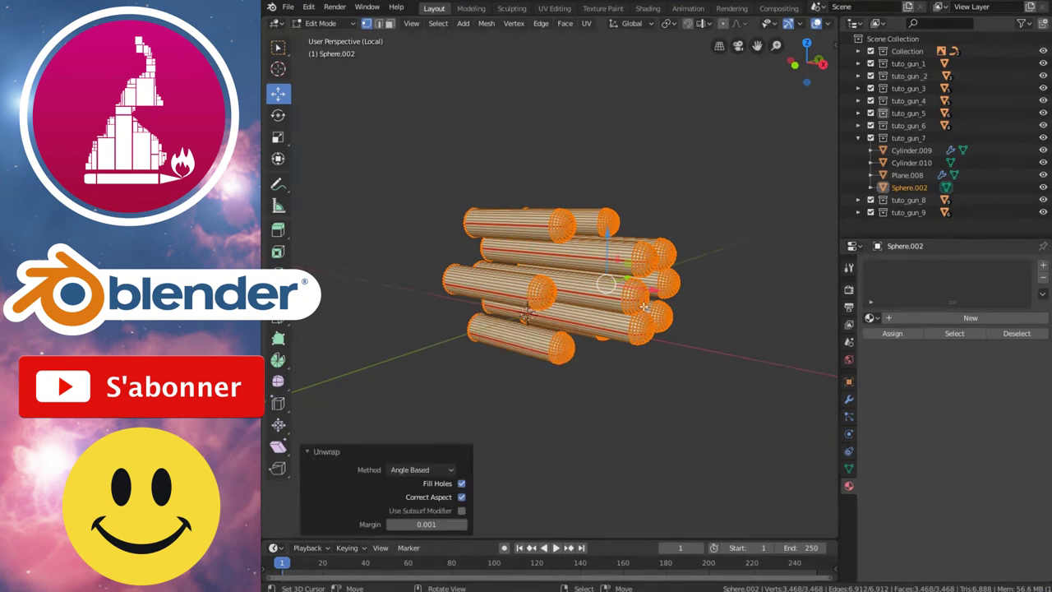
key(Tab)
middle_drag(564, 301, 628, 305)
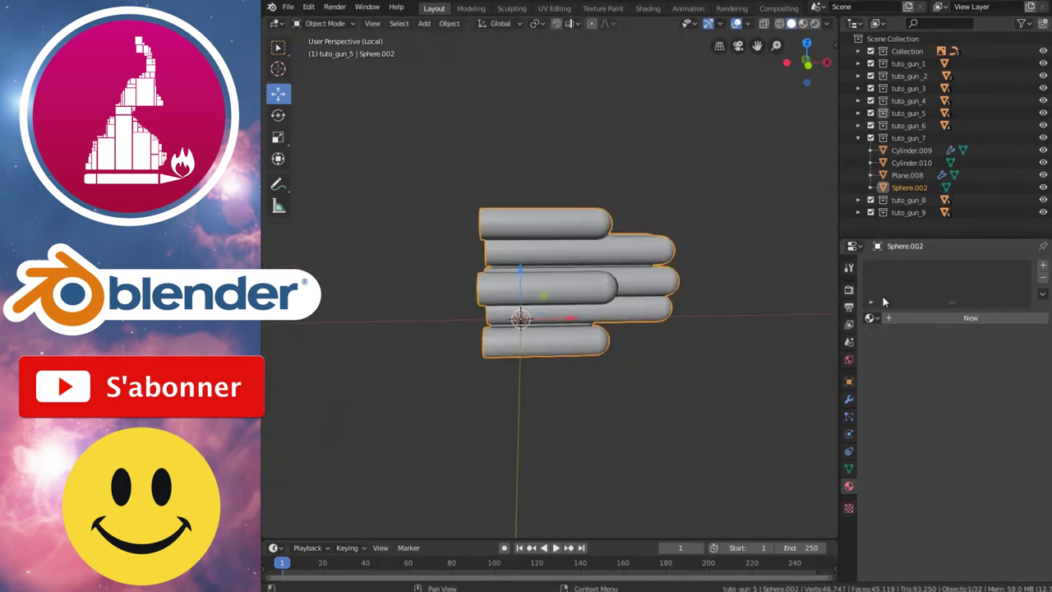
Step: Exit local view, hide the Sphere.002 bullets, and select the drum Cylinder.009
key(KP_Divide)
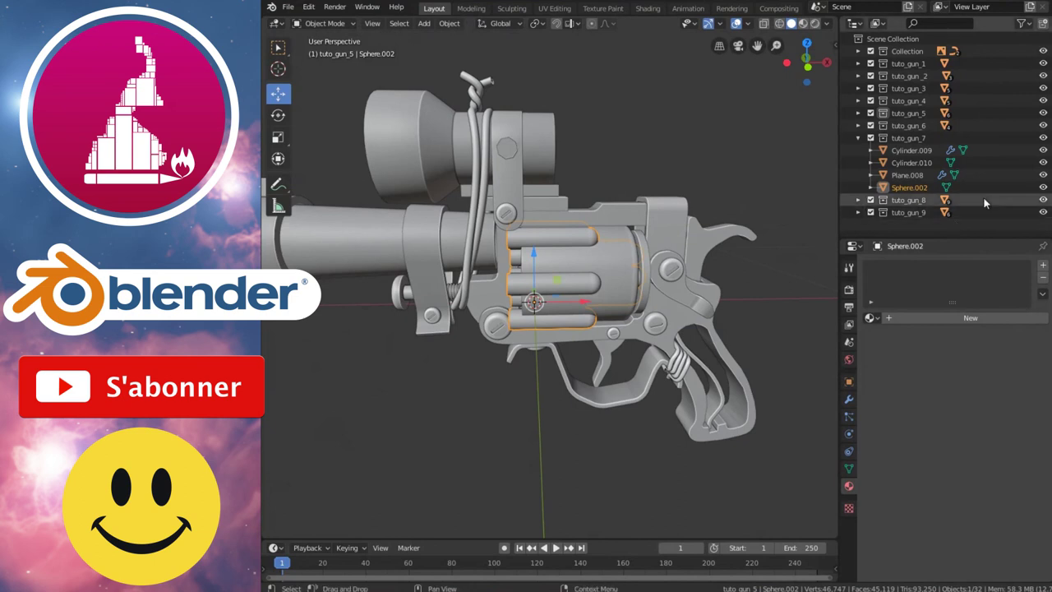
click(1043, 187)
middle_drag(585, 337, 636, 311)
click(633, 309)
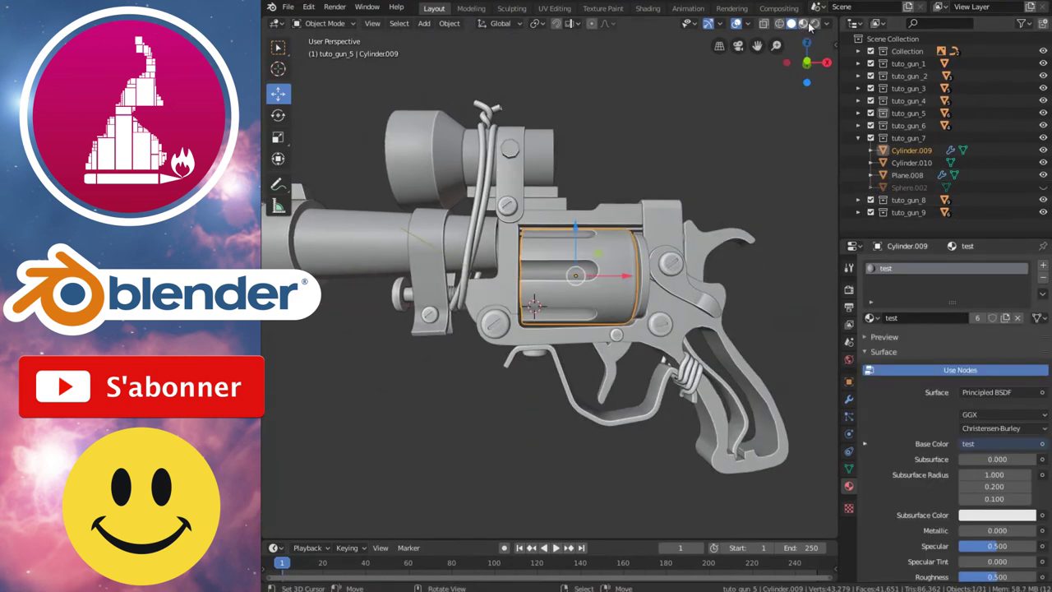
Step: Inspect the drum's checker texture in Material Preview, isolated and from several angles
click(806, 24)
mouse_move(576, 274)
middle_down()
mouse_move(587, 264)
mouse_move(627, 288)
middle_up()
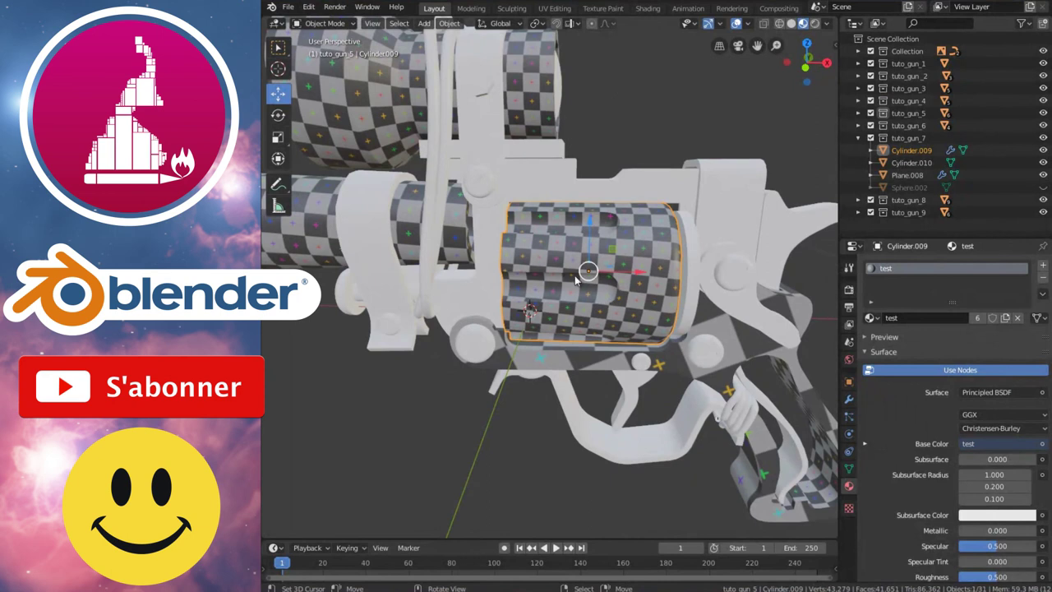
key(KP_Divide)
scroll(605, 292, down, 5)
mouse_move(604, 292)
middle_down()
mouse_move(636, 300)
mouse_move(496, 337)
mouse_move(372, 331)
mouse_move(441, 314)
middle_up()
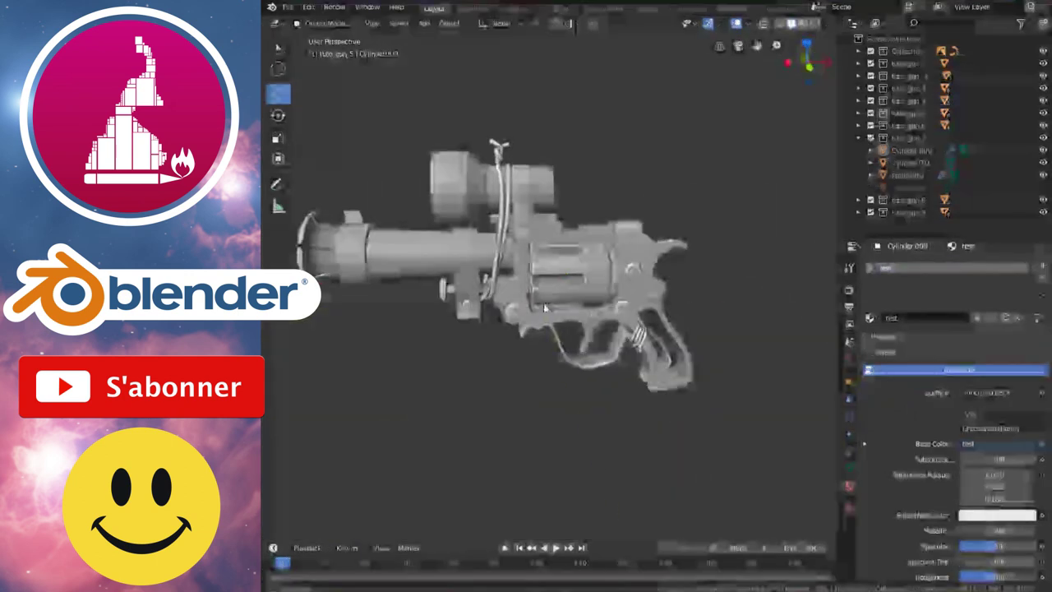
mouse_move(544, 308)
middle_down()
mouse_move(647, 288)
mouse_move(712, 249)
mouse_move(449, 301)
mouse_move(326, 312)
mouse_move(366, 281)
middle_up()
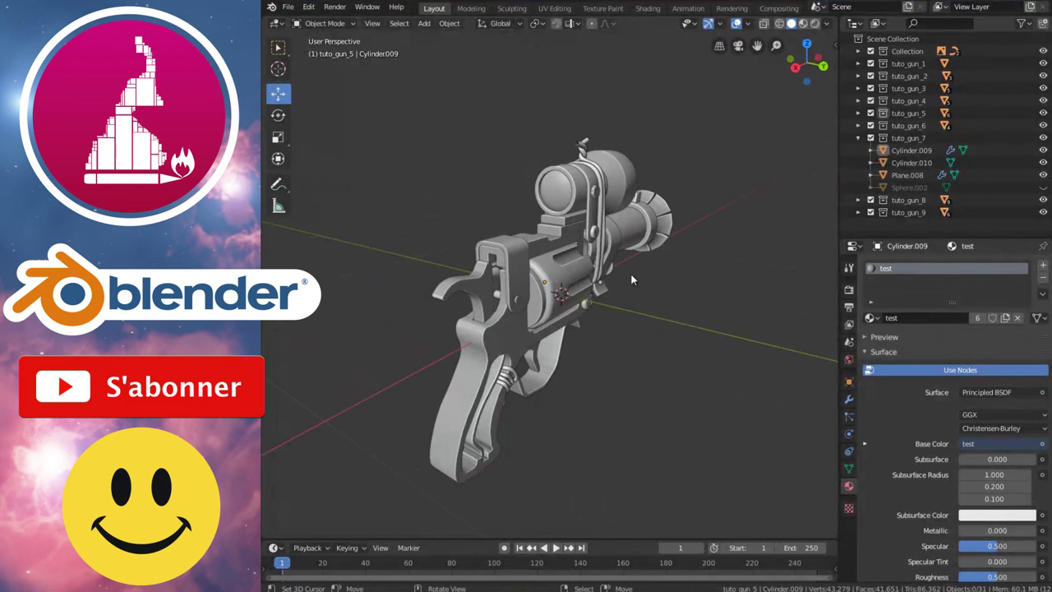
middle_drag(631, 279, 553, 280)
key(Tab)
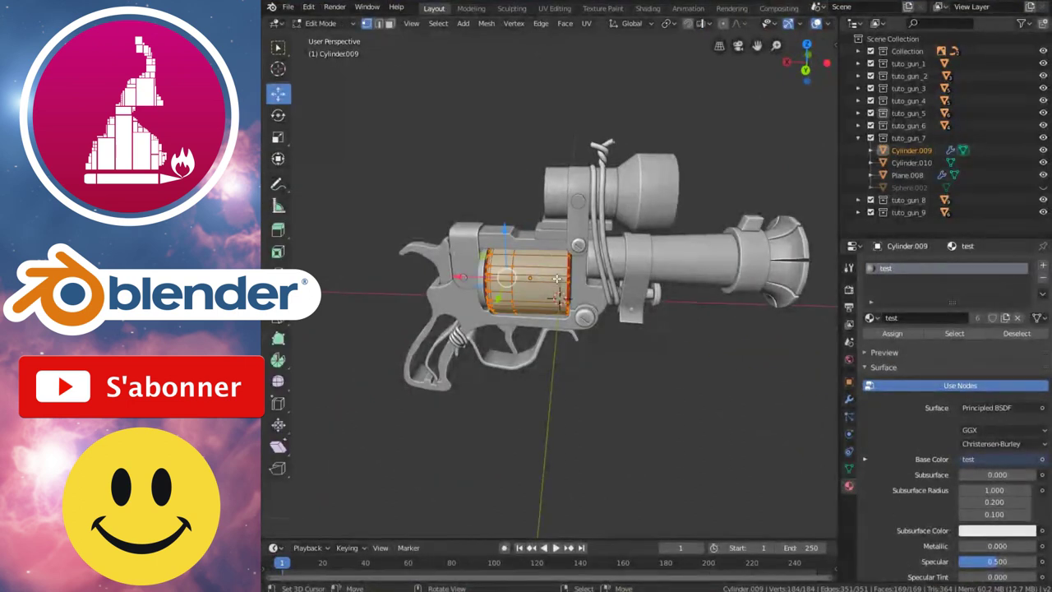
key(Tab)
key(a)
key(Tab)
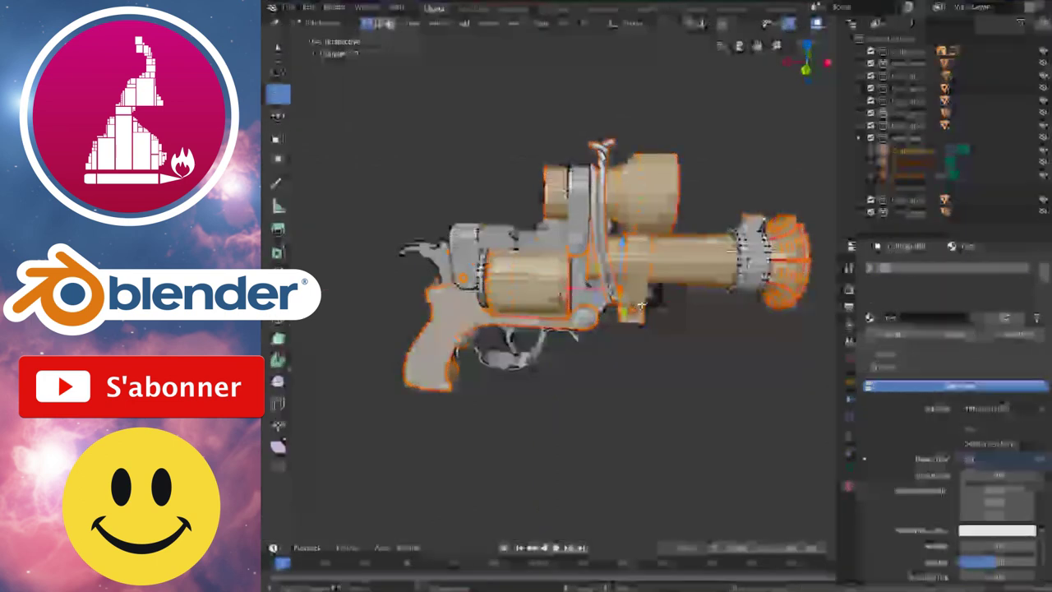
mouse_move(699, 261)
middle_down()
mouse_move(463, 247)
mouse_move(361, 255)
middle_up()
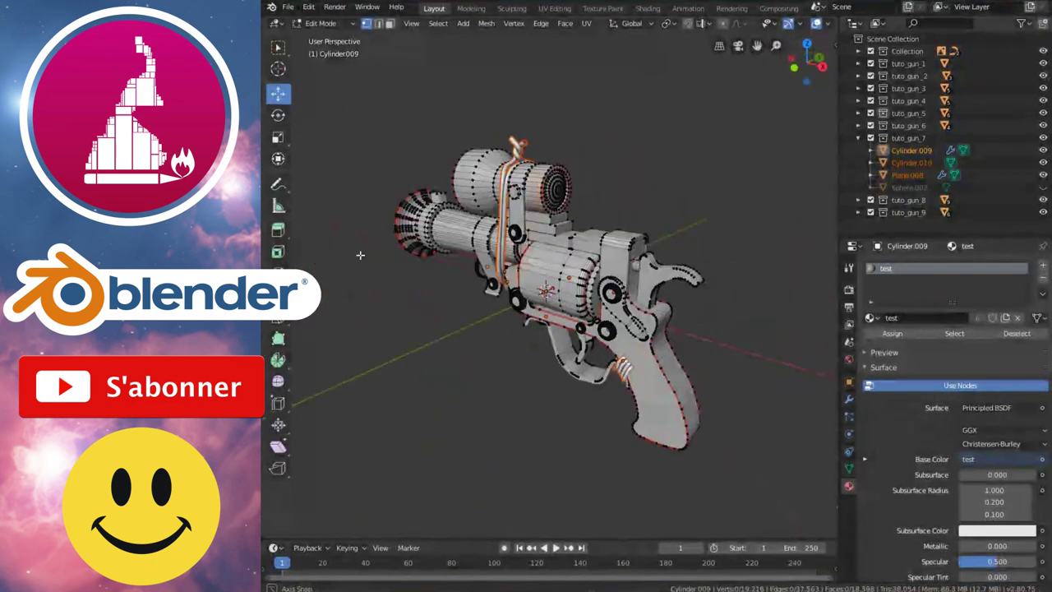
middle_drag(450, 259, 462, 263)
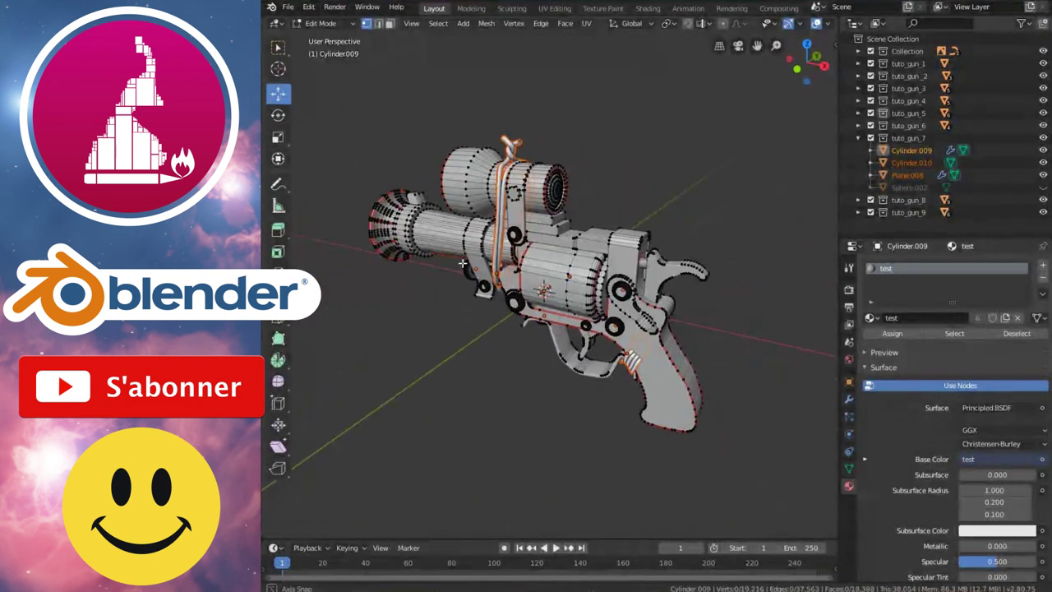
mouse_move(591, 274)
middle_down()
mouse_move(646, 257)
mouse_move(527, 275)
mouse_move(661, 261)
mouse_move(443, 257)
mouse_move(524, 261)
middle_up()
key(Tab)
key(alt+a)
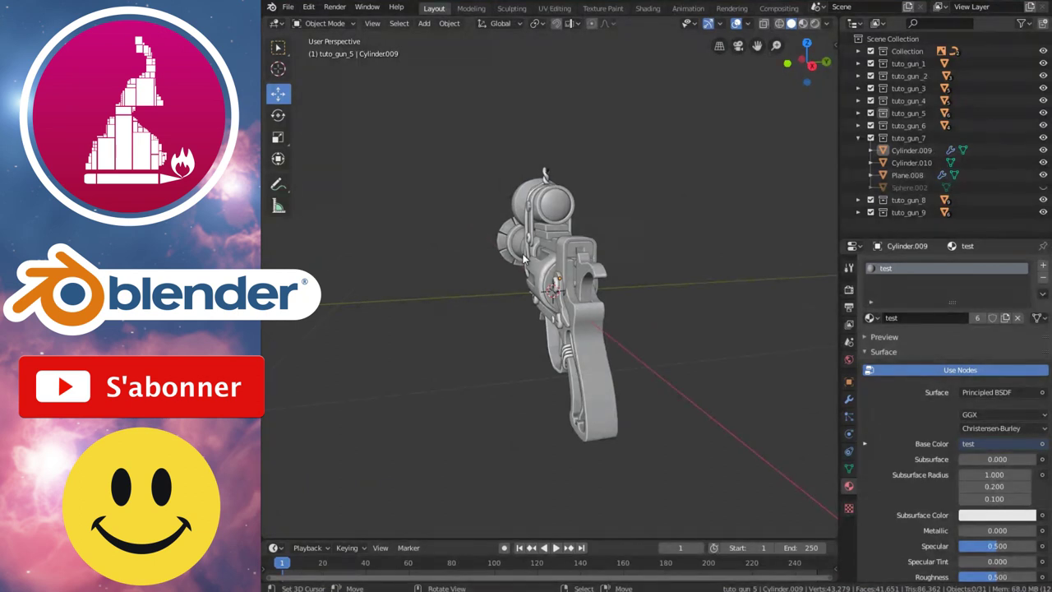